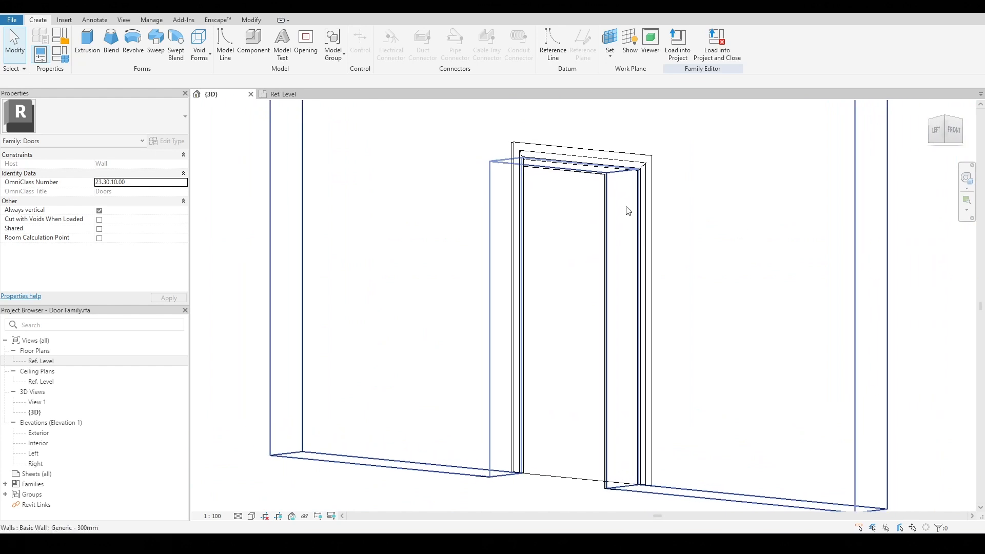
Open the Exterior elevation and start a sweep with a sketched path
{"action": "left_click", "coordinate": [61, 361]}
{"action": "double_click", "coordinate": [39, 432]}
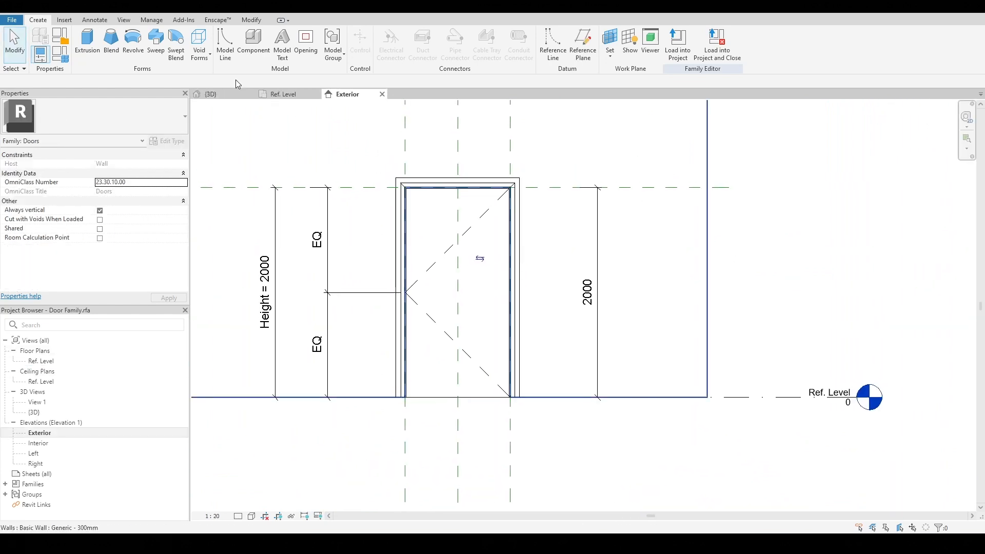
{"action": "left_click", "coordinate": [156, 40]}
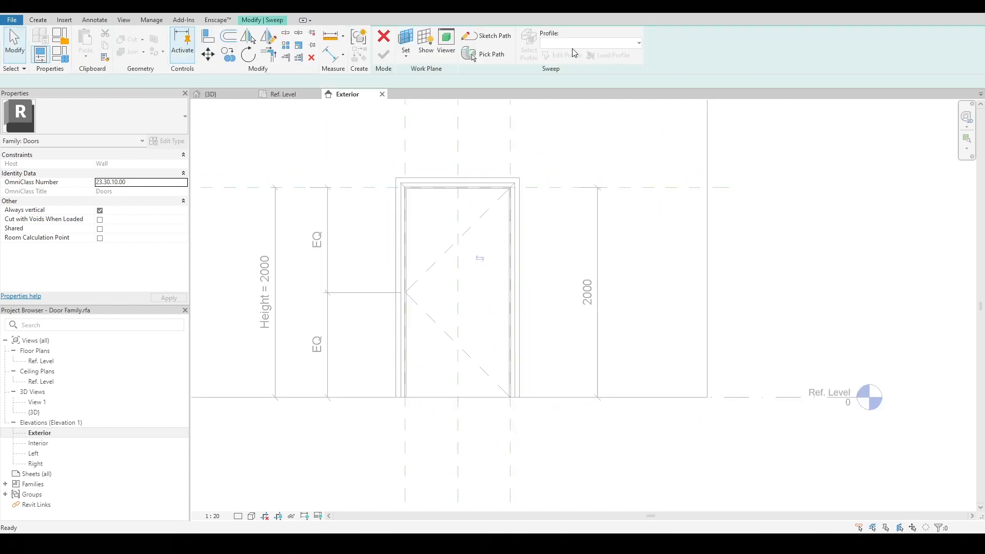
{"action": "left_click", "coordinate": [479, 35]}
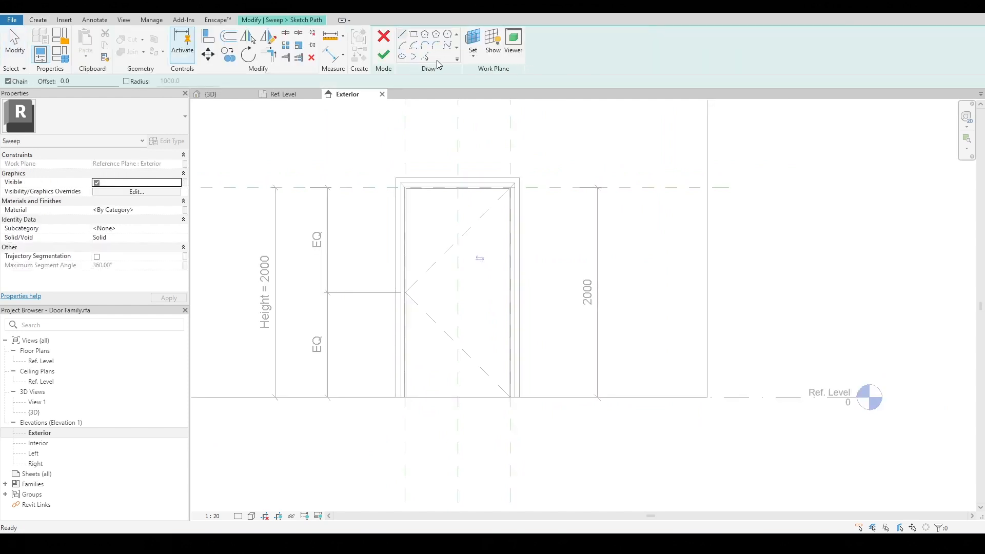
Pick sweep path lines from the reference planes at both sides and the head of the door opening, locking them in place
{"action": "left_click", "coordinate": [405, 436]}
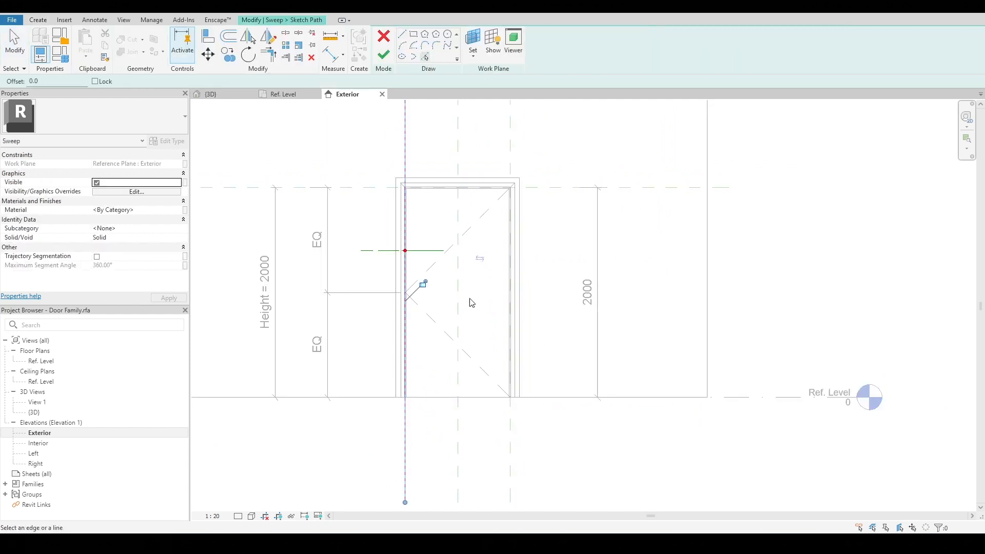
{"action": "scroll", "coordinate": [454, 267], "scroll_direction": "down", "scroll_amount": 1}
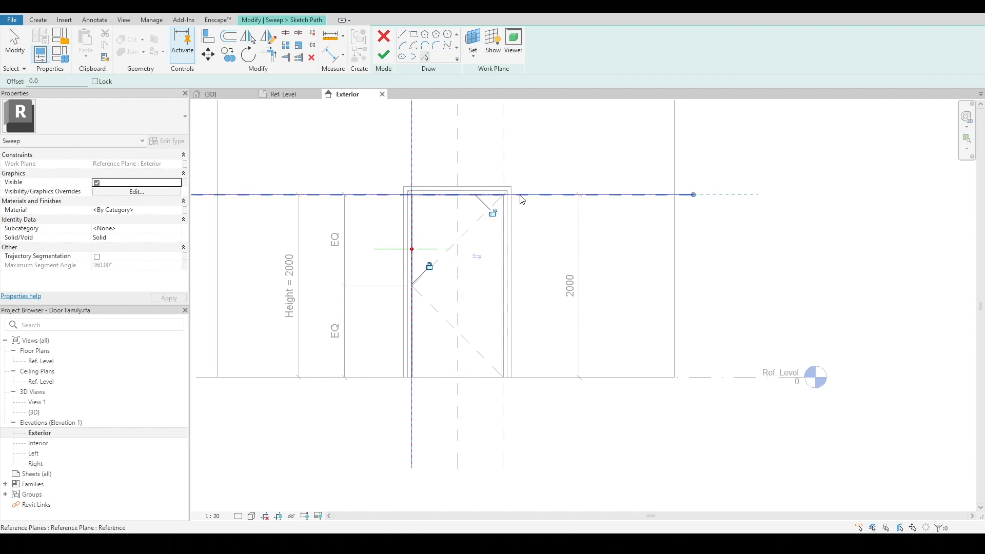
{"action": "left_click", "coordinate": [521, 198]}
{"action": "left_click", "coordinate": [502, 448]}
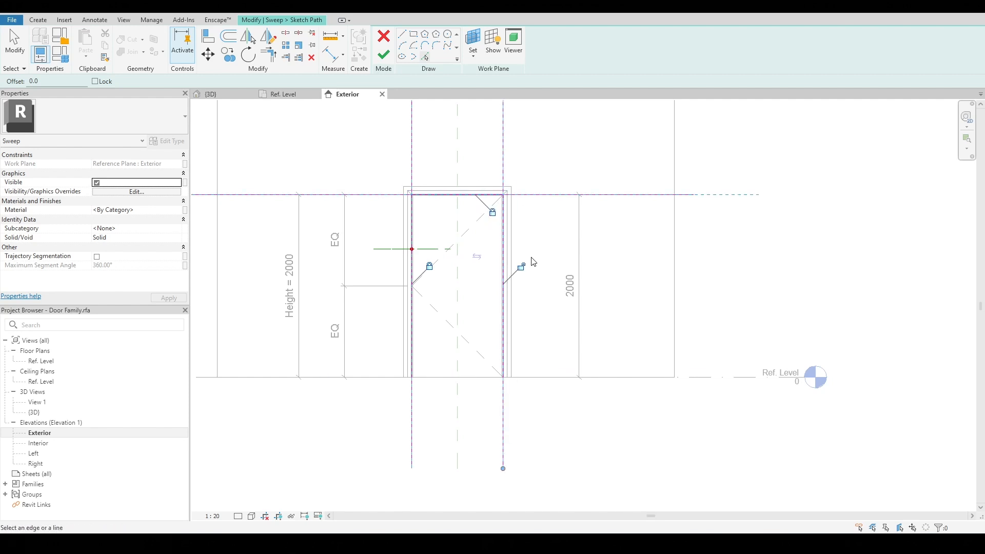
{"action": "key", "text": "Escape"}
Trim the two vertical path lines and the head line to form clean corners at the top of the opening
{"action": "key", "text": "t"}
{"action": "key", "text": "r"}
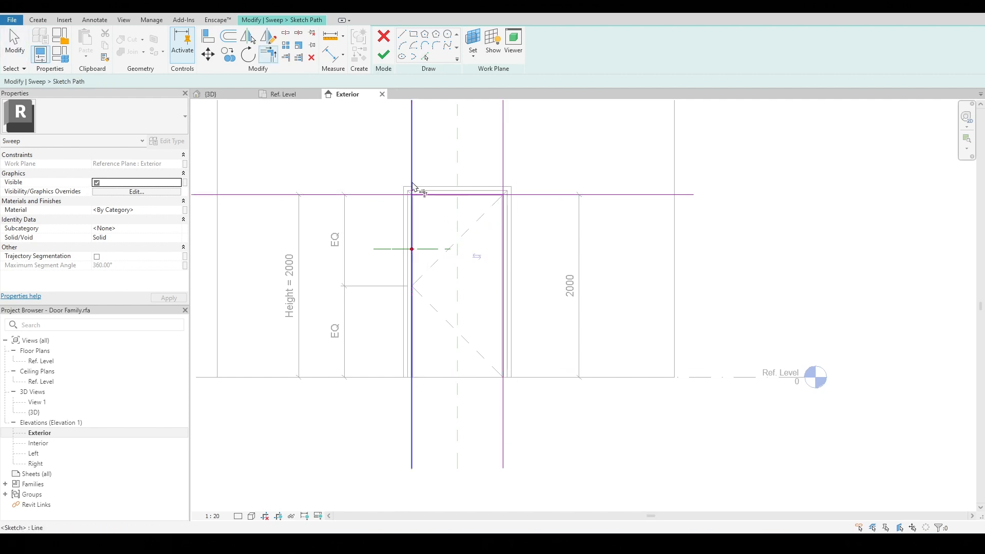
{"action": "left_click", "coordinate": [412, 205]}
{"action": "left_click", "coordinate": [425, 195]}
{"action": "left_click", "coordinate": [490, 196]}
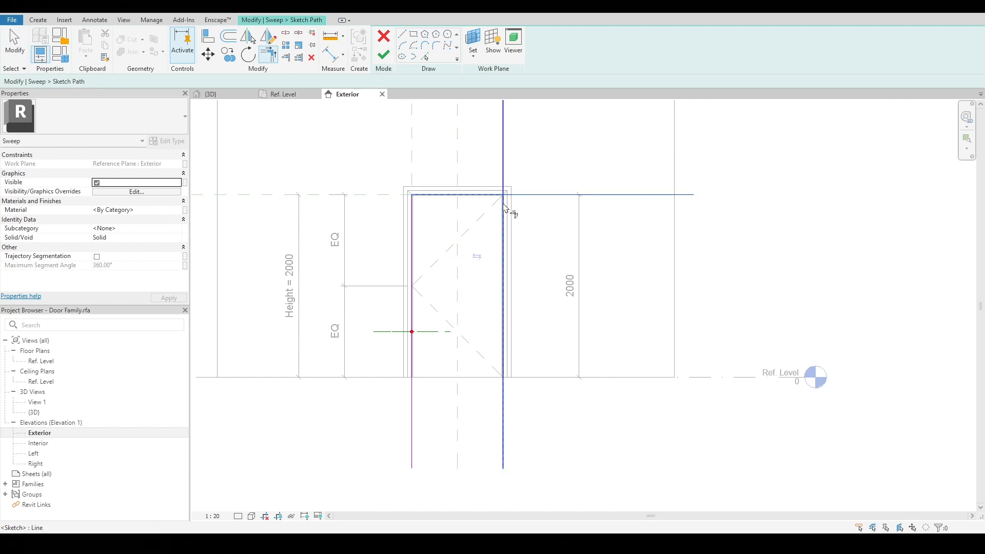
{"action": "left_click", "coordinate": [504, 212]}
{"action": "key", "text": "Escape"}
Align and lock the lower ends of both vertical path lines to Ref. Level, and finish the path sketch
{"action": "key", "text": "a"}
{"action": "key", "text": "l"}
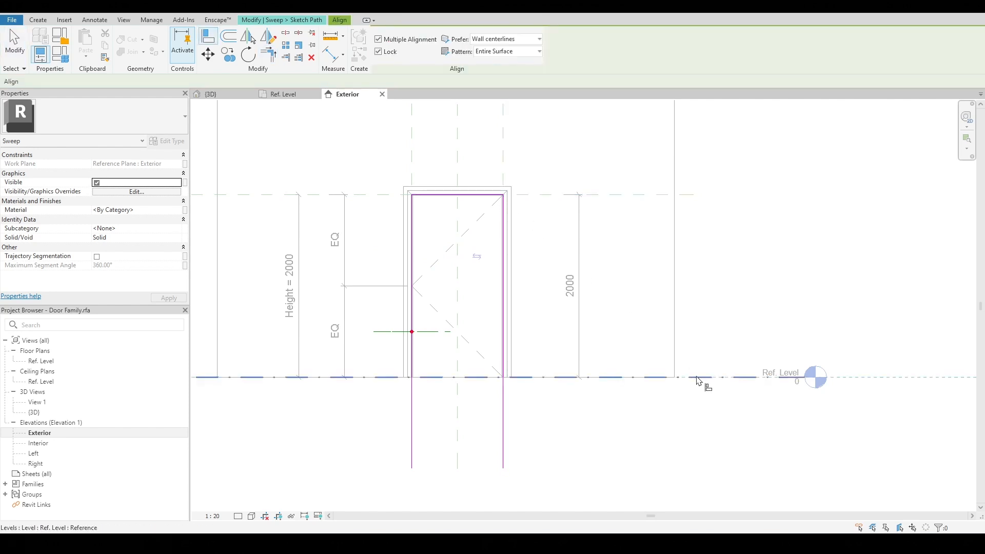
{"action": "left_click", "coordinate": [699, 377]}
{"action": "left_click", "coordinate": [503, 469]}
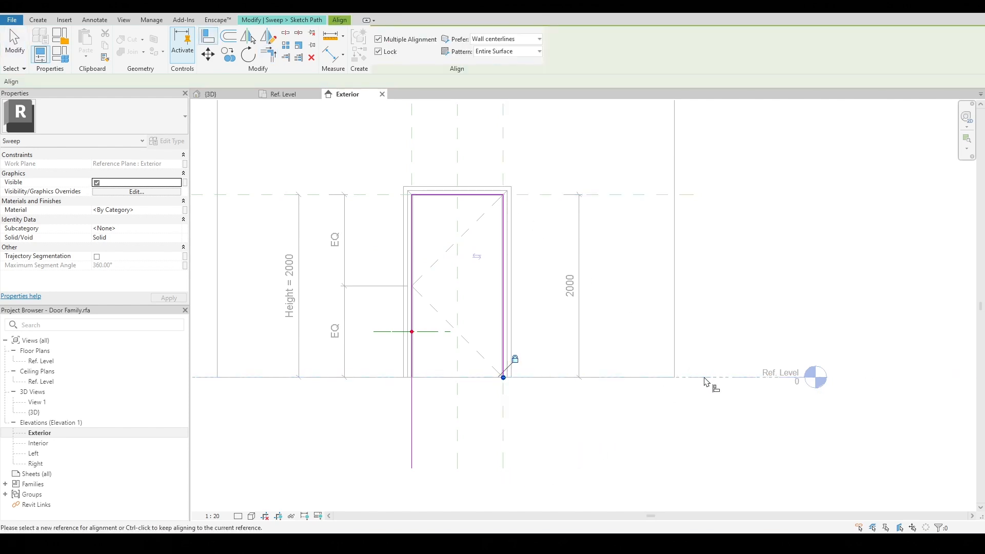
{"action": "left_click", "coordinate": [412, 452]}
{"action": "key", "text": "Escape"}
{"action": "scroll", "coordinate": [488, 213], "scroll_direction": "down", "scroll_amount": 3}
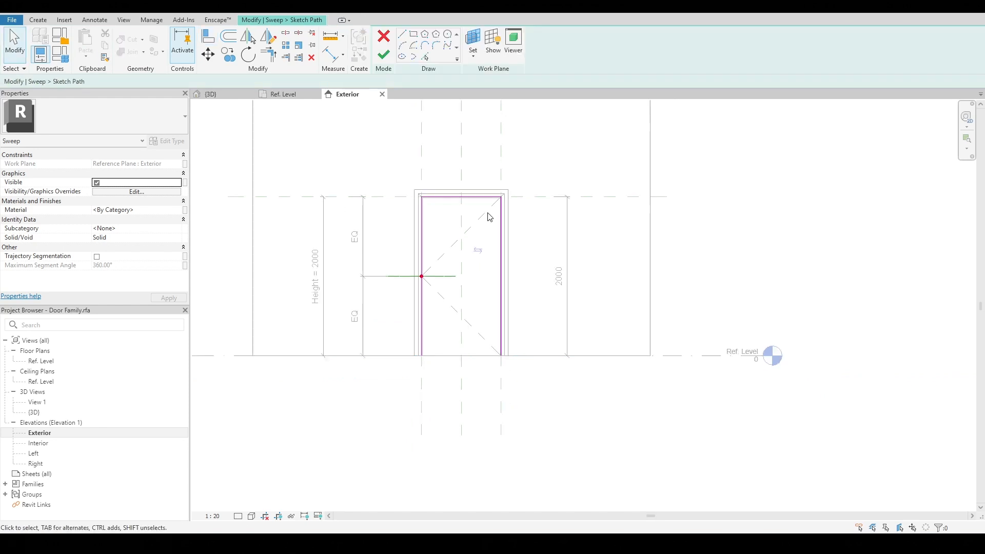
{"action": "left_click", "coordinate": [385, 55]}
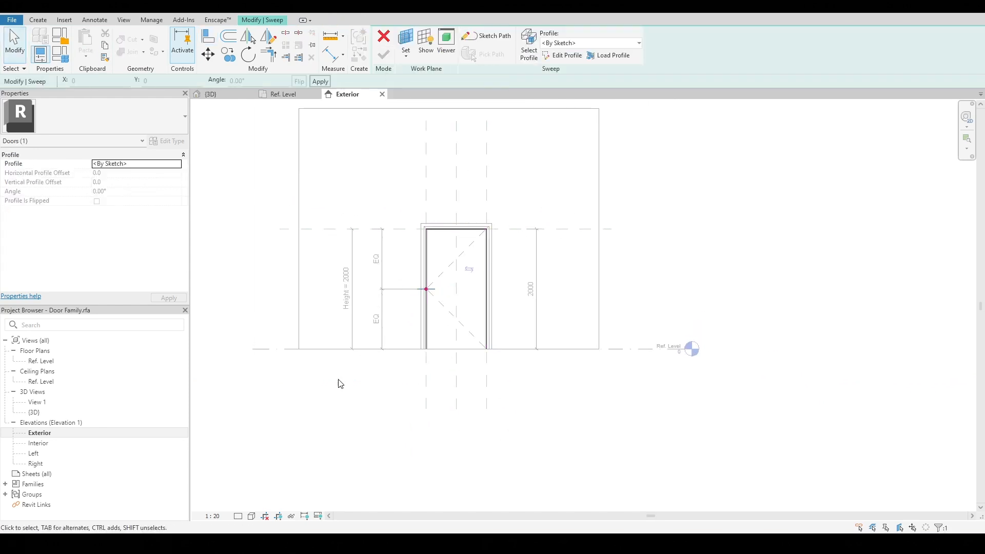
Open the Ref. Level floor plan and start editing the sweep's profile by sketch
{"action": "double_click", "coordinate": [51, 362]}
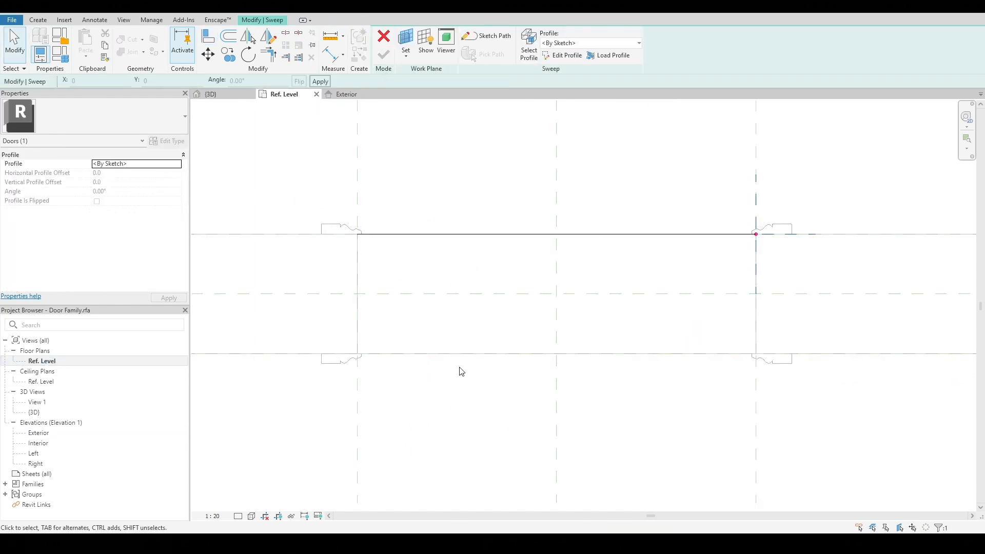
{"action": "scroll", "coordinate": [389, 286], "scroll_direction": "down", "scroll_amount": 2}
{"action": "scroll", "coordinate": [687, 259], "scroll_direction": "up", "scroll_amount": 4}
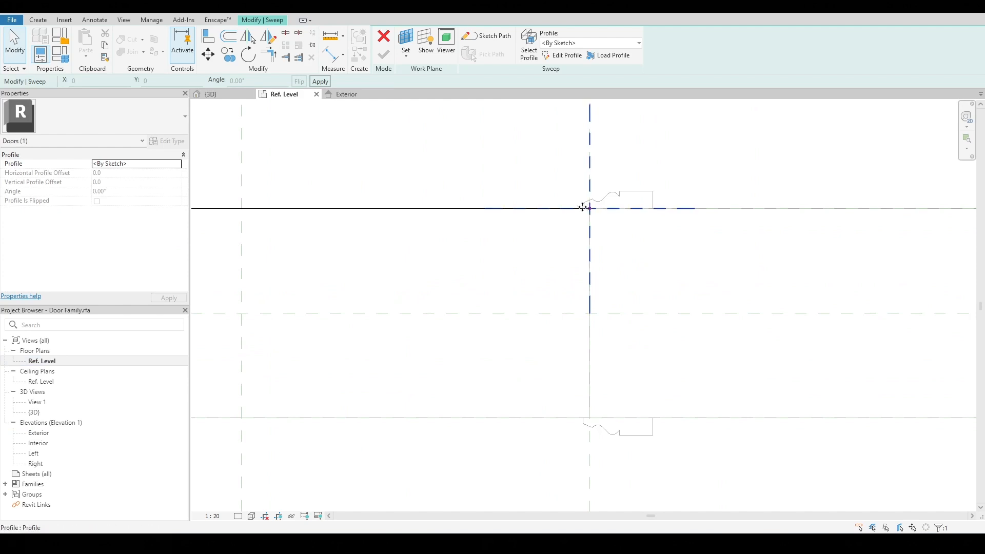
{"action": "left_click", "coordinate": [563, 55]}
{"action": "scroll", "coordinate": [539, 182], "scroll_direction": "down", "scroll_amount": 3}
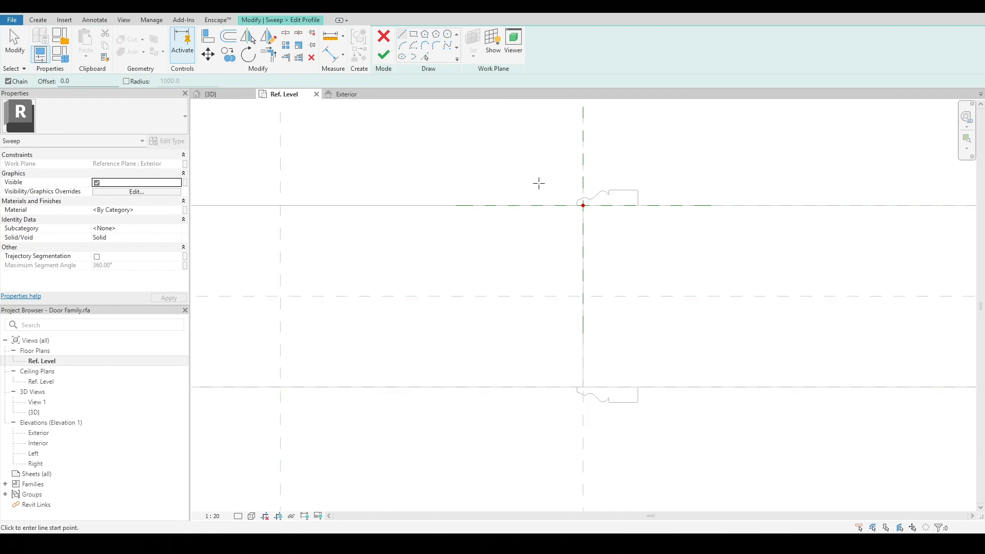
Pick and lock profile lines along the opening edge, the inner end of the door trim and both wall faces
{"action": "left_click", "coordinate": [423, 57]}
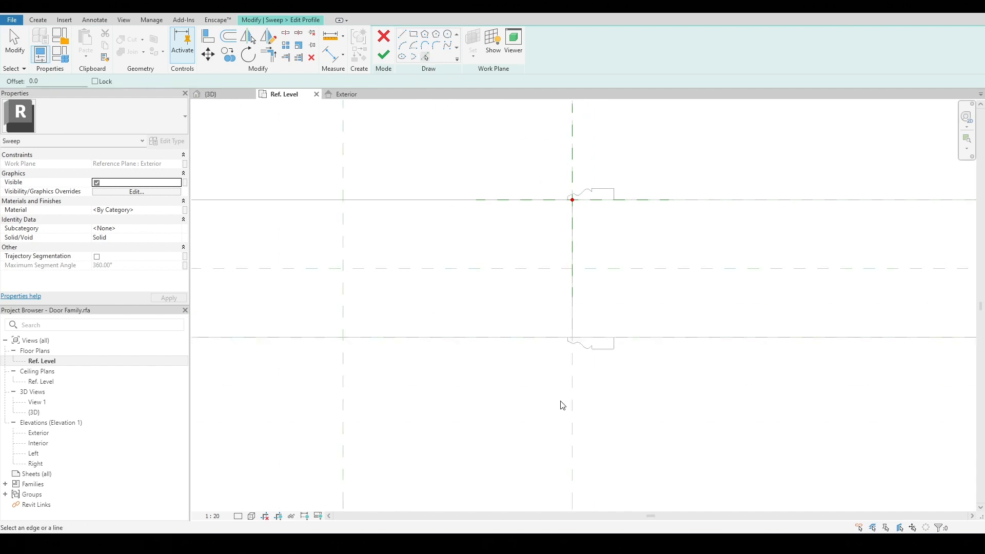
{"action": "scroll", "coordinate": [582, 331], "scroll_direction": "up", "scroll_amount": 2}
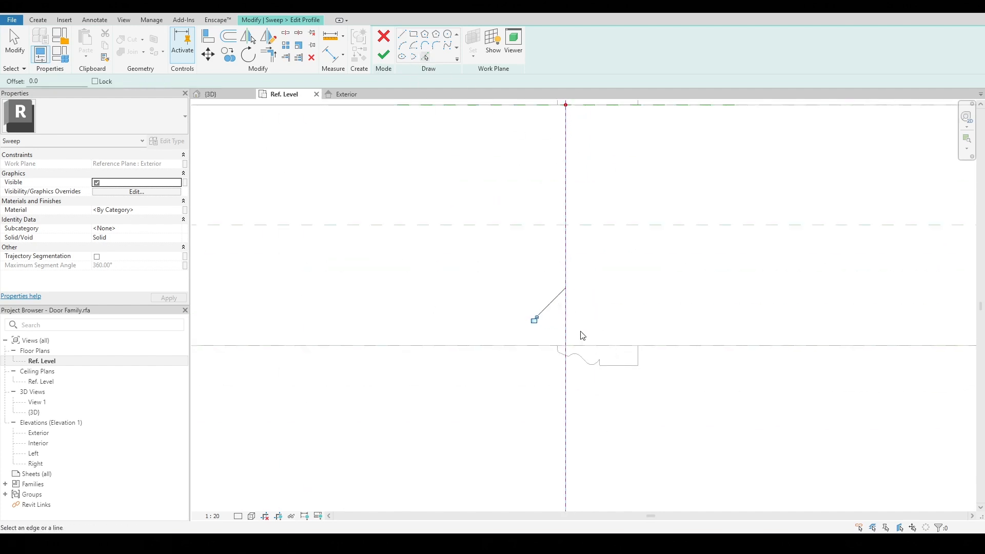
{"action": "left_click", "coordinate": [535, 320]}
{"action": "scroll", "coordinate": [550, 334], "scroll_direction": "up", "scroll_amount": 2}
{"action": "scroll", "coordinate": [568, 425], "scroll_direction": "down", "scroll_amount": 2}
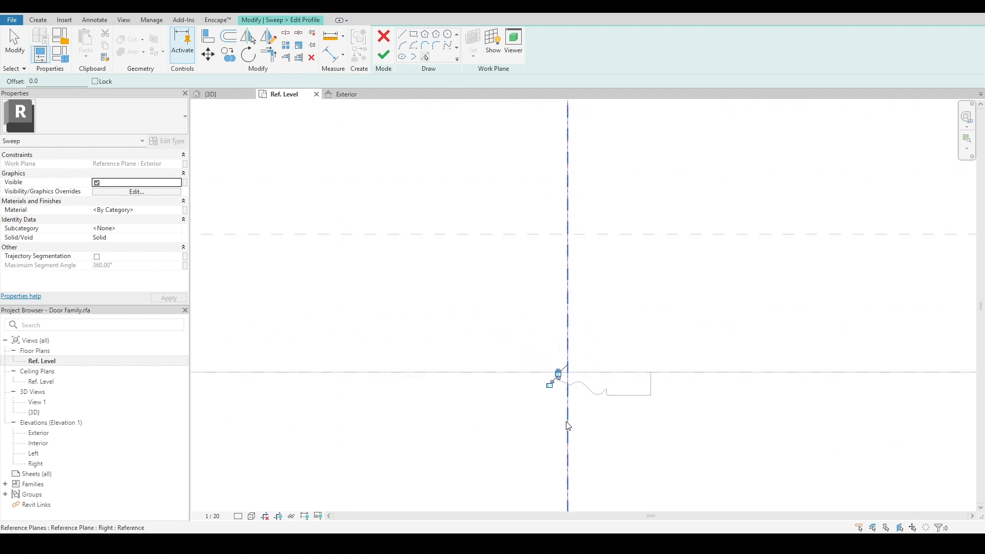
{"action": "scroll", "coordinate": [554, 392], "scroll_direction": "up", "scroll_amount": 1}
{"action": "scroll", "coordinate": [550, 402], "scroll_direction": "down", "scroll_amount": 2}
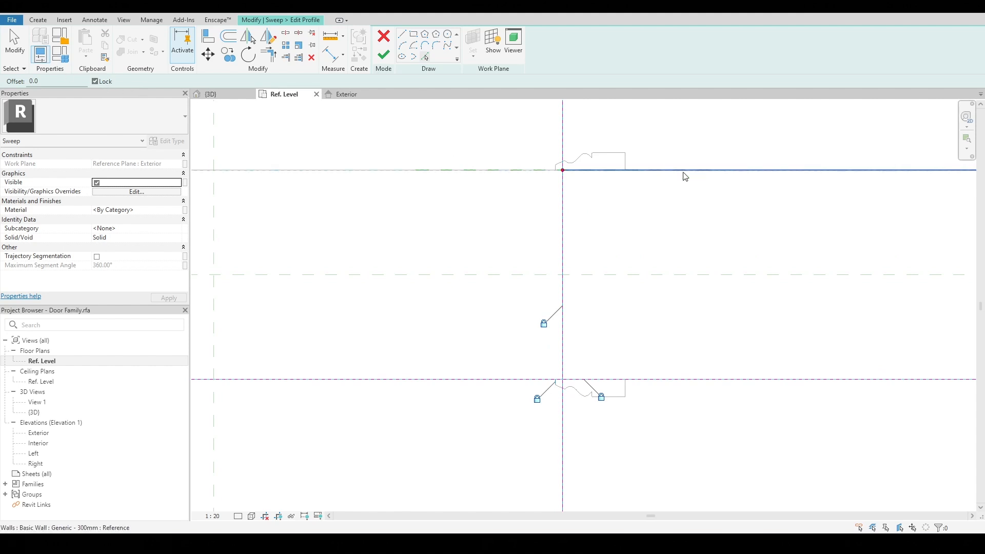
{"action": "key", "text": "Escape"}
Trim the opening-edge profile line and the interior wall-face line to a corner
{"action": "scroll", "coordinate": [582, 204], "scroll_direction": "down", "scroll_amount": 2}
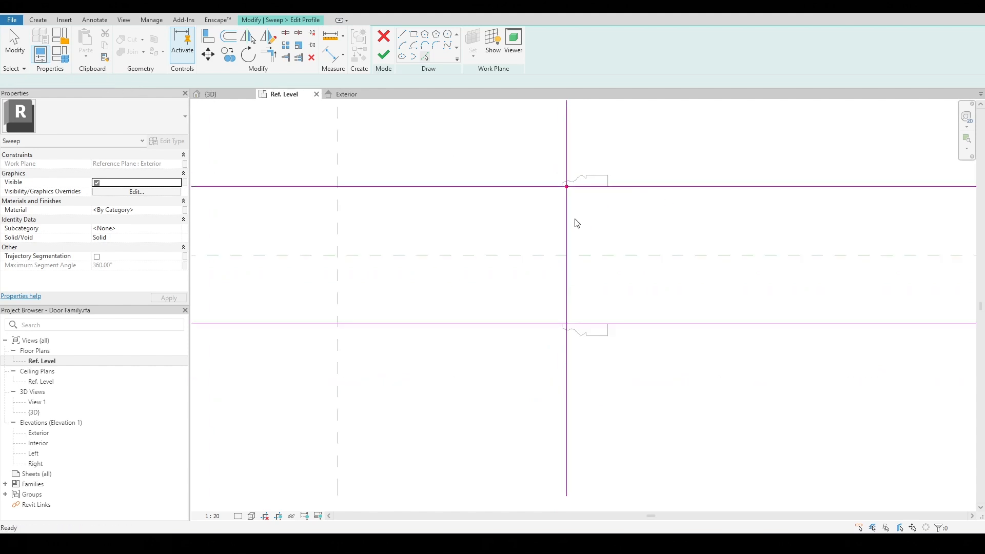
{"action": "middle_click_drag", "start_coordinate": [575, 229], "coordinate": [574, 275]}
{"action": "key", "text": "t"}
{"action": "key", "text": "r"}
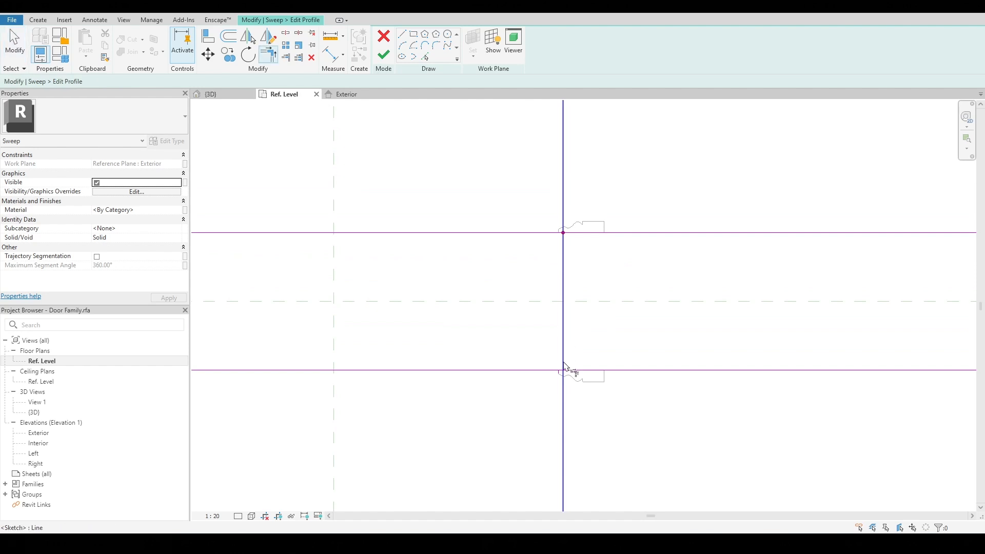
{"action": "scroll", "coordinate": [567, 370], "scroll_direction": "up", "scroll_amount": 3}
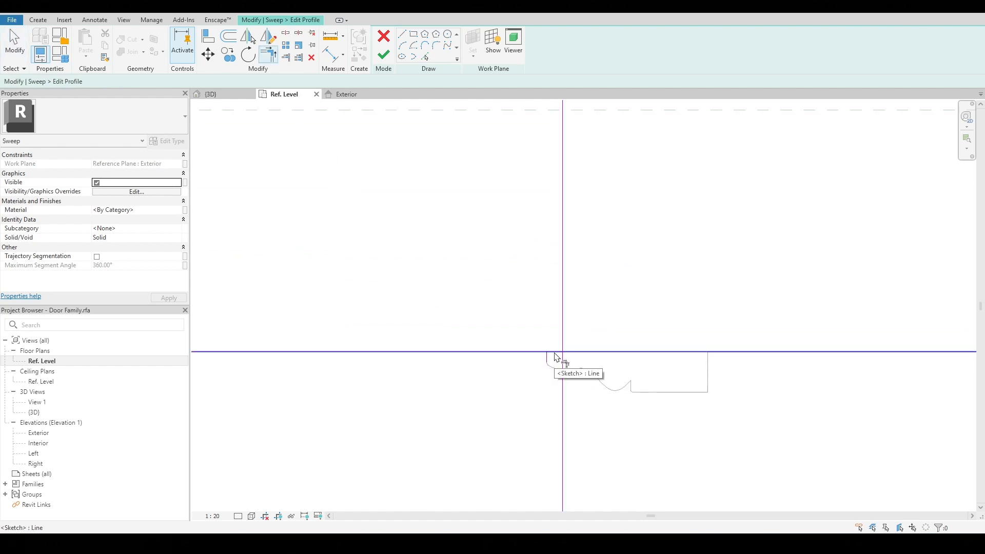
{"action": "left_click", "coordinate": [555, 353]}
{"action": "left_click", "coordinate": [563, 347]}
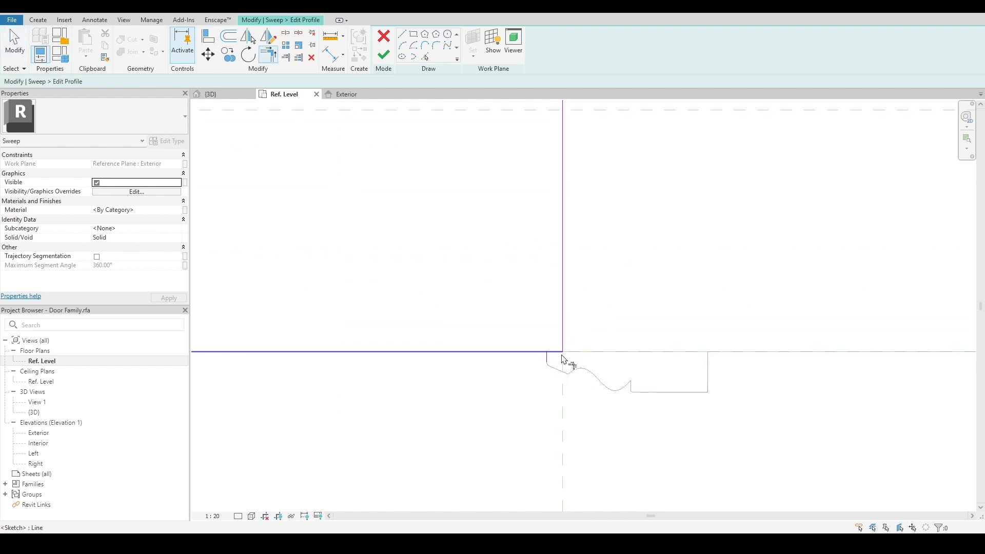
Trim the remaining profile lines into a closed narrow rectangle spanning between the two wall faces
{"action": "scroll", "coordinate": [563, 358], "scroll_direction": "down", "scroll_amount": 3}
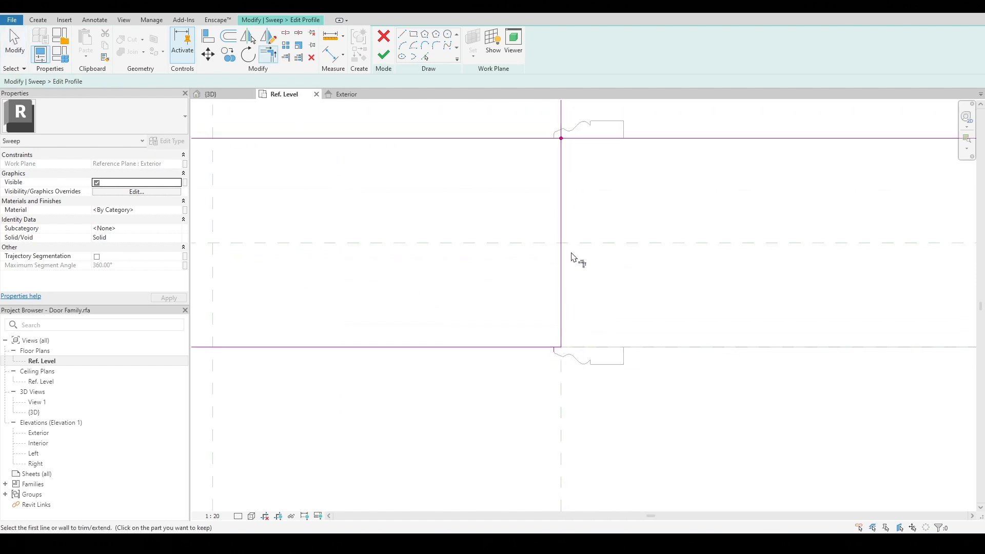
{"action": "left_click", "coordinate": [556, 139]}
{"action": "left_click", "coordinate": [555, 351]}
{"action": "scroll", "coordinate": [561, 359], "scroll_direction": "up", "scroll_amount": 3}
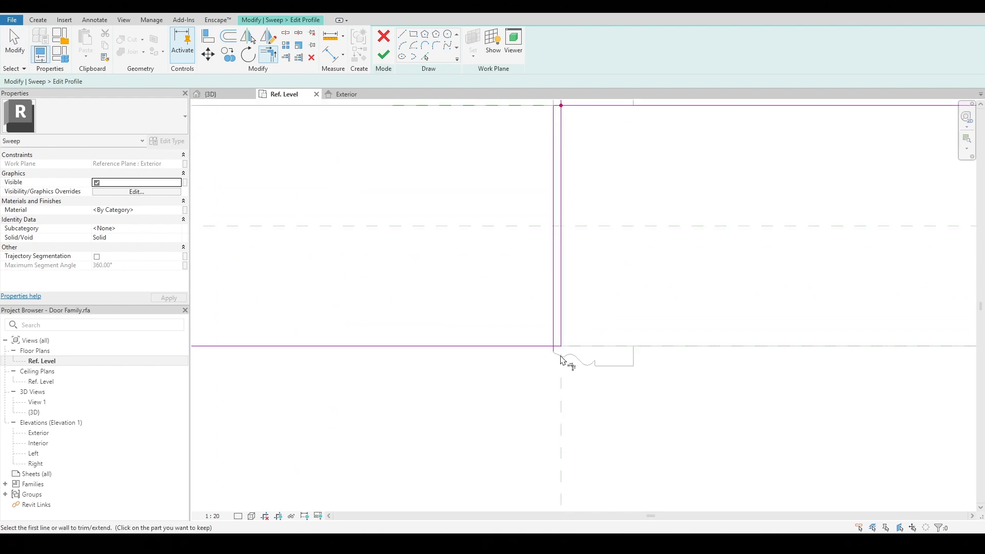
{"action": "left_click", "coordinate": [554, 341]}
{"action": "left_click", "coordinate": [548, 326]}
{"action": "scroll", "coordinate": [556, 328], "scroll_direction": "down", "scroll_amount": 6}
{"action": "middle_click_drag", "start_coordinate": [630, 313], "coordinate": [725, 310]}
{"action": "scroll", "coordinate": [674, 289], "scroll_direction": "up", "scroll_amount": 3}
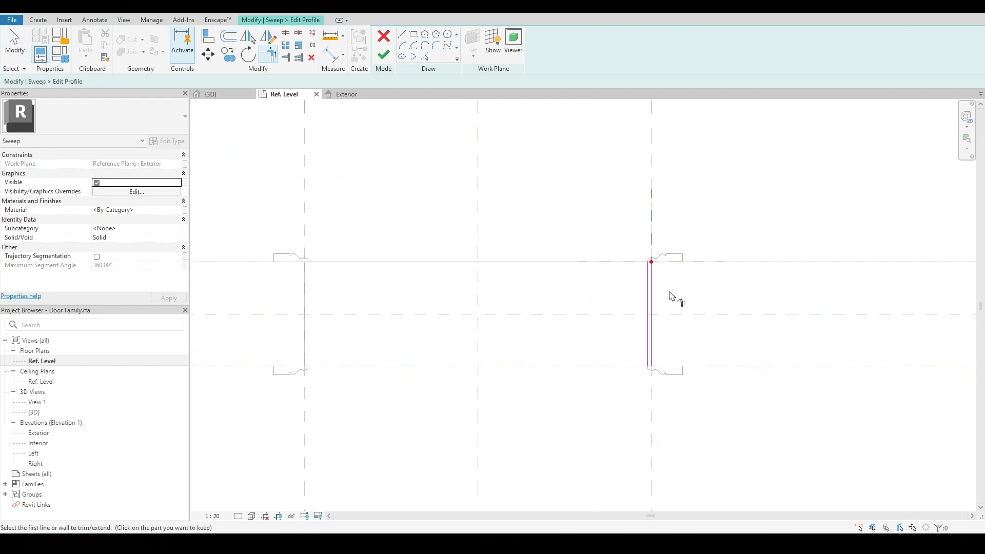
Examine the frame profile's position in the opening relative to the exterior side of the wall
{"action": "scroll", "coordinate": [647, 336], "scroll_direction": "down", "scroll_amount": 2}
{"action": "scroll", "coordinate": [648, 336], "scroll_direction": "down", "scroll_amount": 2}
{"action": "scroll", "coordinate": [546, 289], "scroll_direction": "down", "scroll_amount": 1}
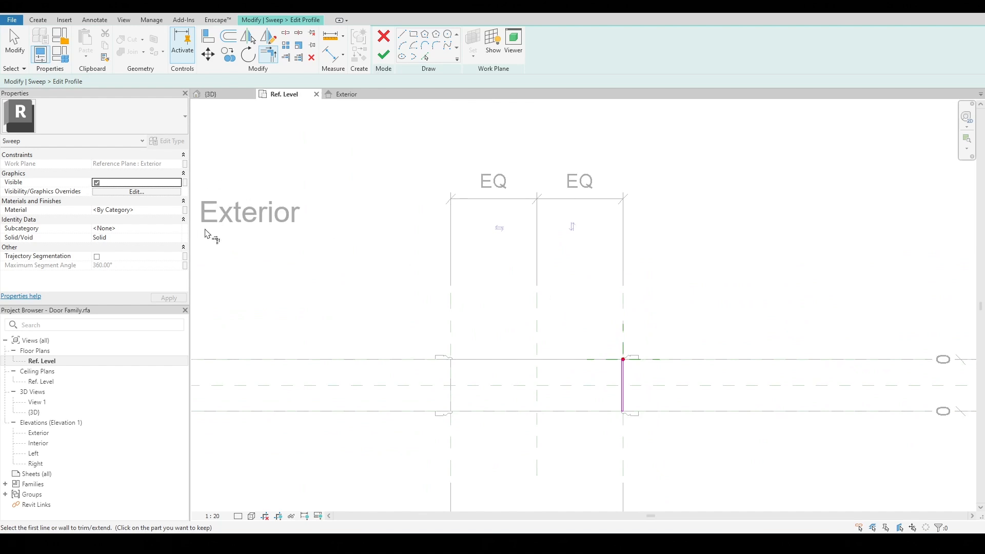
{"action": "scroll", "coordinate": [619, 380], "scroll_direction": "up", "scroll_amount": 4}
{"action": "scroll", "coordinate": [616, 382], "scroll_direction": "down", "scroll_amount": 1}
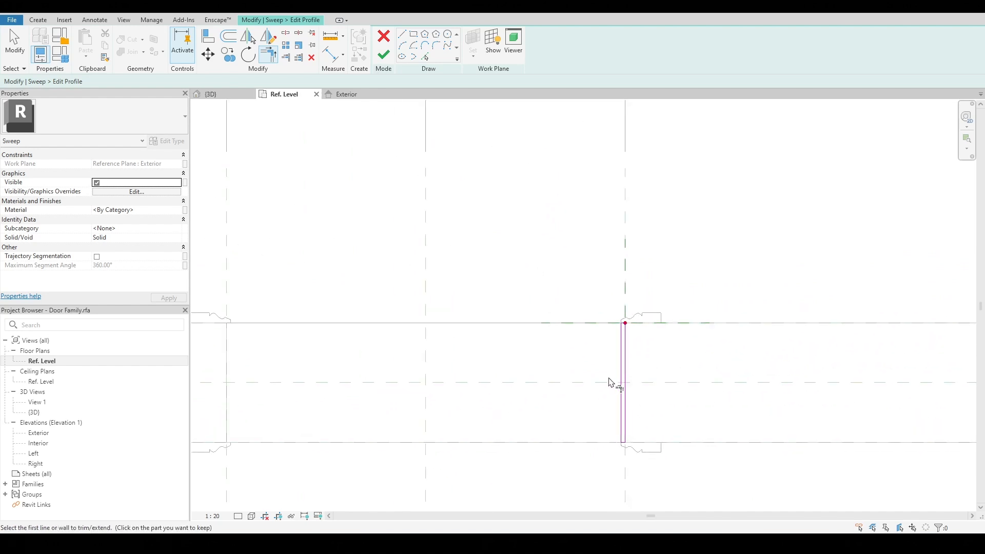
{"action": "scroll", "coordinate": [619, 372], "scroll_direction": "down", "scroll_amount": 2}
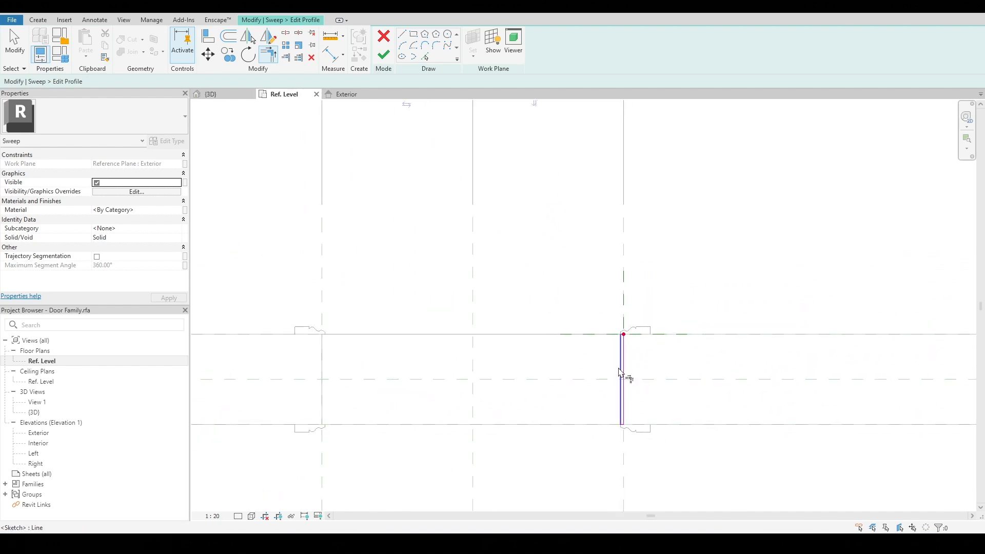
{"action": "scroll", "coordinate": [621, 372], "scroll_direction": "up", "scroll_amount": 3}
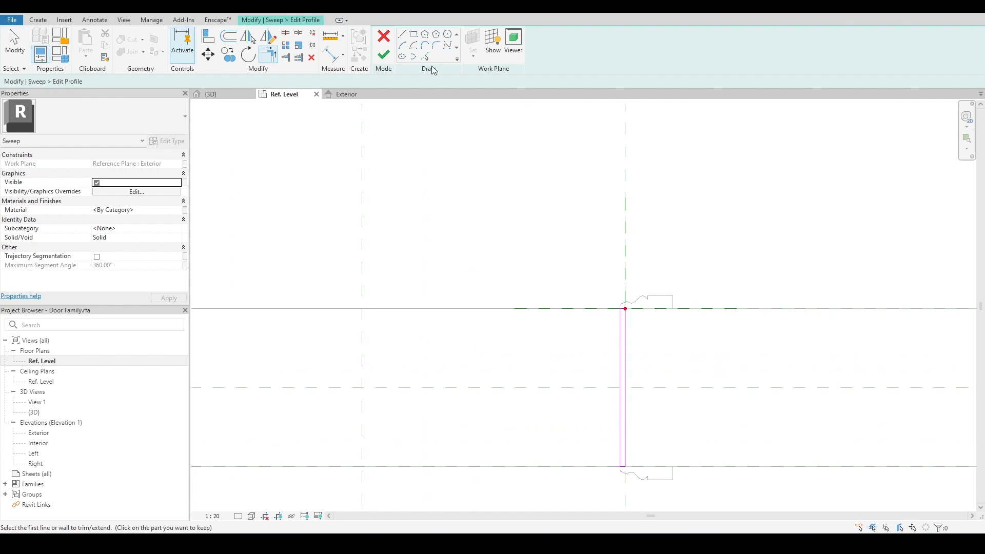
Draw a 30 by 30 mm square stop projecting into the opening from the frame profile's inner edge, nearer the exterior face
{"action": "left_click", "coordinate": [404, 35]}
{"action": "left_click", "coordinate": [622, 342]}
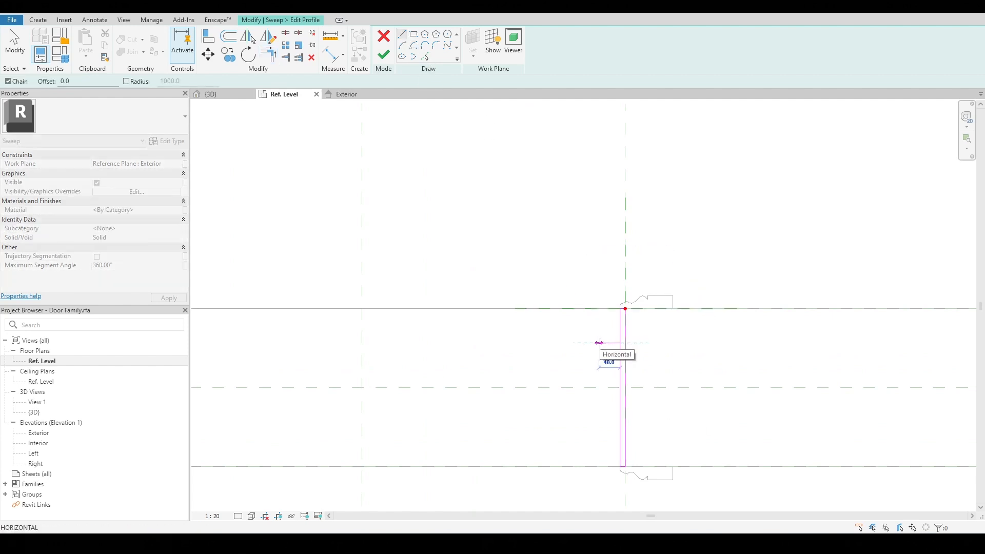
{"action": "type", "text": "30"}
{"action": "key", "text": "Return"}
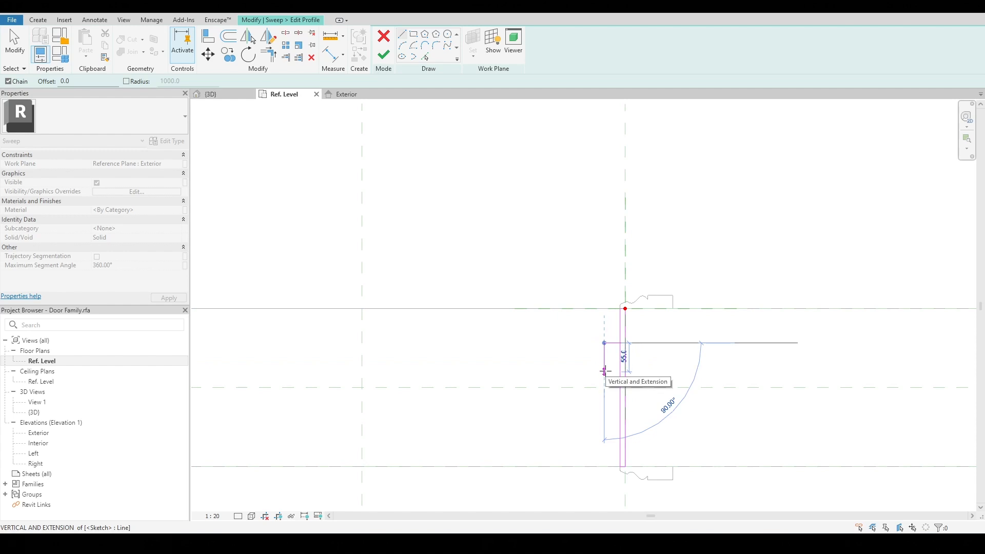
{"action": "type", "text": "30"}
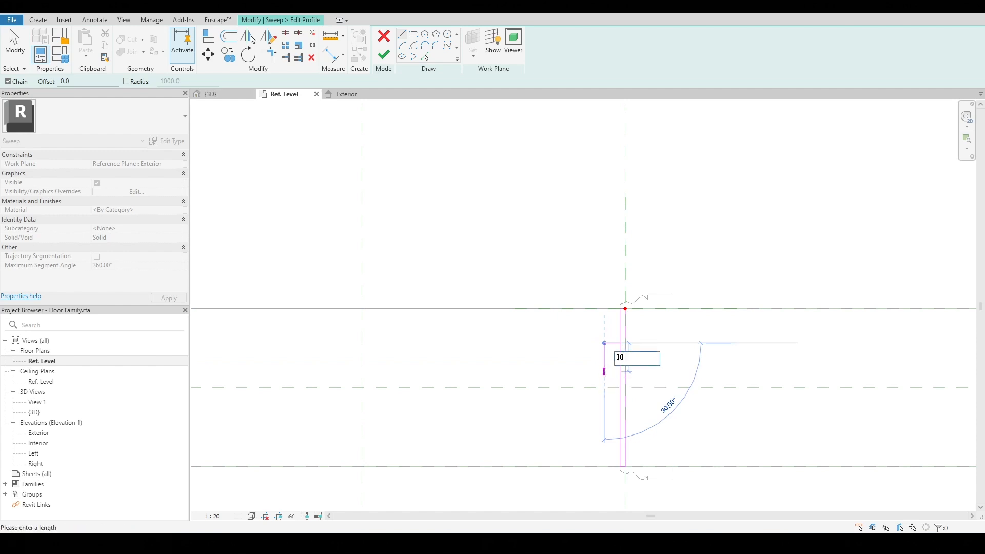
{"action": "key", "text": "Return"}
{"action": "scroll", "coordinate": [611, 365], "scroll_direction": "up", "scroll_amount": 2}
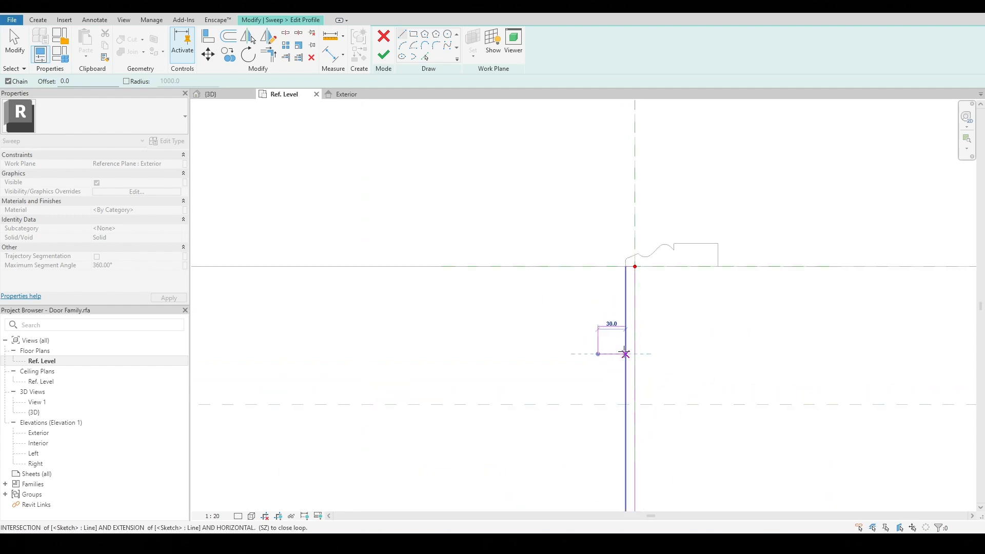
{"action": "left_click", "coordinate": [626, 354]}
{"action": "key", "text": "Escape"}
{"action": "key", "text": "Escape"}
{"action": "scroll", "coordinate": [660, 352], "scroll_direction": "down", "scroll_amount": 2}
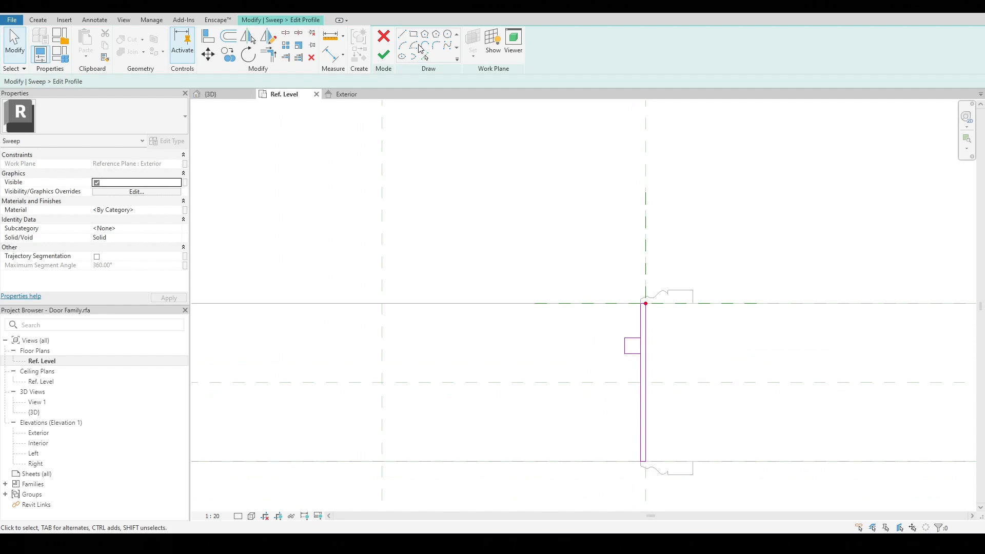
Split the frame profile's inner edge line within the side shared with the square stop
{"action": "left_click", "coordinate": [289, 34]}
{"action": "scroll", "coordinate": [663, 342], "scroll_direction": "up", "scroll_amount": 2}
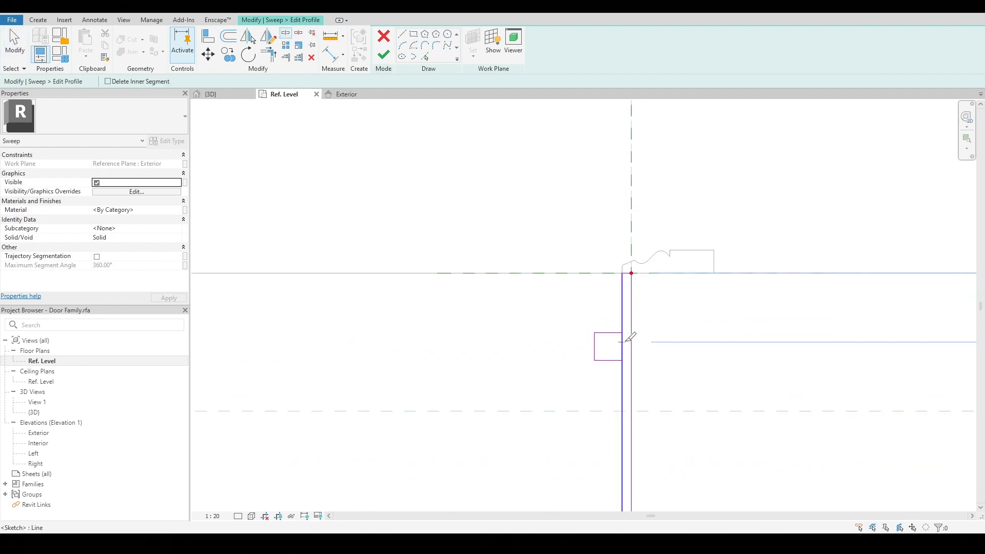
{"action": "left_click", "coordinate": [622, 346]}
{"action": "key", "text": "Escape"}
{"action": "key", "text": "Escape"}
Trim the split inner edge lines to the stop's two horizontal sides, merging stop and frame into one closed profile
{"action": "left_click", "coordinate": [622, 326]}
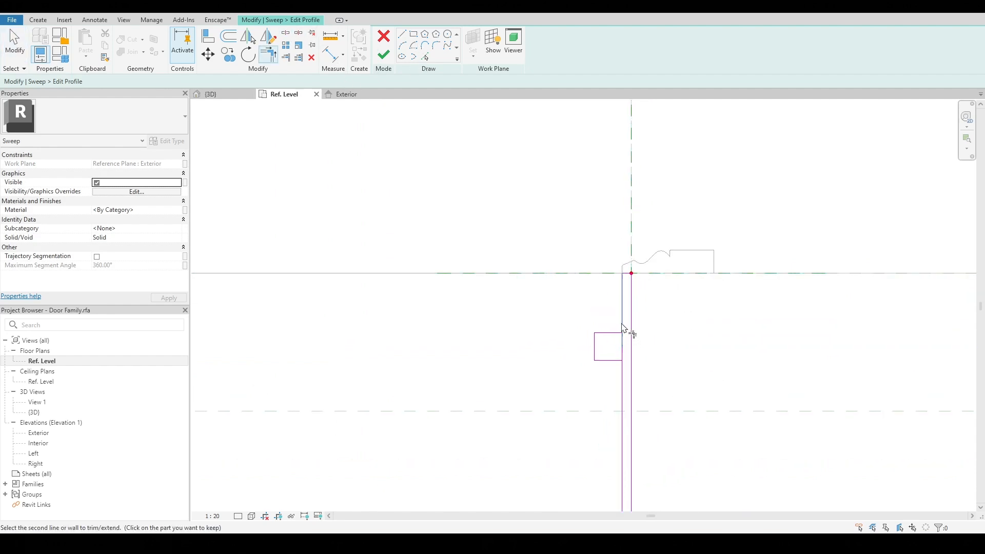
{"action": "left_click", "coordinate": [617, 333]}
{"action": "left_click", "coordinate": [616, 361]}
{"action": "left_click", "coordinate": [622, 378]}
{"action": "scroll", "coordinate": [662, 343], "scroll_direction": "up", "scroll_amount": 3}
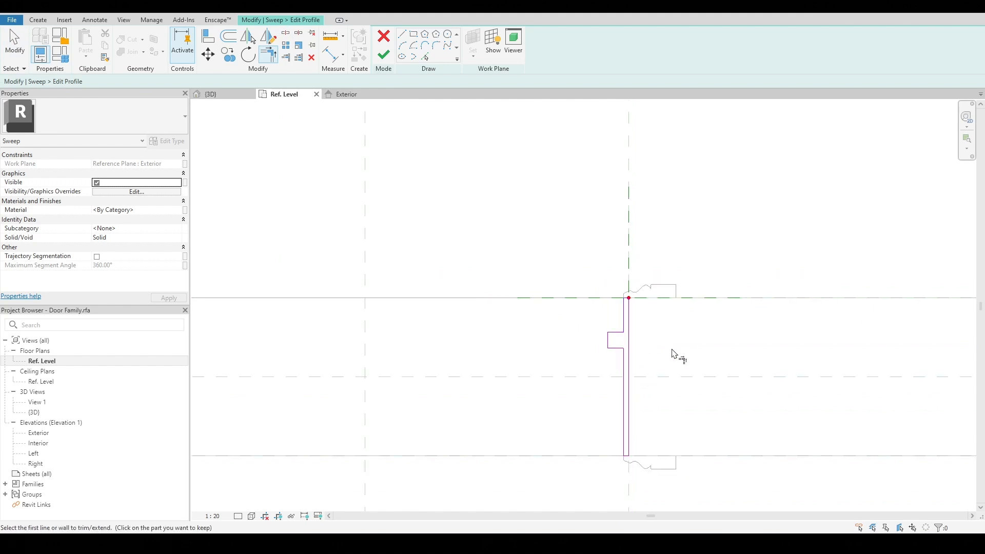
{"action": "key", "text": "Escape"}
{"action": "key", "text": "Escape"}
Move the stop's outer edge inward to about 30 mm from the opening-edge reference plane
{"action": "left_click_drag", "start_coordinate": [566, 353], "coordinate": [579, 352]}
{"action": "key", "text": "Escape"}
{"action": "scroll", "coordinate": [579, 353], "scroll_direction": "down", "scroll_amount": 3}
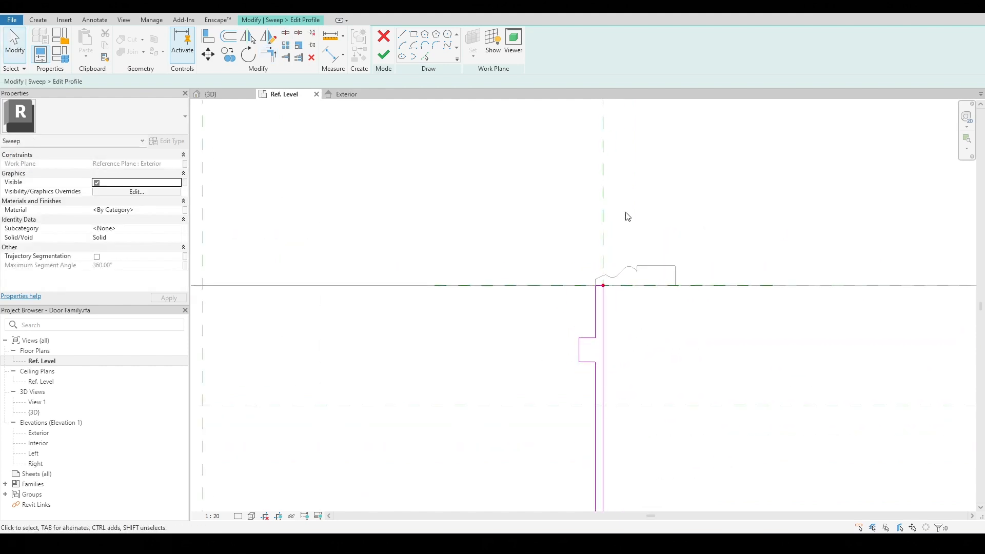
{"action": "scroll", "coordinate": [603, 240], "scroll_direction": "down", "scroll_amount": 2}
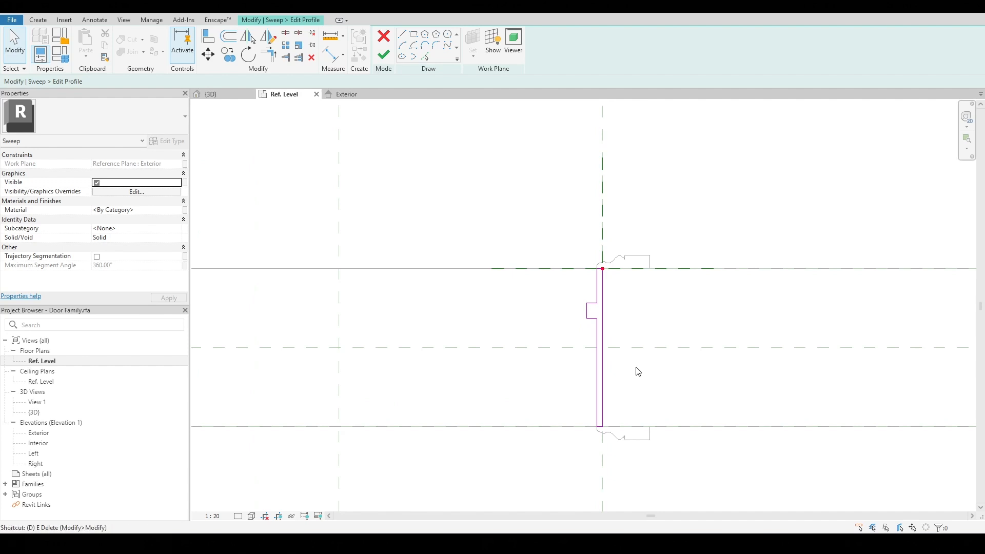
Dimension the distance between the stop's outer edge and the opening-edge reference plane, and lock it
{"action": "key", "text": "d"}
{"action": "key", "text": "i"}
{"action": "scroll", "coordinate": [568, 287], "scroll_direction": "up", "scroll_amount": 2}
{"action": "scroll", "coordinate": [585, 383], "scroll_direction": "down", "scroll_amount": 1}
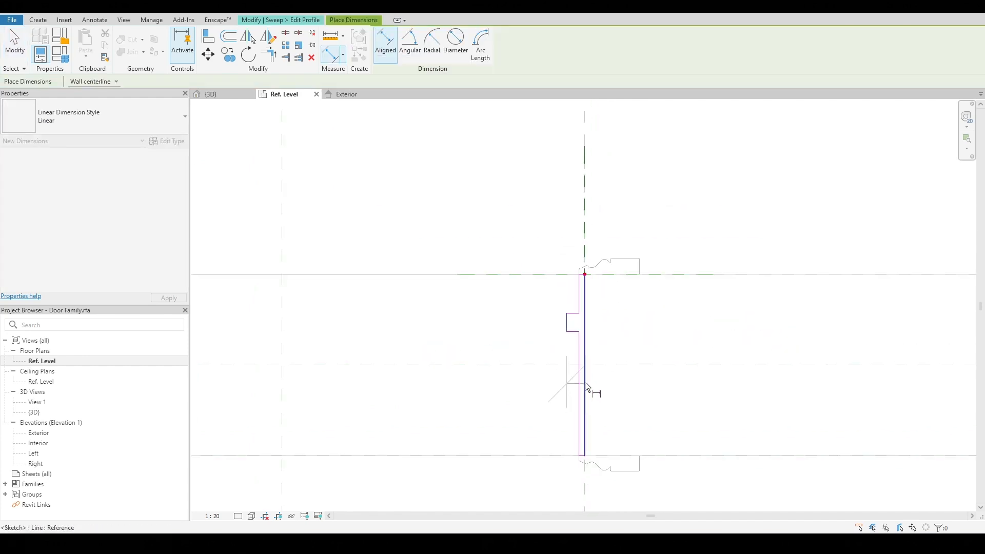
{"action": "left_click", "coordinate": [584, 224]}
{"action": "scroll", "coordinate": [603, 252], "scroll_direction": "down", "scroll_amount": 1}
{"action": "left_click", "coordinate": [643, 195]}
{"action": "scroll", "coordinate": [634, 222], "scroll_direction": "down", "scroll_amount": 2}
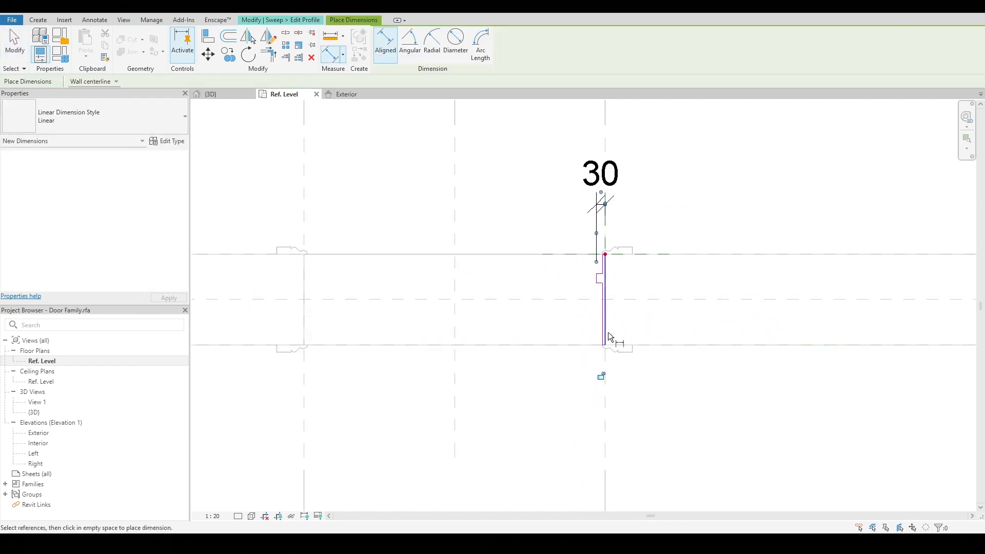
{"action": "scroll", "coordinate": [648, 250], "scroll_direction": "up", "scroll_amount": 3}
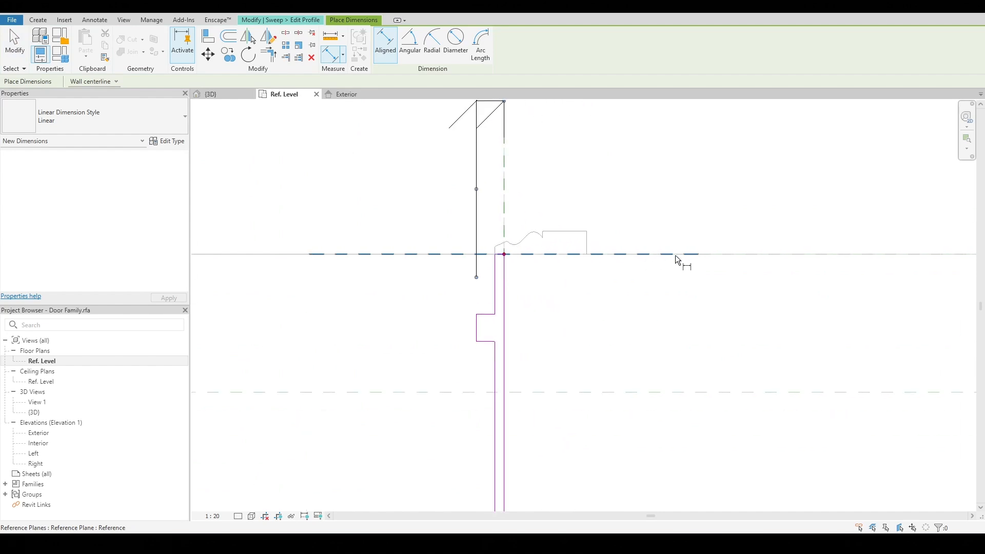
{"action": "scroll", "coordinate": [503, 349], "scroll_direction": "down", "scroll_amount": 5}
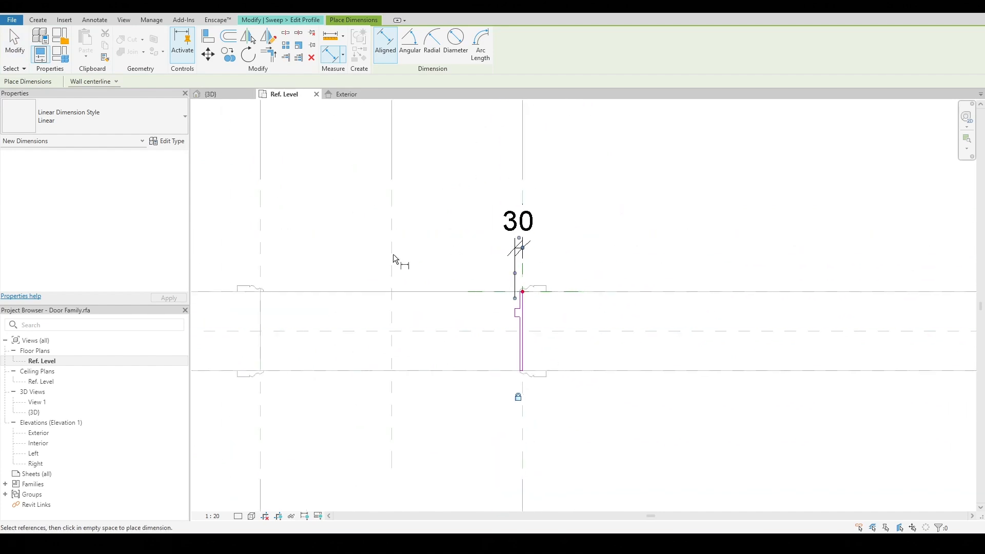
Dimension the distance from the exterior wall-face reference plane to the stop's nearer side
{"action": "middle_click_drag", "start_coordinate": [297, 274], "coordinate": [425, 268]}
{"action": "scroll", "coordinate": [751, 273], "scroll_direction": "up", "scroll_amount": 4}
{"action": "scroll", "coordinate": [647, 293], "scroll_direction": "up", "scroll_amount": 2}
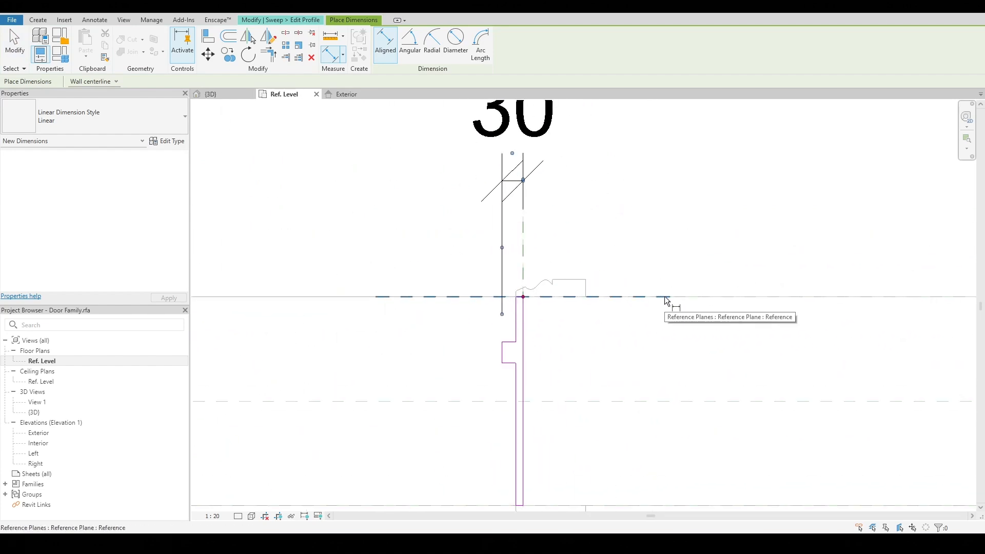
{"action": "left_click", "coordinate": [668, 297]}
{"action": "scroll", "coordinate": [687, 229], "scroll_direction": "down", "scroll_amount": 3}
{"action": "scroll", "coordinate": [609, 292], "scroll_direction": "up", "scroll_amount": 2}
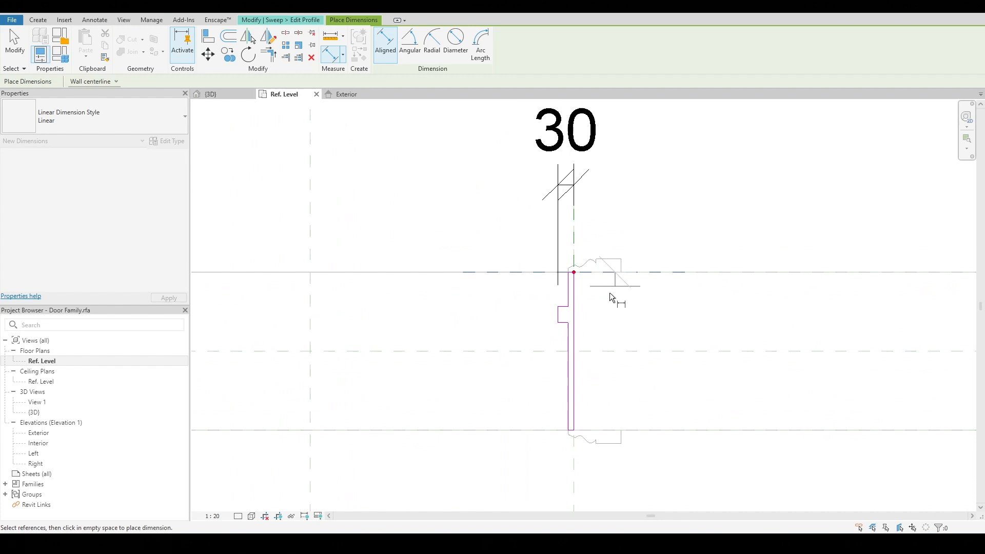
{"action": "left_click", "coordinate": [558, 310]}
{"action": "scroll", "coordinate": [570, 295], "scroll_direction": "down", "scroll_amount": 4}
{"action": "scroll", "coordinate": [491, 292], "scroll_direction": "up", "scroll_amount": 1}
{"action": "left_click", "coordinate": [491, 295]}
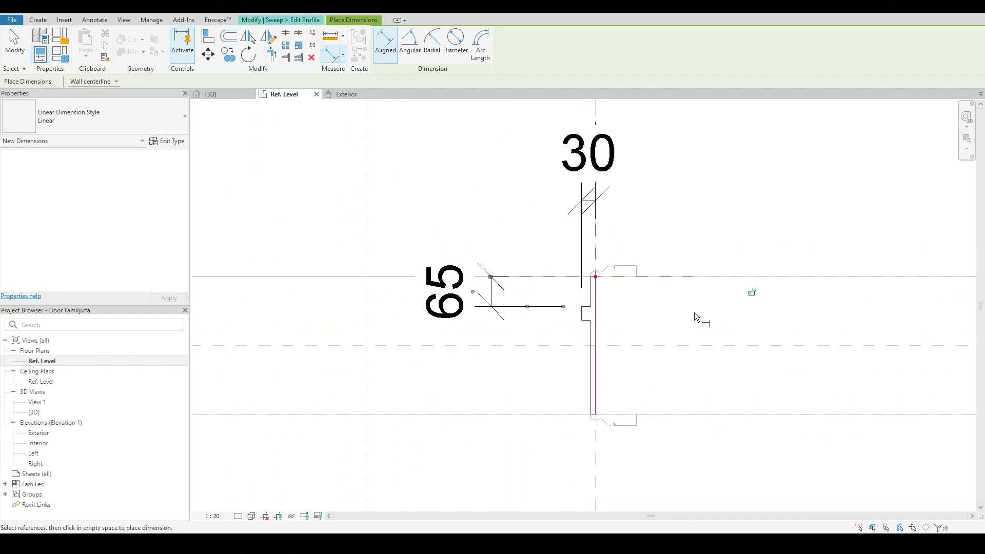
Dimension the distance from the exterior wall-face reference plane to the stop's farther side, and lock it
{"action": "left_click", "coordinate": [829, 277]}
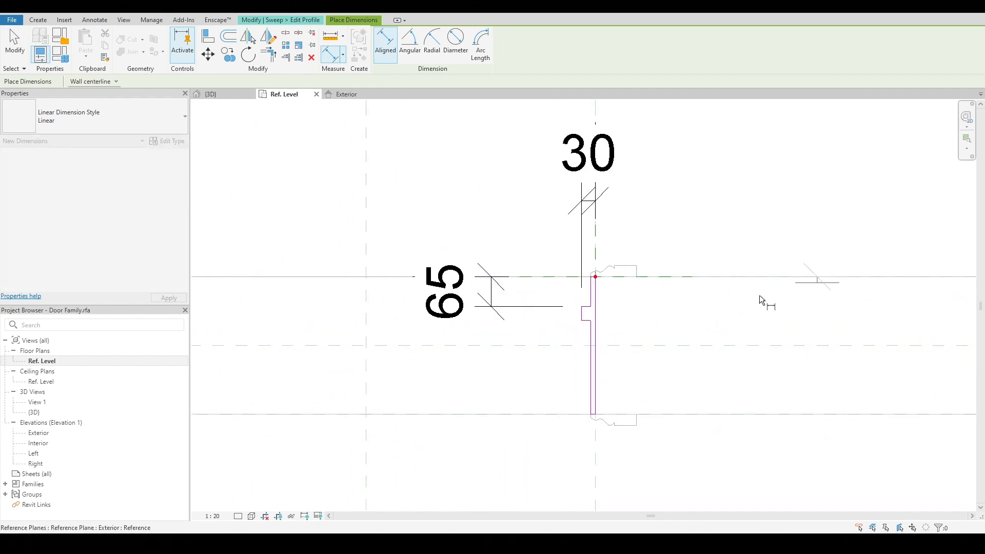
{"action": "scroll", "coordinate": [580, 328], "scroll_direction": "up", "scroll_amount": 2}
{"action": "left_click", "coordinate": [579, 321]}
{"action": "scroll", "coordinate": [618, 324], "scroll_direction": "down", "scroll_amount": 3}
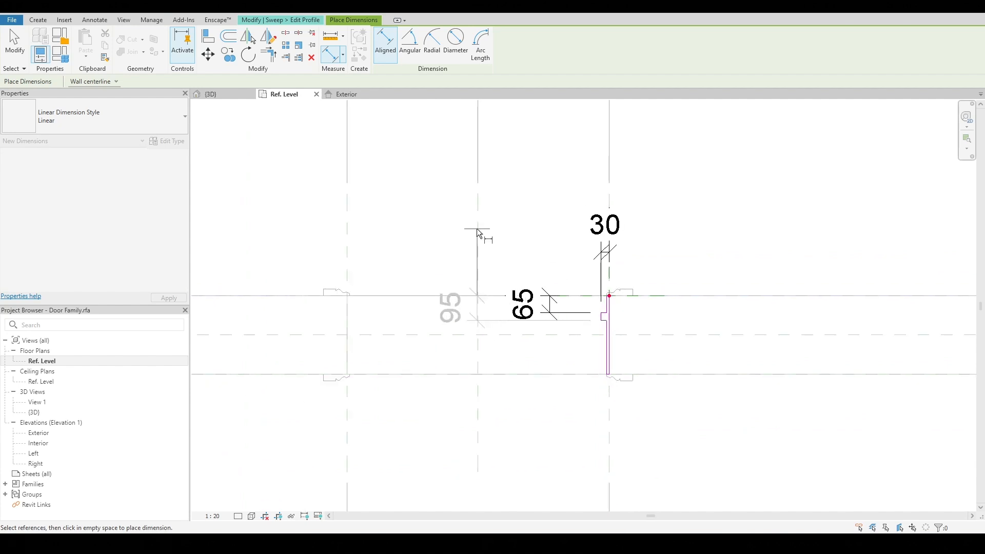
{"action": "left_click", "coordinate": [454, 275]}
{"action": "scroll", "coordinate": [609, 348], "scroll_direction": "up", "scroll_amount": 3}
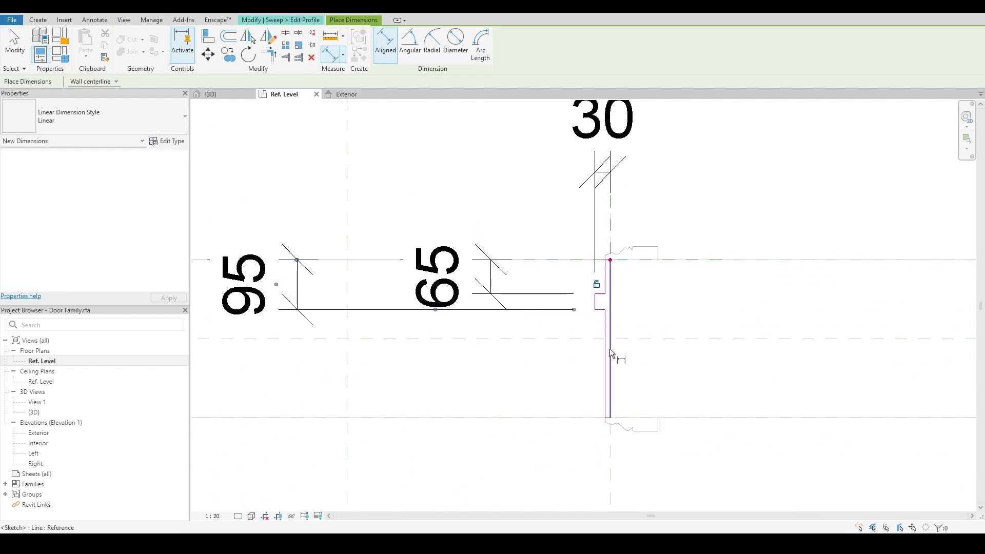
Inspect the profile's ends at both wall faces, and finish the profile sketch and the sweep
{"action": "scroll", "coordinate": [600, 450], "scroll_direction": "up", "scroll_amount": 3}
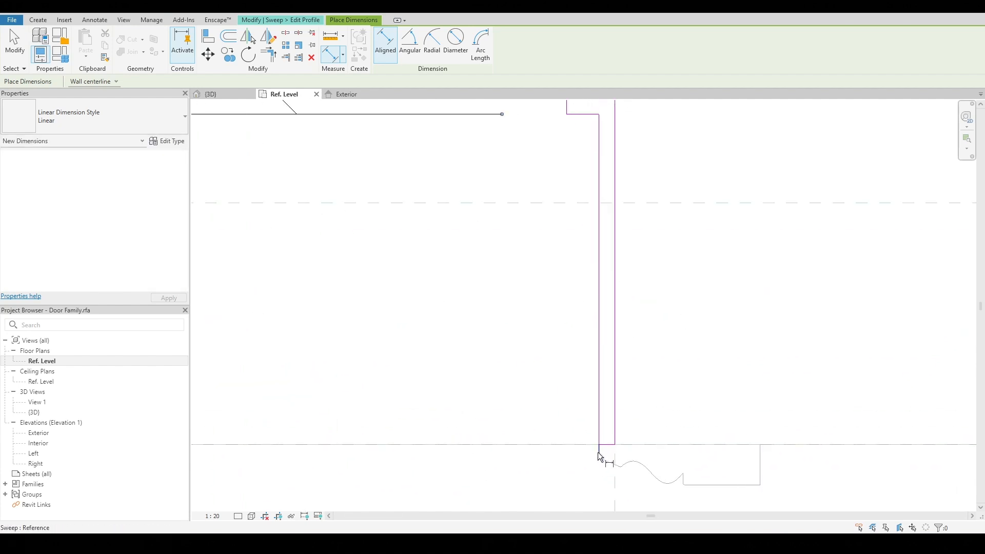
{"action": "scroll", "coordinate": [627, 463], "scroll_direction": "down", "scroll_amount": 3}
{"action": "scroll", "coordinate": [615, 234], "scroll_direction": "up", "scroll_amount": 3}
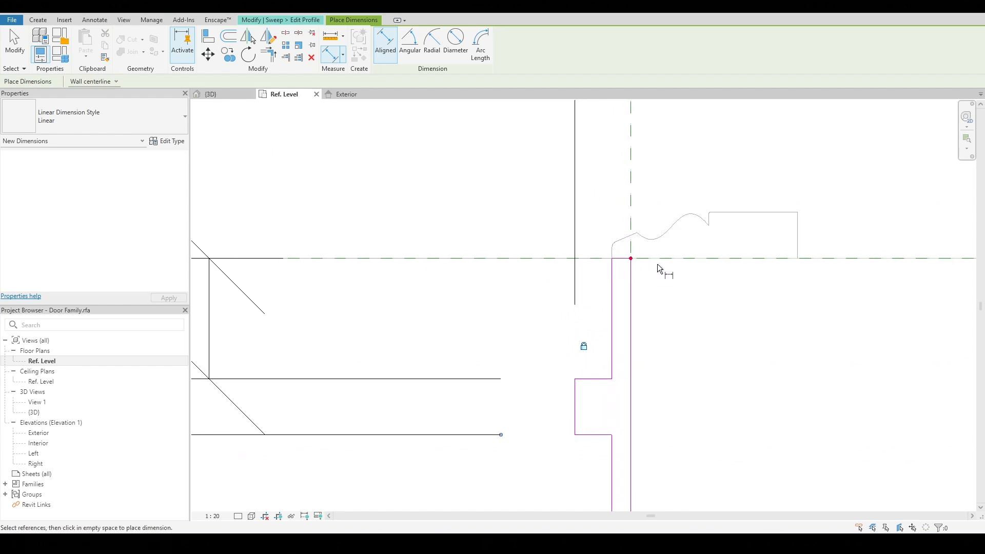
{"action": "scroll", "coordinate": [660, 269], "scroll_direction": "down", "scroll_amount": 3}
{"action": "scroll", "coordinate": [659, 271], "scroll_direction": "down", "scroll_amount": 2}
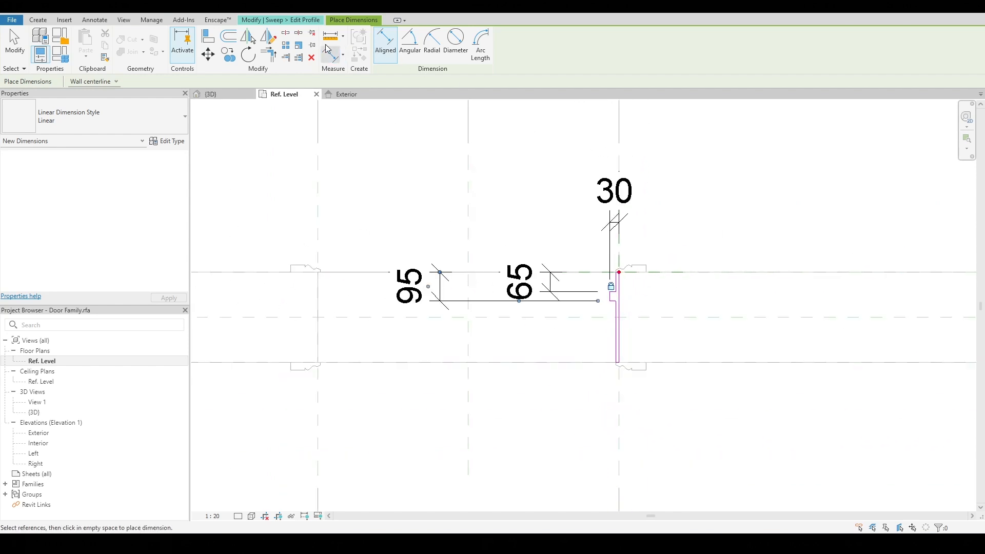
{"action": "left_click", "coordinate": [311, 23]}
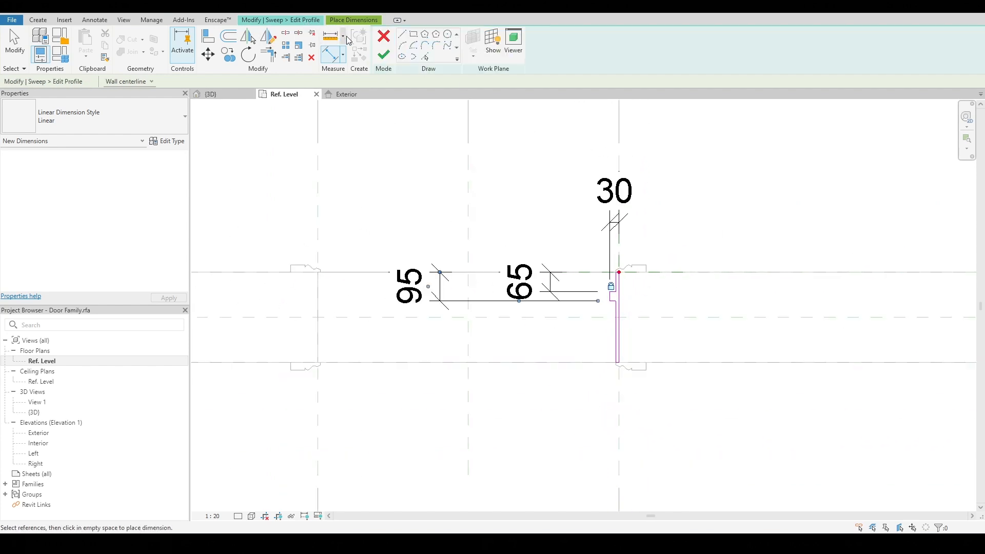
{"action": "left_click", "coordinate": [384, 55]}
Examine the swept frame and its stop on both jambs in plan and around the opening in 3D
{"action": "scroll", "coordinate": [606, 263], "scroll_direction": "up", "scroll_amount": 2}
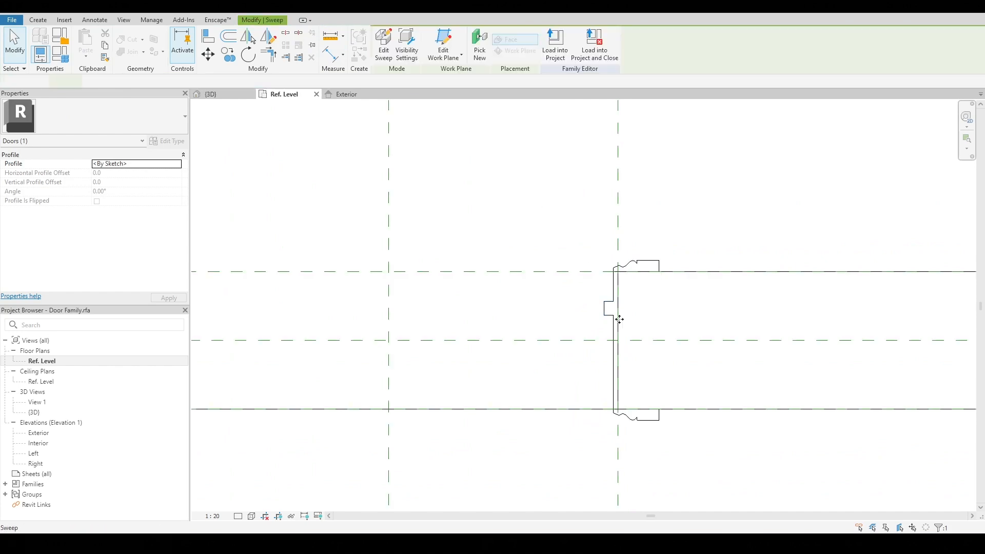
{"action": "scroll", "coordinate": [624, 313], "scroll_direction": "down", "scroll_amount": 2}
{"action": "scroll", "coordinate": [410, 313], "scroll_direction": "up", "scroll_amount": 4}
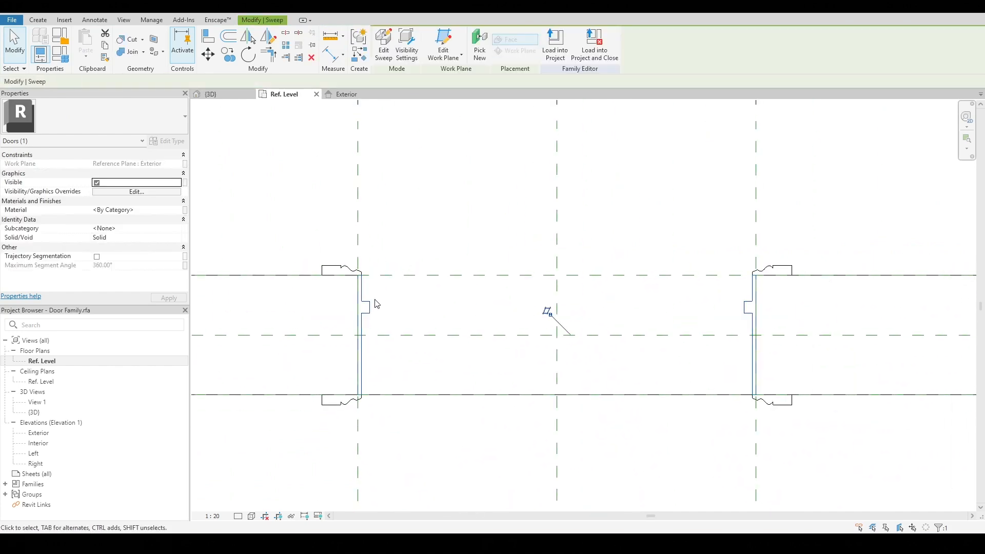
{"action": "key", "text": "3"}
{"action": "key", "text": "d"}
{"action": "middle_click_drag", "start_coordinate": [606, 371], "coordinate": [602, 508], "text": "shift"}
{"action": "middle_click_drag", "start_coordinate": [813, 397], "coordinate": [441, 464], "text": "shift"}
{"action": "middle_click_drag", "start_coordinate": [415, 399], "coordinate": [150, 91], "text": "shift"}
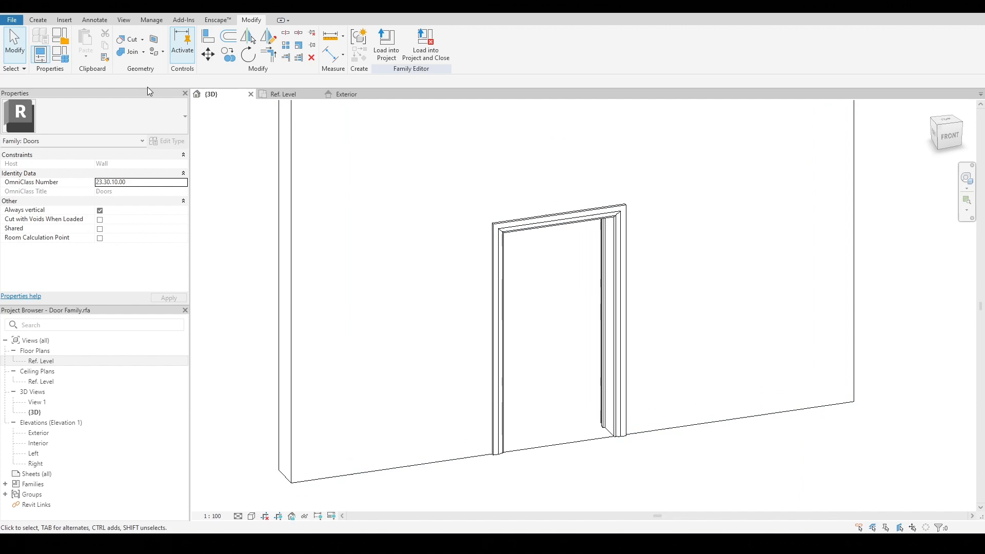
Set the door family type's Height to 2500 mm and apply it to the model
{"action": "left_click", "coordinate": [65, 58]}
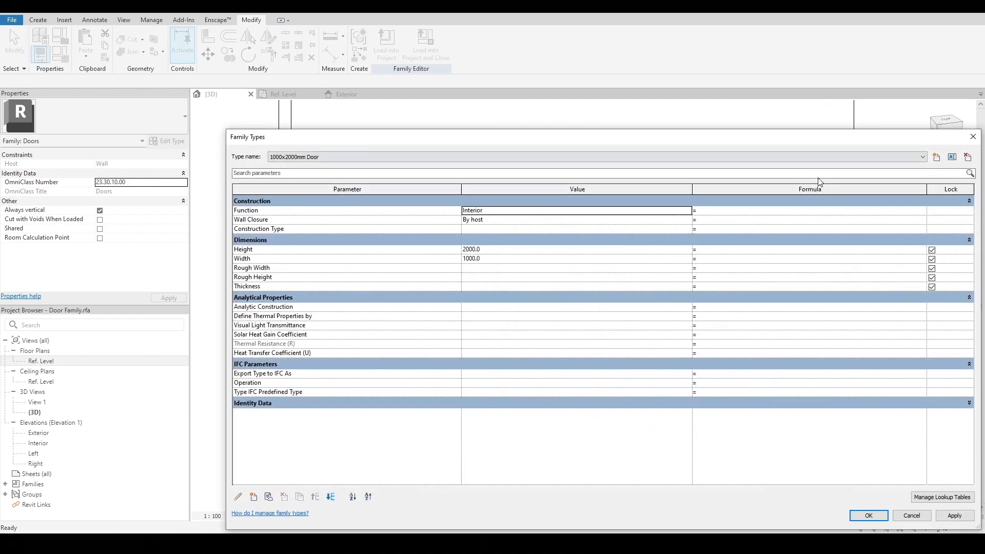
{"action": "left_click_drag", "start_coordinate": [979, 164], "coordinate": [518, 154]}
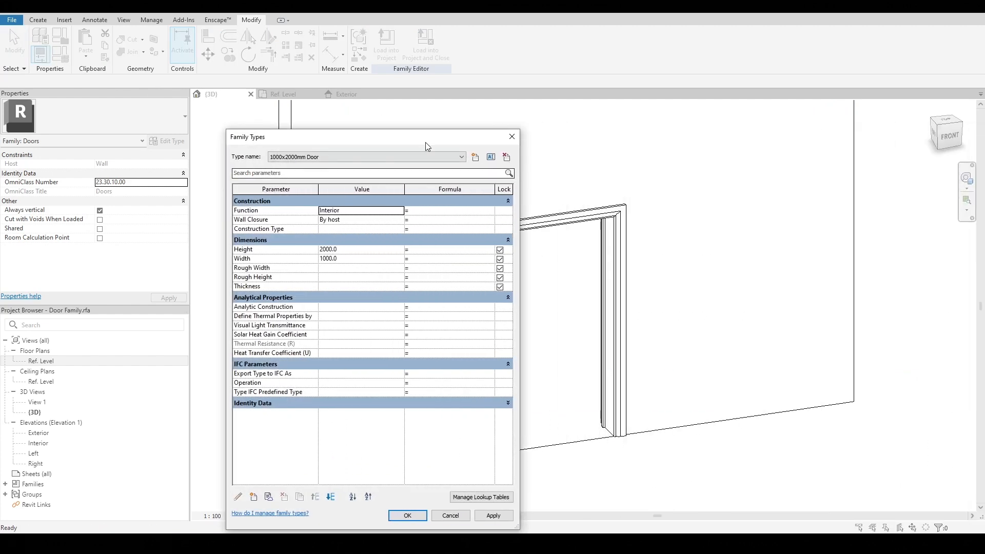
{"action": "left_click_drag", "start_coordinate": [426, 146], "coordinate": [285, 61]}
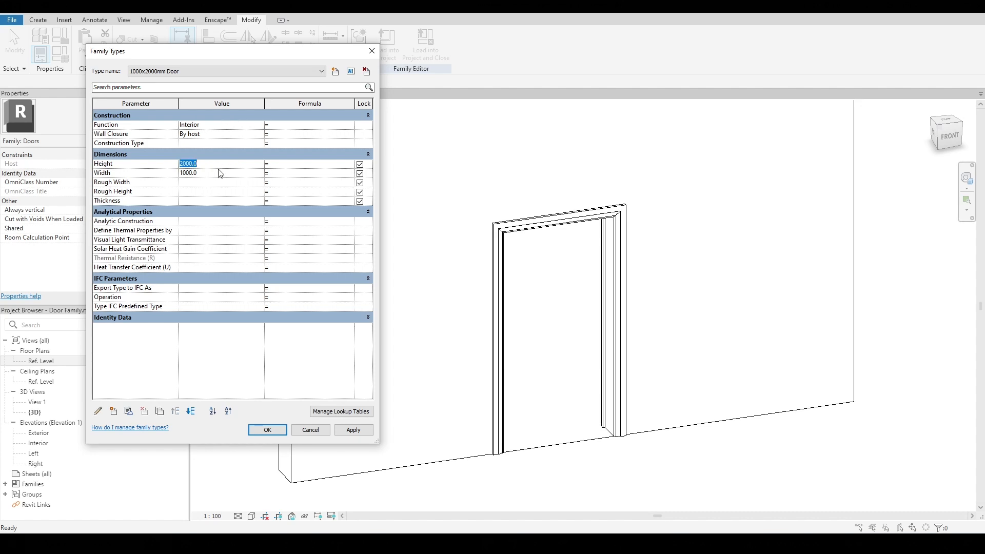
{"action": "left_click", "coordinate": [354, 431]}
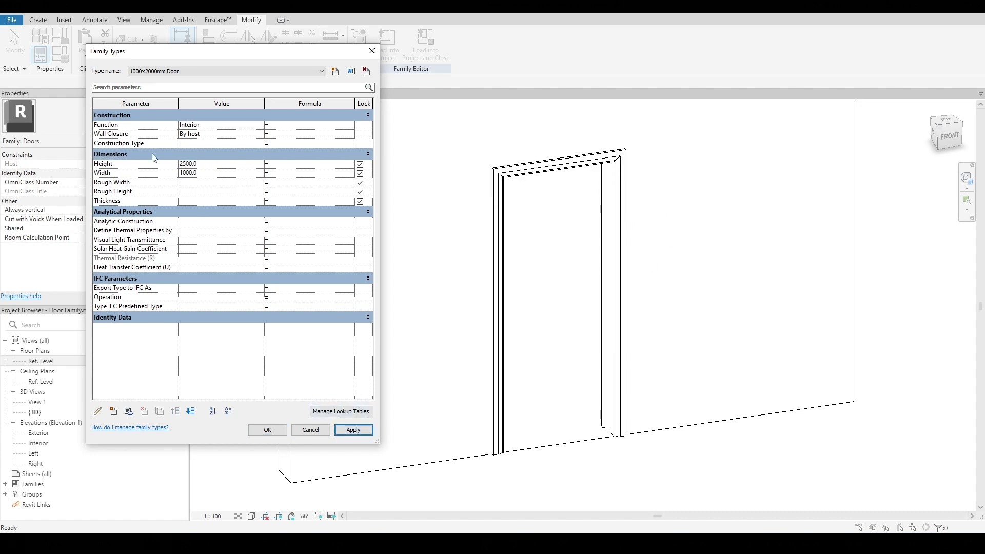
Set the door family type's Width to 950 mm and accept the family type changes
{"action": "left_click", "coordinate": [209, 174]}
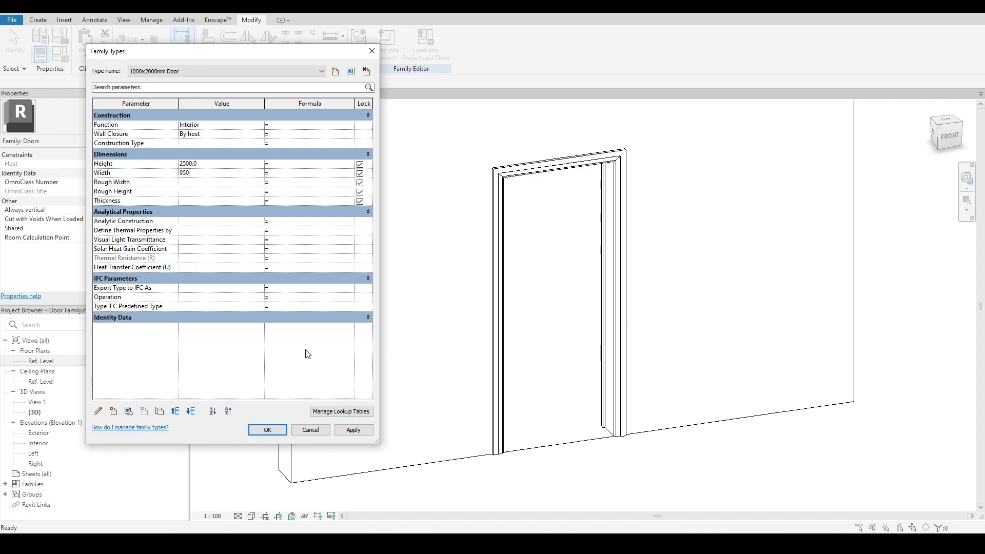
{"action": "left_click", "coordinate": [358, 432]}
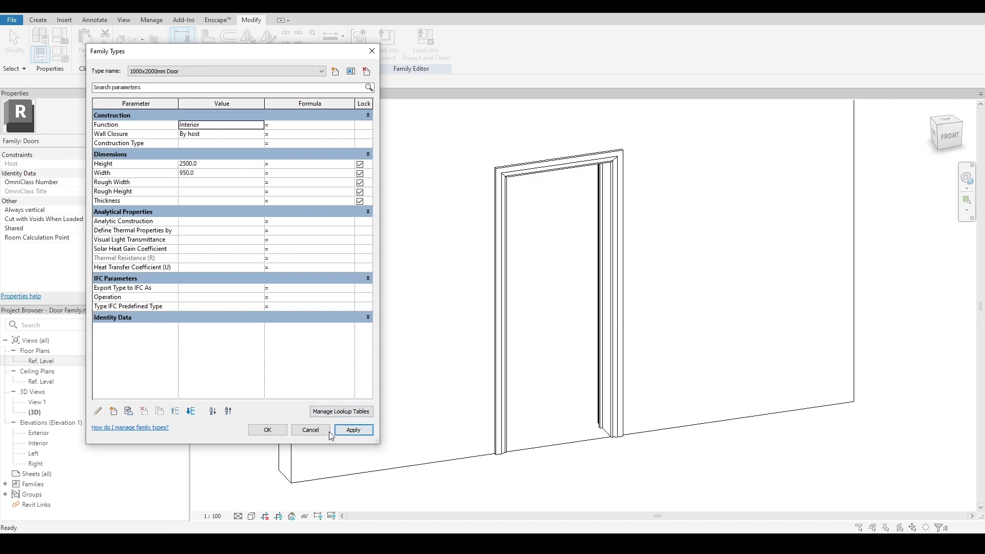
{"action": "left_click", "coordinate": [267, 430]}
Change the host wall's type to Generic - 150mm
{"action": "left_click", "coordinate": [469, 340]}
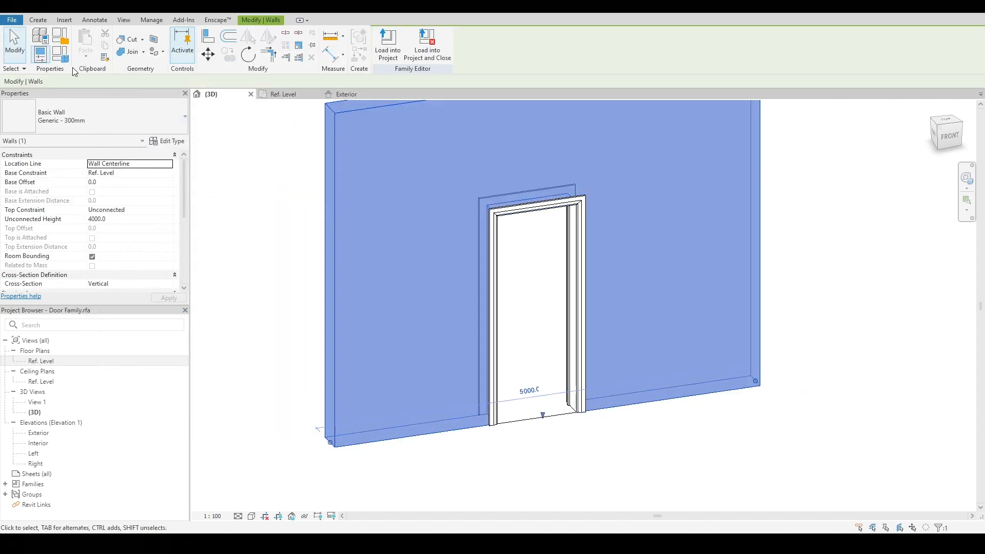
{"action": "left_click", "coordinate": [46, 117]}
{"action": "left_click", "coordinate": [378, 290]}
In the Ref. Level plan, draw a vertical reference plane along the right jamb's inner edge, about 10 mm inside the opening edge
{"action": "key", "text": "ctrl+Tab"}
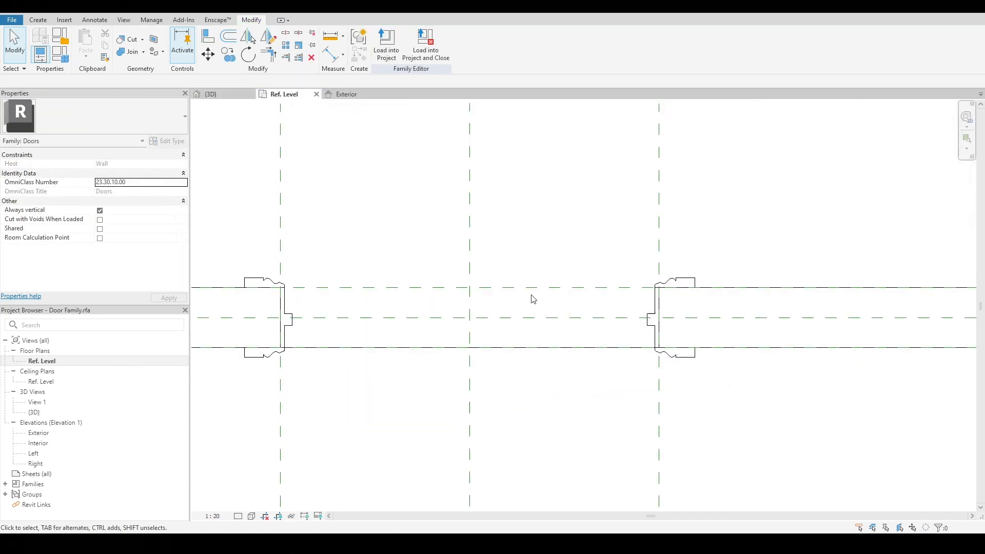
{"action": "scroll", "coordinate": [593, 279], "scroll_direction": "down", "scroll_amount": 3}
{"action": "middle_click_drag", "start_coordinate": [706, 266], "coordinate": [660, 306]}
{"action": "scroll", "coordinate": [660, 305], "scroll_direction": "down", "scroll_amount": 2}
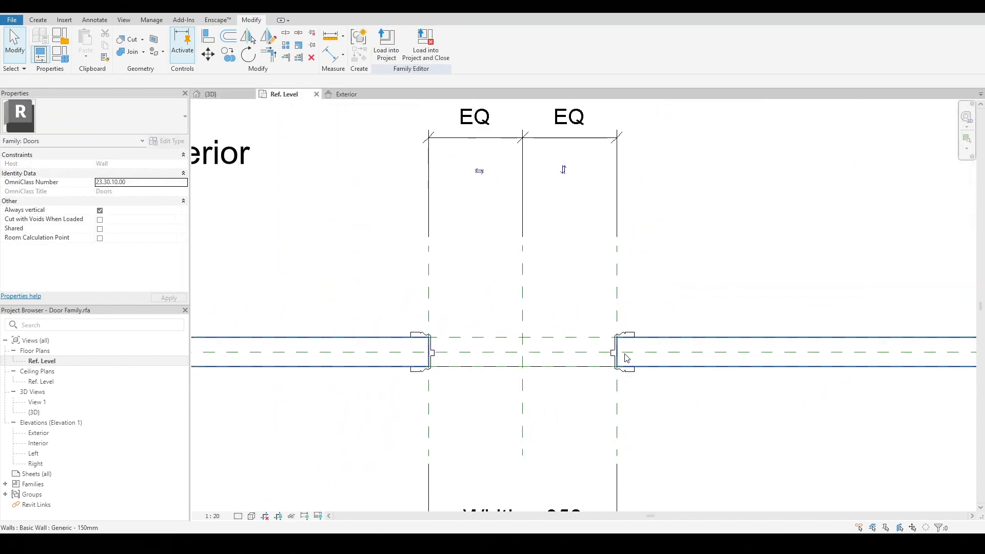
{"action": "scroll", "coordinate": [627, 358], "scroll_direction": "up", "scroll_amount": 4}
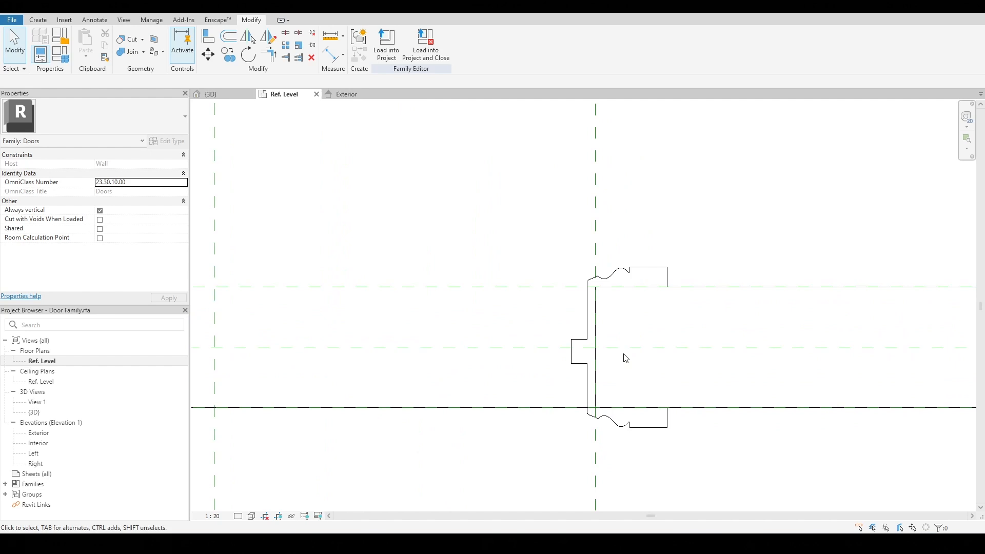
{"action": "key", "text": "r"}
{"action": "key", "text": "p"}
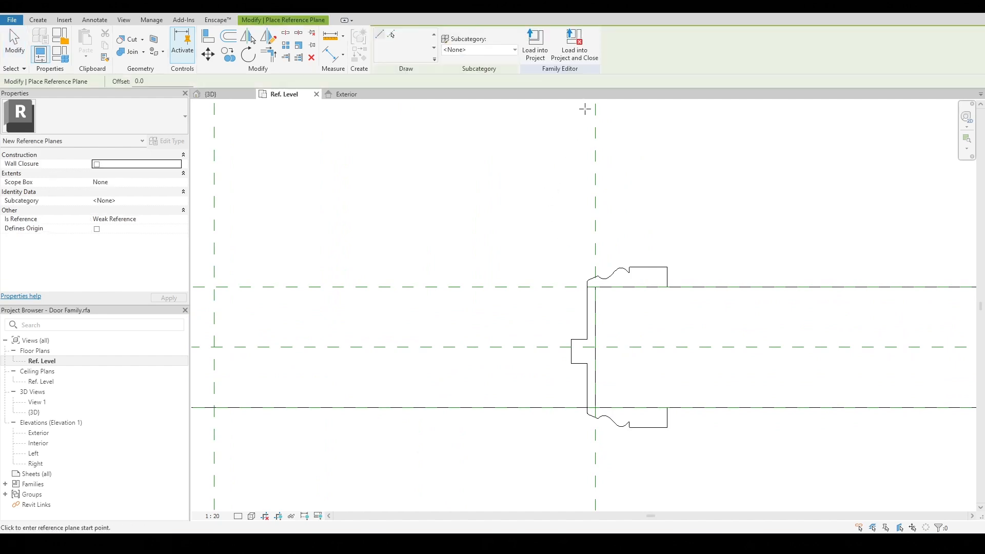
{"action": "left_click", "coordinate": [587, 106]}
{"action": "scroll", "coordinate": [587, 105], "scroll_direction": "down", "scroll_amount": 2}
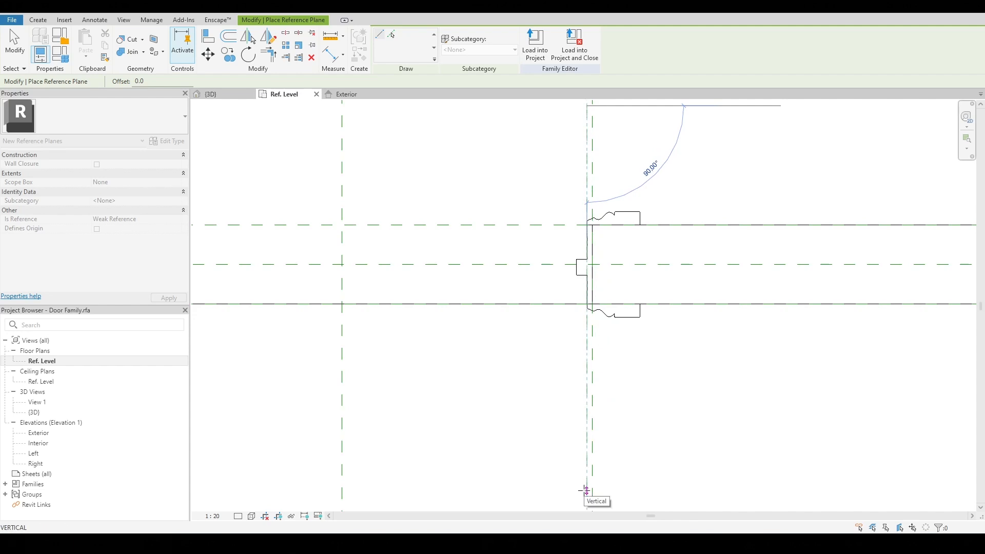
{"action": "left_click", "coordinate": [586, 491]}
{"action": "scroll", "coordinate": [644, 391], "scroll_direction": "down", "scroll_amount": 2}
{"action": "scroll", "coordinate": [715, 291], "scroll_direction": "up", "scroll_amount": 4}
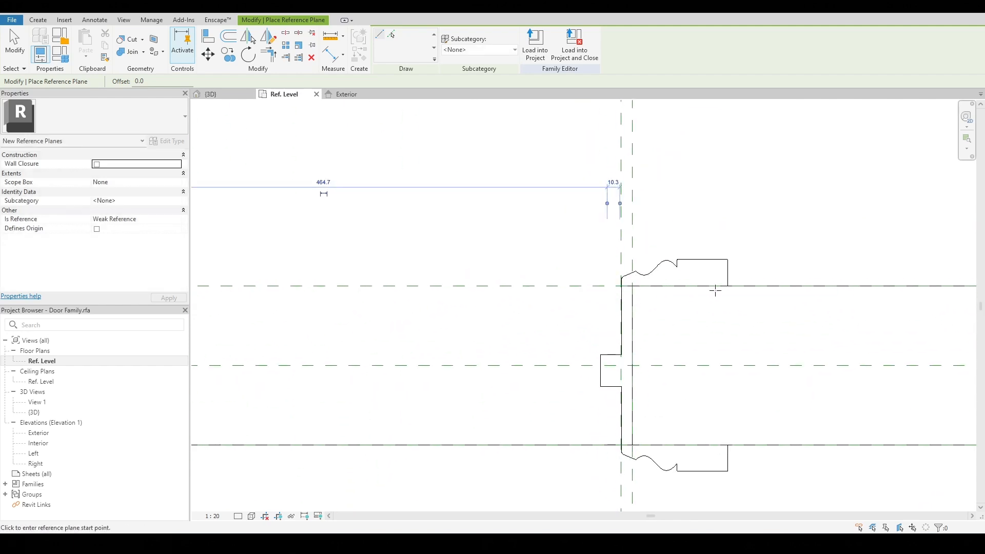
Nudge the new vertical reference plane slightly into the opening, about 13 mm from the right opening edge
{"action": "scroll", "coordinate": [728, 287], "scroll_direction": "down", "scroll_amount": 1}
{"action": "scroll", "coordinate": [658, 286], "scroll_direction": "up", "scroll_amount": 3}
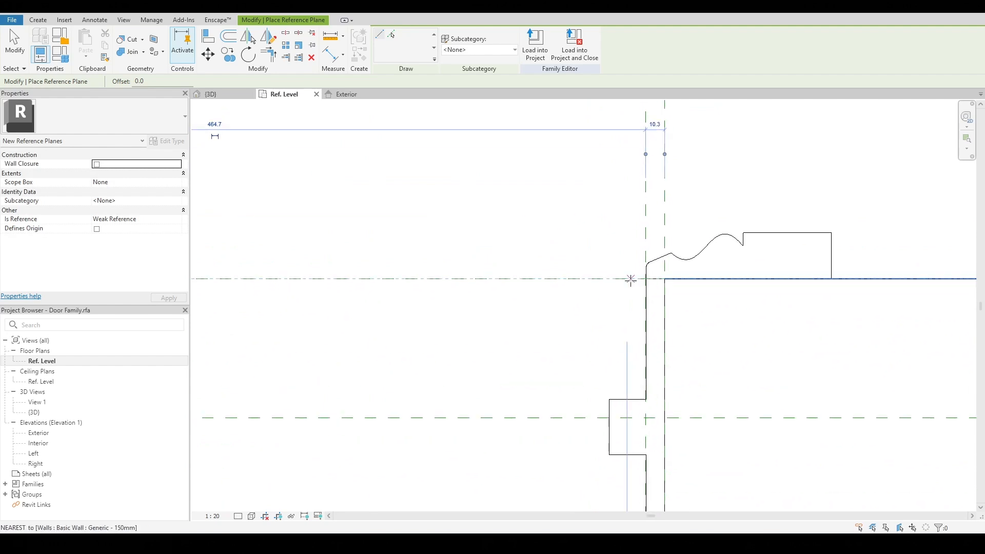
{"action": "scroll", "coordinate": [639, 278], "scroll_direction": "down", "scroll_amount": 2}
{"action": "key", "text": "Escape"}
{"action": "key", "text": "Escape"}
{"action": "left_click", "coordinate": [641, 263]}
{"action": "scroll", "coordinate": [640, 261], "scroll_direction": "up", "scroll_amount": 2}
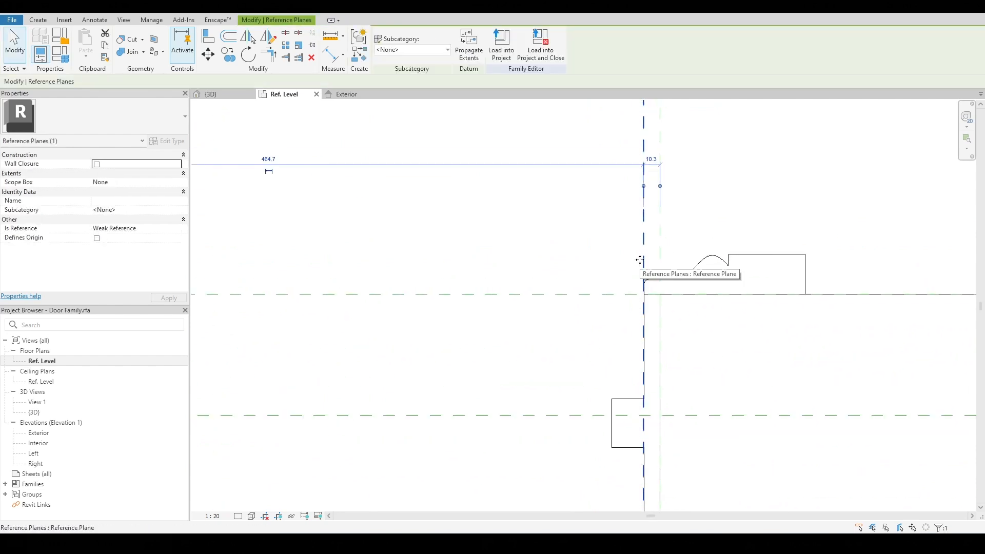
{"action": "key", "text": "Left"}
{"action": "scroll", "coordinate": [640, 263], "scroll_direction": "down", "scroll_amount": 1}
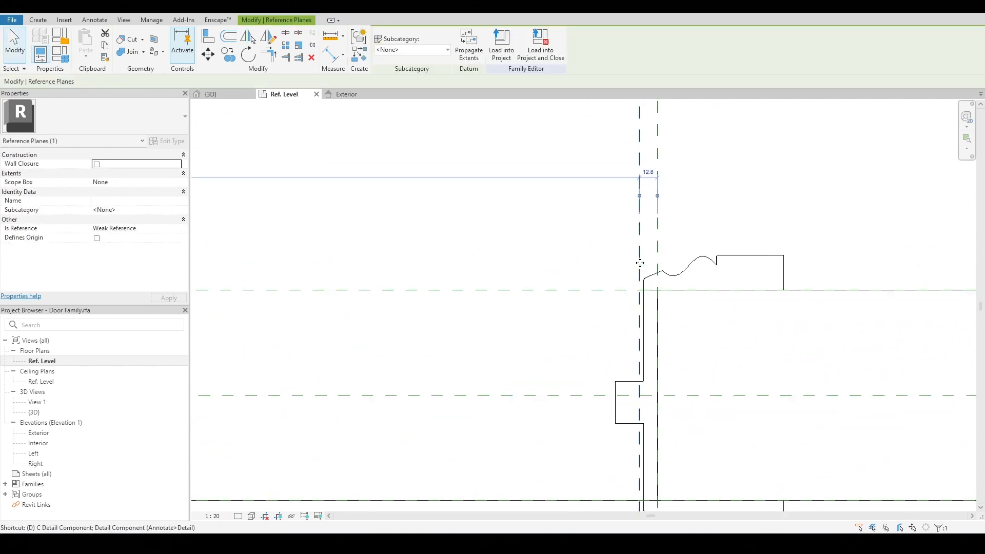
Add an aligned dimension between the new reference plane and the right opening reference plane, placed above the wall
{"action": "key", "text": "i"}
{"action": "left_click", "coordinate": [641, 268]}
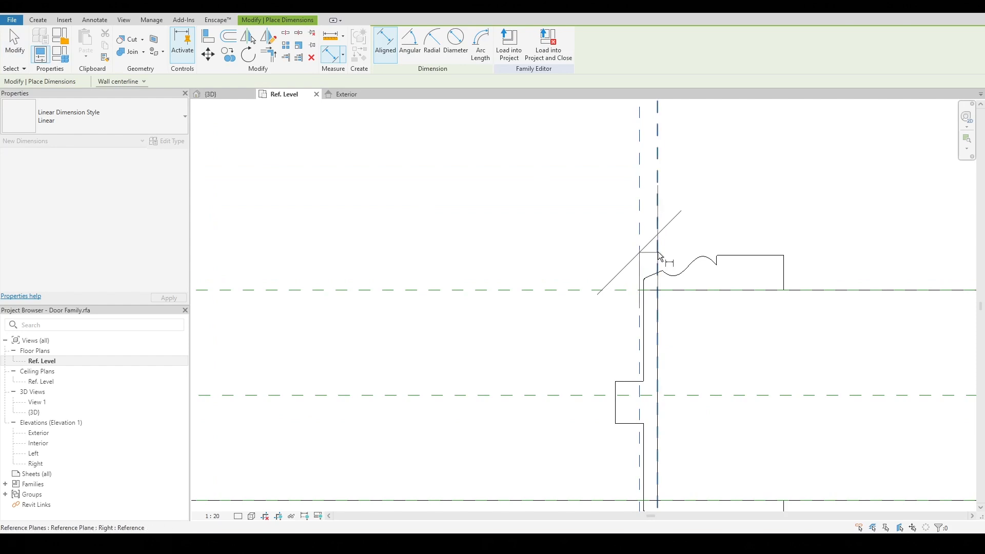
{"action": "scroll", "coordinate": [649, 272], "scroll_direction": "down", "scroll_amount": 3}
{"action": "left_click", "coordinate": [700, 256]}
{"action": "scroll", "coordinate": [660, 239], "scroll_direction": "up", "scroll_amount": 3}
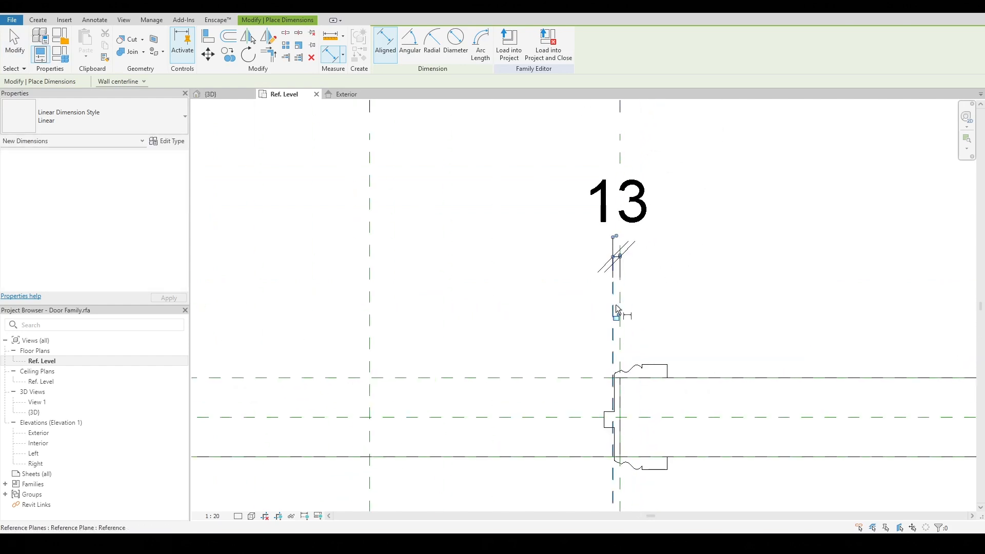
{"action": "scroll", "coordinate": [631, 385], "scroll_direction": "up", "scroll_amount": 4}
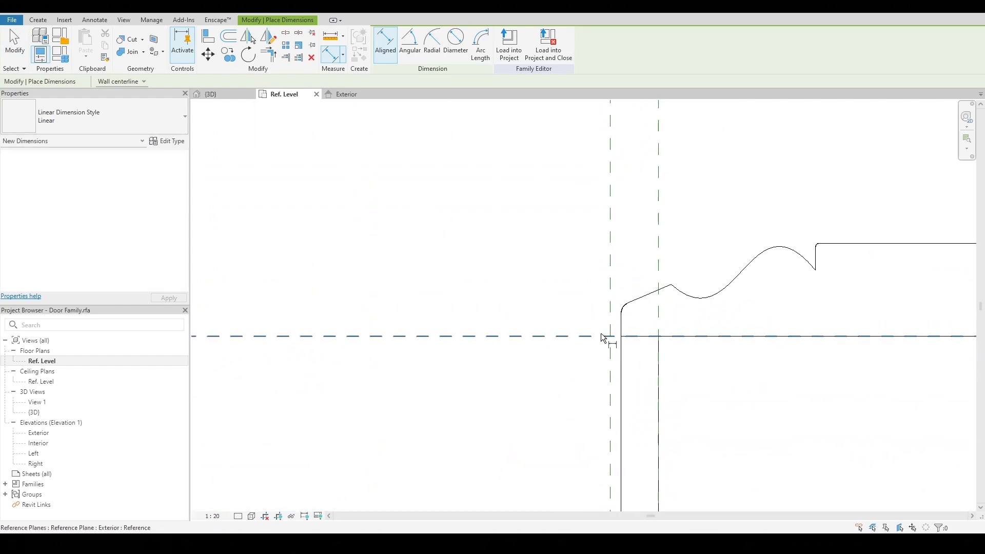
{"action": "scroll", "coordinate": [611, 339], "scroll_direction": "down", "scroll_amount": 5}
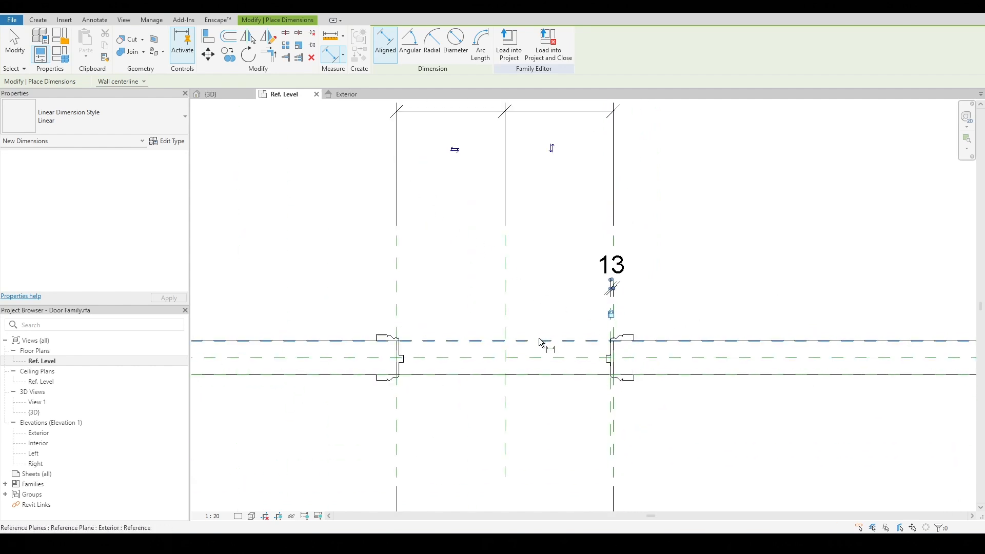
Draw a diagonal reference line about 920 mm long from where the new reference plane meets the exterior wall face, up across the opening
{"action": "left_click", "coordinate": [45, 18]}
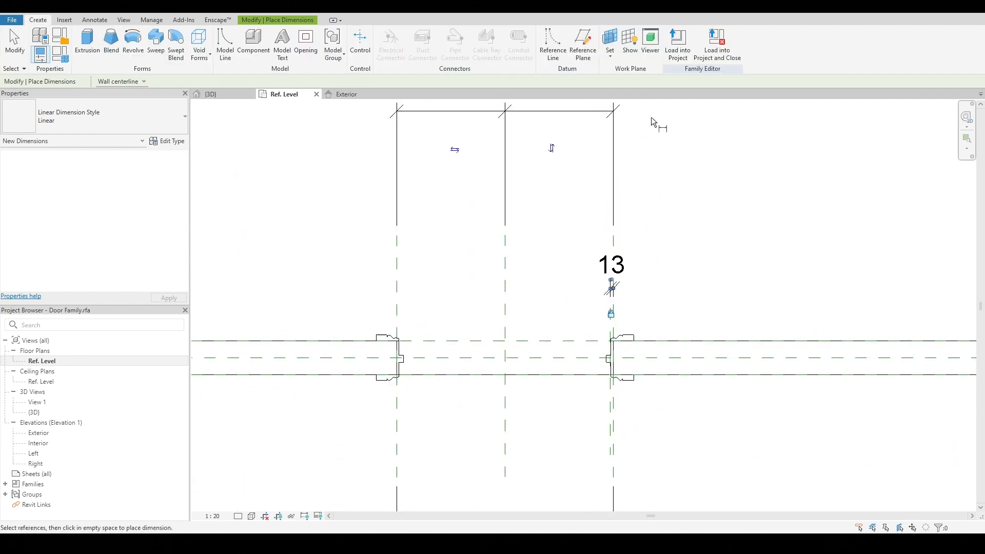
{"action": "left_click", "coordinate": [552, 45]}
{"action": "scroll", "coordinate": [680, 334], "scroll_direction": "up", "scroll_amount": 8}
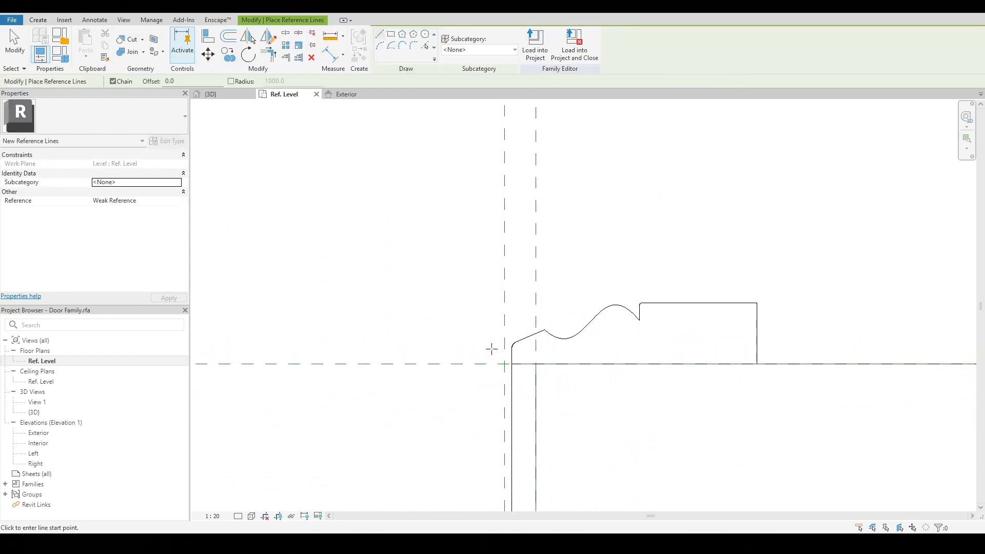
{"action": "scroll", "coordinate": [503, 364], "scroll_direction": "up", "scroll_amount": 2}
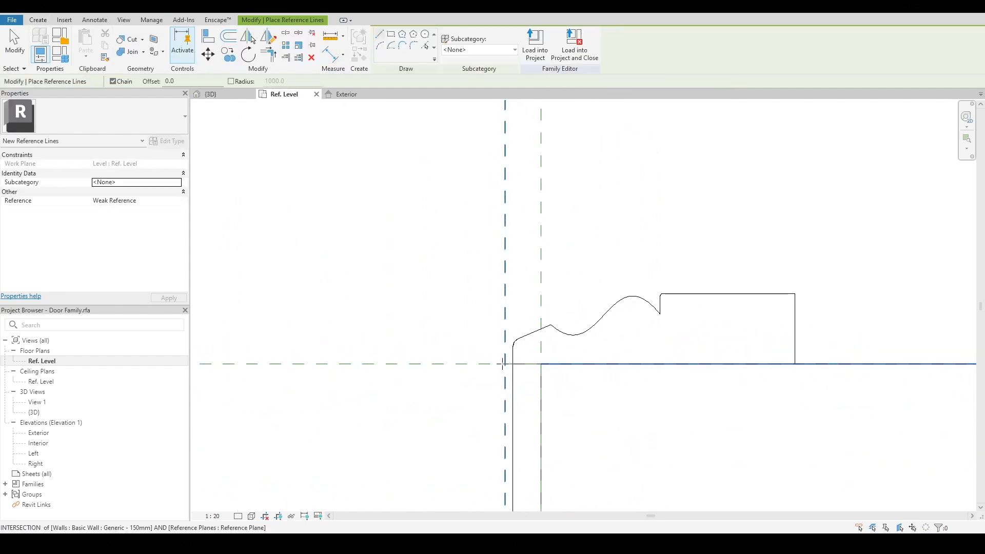
{"action": "left_click", "coordinate": [505, 364]}
{"action": "scroll", "coordinate": [505, 364], "scroll_direction": "down", "scroll_amount": 4}
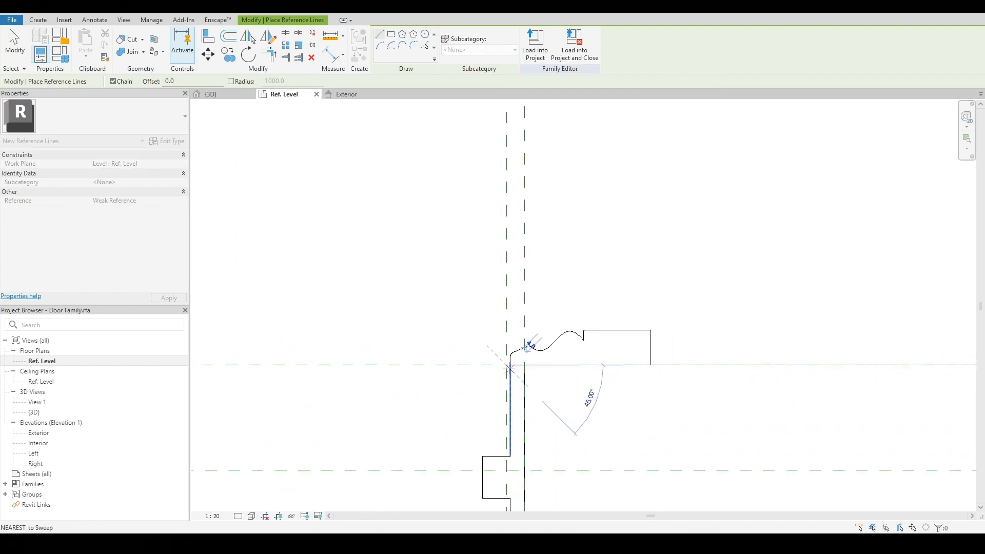
{"action": "left_click", "coordinate": [385, 268]}
{"action": "key", "text": "Escape"}
{"action": "key", "text": "Escape"}
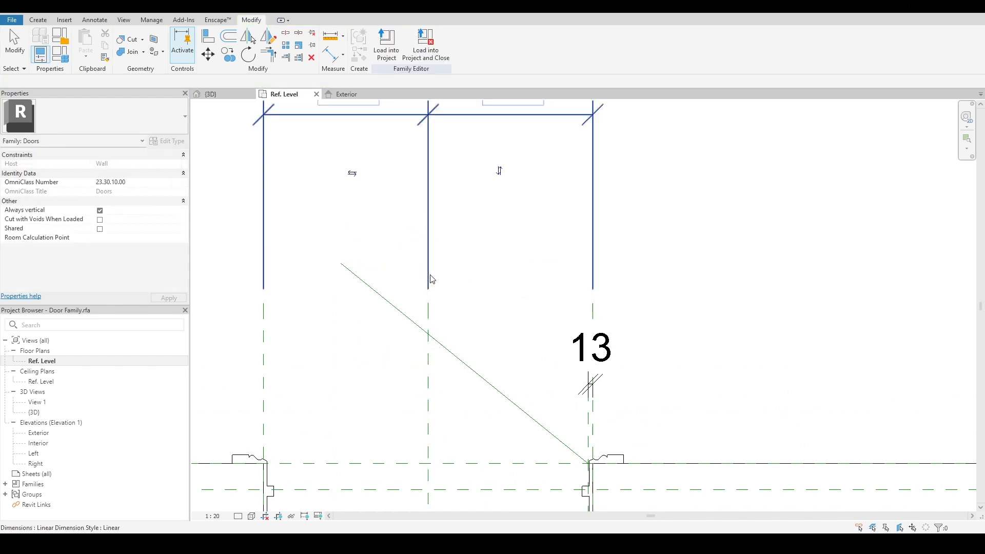
Examine the diagonal reference line and its hinge end at the right jamb in relation to the door opening
{"action": "scroll", "coordinate": [413, 325], "scroll_direction": "up", "scroll_amount": 3}
{"action": "middle_click_drag", "start_coordinate": [413, 326], "coordinate": [526, 326]}
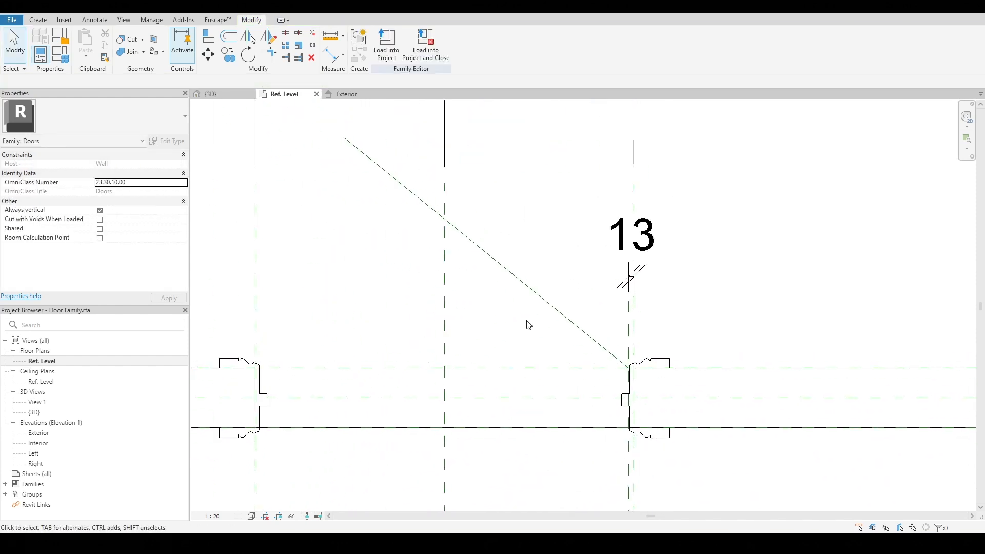
{"action": "scroll", "coordinate": [528, 324], "scroll_direction": "down", "scroll_amount": 3}
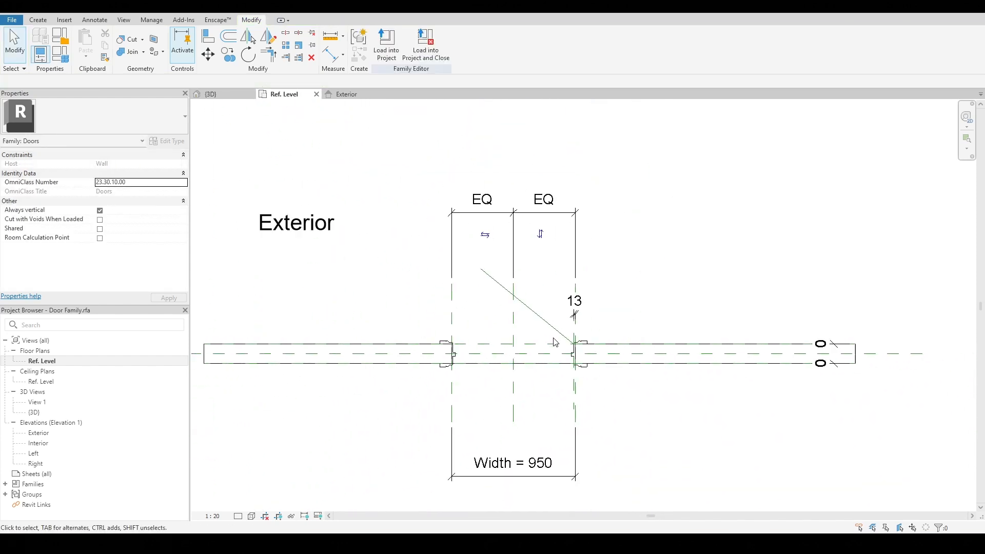
{"action": "scroll", "coordinate": [552, 341], "scroll_direction": "up", "scroll_amount": 4}
{"action": "scroll", "coordinate": [576, 334], "scroll_direction": "down", "scroll_amount": 2}
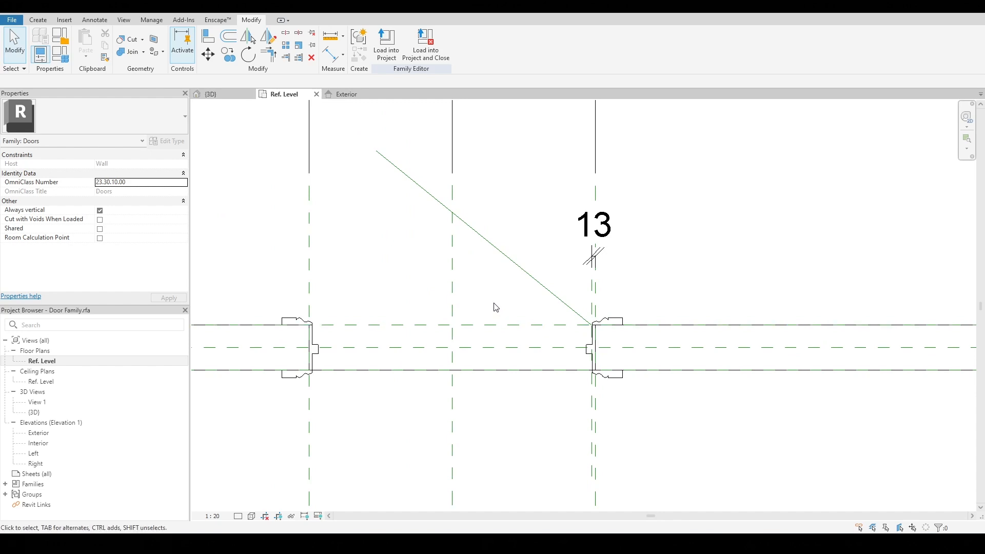
{"action": "middle_click_drag", "start_coordinate": [495, 307], "coordinate": [510, 356]}
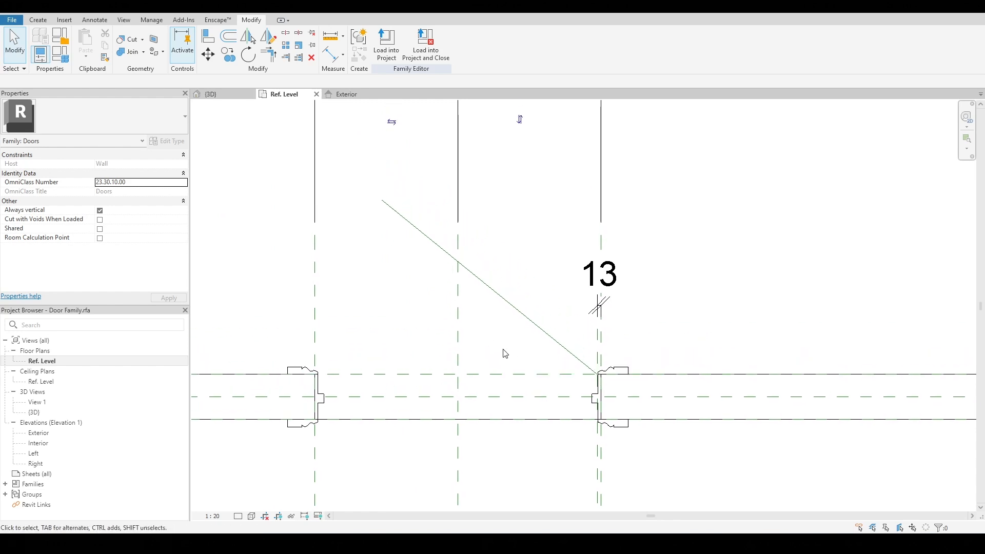
{"action": "scroll", "coordinate": [505, 354], "scroll_direction": "up", "scroll_amount": 2}
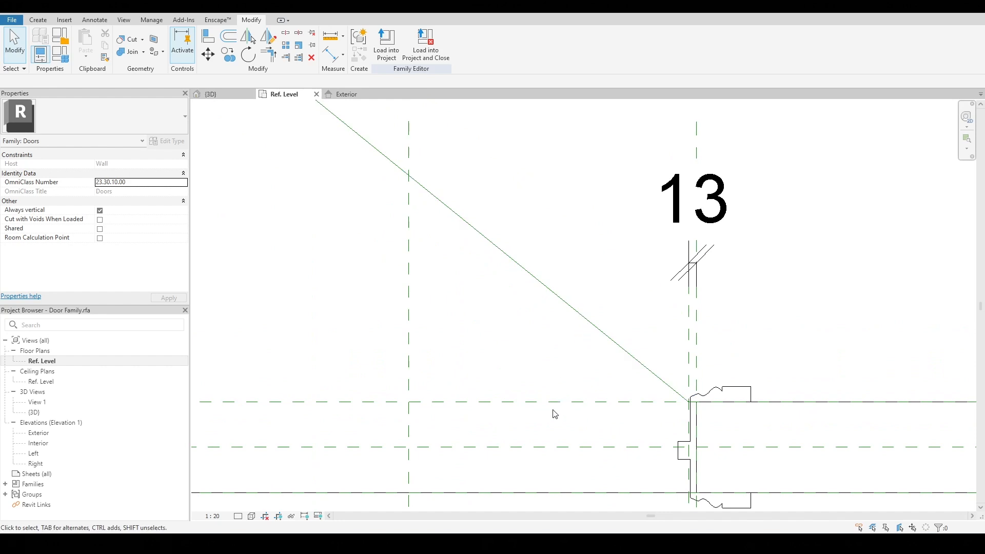
{"action": "scroll", "coordinate": [534, 404], "scroll_direction": "down", "scroll_amount": 2}
{"action": "scroll", "coordinate": [606, 459], "scroll_direction": "up", "scroll_amount": 1}
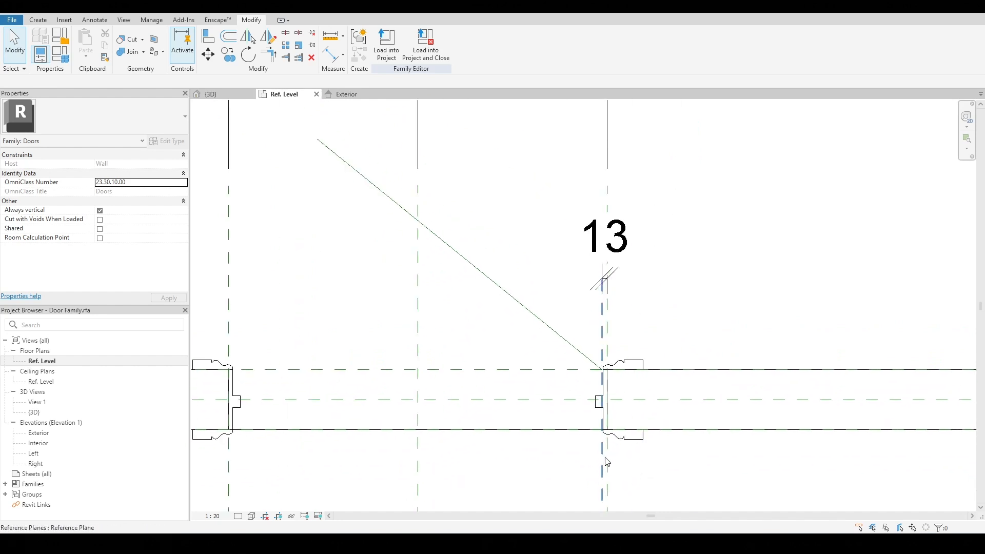
{"action": "scroll", "coordinate": [605, 476], "scroll_direction": "down", "scroll_amount": 3}
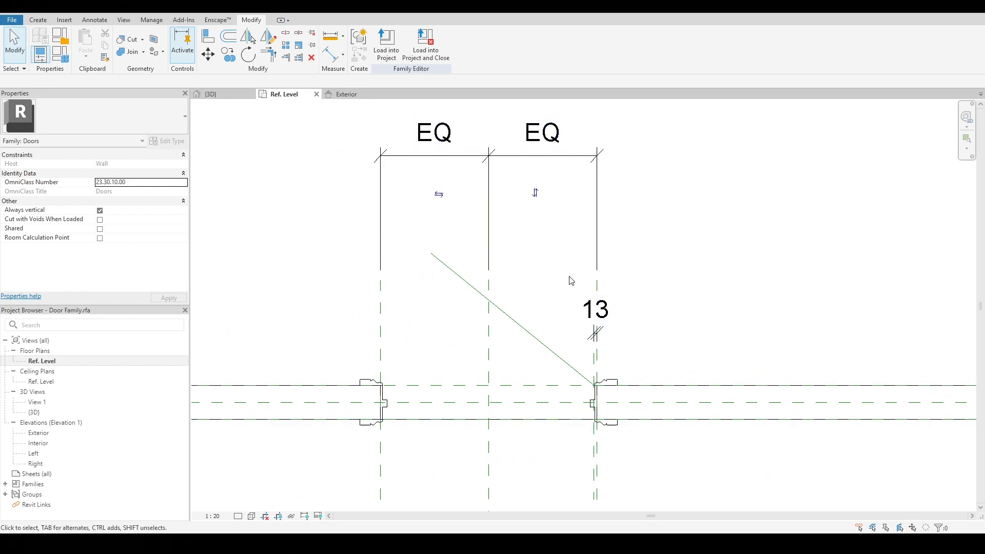
{"action": "scroll", "coordinate": [575, 465], "scroll_direction": "up", "scroll_amount": 2}
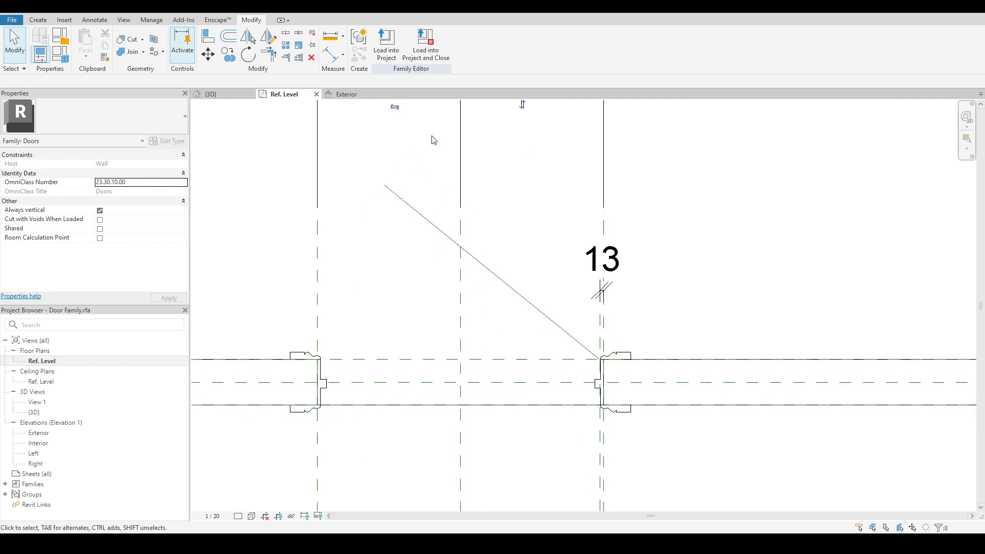
Add an angular dimension between the diagonal reference line and the vertical reference plane at the right jamb
{"action": "left_click", "coordinate": [342, 55]}
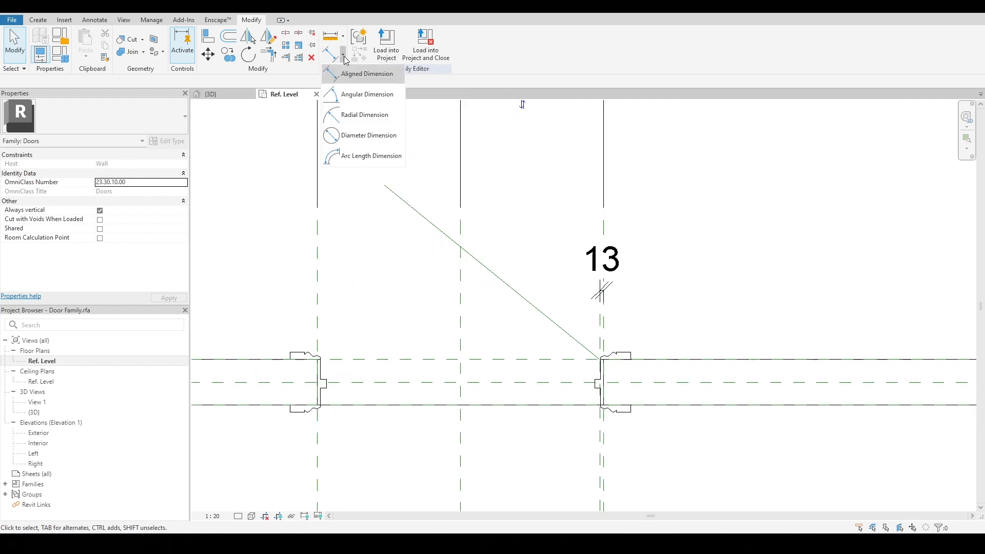
{"action": "left_click", "coordinate": [377, 97]}
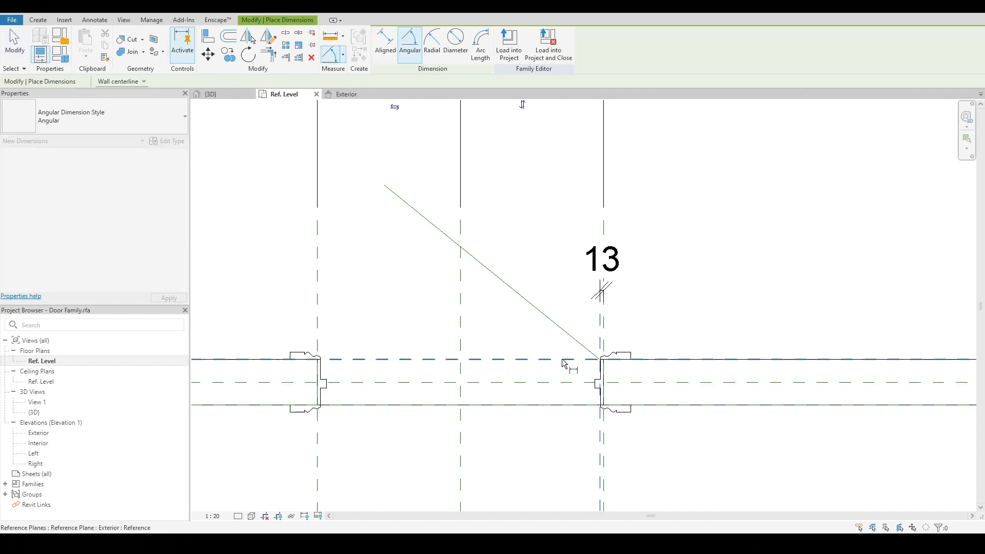
{"action": "left_click", "coordinate": [561, 330]}
{"action": "scroll", "coordinate": [561, 334], "scroll_direction": "down", "scroll_amount": 2}
{"action": "scroll", "coordinate": [559, 331], "scroll_direction": "down", "scroll_amount": 1}
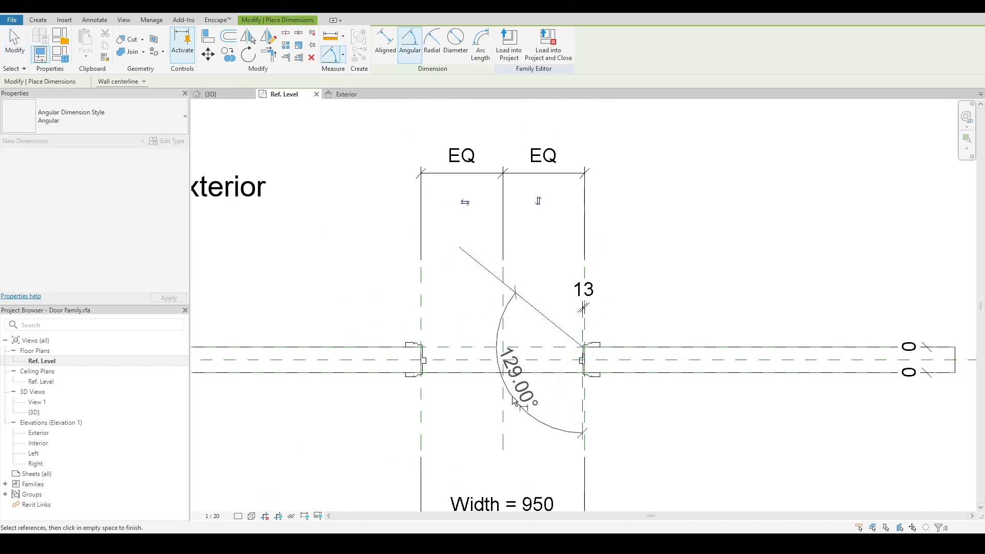
{"action": "left_click", "coordinate": [481, 403]}
{"action": "scroll", "coordinate": [482, 405], "scroll_direction": "up", "scroll_amount": 3}
{"action": "key", "text": "Escape"}
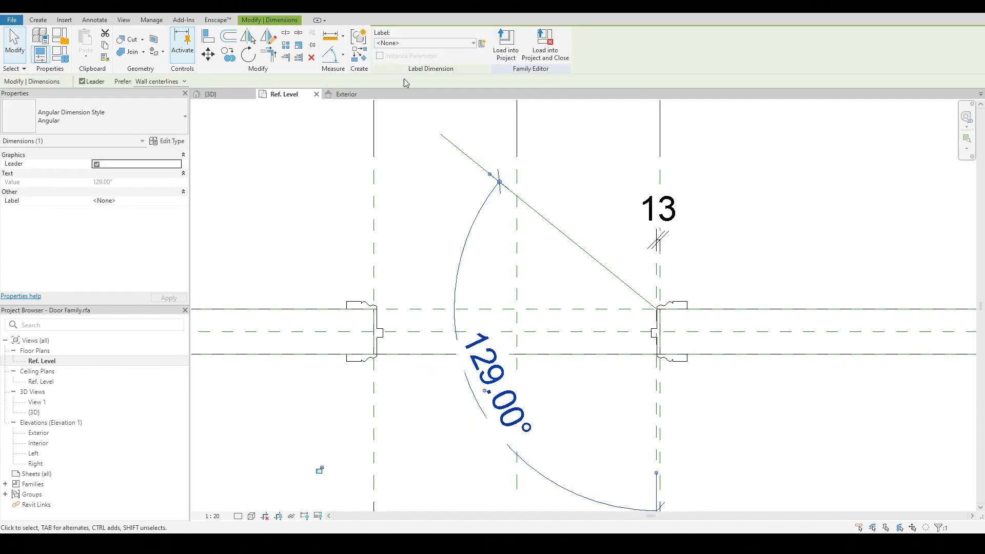
Label the angular dimension with a new instance family parameter named Swing Control
{"action": "left_click", "coordinate": [482, 44]}
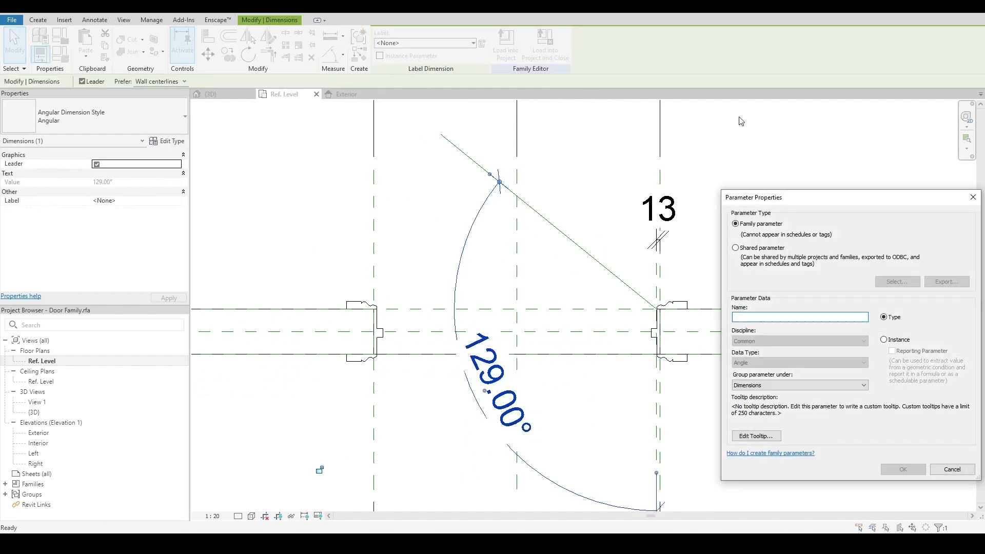
{"action": "left_click_drag", "start_coordinate": [830, 201], "coordinate": [795, 153]}
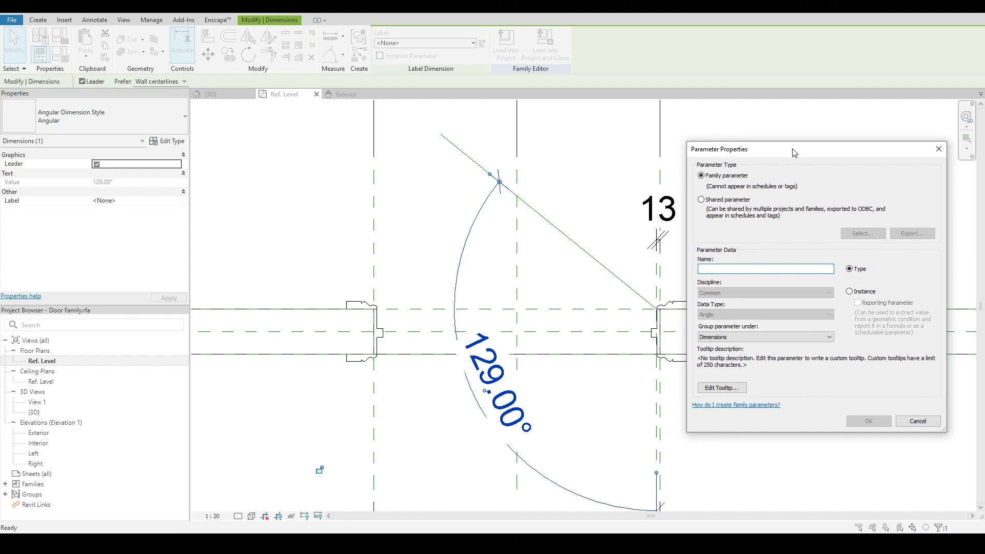
{"action": "type", "text": "Swing Control"}
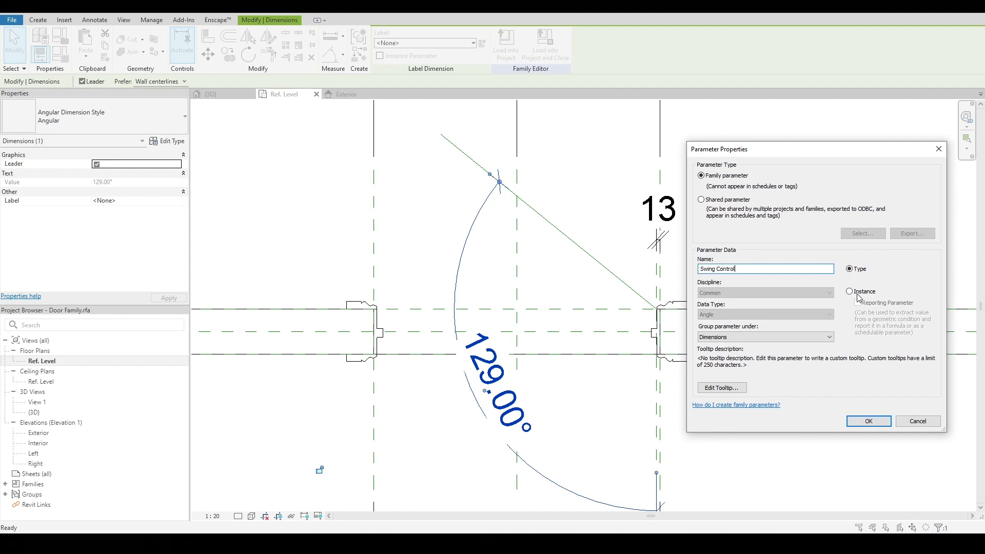
{"action": "left_click", "coordinate": [850, 291]}
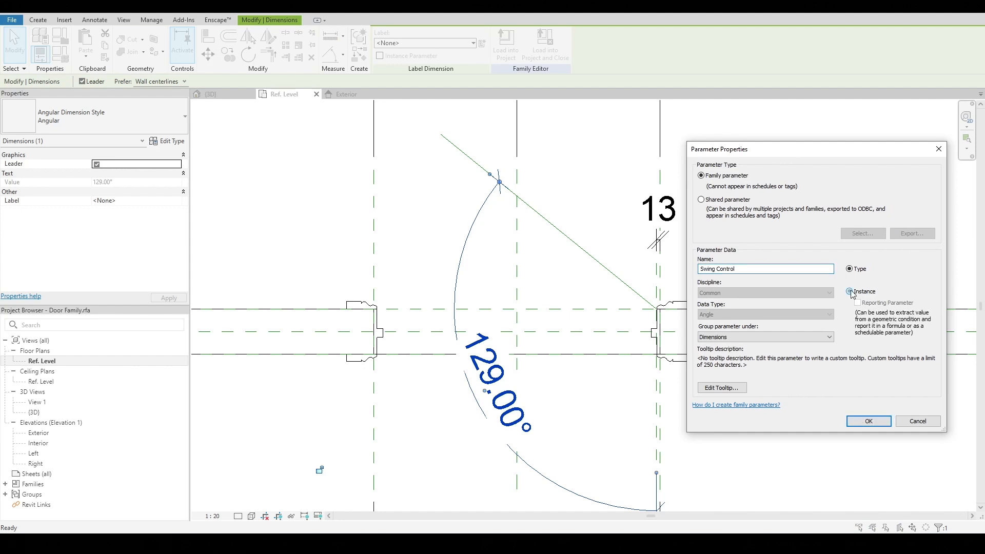
{"action": "left_click", "coordinate": [868, 421]}
{"action": "key", "text": "Escape"}
Inspect the diagonal reference line and its end point at the right jamb
{"action": "scroll", "coordinate": [625, 303], "scroll_direction": "up", "scroll_amount": 5}
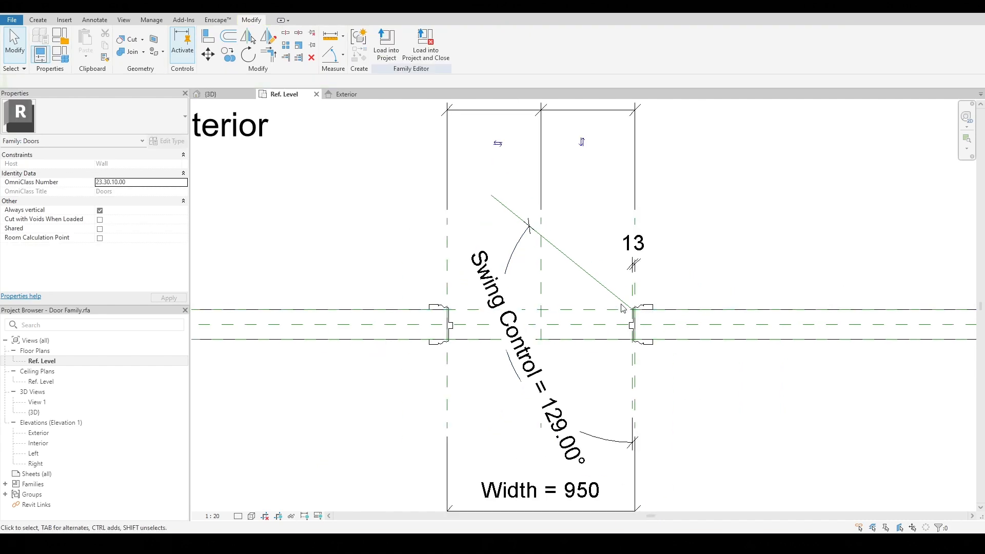
{"action": "left_click", "coordinate": [543, 269]}
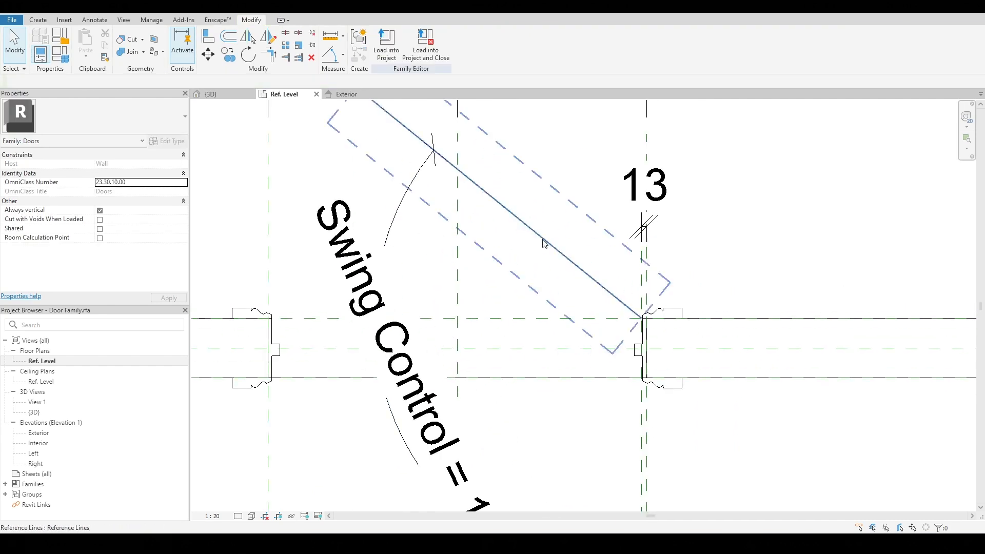
{"action": "scroll", "coordinate": [641, 318], "scroll_direction": "up", "scroll_amount": 4}
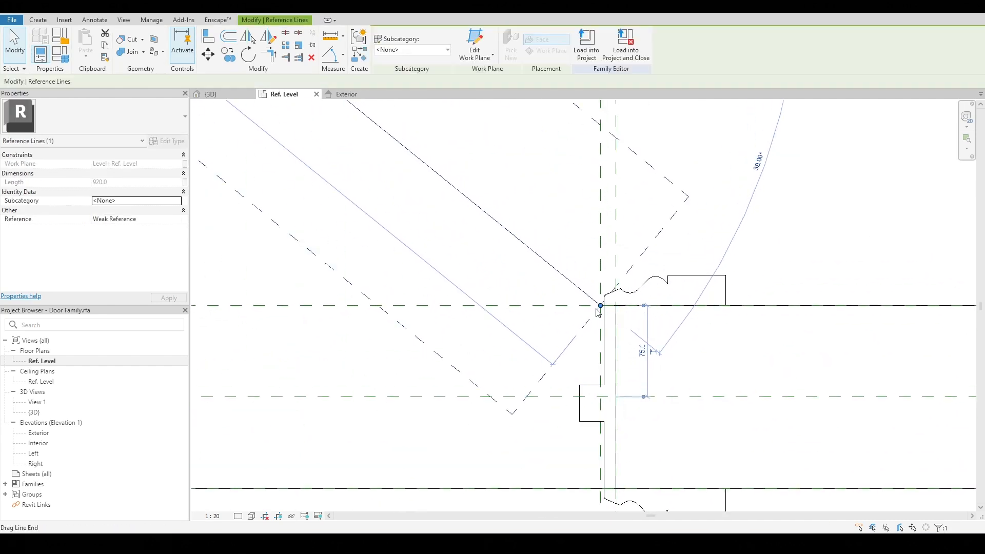
{"action": "scroll", "coordinate": [603, 305], "scroll_direction": "down", "scroll_amount": 2}
{"action": "scroll", "coordinate": [471, 317], "scroll_direction": "down", "scroll_amount": 3}
{"action": "left_click", "coordinate": [681, 444]}
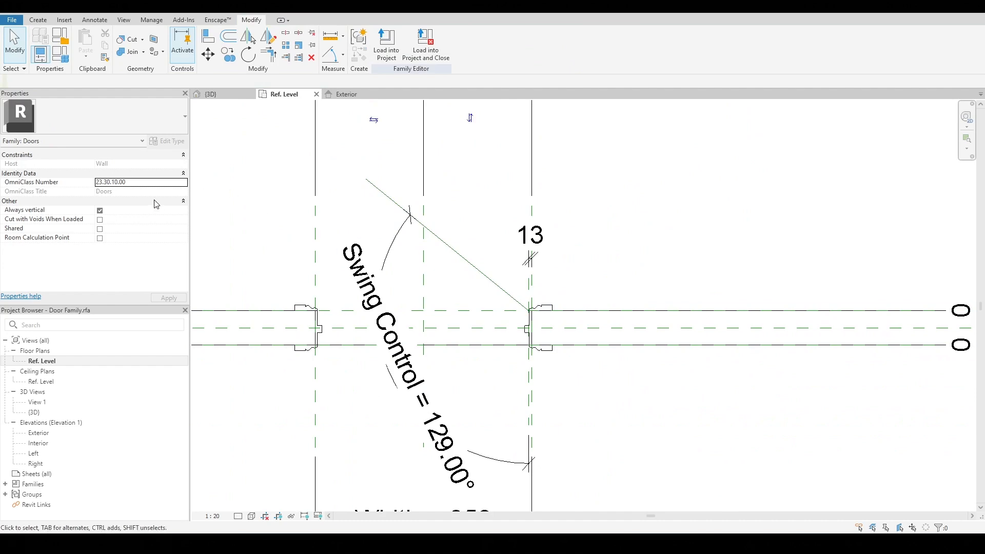
{"action": "middle_click_drag", "start_coordinate": [335, 215], "coordinate": [387, 215]}
{"action": "left_click", "coordinate": [65, 58]}
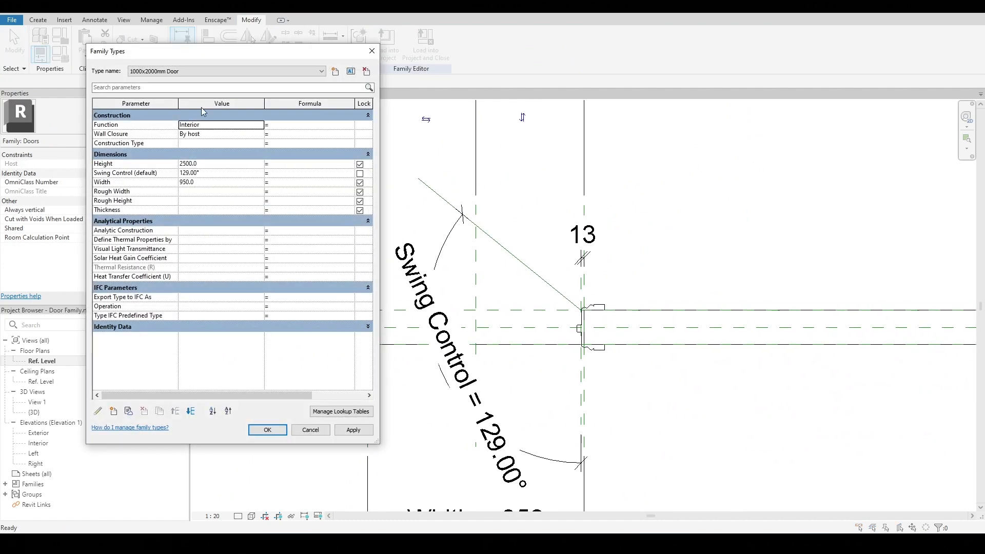
{"action": "key", "text": "Escape"}
Change the host wall's type to Basic Wall Generic - 300mm
{"action": "left_click", "coordinate": [698, 324]}
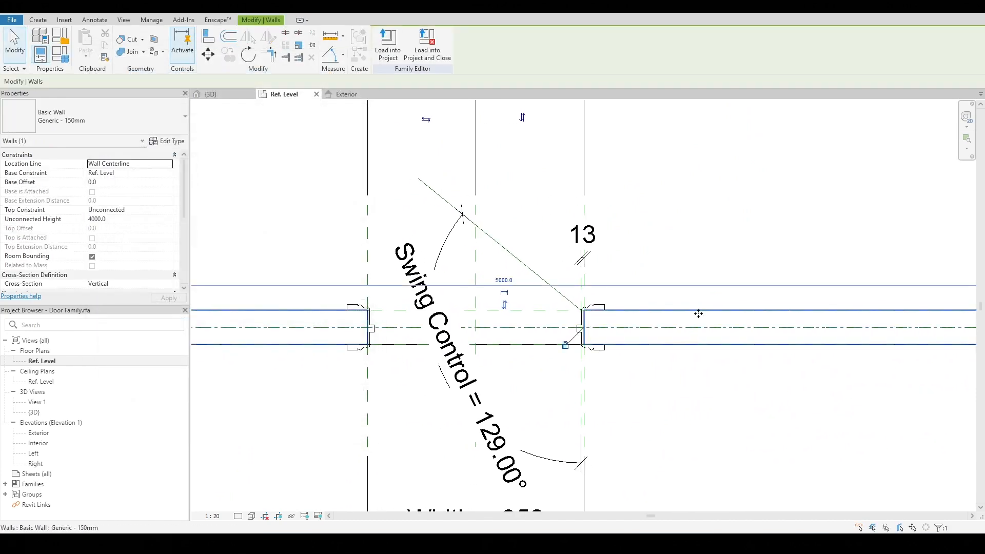
{"action": "left_click", "coordinate": [143, 116]}
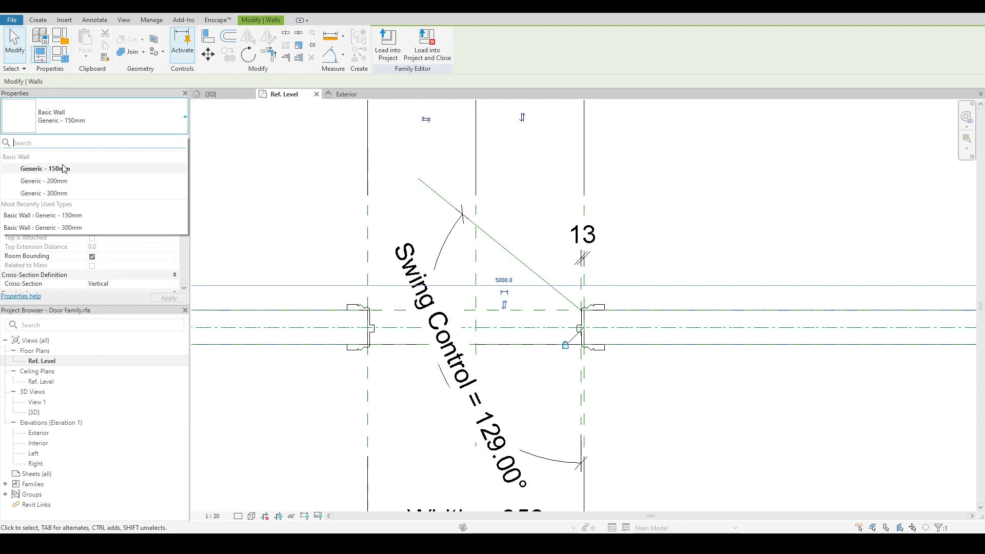
{"action": "left_click", "coordinate": [64, 194]}
{"action": "scroll", "coordinate": [611, 261], "scroll_direction": "up", "scroll_amount": 3}
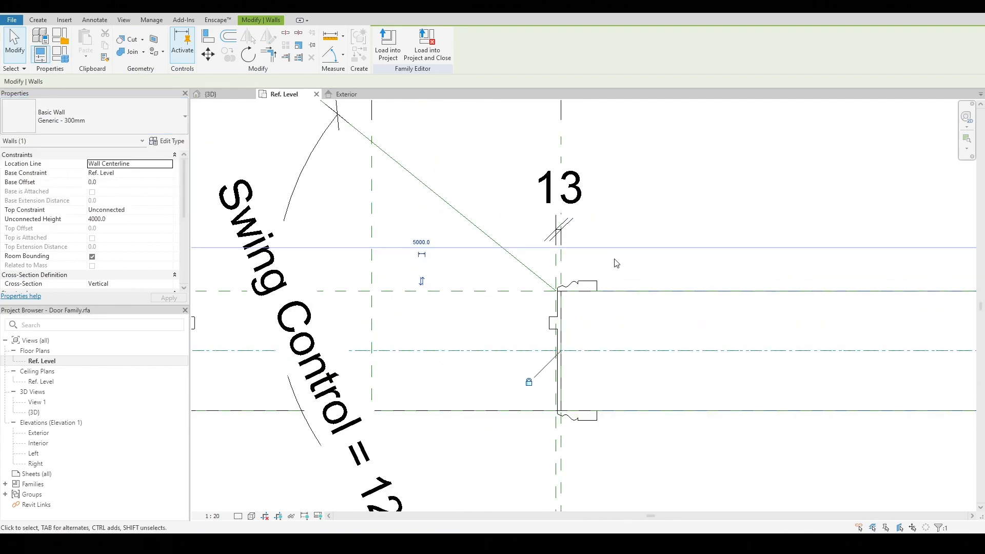
{"action": "scroll", "coordinate": [436, 226], "scroll_direction": "down", "scroll_amount": 2}
Set the door type's Width parameter to 1100 and check the frame and reference line at the right jamb
{"action": "left_click", "coordinate": [57, 58]}
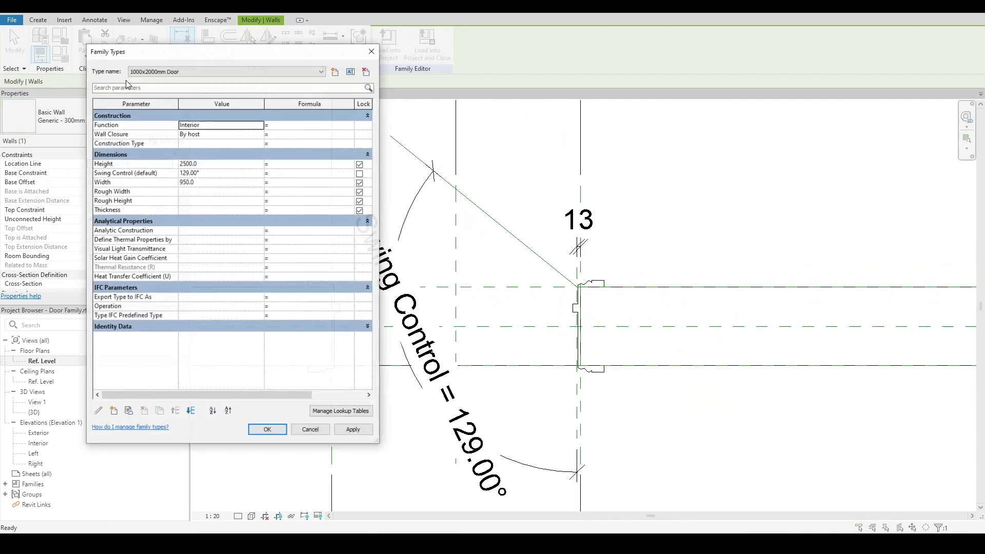
{"action": "left_click", "coordinate": [208, 182]}
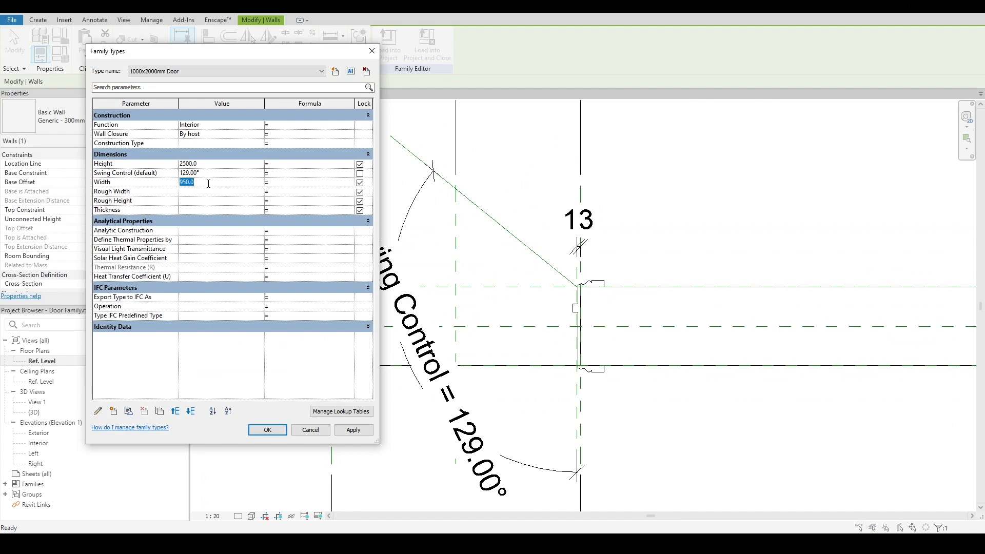
{"action": "left_click", "coordinate": [364, 436]}
{"action": "left_click", "coordinate": [267, 429]}
{"action": "scroll", "coordinate": [518, 238], "scroll_direction": "down", "scroll_amount": 2}
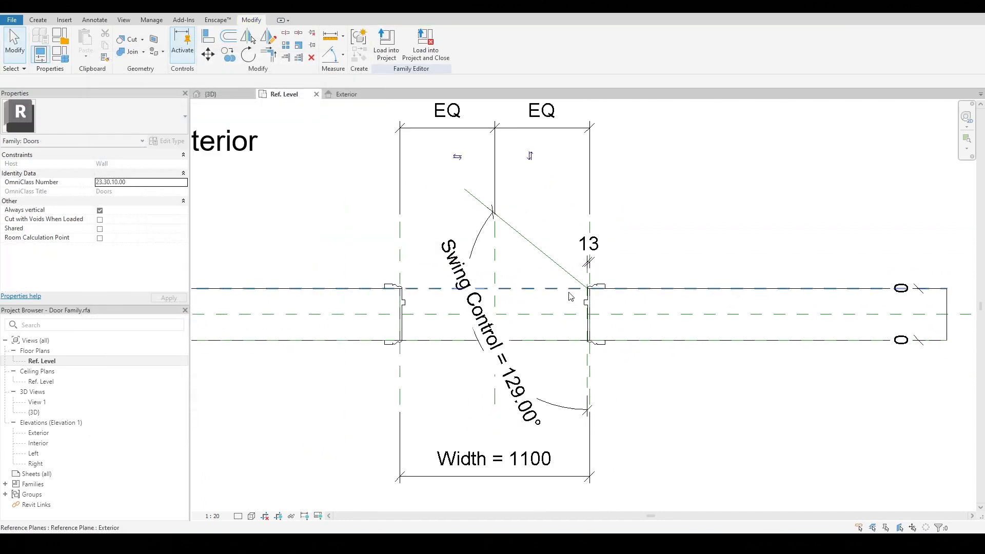
{"action": "scroll", "coordinate": [518, 238], "scroll_direction": "up", "scroll_amount": 2}
{"action": "scroll", "coordinate": [432, 256], "scroll_direction": "down", "scroll_amount": 2}
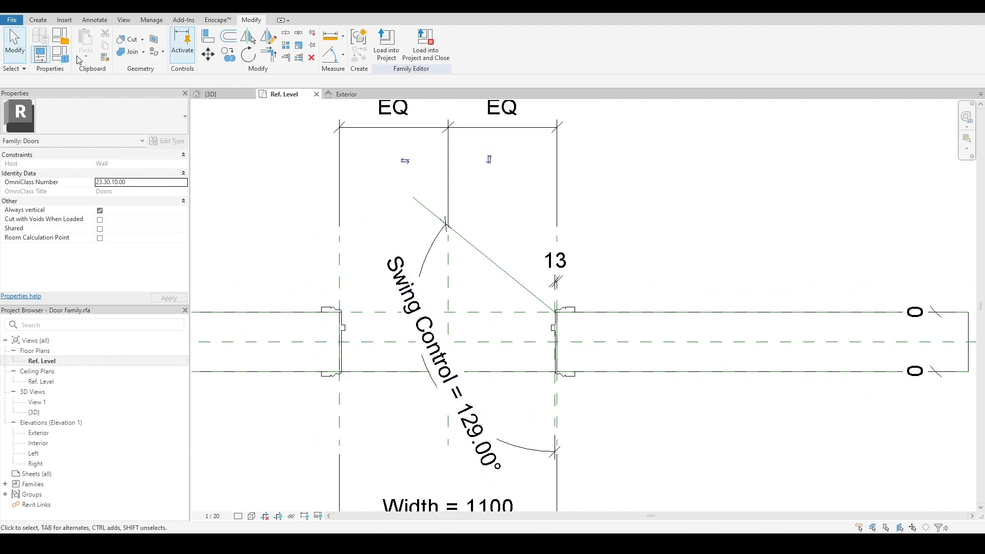
Set the Swing Control parameter to 150° in the family types
{"action": "left_click", "coordinate": [60, 53]}
{"action": "left_click", "coordinate": [222, 174]}
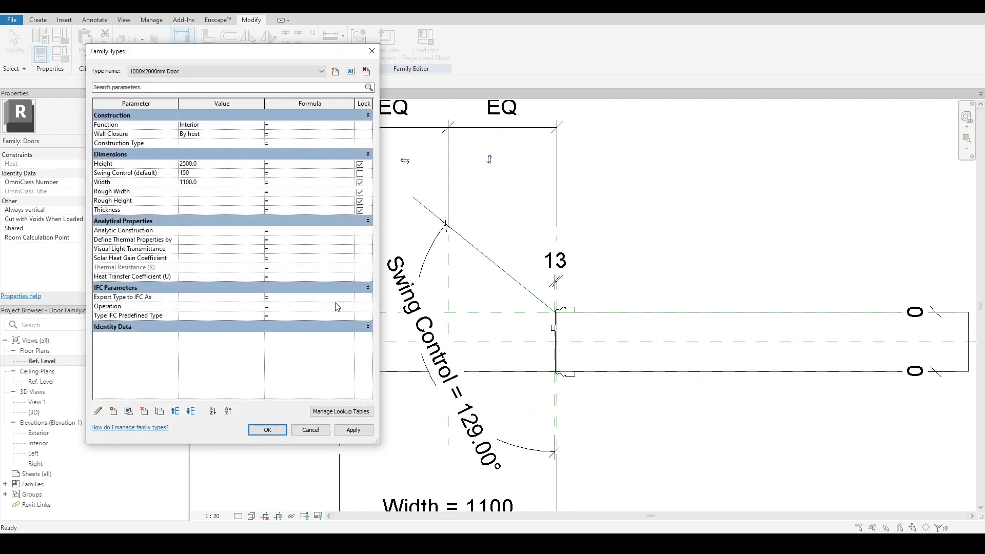
{"action": "left_click", "coordinate": [369, 433]}
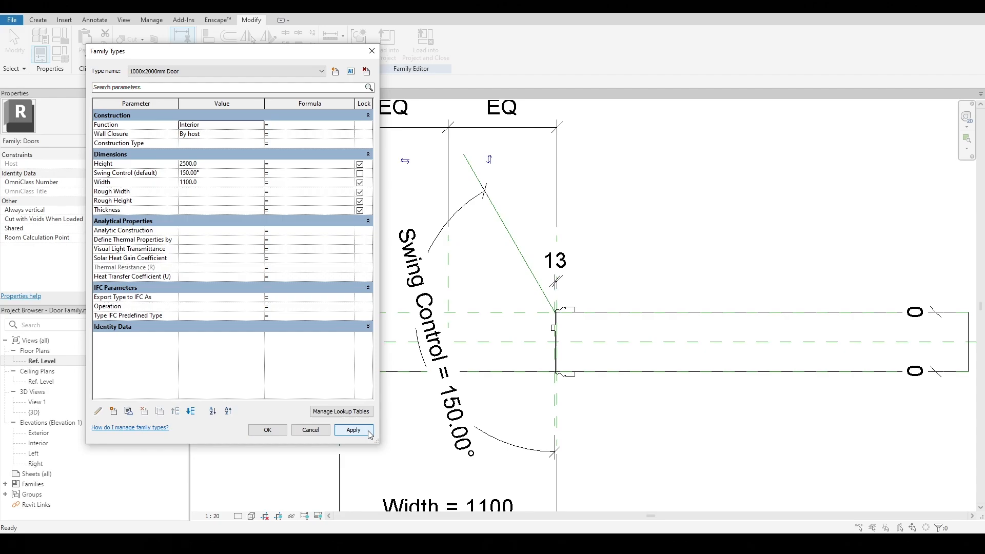
{"action": "left_click", "coordinate": [267, 431]}
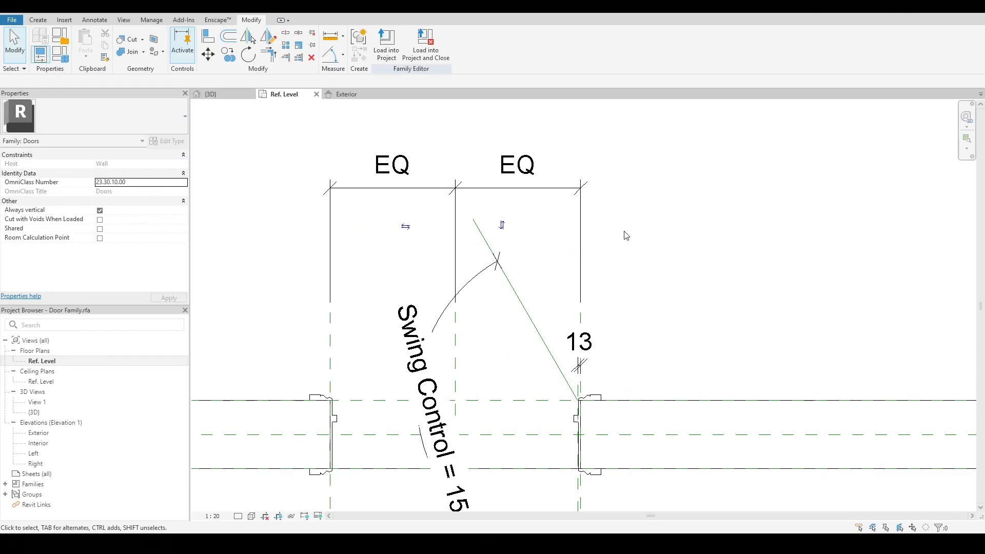
Create a new family from the Metric Generic Model face based.rft template
{"action": "key", "text": "ctrl+n"}
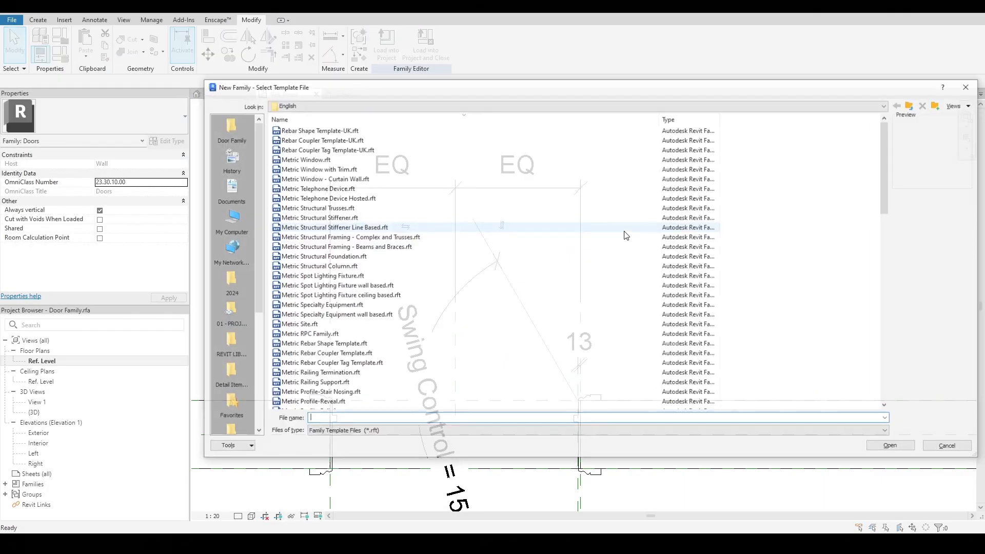
{"action": "left_click_drag", "start_coordinate": [514, 91], "coordinate": [484, 42]}
{"action": "left_click", "coordinate": [290, 255]}
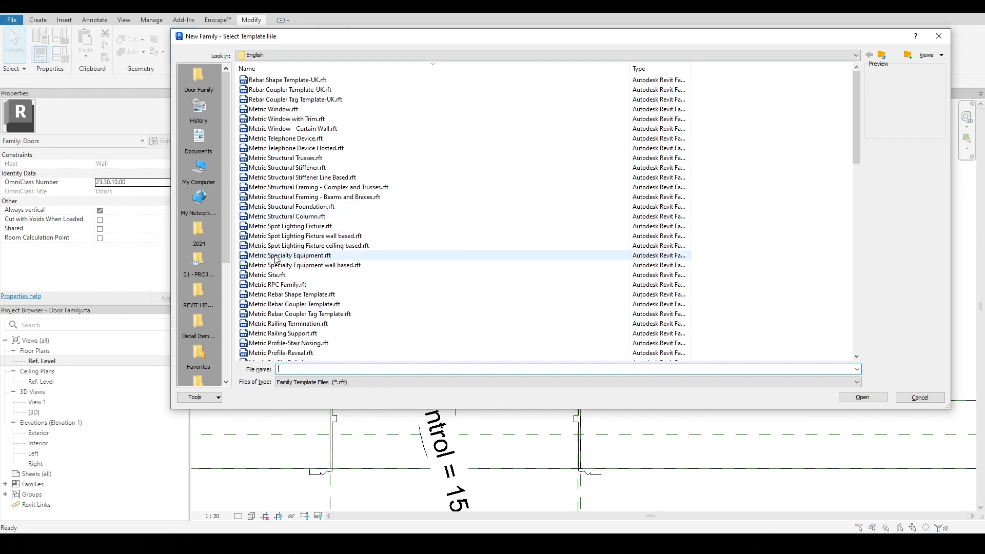
{"action": "scroll", "coordinate": [276, 259], "scroll_direction": "down", "scroll_amount": 15}
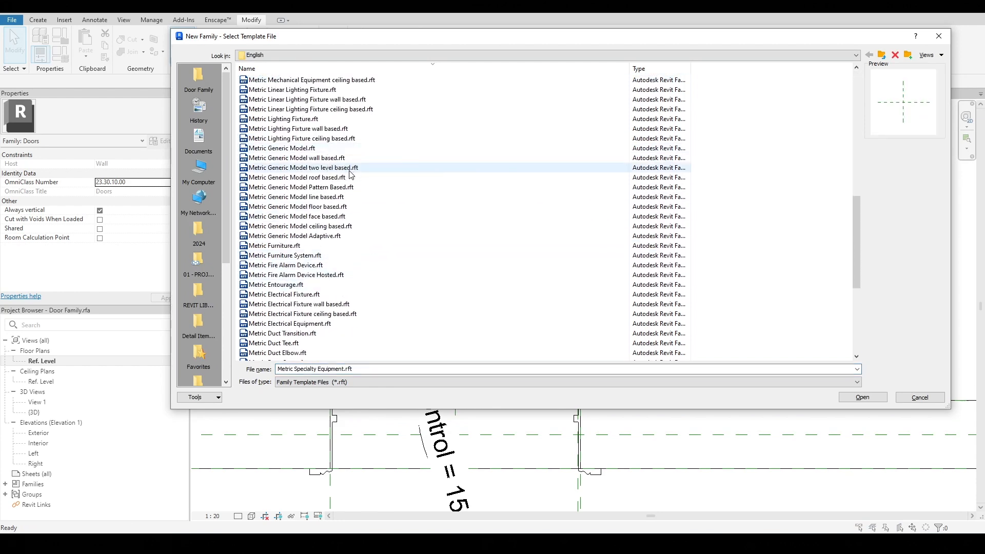
{"action": "left_click", "coordinate": [342, 220]}
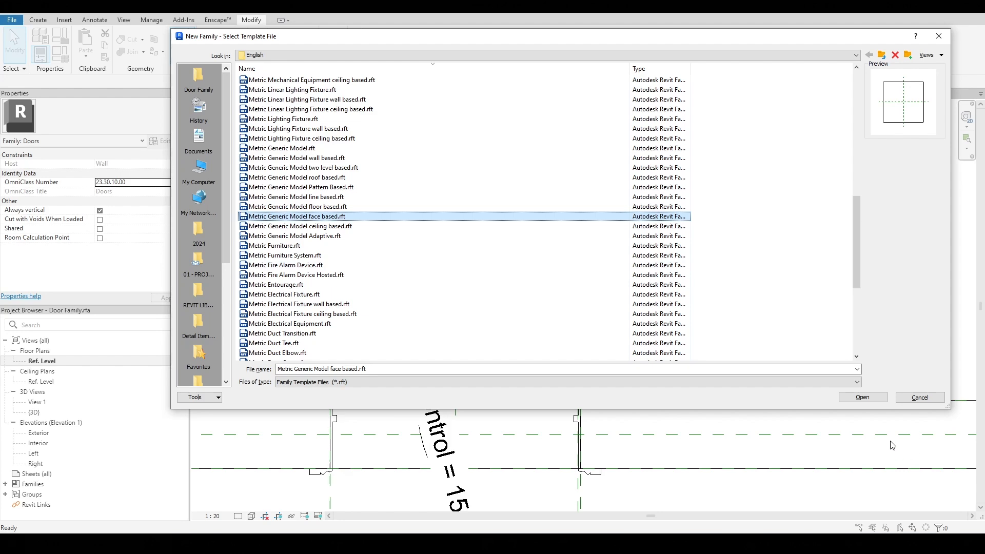
{"action": "left_click", "coordinate": [862, 397]}
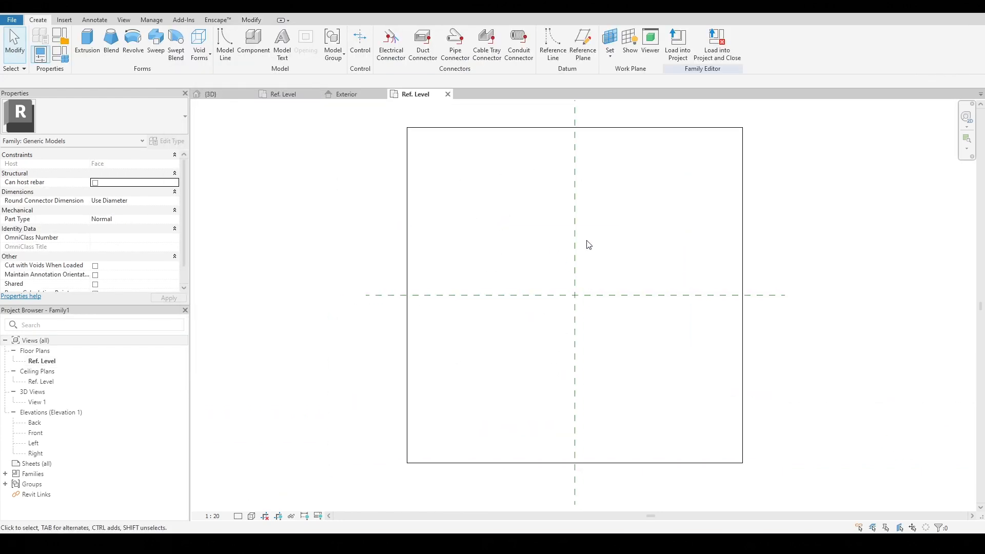
Draw two vertical reference planes, about 532 mm left and 351 mm right of the vertical center plane
{"action": "middle_click_drag", "start_coordinate": [586, 241], "coordinate": [536, 234]}
{"action": "key", "text": "r"}
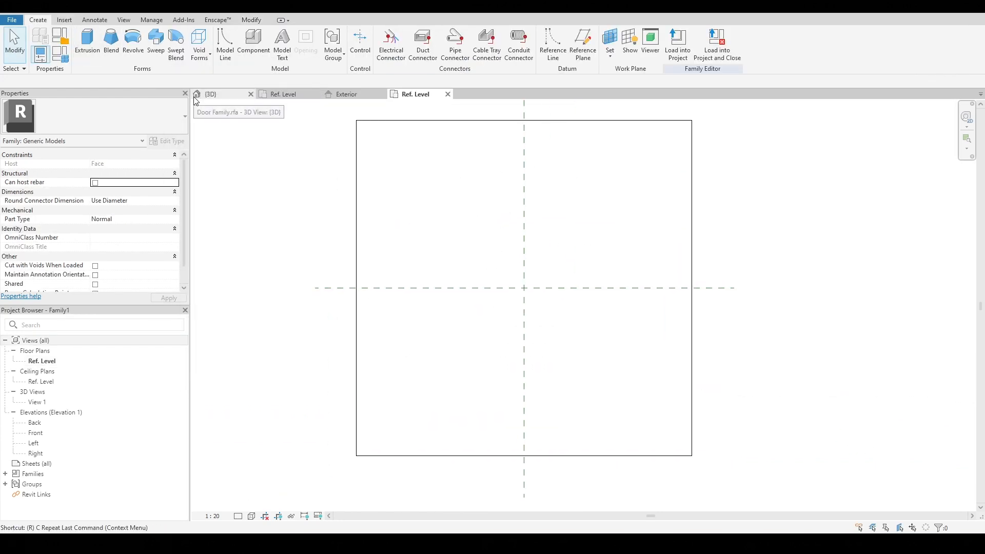
{"action": "key", "text": "p"}
{"action": "left_click", "coordinate": [450, 164]}
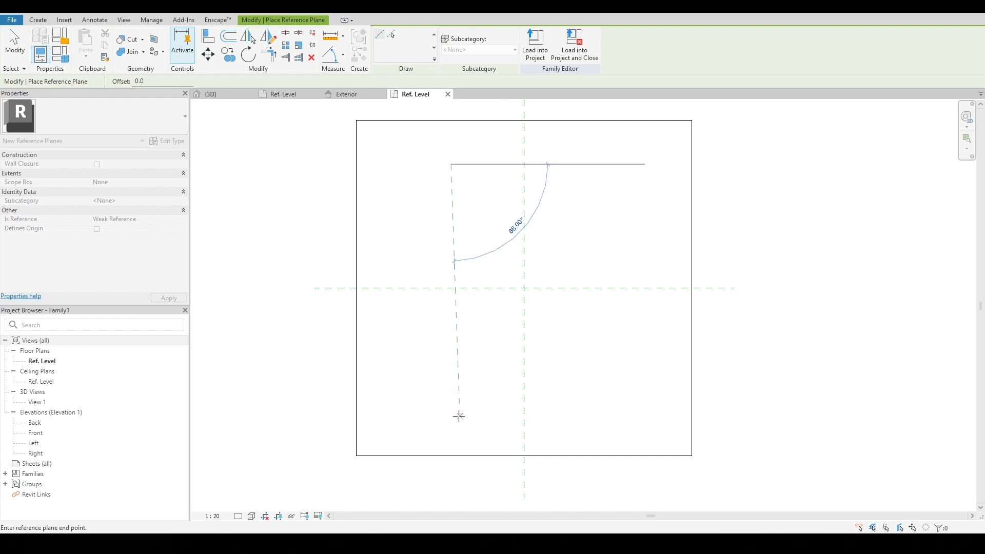
{"action": "left_click", "coordinate": [457, 414]}
{"action": "left_click", "coordinate": [572, 158]}
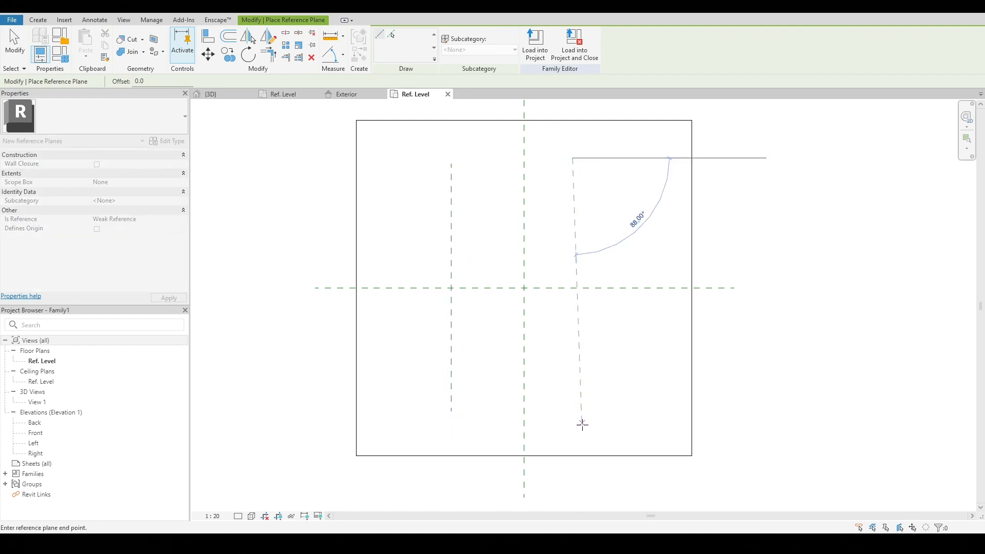
{"action": "left_click", "coordinate": [572, 400]}
Draw two horizontal reference planes, about 666 mm above and 729 mm below the horizontal center plane
{"action": "left_click", "coordinate": [421, 196]}
{"action": "left_click", "coordinate": [623, 196]}
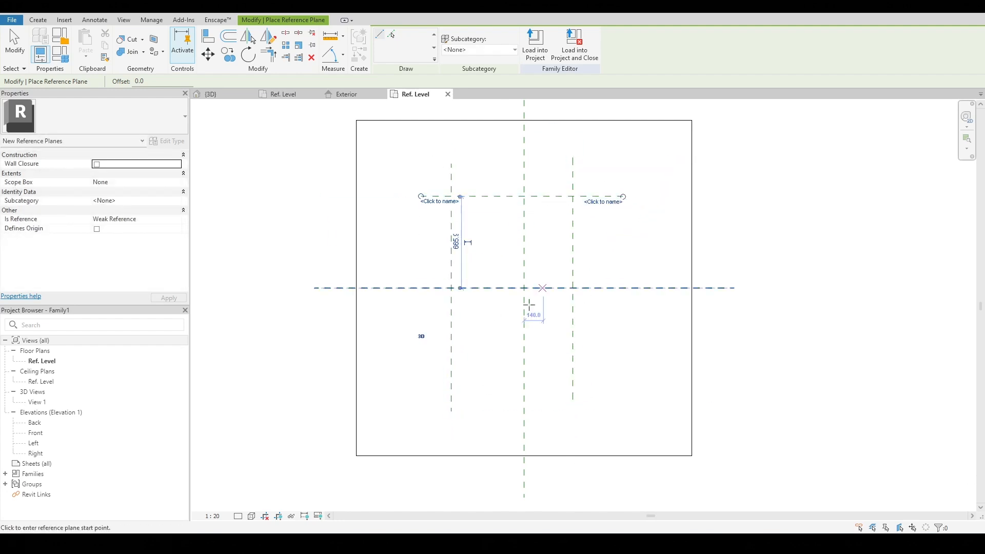
{"action": "left_click", "coordinate": [416, 388]}
{"action": "left_click", "coordinate": [635, 389]}
{"action": "key", "text": "Escape"}
{"action": "key", "text": "Escape"}
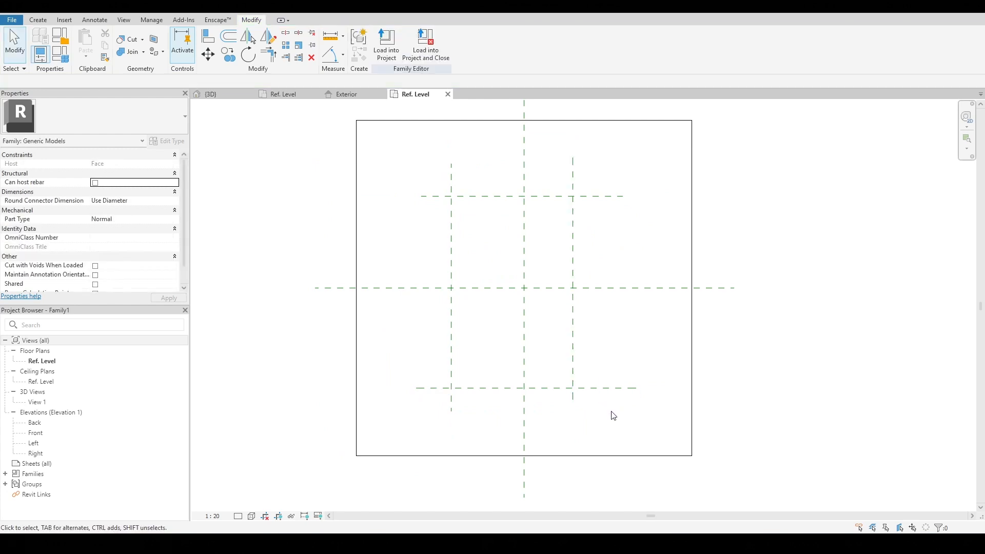
Set Is Reference to Strong Reference for the four new reference planes
{"action": "left_click_drag", "start_coordinate": [611, 413], "coordinate": [452, 388]}
{"action": "left_click_drag", "start_coordinate": [496, 172], "coordinate": [437, 217], "text": "ctrl"}
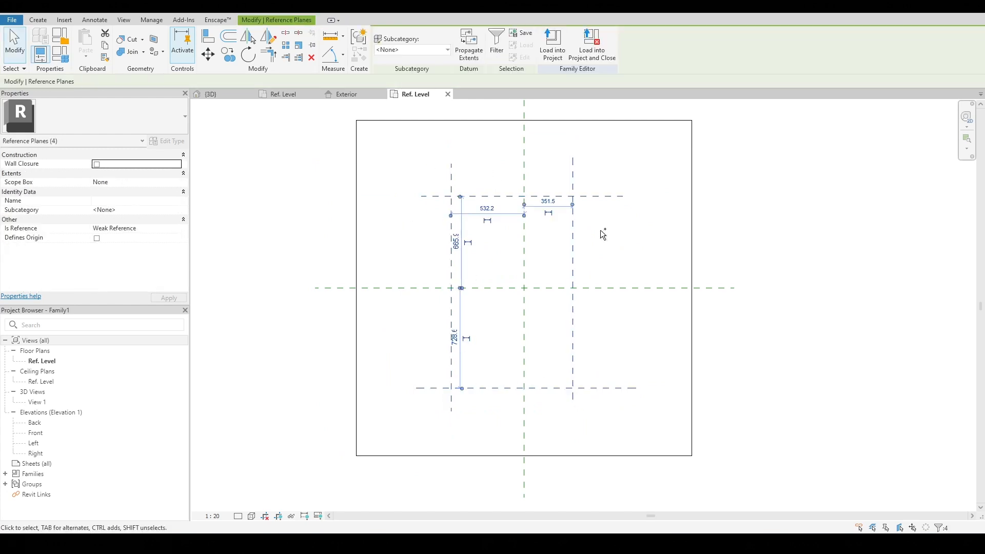
{"action": "left_click", "coordinate": [157, 229]}
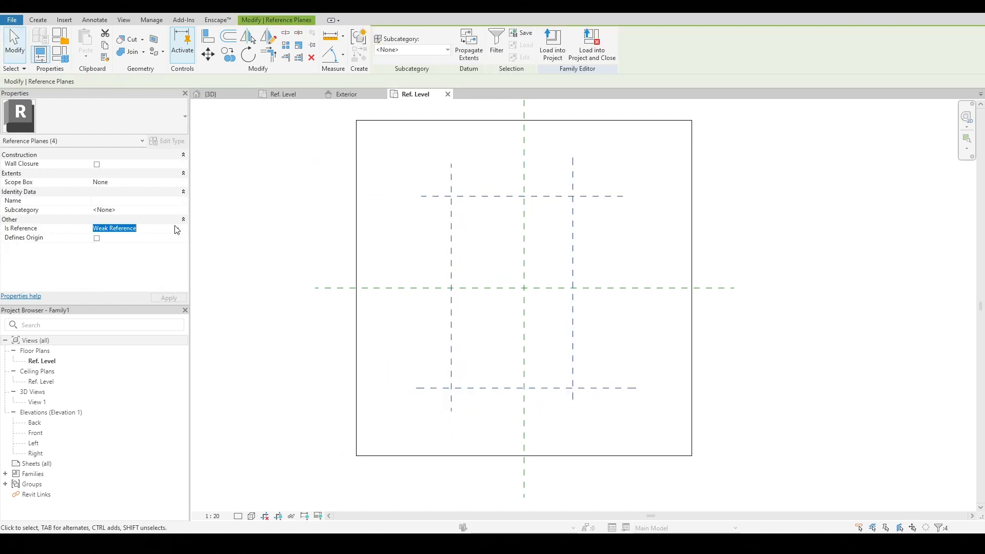
{"action": "left_click", "coordinate": [177, 228]}
{"action": "left_click", "coordinate": [138, 239]}
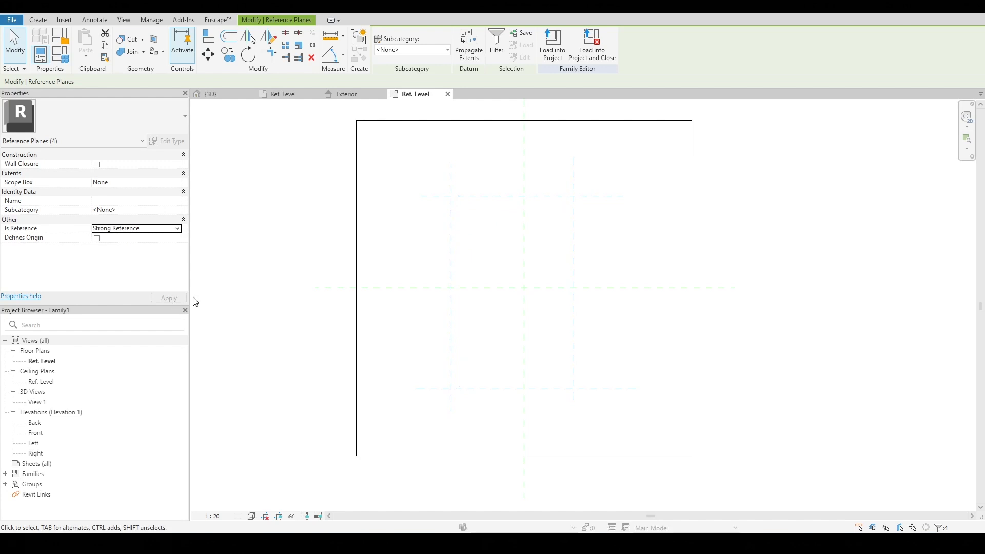
Dimension the two horizontal reference planes through the horizontal center plane and make the segments equal
{"action": "middle_click_drag", "start_coordinate": [656, 266], "coordinate": [651, 295]}
{"action": "key", "text": "d"}
{"action": "key", "text": "i"}
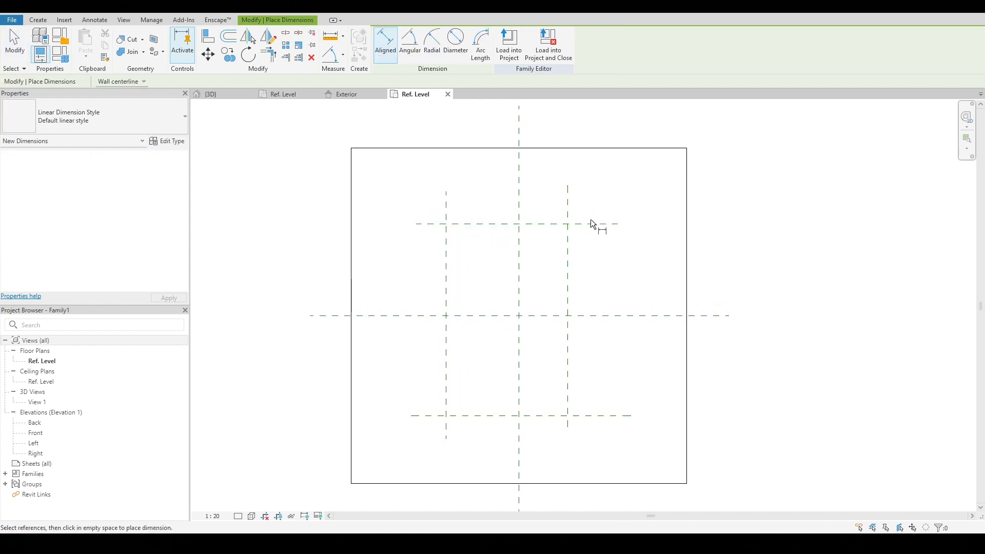
{"action": "left_click", "coordinate": [589, 224]}
{"action": "left_click", "coordinate": [595, 315]}
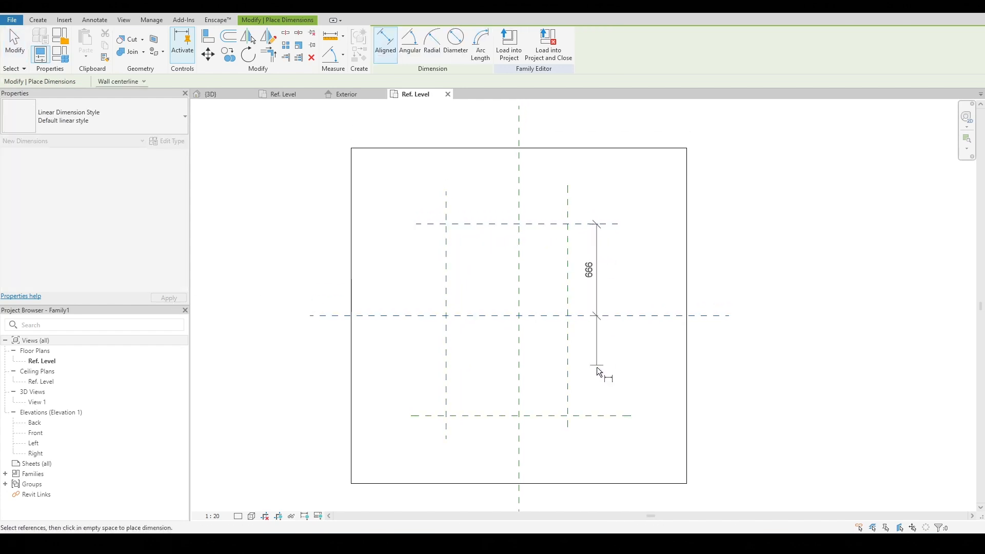
{"action": "left_click", "coordinate": [593, 415]}
{"action": "left_click", "coordinate": [643, 389]}
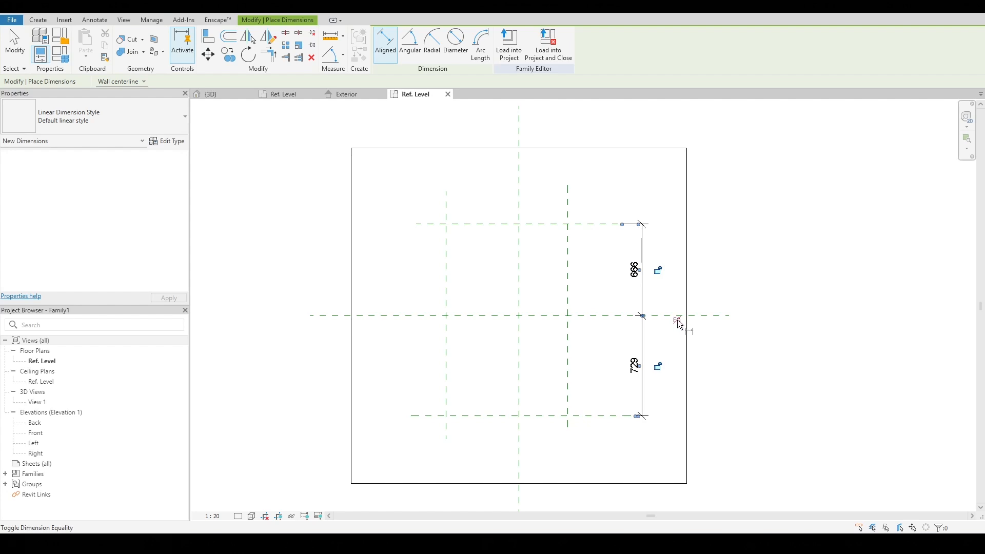
{"action": "left_click", "coordinate": [678, 322]}
Add an overall dimension between the upper and lower reference planes, outside the equality dimension
{"action": "left_click", "coordinate": [586, 216]}
{"action": "left_click", "coordinate": [608, 415]}
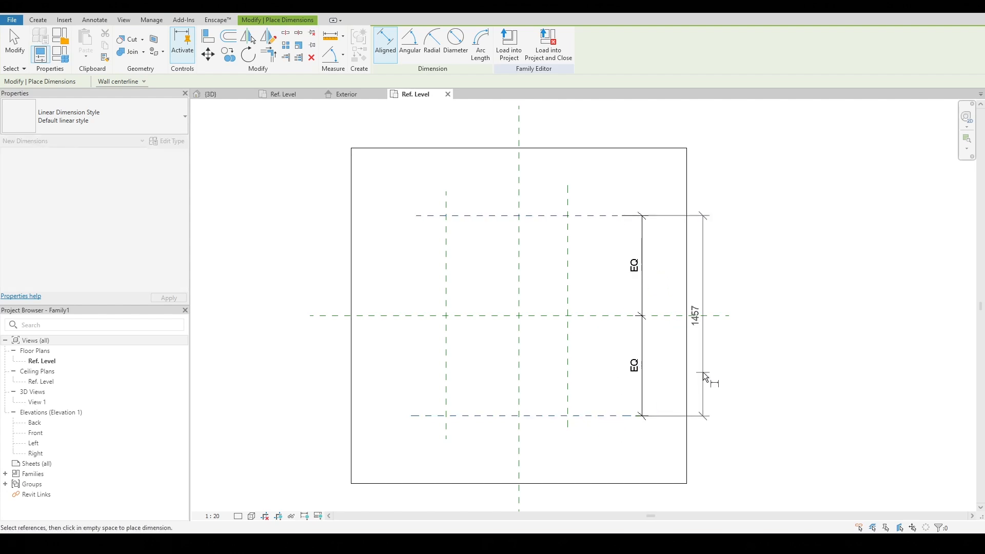
{"action": "left_click", "coordinate": [715, 373]}
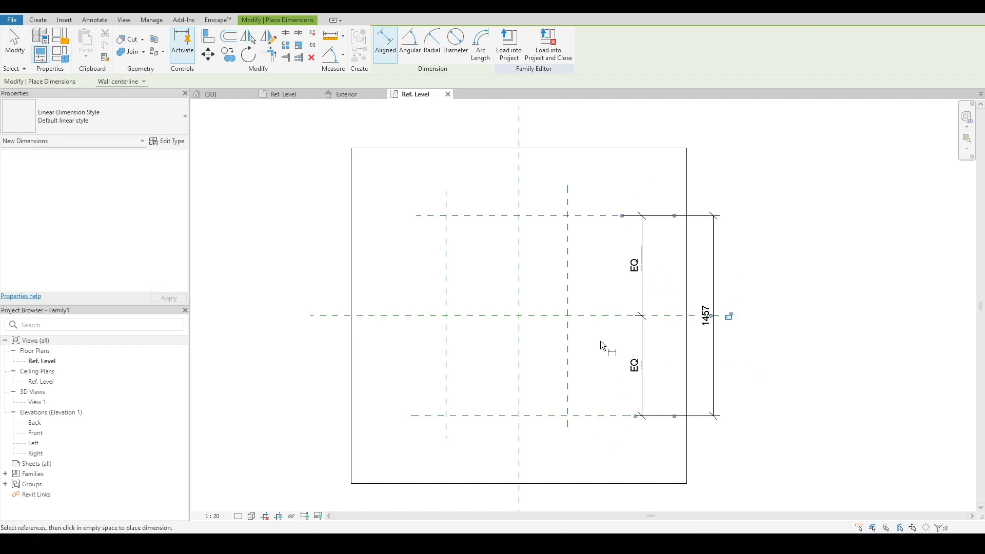
Dimension the two vertical reference planes through the vertical center plane and make the segments equal
{"action": "middle_click_drag", "start_coordinate": [491, 256], "coordinate": [507, 291]}
{"action": "left_click", "coordinate": [462, 305]}
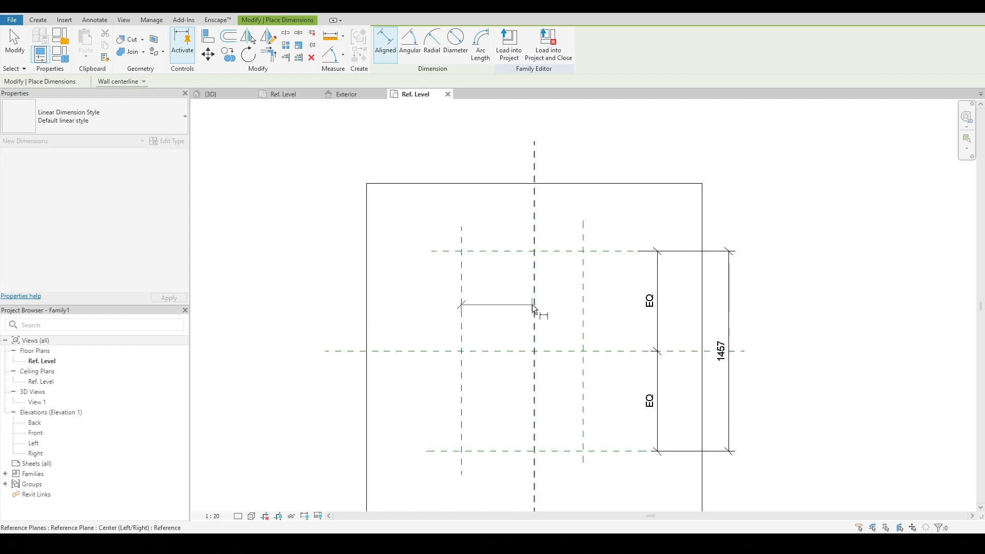
{"action": "left_click", "coordinate": [534, 304]}
{"action": "left_click", "coordinate": [583, 306]}
{"action": "left_click", "coordinate": [575, 209]}
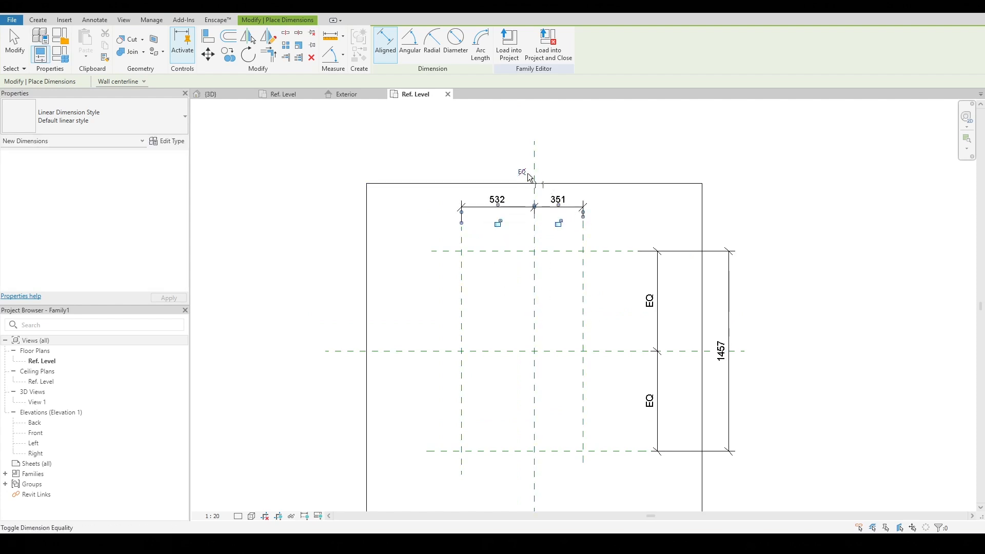
{"action": "left_click", "coordinate": [525, 173]}
Add an overall dimension between the left and right reference planes, above the equality dimension
{"action": "left_click", "coordinate": [486, 315]}
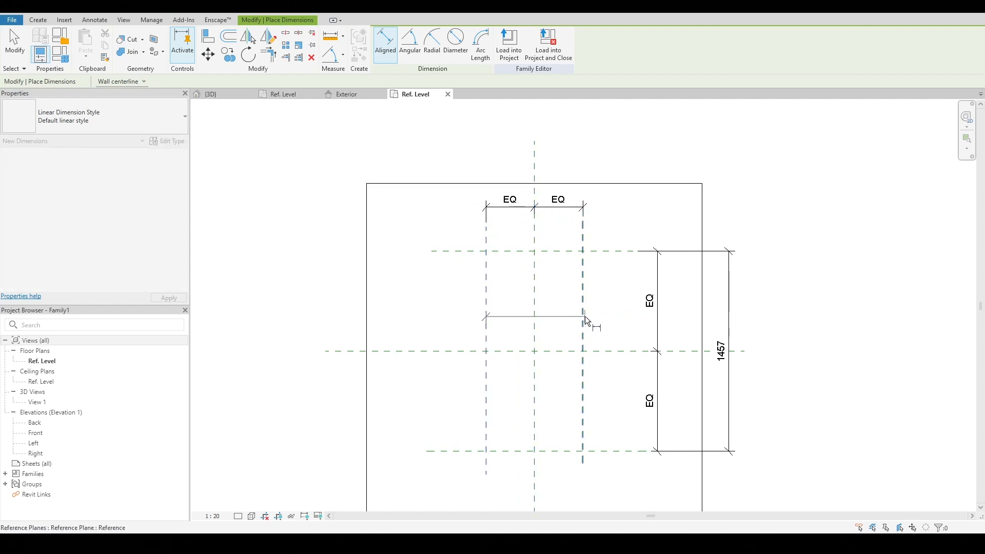
{"action": "left_click", "coordinate": [583, 316]}
{"action": "left_click", "coordinate": [590, 166]}
{"action": "key", "text": "Escape"}
{"action": "key", "text": "Escape"}
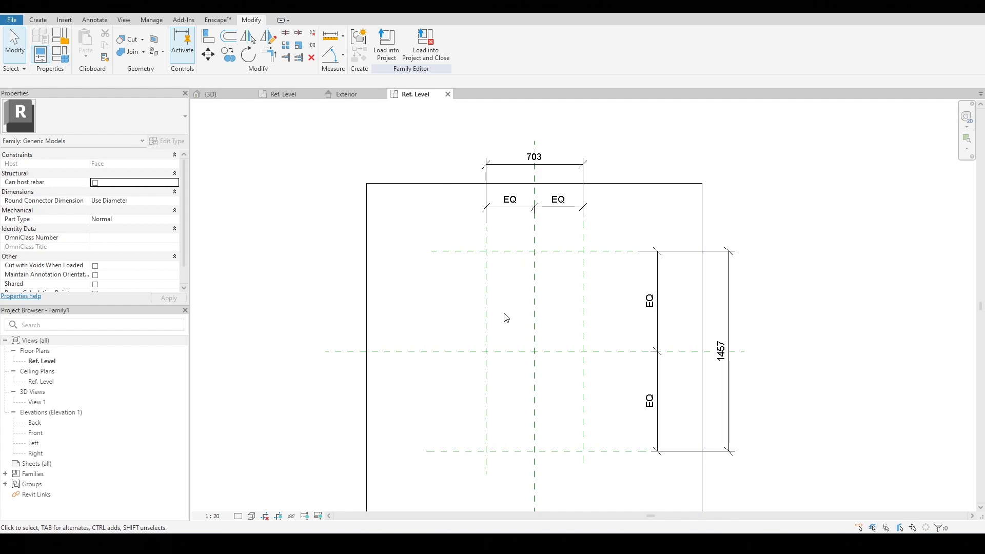
Label the overall horizontal dimension between the vertical reference planes with a new instance parameter named Leaf Width
{"action": "scroll", "coordinate": [512, 296], "scroll_direction": "down", "scroll_amount": 2}
{"action": "scroll", "coordinate": [513, 295], "scroll_direction": "up", "scroll_amount": 3}
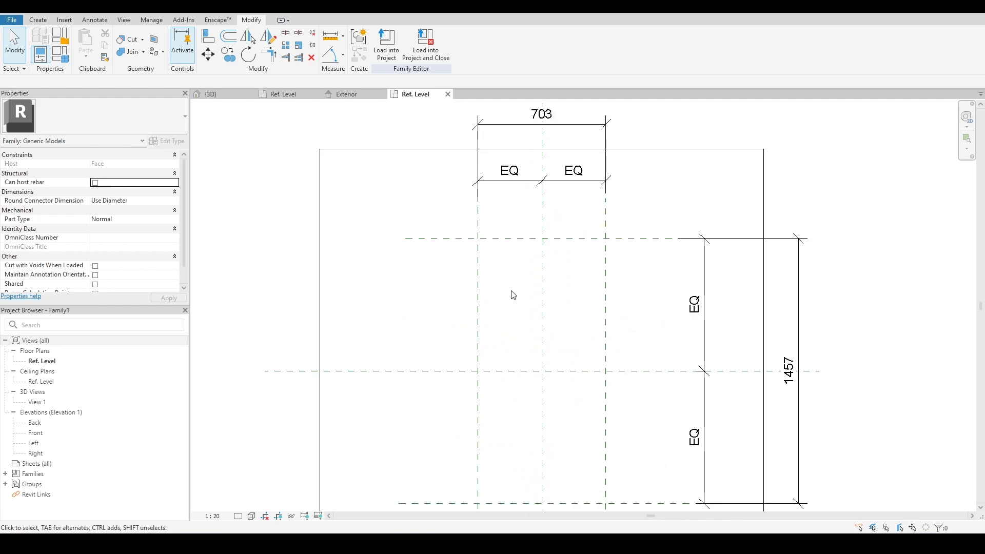
{"action": "middle_click_drag", "start_coordinate": [529, 254], "coordinate": [523, 313]}
{"action": "left_click", "coordinate": [537, 184]}
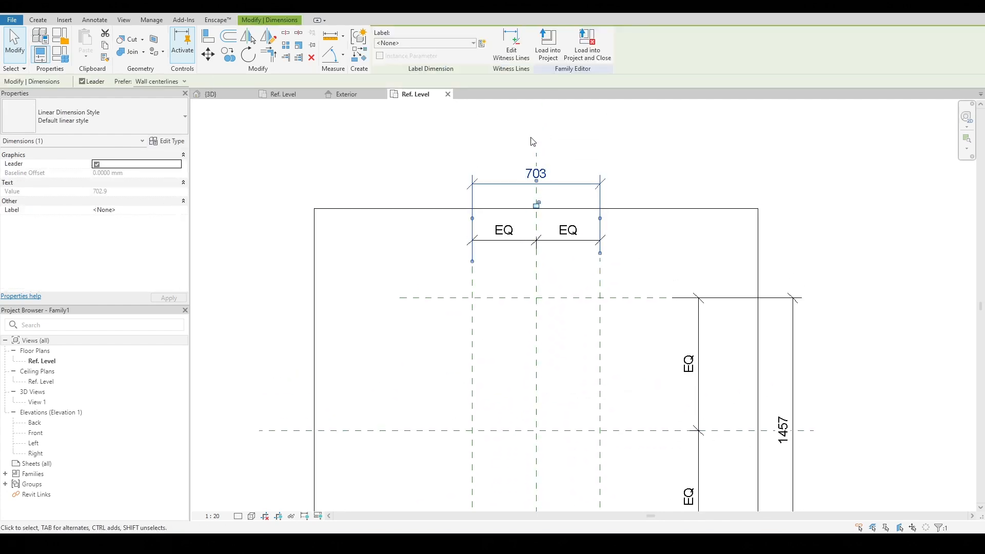
{"action": "left_click", "coordinate": [482, 47]}
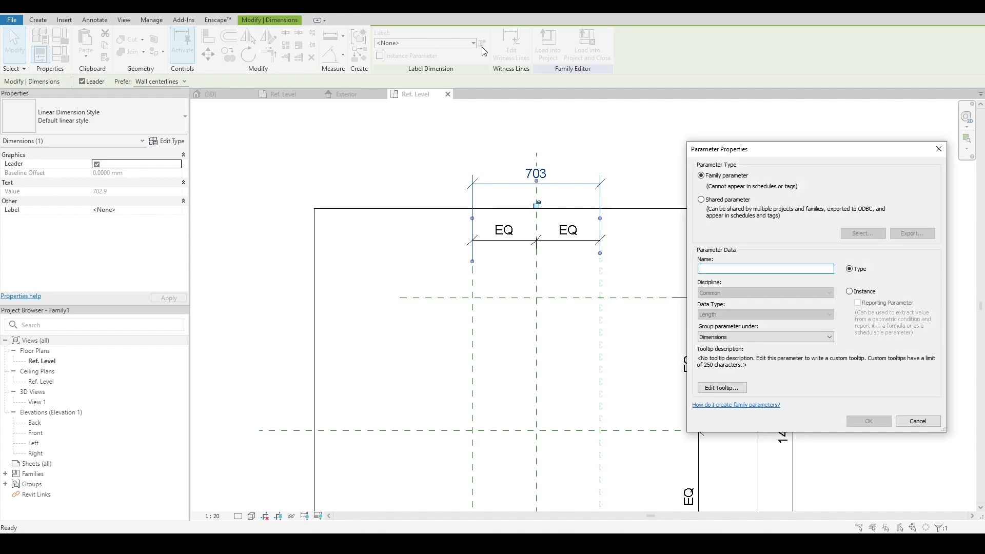
{"action": "type", "text": "Leaf Width"}
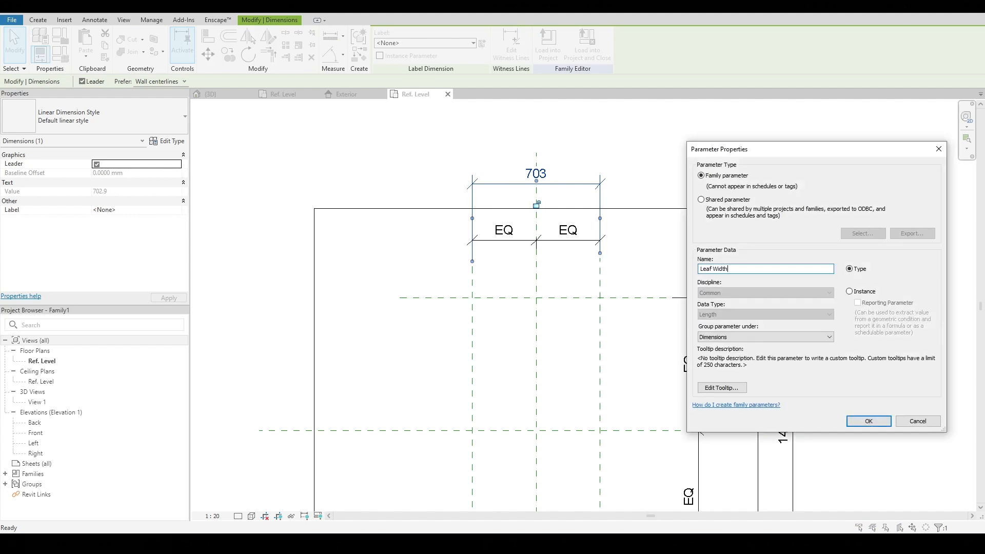
{"action": "left_click", "coordinate": [862, 292]}
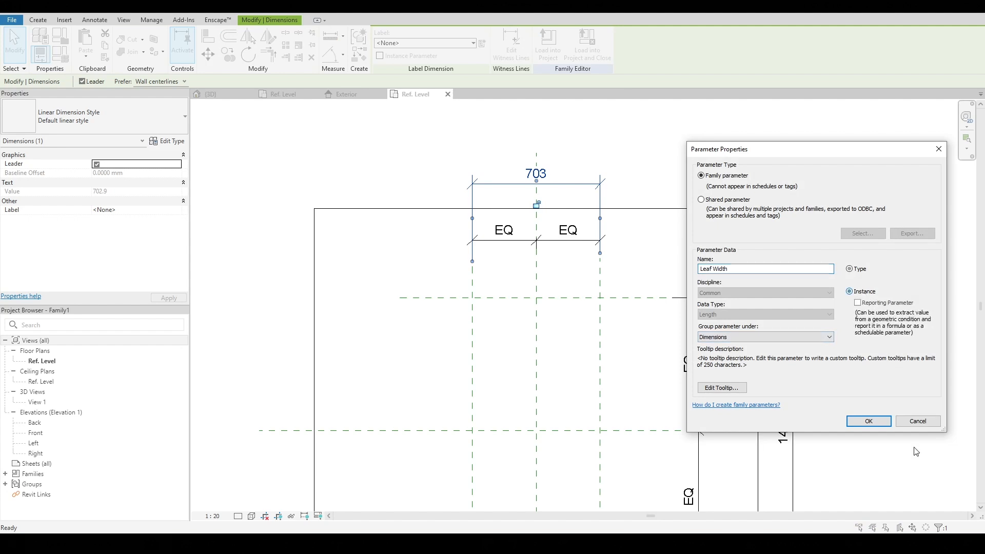
{"action": "left_click", "coordinate": [867, 424]}
{"action": "key", "text": "Escape"}
{"action": "scroll", "coordinate": [594, 350], "scroll_direction": "down", "scroll_amount": 1}
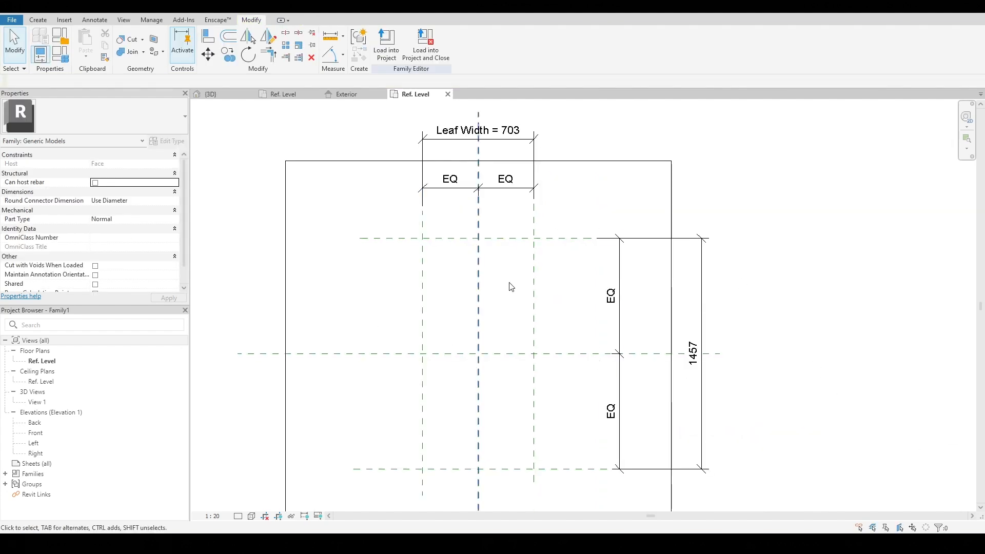
Label the overall vertical dimension between the horizontal reference planes with a new instance parameter named Leaf Height
{"action": "left_click", "coordinate": [702, 345]}
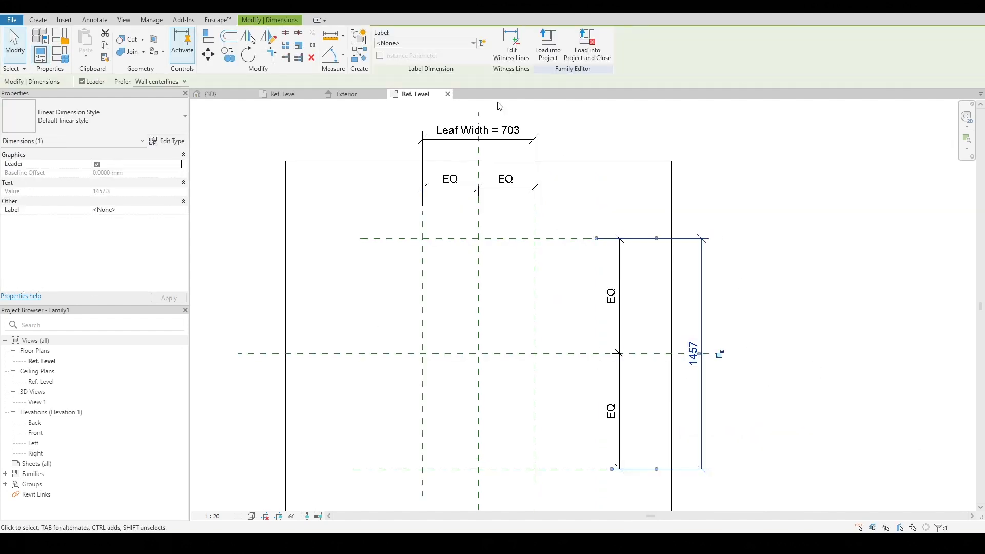
{"action": "left_click", "coordinate": [482, 44]}
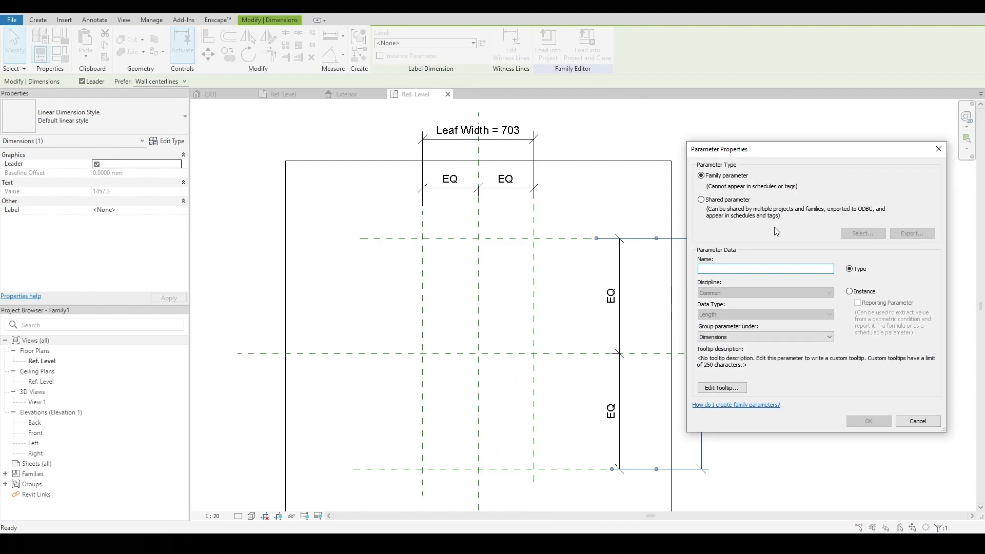
{"action": "type", "text": "Leaf Height"}
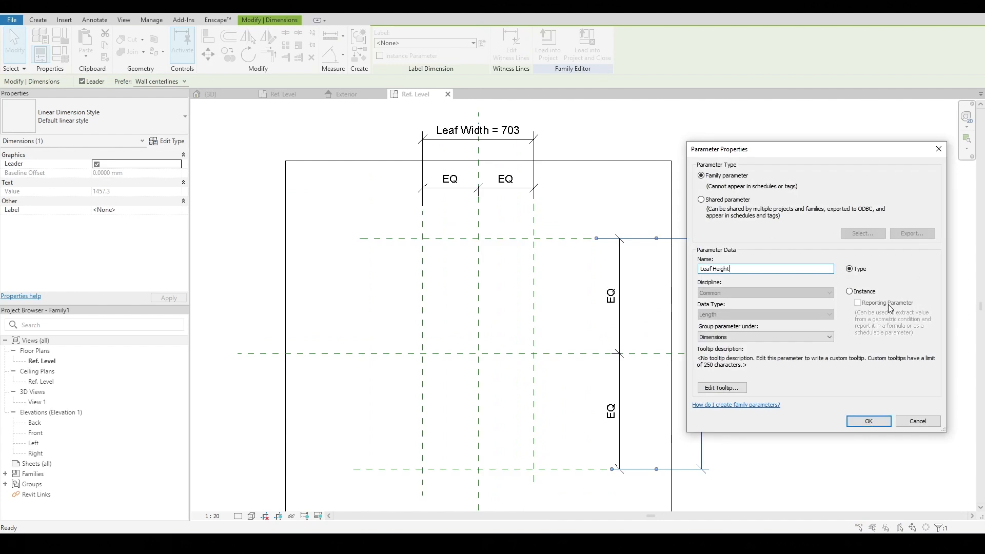
{"action": "left_click", "coordinate": [856, 295]}
{"action": "left_click", "coordinate": [869, 421]}
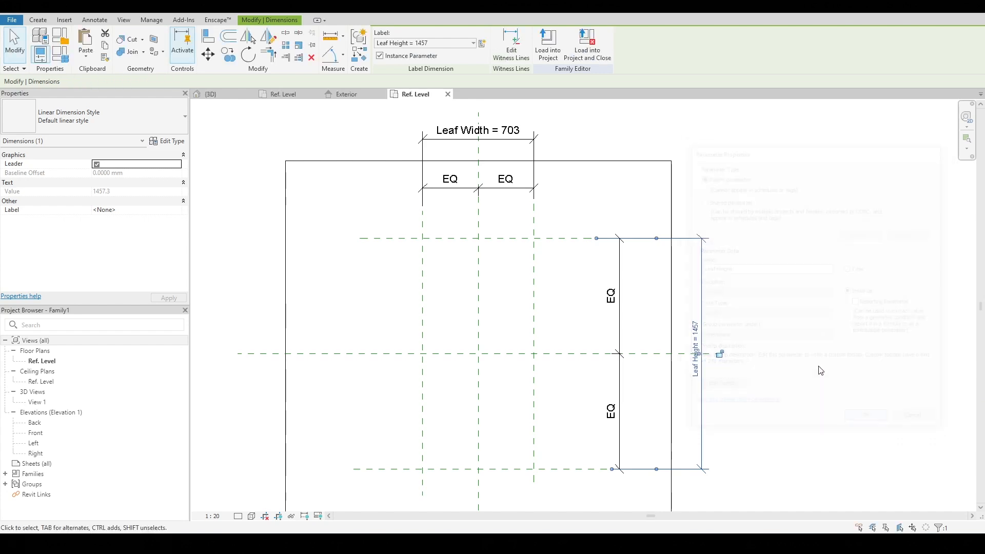
{"action": "key", "text": "Escape"}
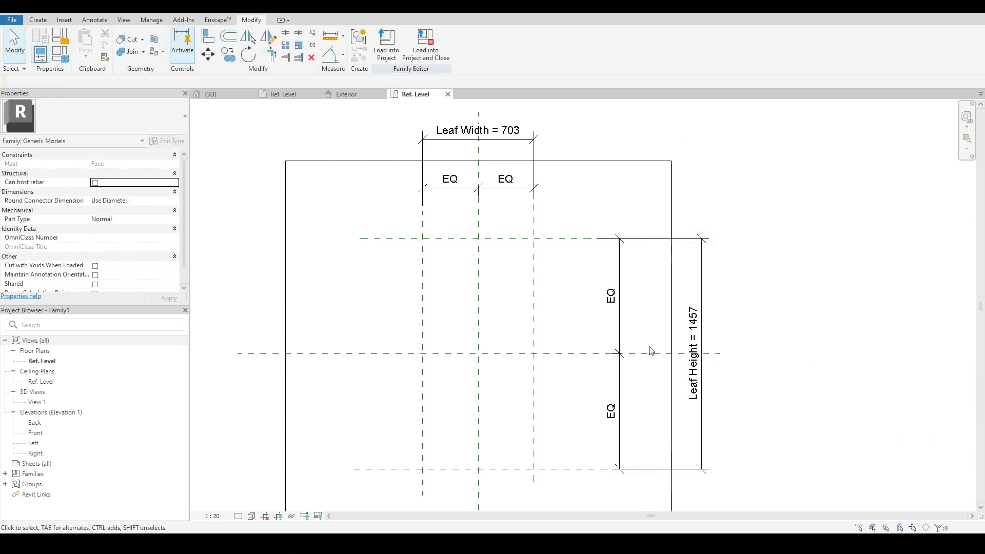
In the Front elevation, draw a horizontal reference plane slightly above Ref. Level, extending past both outer vertical reference planes
{"action": "double_click", "coordinate": [45, 433]}
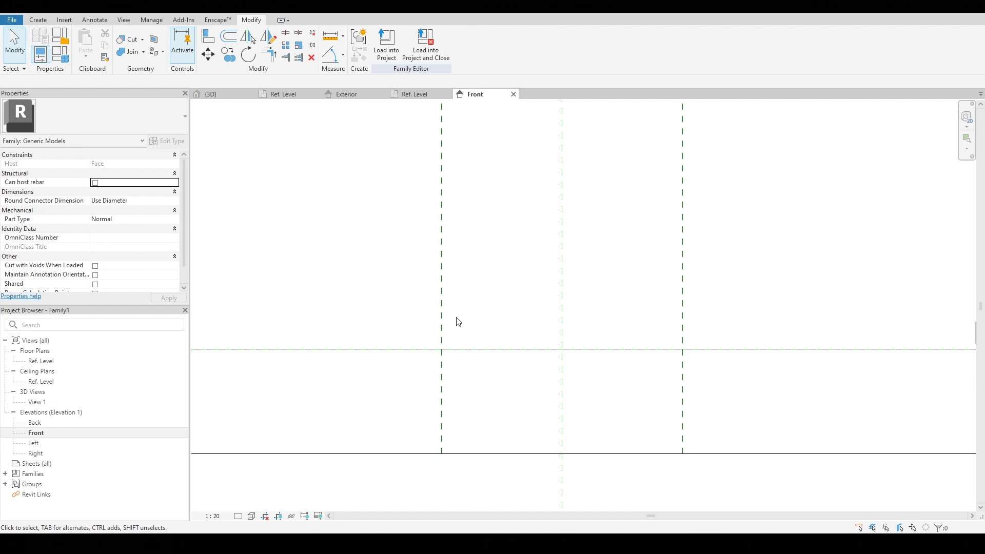
{"action": "scroll", "coordinate": [442, 352], "scroll_direction": "down", "scroll_amount": 3}
{"action": "scroll", "coordinate": [448, 353], "scroll_direction": "up", "scroll_amount": 4}
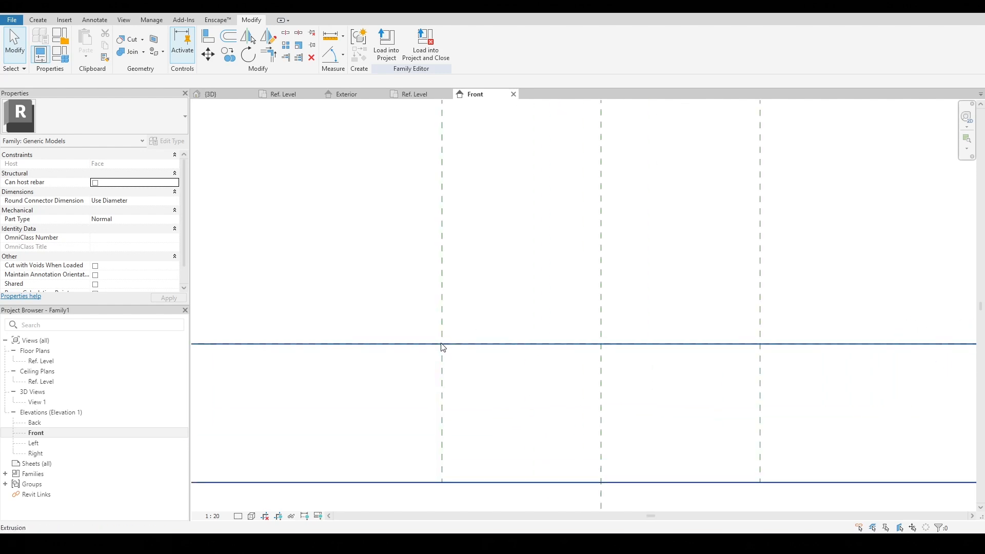
{"action": "scroll", "coordinate": [443, 346], "scroll_direction": "down", "scroll_amount": 2}
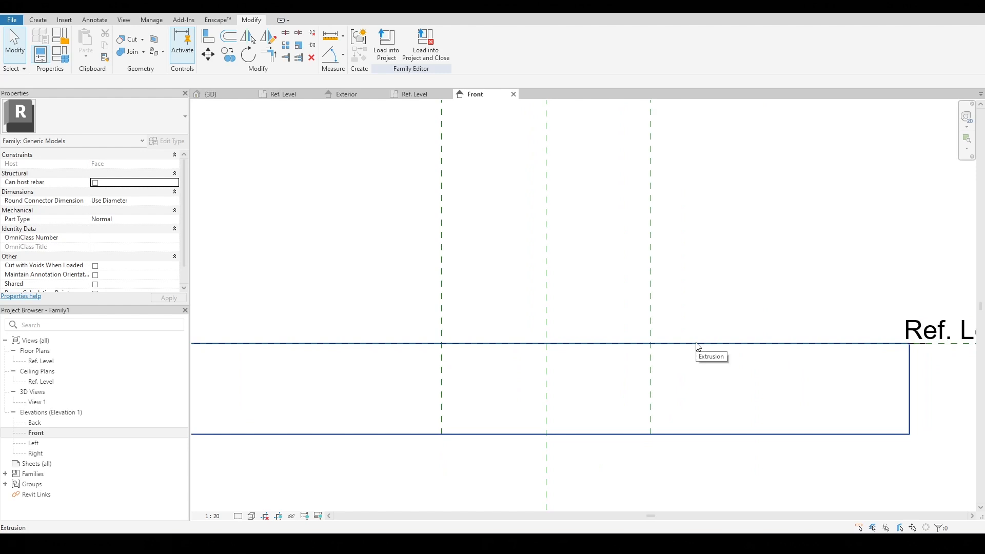
{"action": "key", "text": "r"}
{"action": "key", "text": "p"}
{"action": "left_click", "coordinate": [381, 322]}
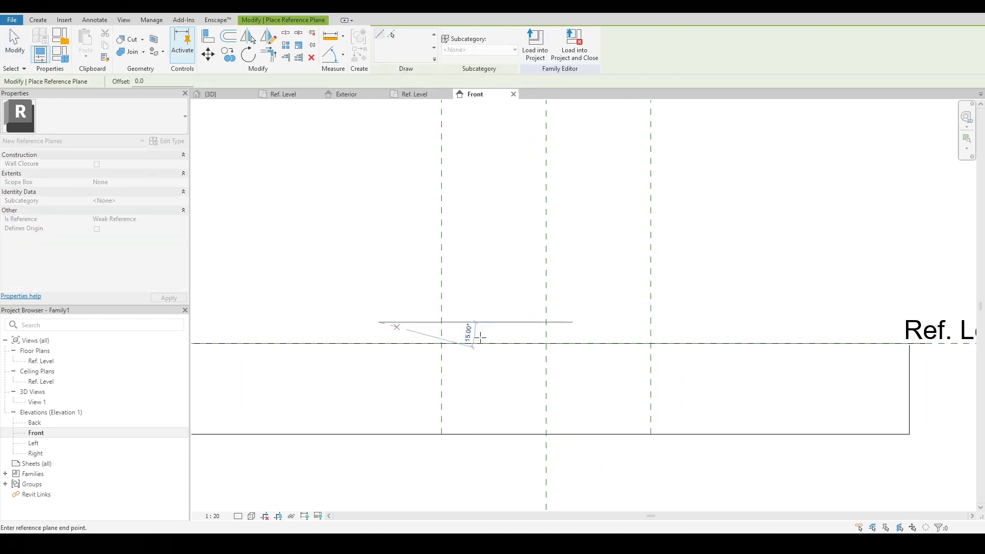
{"action": "left_click", "coordinate": [726, 322]}
{"action": "key", "text": "Escape"}
{"action": "key", "text": "Escape"}
{"action": "middle_click_drag", "start_coordinate": [752, 323], "coordinate": [699, 337]}
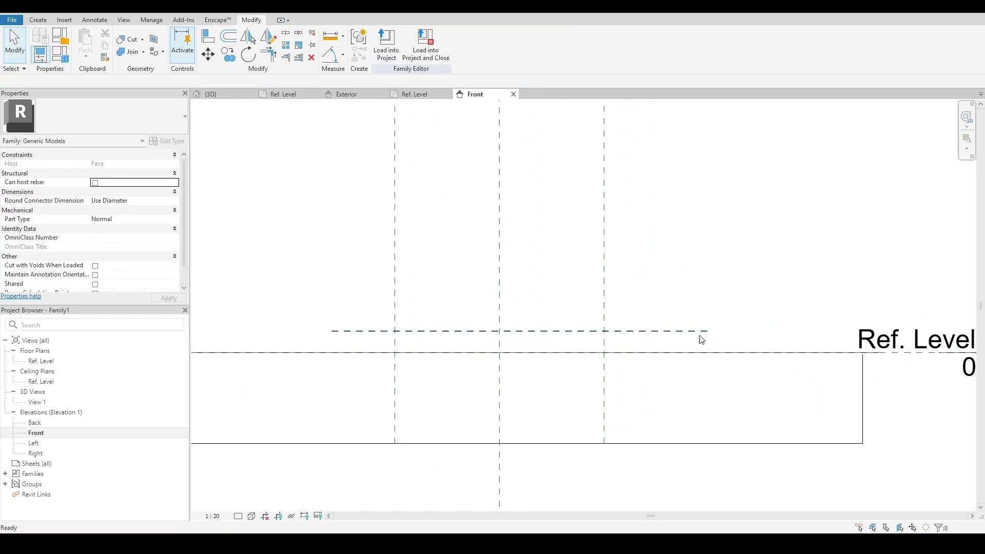
Add an aligned dimension between Ref. Level and the new horizontal reference plane, beyond the plane's left end
{"action": "key", "text": "d"}
{"action": "key", "text": "i"}
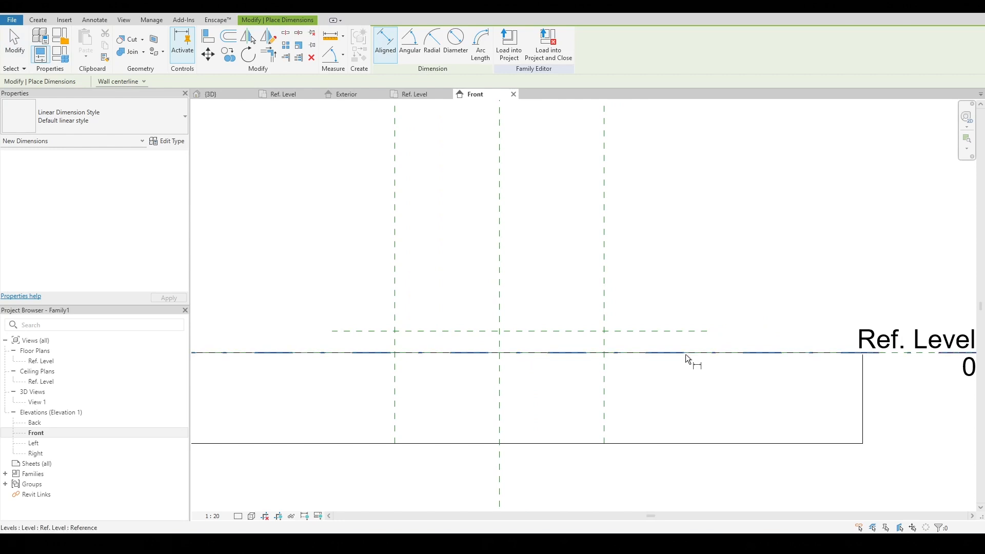
{"action": "left_click", "coordinate": [685, 354]}
{"action": "scroll", "coordinate": [698, 337], "scroll_direction": "down", "scroll_amount": 2}
{"action": "scroll", "coordinate": [474, 321], "scroll_direction": "up", "scroll_amount": 2}
{"action": "left_click", "coordinate": [474, 322]}
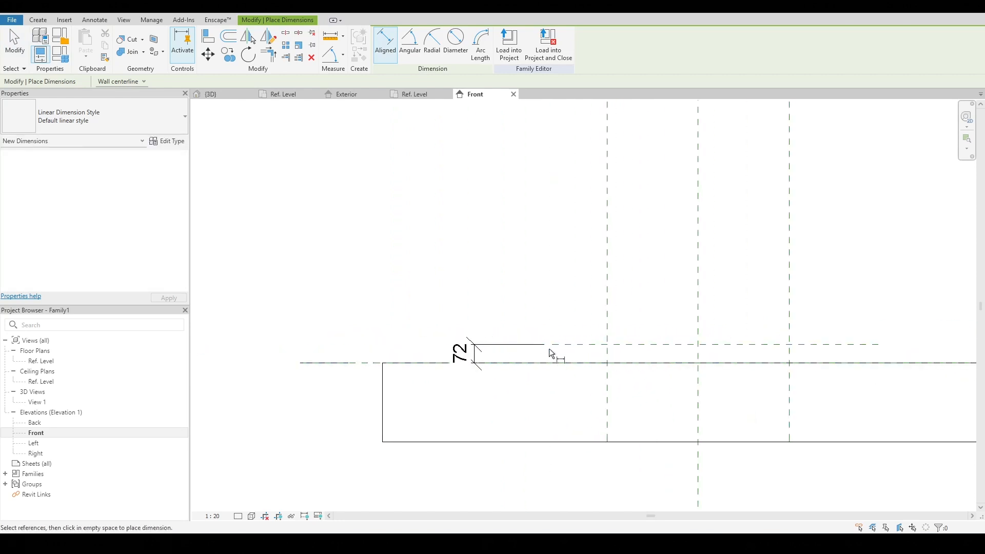
{"action": "key", "text": "Escape"}
{"action": "key", "text": "Escape"}
Set the new reference plane's distance above Ref. Level to 40 mm
{"action": "left_click", "coordinate": [554, 345]}
{"action": "left_click", "coordinate": [469, 358]}
{"action": "type", "text": "4"}
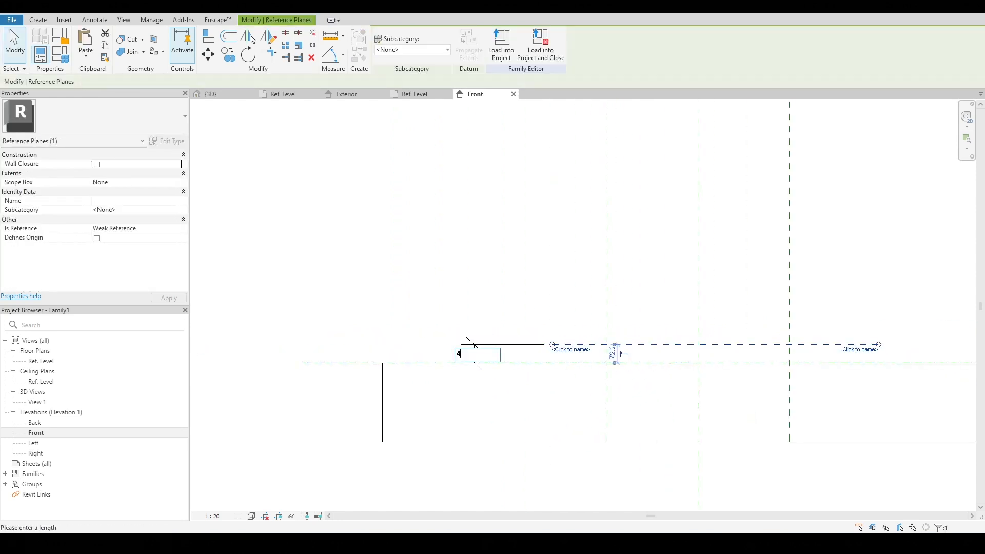
{"action": "type", "text": "0"}
{"action": "key", "text": "Return"}
{"action": "scroll", "coordinate": [491, 357], "scroll_direction": "up", "scroll_amount": 1}
{"action": "left_click", "coordinate": [486, 327]}
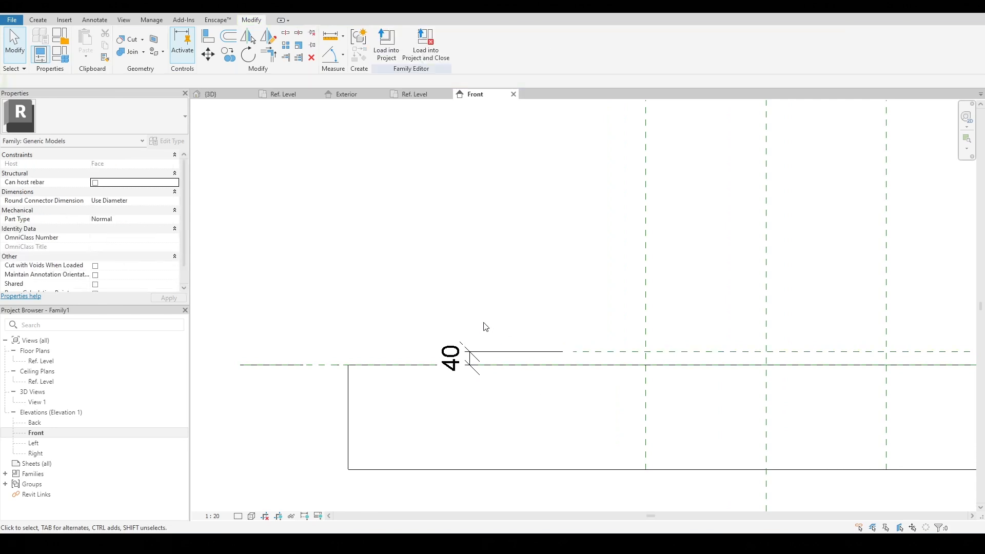
Lock the 40 mm dimension between Ref. Level and the reference plane above it
{"action": "scroll", "coordinate": [477, 344], "scroll_direction": "down", "scroll_amount": 2}
{"action": "left_click", "coordinate": [465, 353]}
{"action": "scroll", "coordinate": [501, 354], "scroll_direction": "up", "scroll_amount": 1}
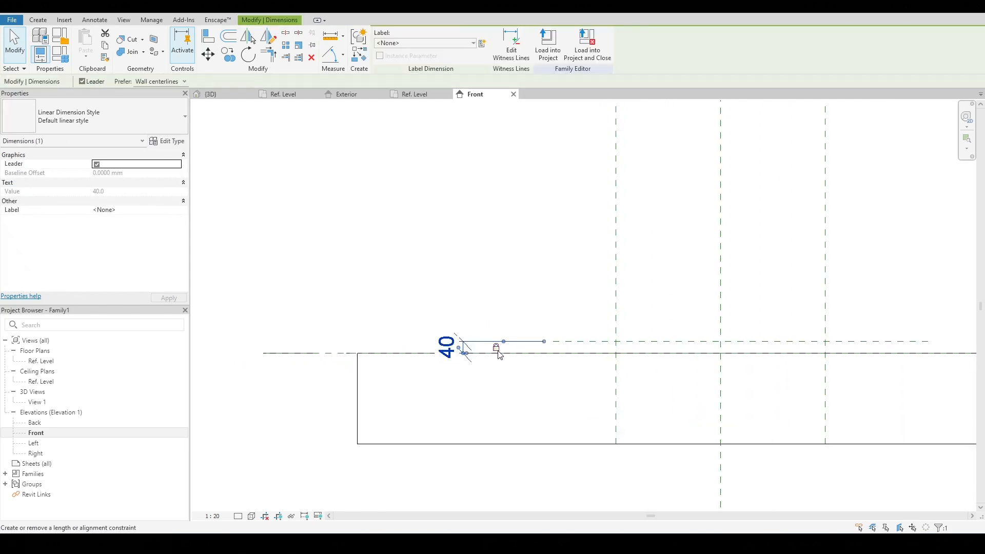
{"action": "left_click", "coordinate": [526, 296]}
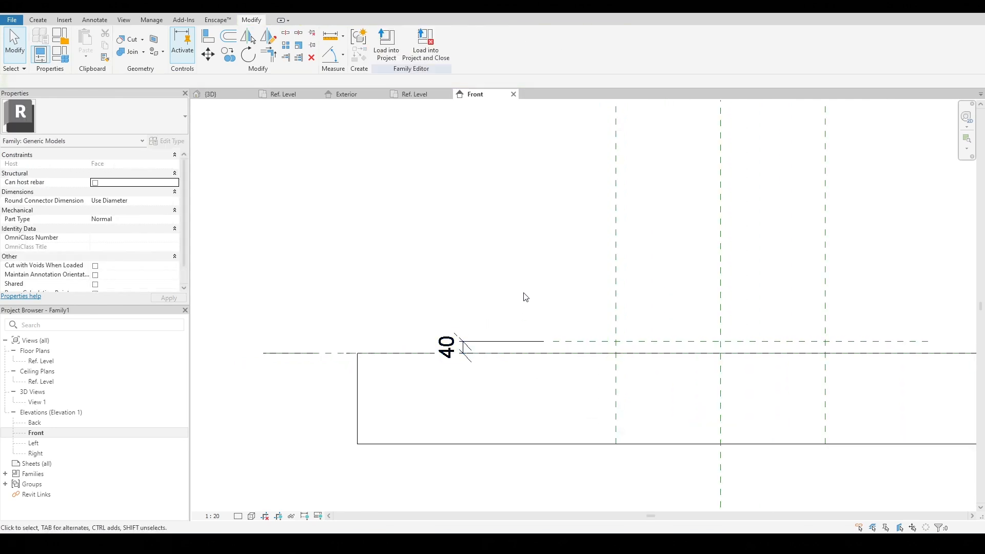
Start an extrusion in the Ref. Level floor plan with sketch lines picked from and locked to the four outer reference planes
{"action": "left_click", "coordinate": [45, 362]}
{"action": "double_click", "coordinate": [46, 365]}
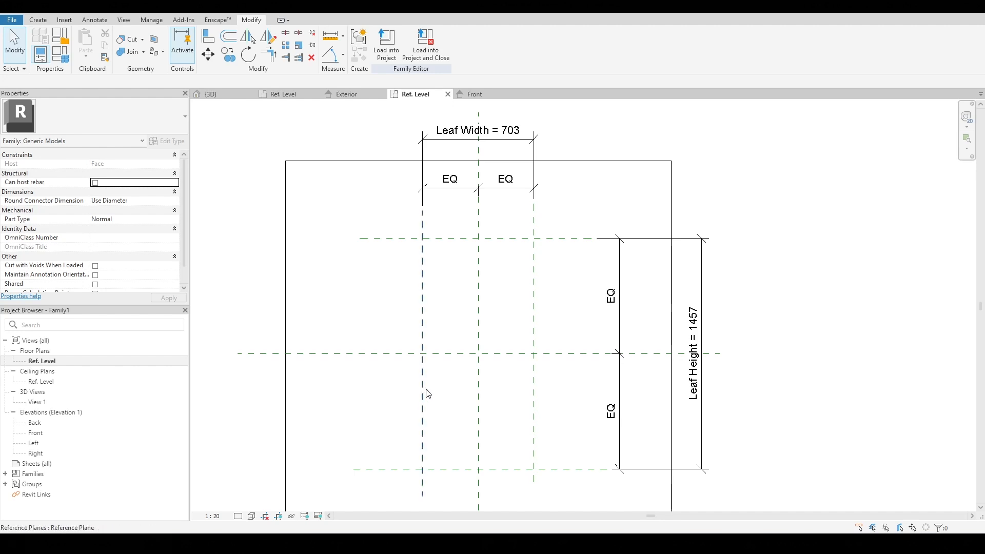
{"action": "scroll", "coordinate": [454, 333], "scroll_direction": "up", "scroll_amount": 1}
{"action": "scroll", "coordinate": [470, 316], "scroll_direction": "down", "scroll_amount": 1}
{"action": "middle_click_drag", "start_coordinate": [468, 305], "coordinate": [466, 284]}
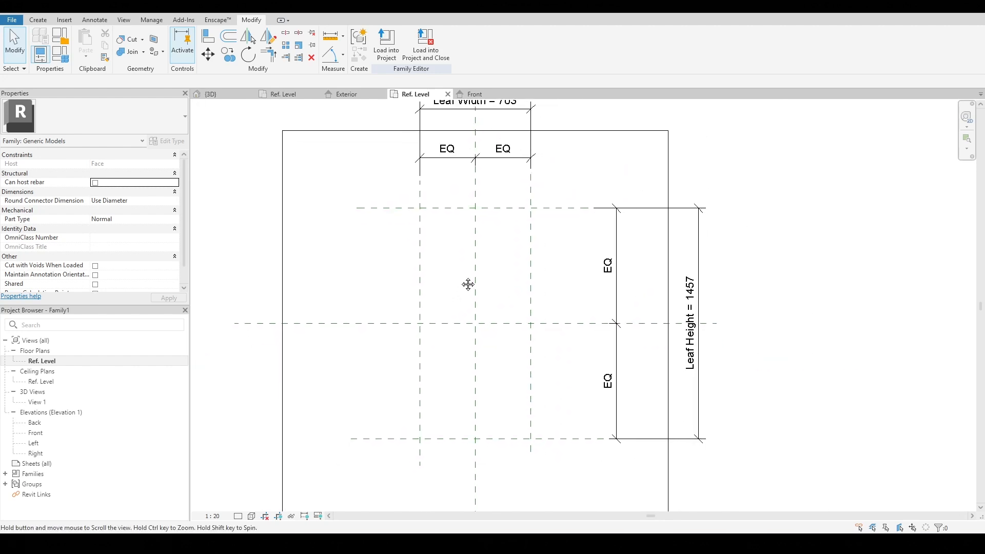
{"action": "scroll", "coordinate": [463, 281], "scroll_direction": "up", "scroll_amount": 1}
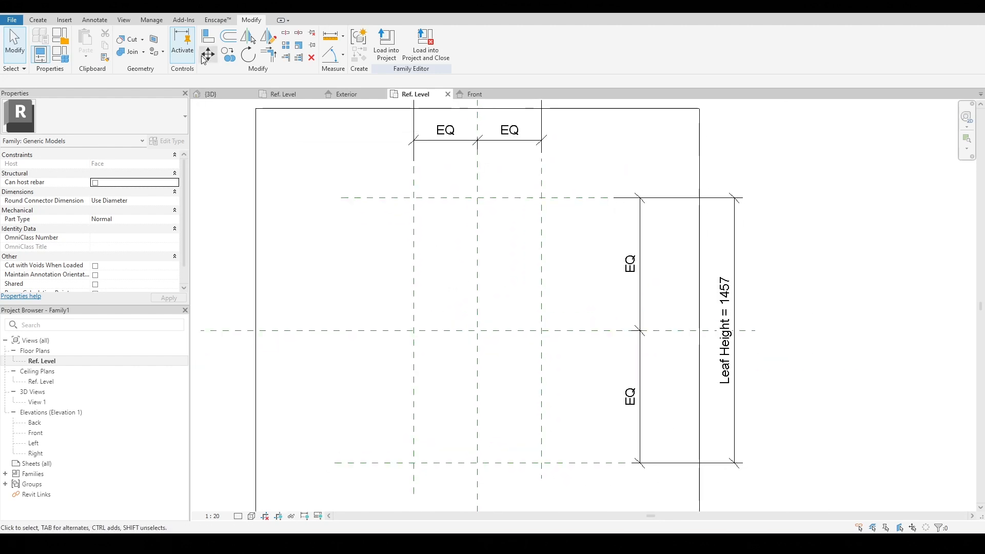
{"action": "left_click", "coordinate": [39, 20]}
{"action": "left_click", "coordinate": [85, 42]}
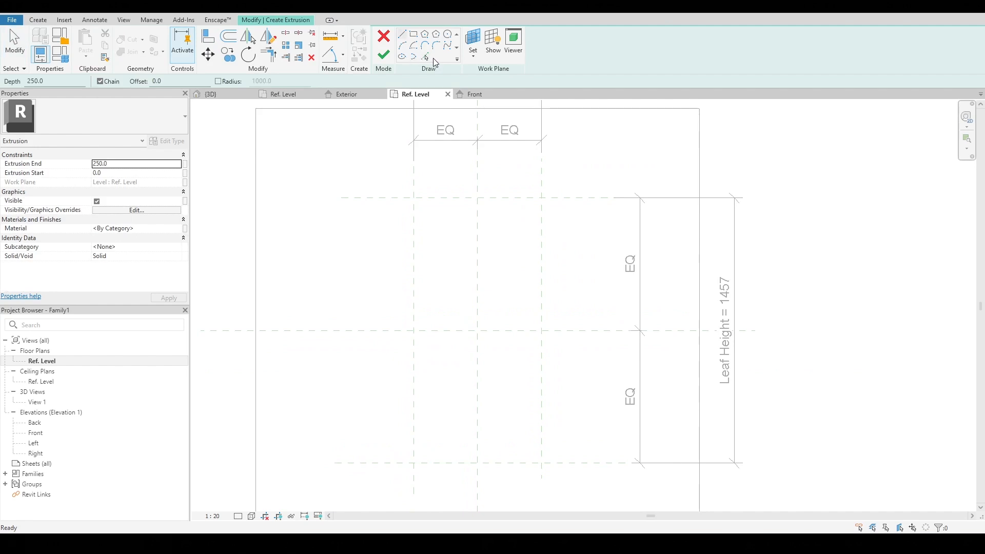
{"action": "left_click", "coordinate": [425, 55]}
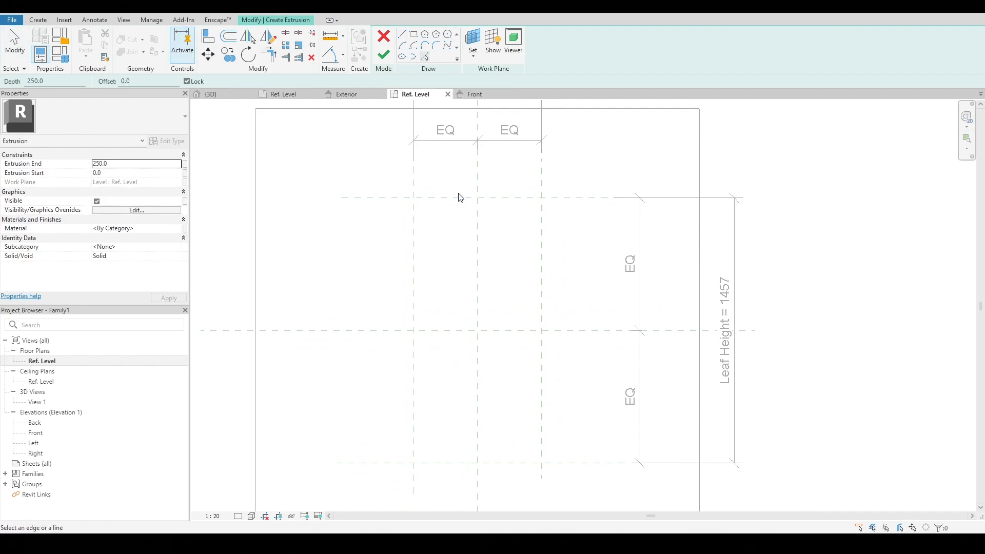
{"action": "left_click", "coordinate": [459, 199]}
{"action": "left_click", "coordinate": [418, 278]}
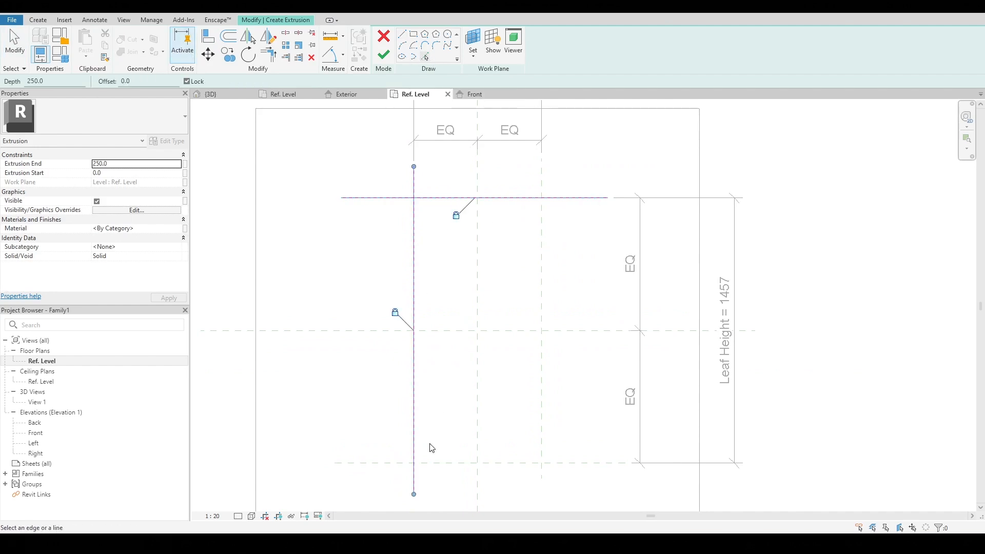
{"action": "left_click", "coordinate": [449, 464]}
{"action": "left_click", "coordinate": [541, 428]}
{"action": "key", "text": "Escape"}
{"action": "key", "text": "Escape"}
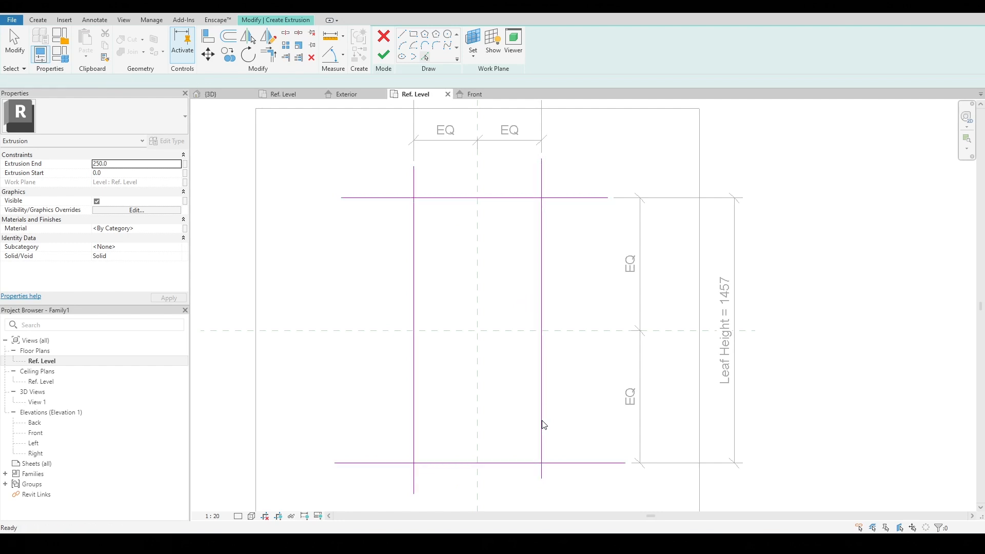
Trim the four sketch lines at their corners into a closed rectangle and finish the leaf extrusion with a 250 mm depth
{"action": "key", "text": "t"}
{"action": "key", "text": "r"}
{"action": "left_click", "coordinate": [429, 198]}
{"action": "left_click", "coordinate": [415, 213]}
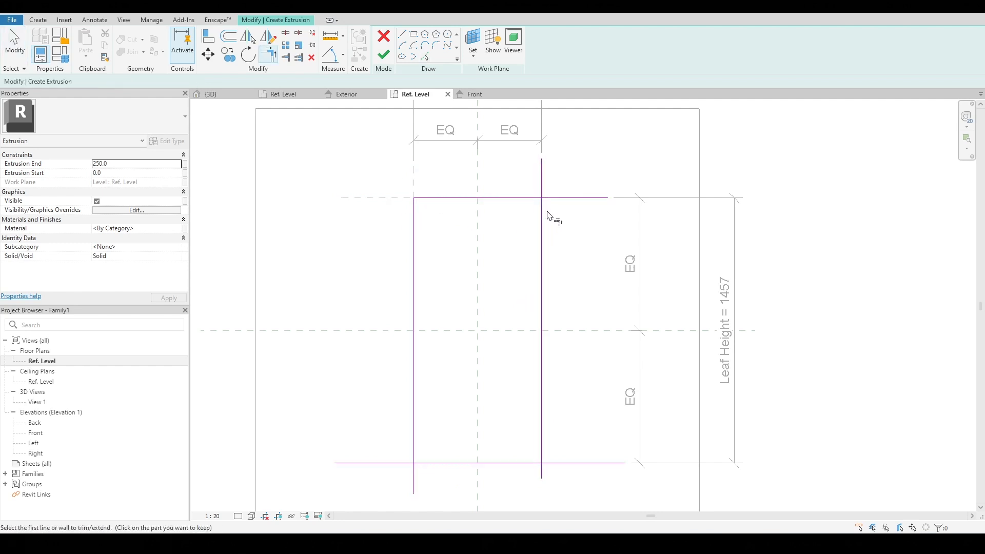
{"action": "left_click", "coordinate": [535, 204]}
{"action": "left_click", "coordinate": [540, 267]}
{"action": "left_click", "coordinate": [416, 454]}
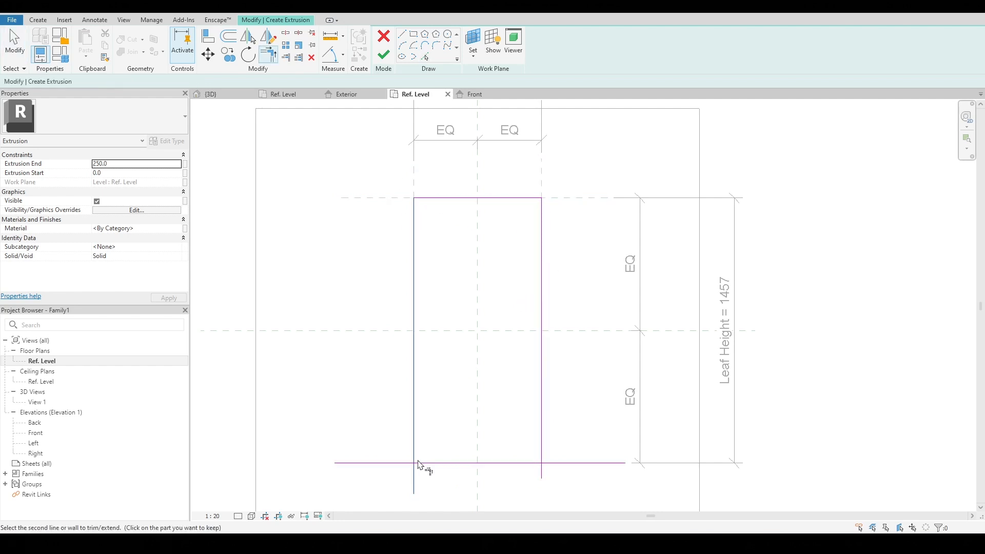
{"action": "left_click", "coordinate": [423, 463]}
{"action": "left_click", "coordinate": [533, 458]}
{"action": "left_click", "coordinate": [530, 462]}
{"action": "scroll", "coordinate": [509, 424], "scroll_direction": "down", "scroll_amount": 3}
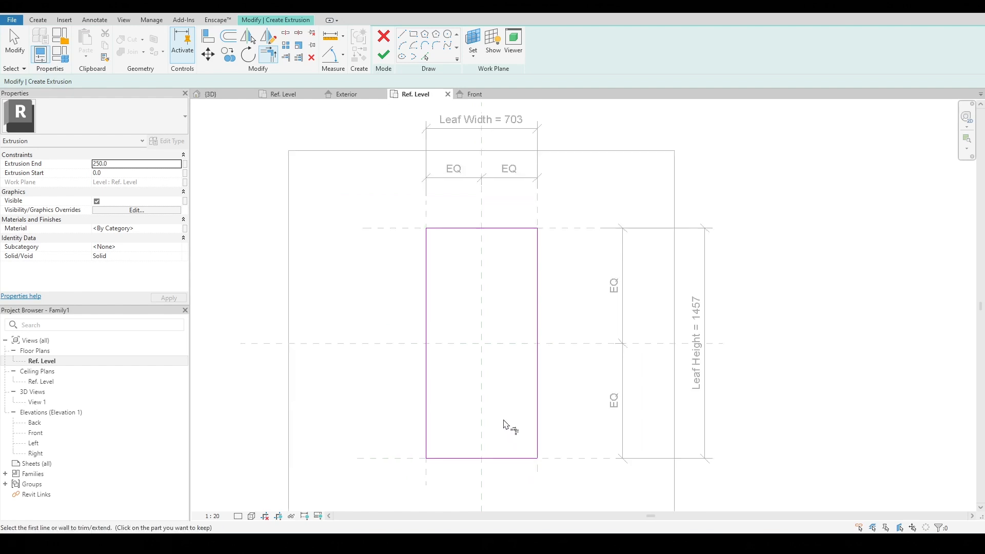
{"action": "left_click", "coordinate": [383, 55]}
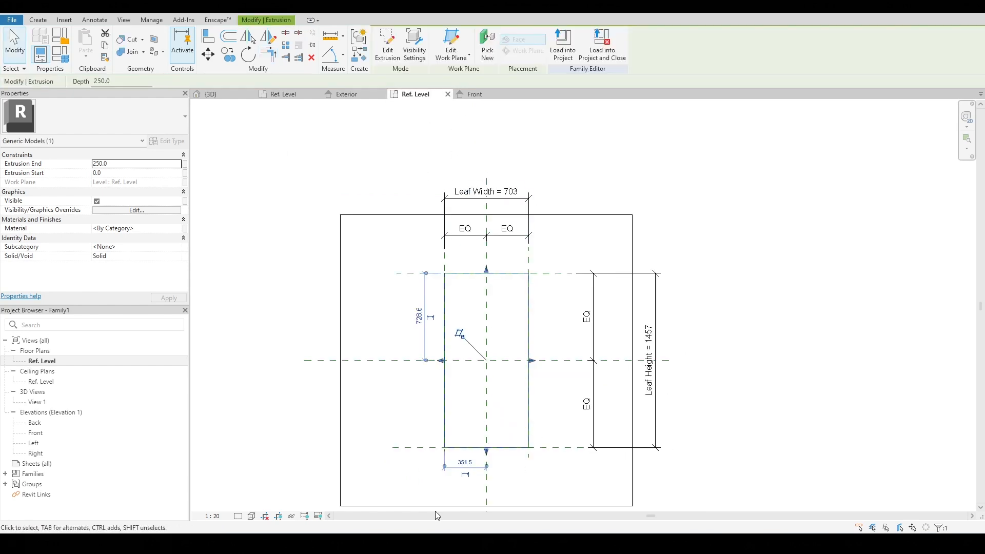
In the Front elevation, stretch the leaf extrusion between Ref. Level and the reference plane above it for a 40 mm depth
{"action": "scroll", "coordinate": [558, 382], "scroll_direction": "up", "scroll_amount": 2}
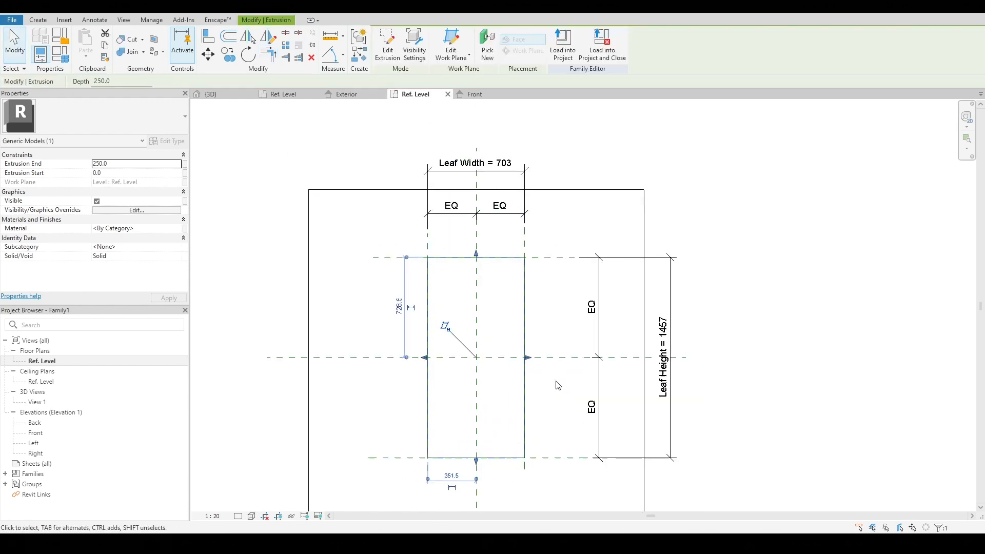
{"action": "double_click", "coordinate": [35, 433]}
{"action": "scroll", "coordinate": [651, 334], "scroll_direction": "up", "scroll_amount": 3}
{"action": "middle_click_drag", "start_coordinate": [652, 334], "coordinate": [541, 332]}
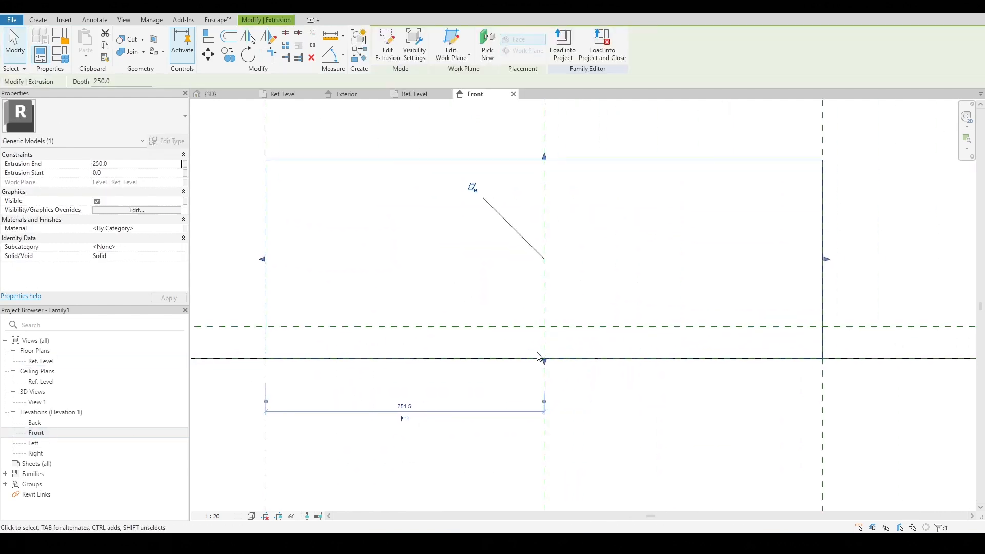
{"action": "mouse_move", "coordinate": [543, 358]}
{"action": "left_mouse_down"}
{"action": "mouse_move", "coordinate": [543, 293]}
{"action": "mouse_move", "coordinate": [545, 343]}
{"action": "left_mouse_up"}
{"action": "scroll", "coordinate": [545, 301], "scroll_direction": "up", "scroll_amount": 2}
{"action": "scroll", "coordinate": [546, 301], "scroll_direction": "down", "scroll_amount": 4}
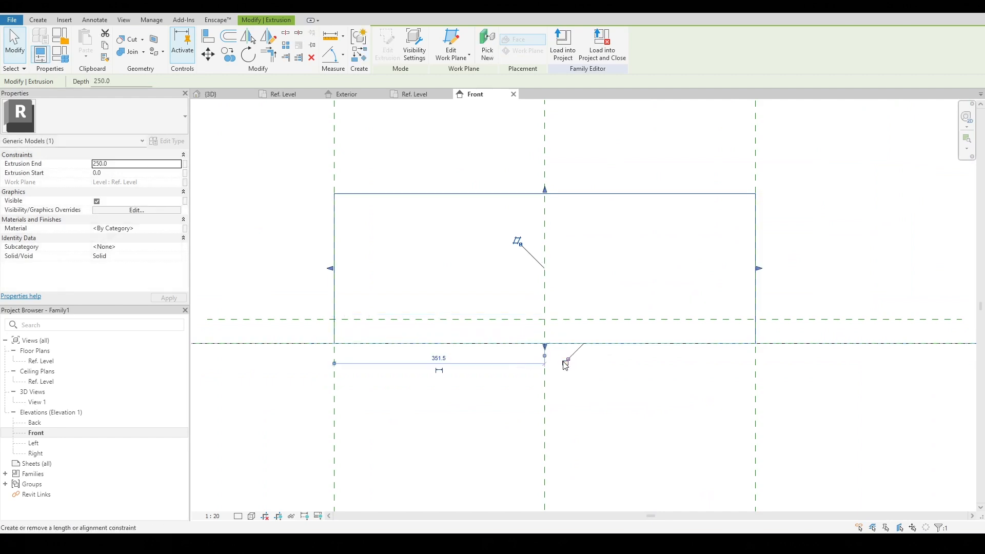
{"action": "left_click_drag", "start_coordinate": [545, 190], "coordinate": [546, 320]}
{"action": "scroll", "coordinate": [519, 329], "scroll_direction": "down", "scroll_amount": 2}
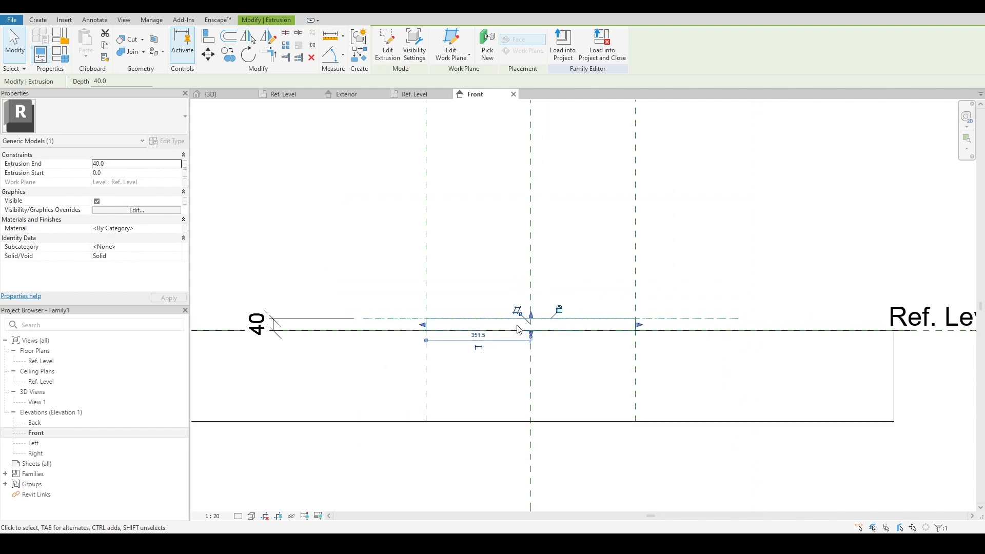
{"action": "scroll", "coordinate": [519, 329], "scroll_direction": "down", "scroll_amount": 3}
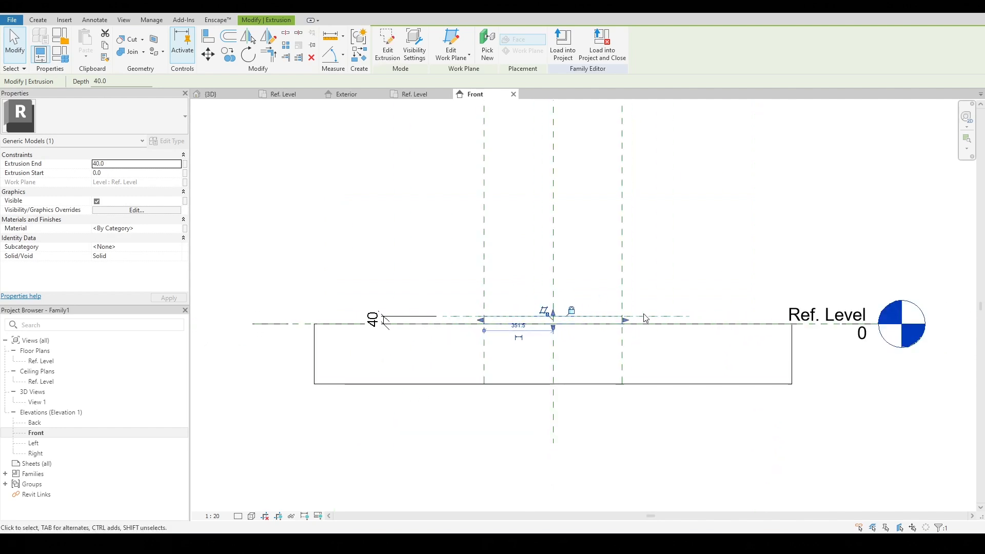
{"action": "scroll", "coordinate": [521, 340], "scroll_direction": "up", "scroll_amount": 2}
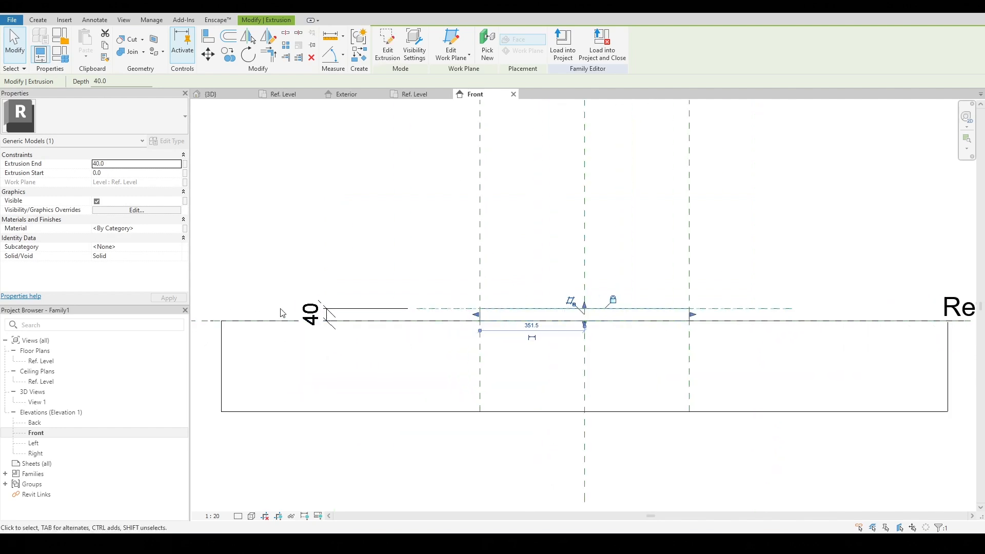
{"action": "left_click", "coordinate": [379, 233]}
{"action": "left_click", "coordinate": [312, 314]}
{"action": "key", "text": "Escape"}
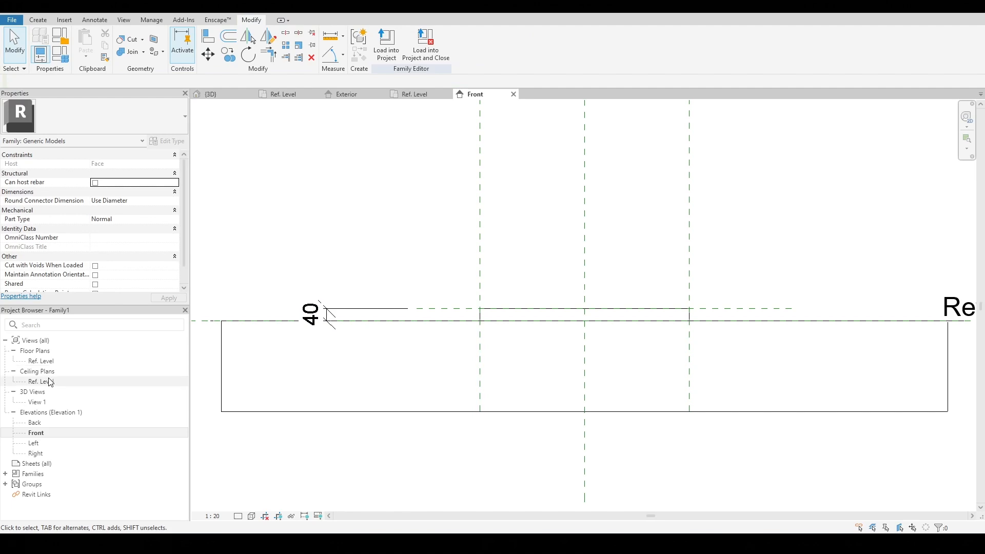
Examine the leaf extrusion on its host block in the 3D view
{"action": "key", "text": "3"}
{"action": "key", "text": "d"}
{"action": "middle_click_drag", "start_coordinate": [323, 356], "coordinate": [593, 294], "text": "shift"}
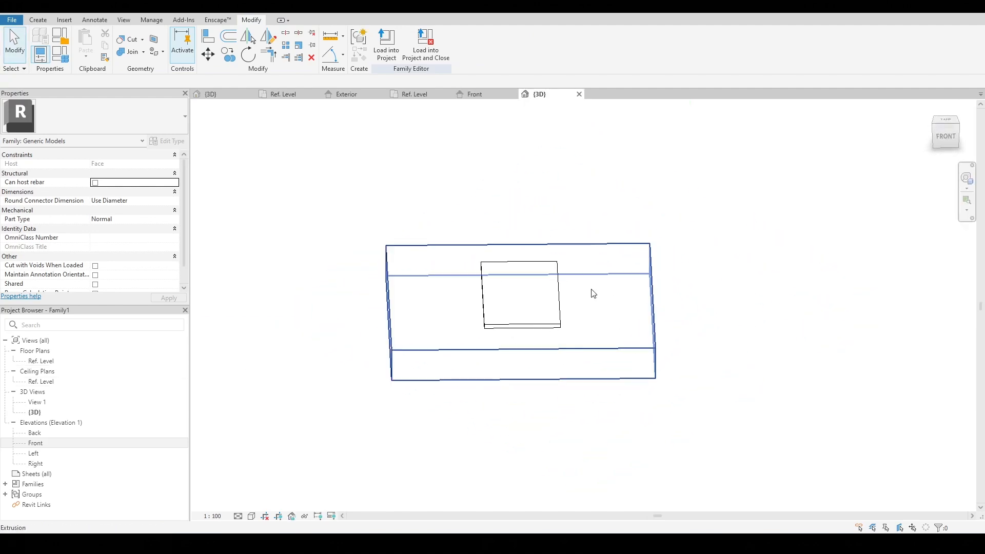
{"action": "scroll", "coordinate": [577, 280], "scroll_direction": "up", "scroll_amount": 2}
{"action": "middle_click_drag", "start_coordinate": [729, 306], "coordinate": [632, 343], "text": "shift"}
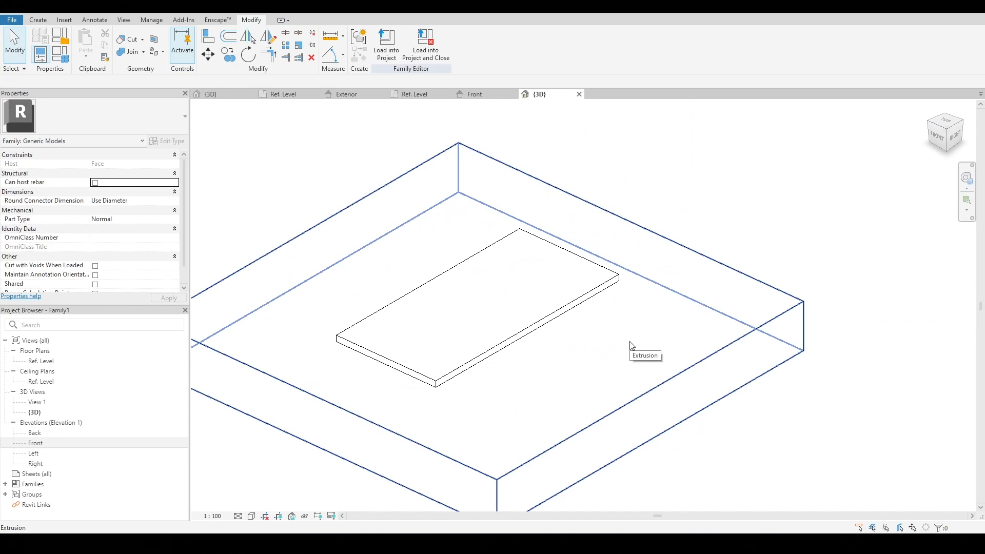
{"action": "scroll", "coordinate": [631, 346], "scroll_direction": "down", "scroll_amount": 2}
{"action": "middle_click_drag", "start_coordinate": [631, 347], "coordinate": [625, 216], "text": "shift"}
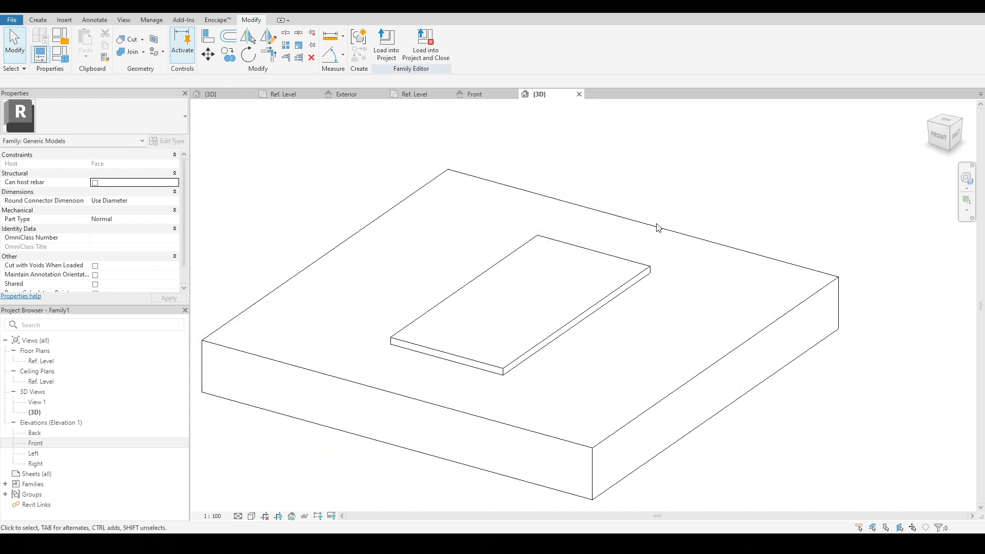
{"action": "left_click", "coordinate": [599, 296]}
{"action": "scroll", "coordinate": [592, 262], "scroll_direction": "up", "scroll_amount": 2}
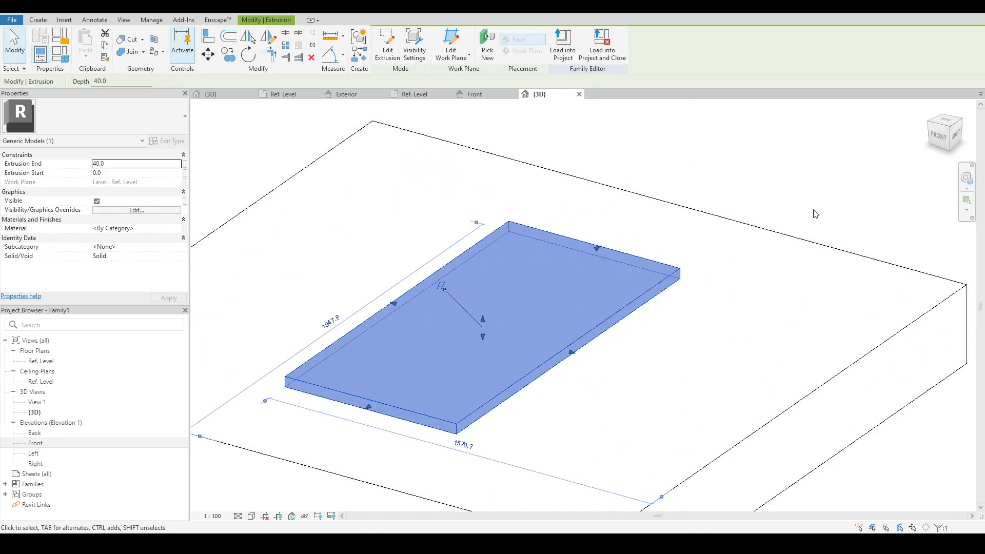
{"action": "left_click", "coordinate": [835, 210]}
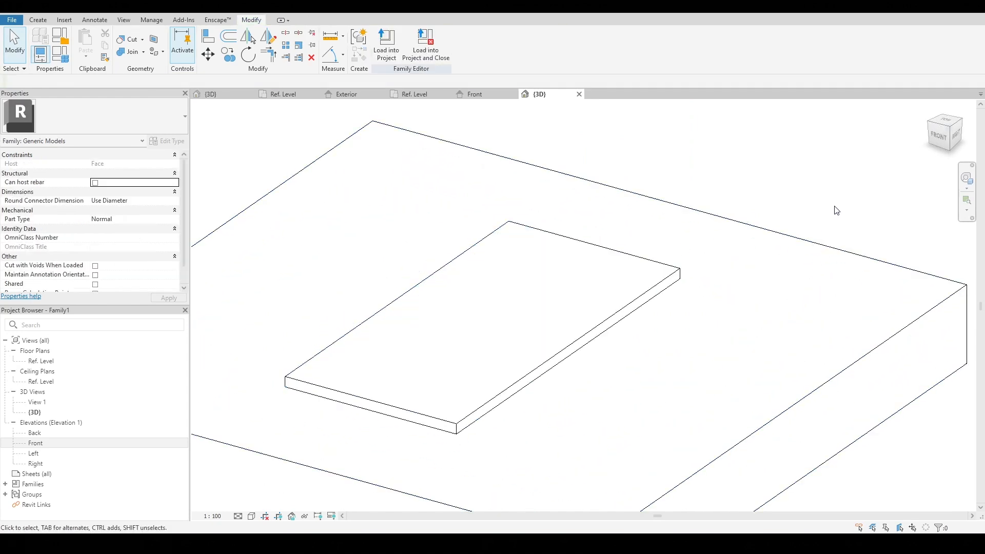
In the Ref. Level floor plan, draw horizontal reference planes about 82 mm above and 84 mm below centre, and 94 mm below the leaf's top edge
{"action": "double_click", "coordinate": [46, 362]}
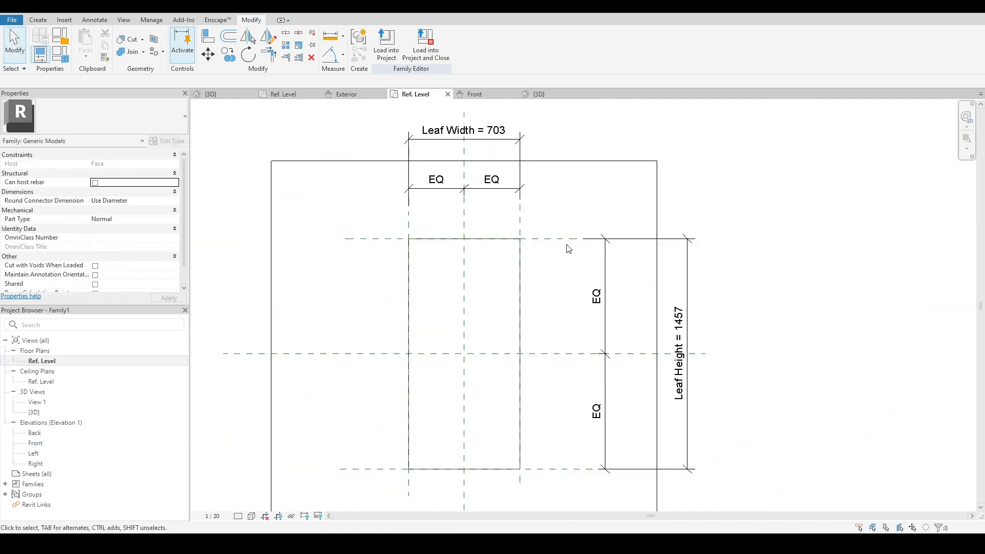
{"action": "scroll", "coordinate": [474, 331], "scroll_direction": "up", "scroll_amount": 1}
{"action": "key", "text": "r"}
{"action": "key", "text": "p"}
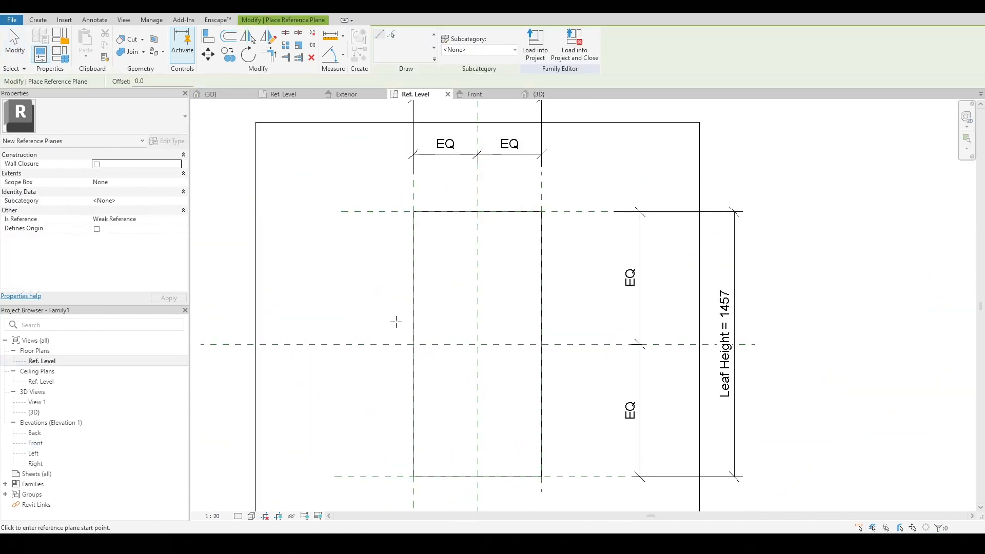
{"action": "left_click", "coordinate": [391, 329]}
{"action": "left_click", "coordinate": [578, 329]}
{"action": "key", "text": "Escape"}
{"action": "left_click", "coordinate": [385, 360]}
{"action": "left_click", "coordinate": [573, 359]}
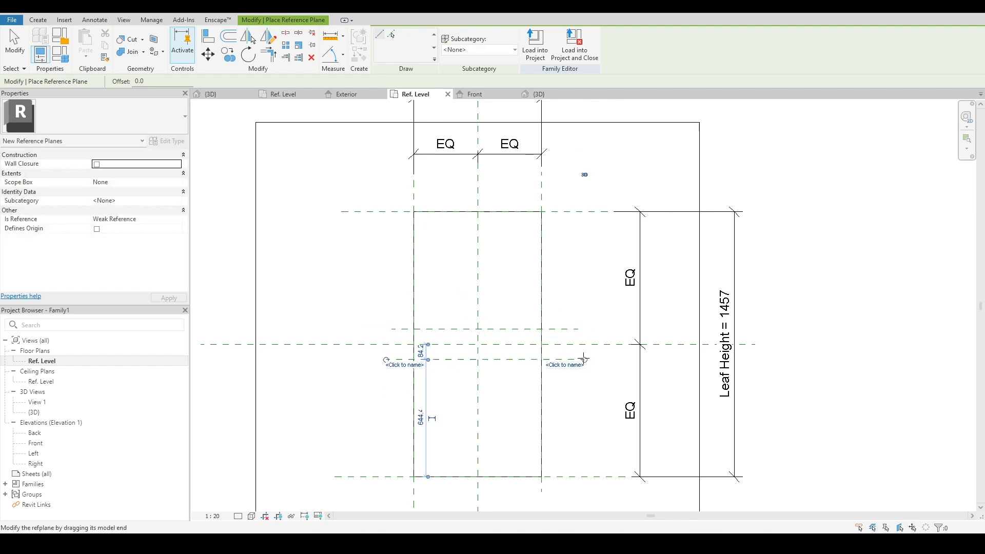
{"action": "left_click", "coordinate": [377, 228]}
{"action": "left_click", "coordinate": [598, 227]}
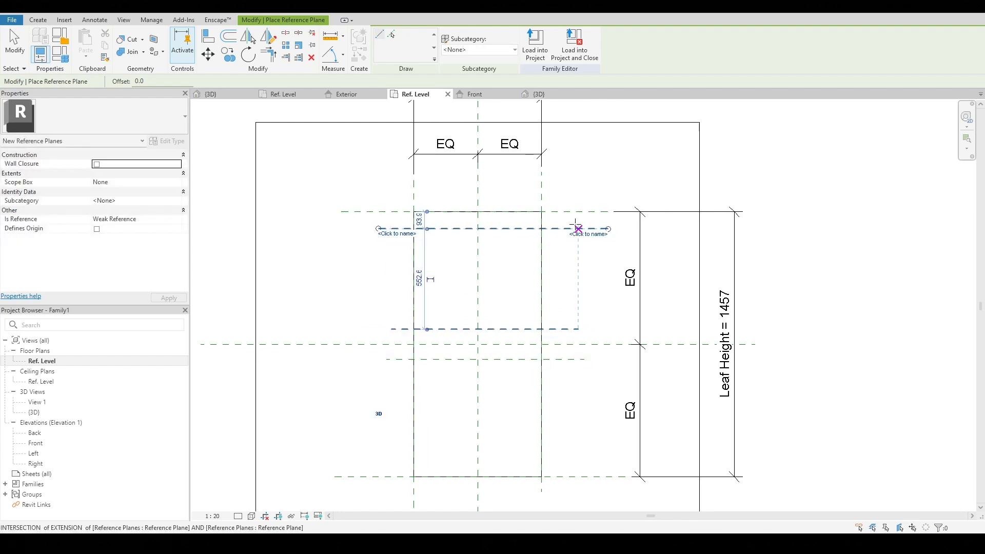
{"action": "key", "text": "Escape"}
Draw four vertical reference planes: about 86 mm inside the left edge, 60 mm left and 70 mm right of centre, 60 mm inside the right edge
{"action": "left_click", "coordinate": [429, 188]}
{"action": "left_click", "coordinate": [423, 488]}
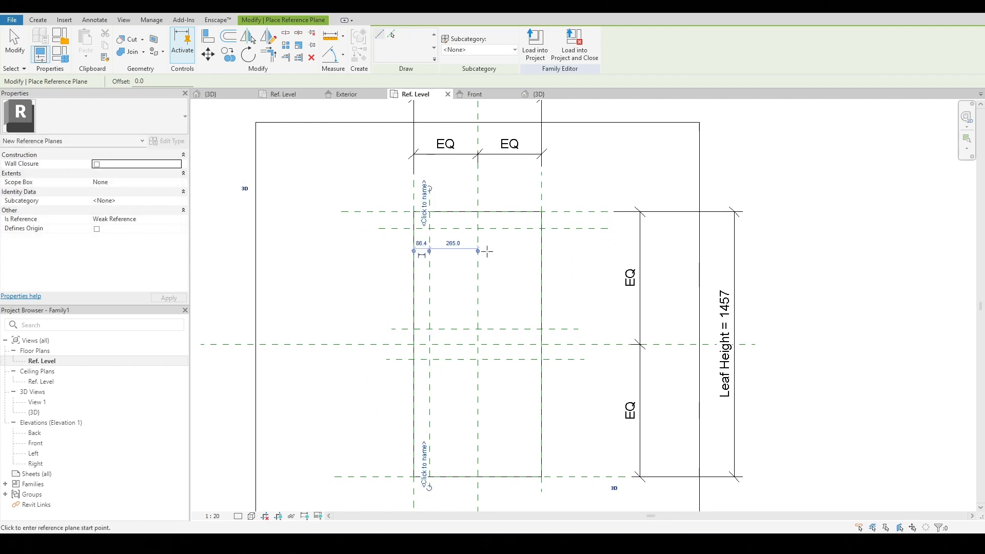
{"action": "left_click", "coordinate": [466, 188]}
{"action": "left_click", "coordinate": [466, 476]}
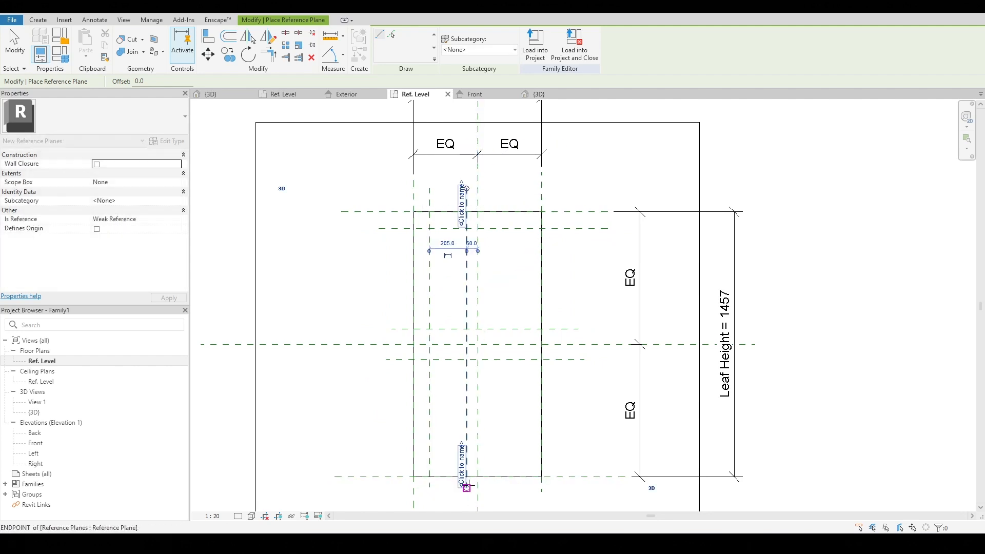
{"action": "left_click", "coordinate": [491, 193]}
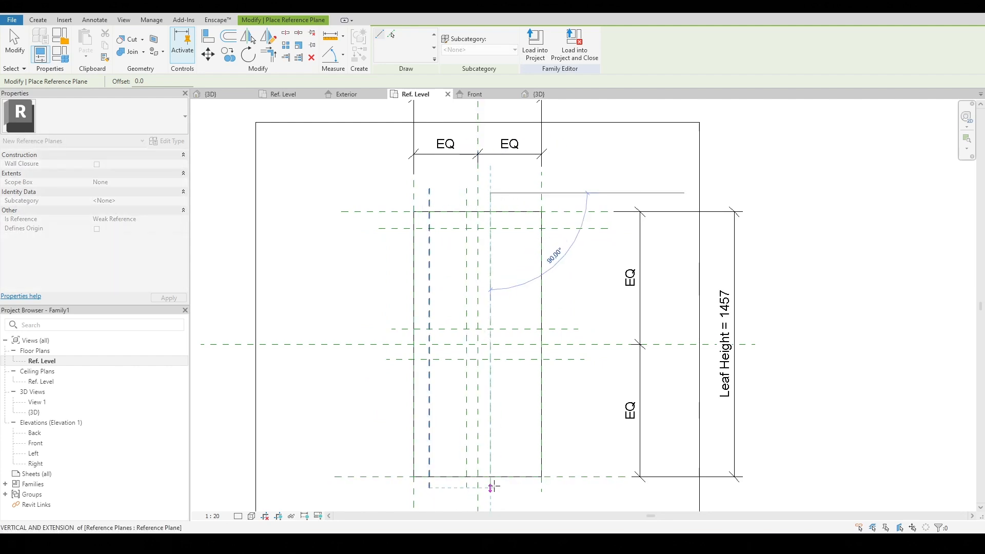
{"action": "left_click", "coordinate": [490, 487]}
{"action": "left_click", "coordinate": [529, 193]}
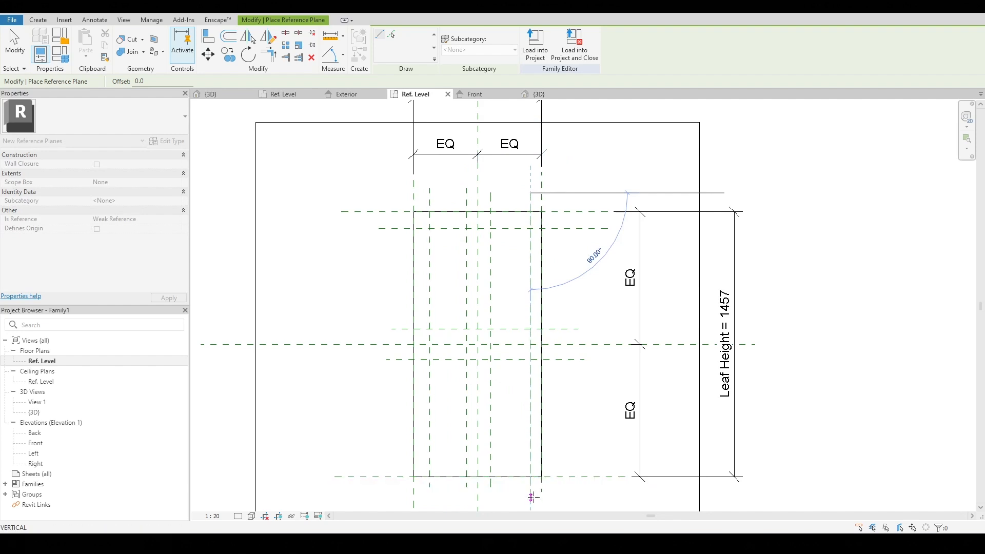
{"action": "left_click", "coordinate": [532, 495]}
{"action": "key", "text": "Escape"}
{"action": "middle_click_drag", "start_coordinate": [545, 451], "coordinate": [543, 390]}
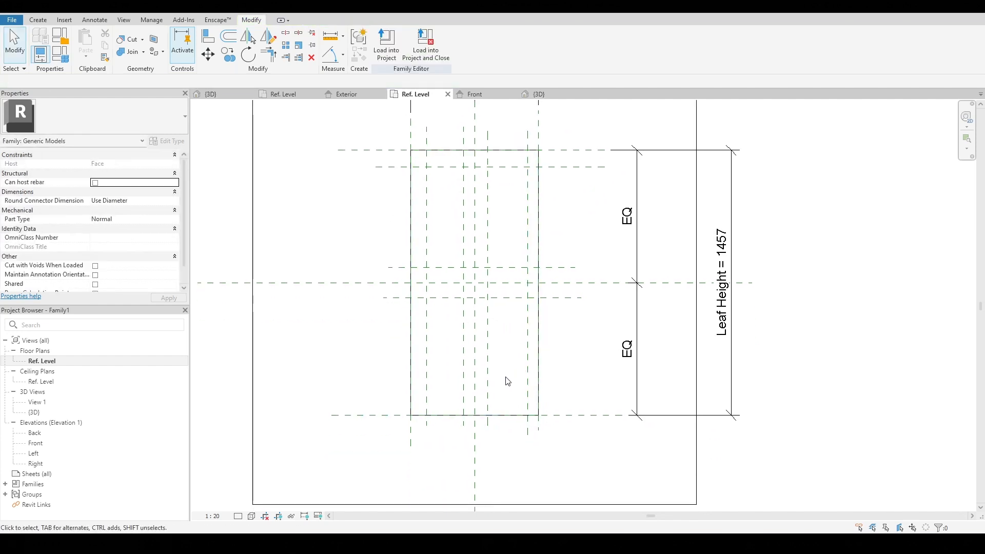
Add an aligned dimension between the leaf's left edge plane and the nearest inner vertical reference plane
{"action": "key", "text": "i"}
{"action": "scroll", "coordinate": [420, 421], "scroll_direction": "up", "scroll_amount": 5}
{"action": "left_click", "coordinate": [432, 430]}
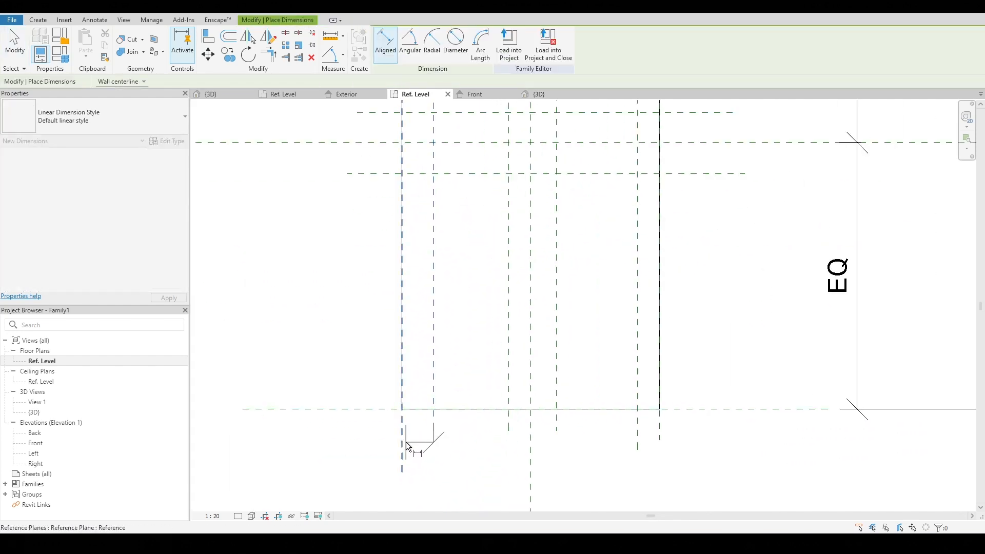
{"action": "left_click", "coordinate": [402, 441]}
{"action": "scroll", "coordinate": [398, 333], "scroll_direction": "down", "scroll_amount": 6}
{"action": "scroll", "coordinate": [404, 400], "scroll_direction": "up", "scroll_amount": 3}
{"action": "left_click", "coordinate": [405, 406]}
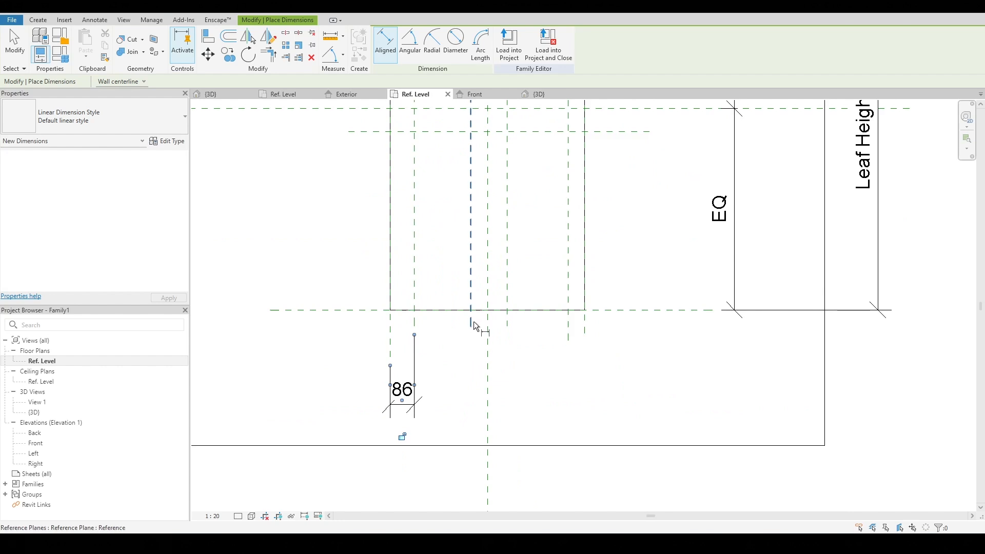
Dimension the two middle vertical planes to the centre plane and the rightmost inner plane to the leaf's right edge
{"action": "left_click", "coordinate": [473, 326]}
{"action": "left_click", "coordinate": [487, 331]}
{"action": "left_click", "coordinate": [508, 403]}
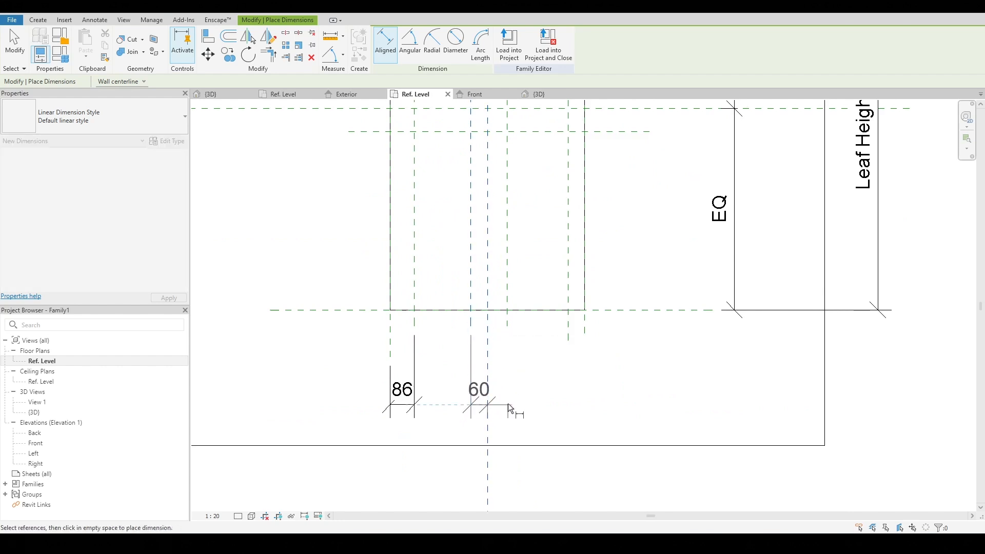
{"action": "left_click", "coordinate": [506, 325]}
{"action": "key", "text": "Escape"}
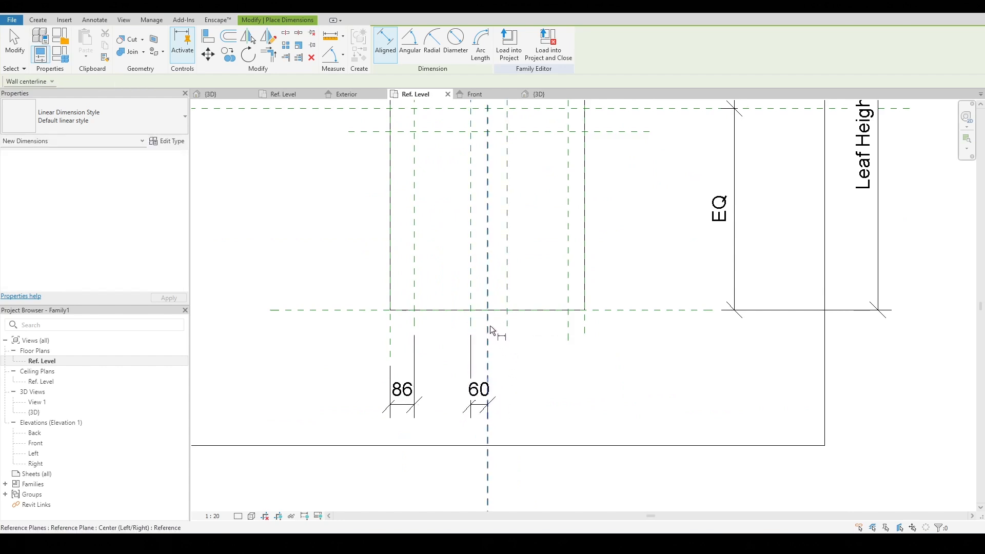
{"action": "left_click", "coordinate": [489, 326]}
{"action": "left_click", "coordinate": [538, 394]}
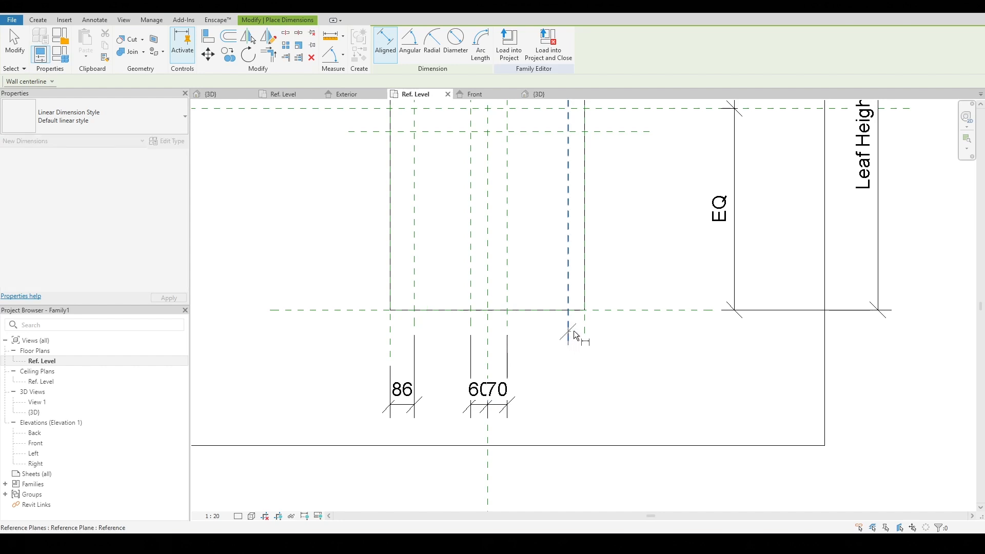
{"action": "left_click", "coordinate": [589, 378]}
{"action": "scroll", "coordinate": [591, 406], "scroll_direction": "down", "scroll_amount": 3}
{"action": "scroll", "coordinate": [503, 264], "scroll_direction": "up", "scroll_amount": 3}
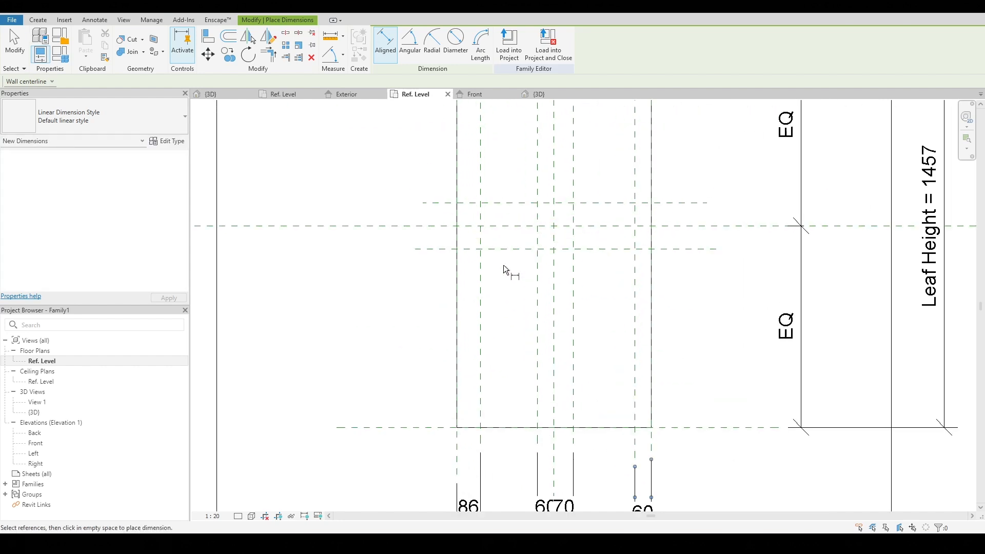
Dimension the horizontal reference planes just below and just above the centre separately to the horizontal centre plane
{"action": "left_click", "coordinate": [433, 248]}
{"action": "left_click", "coordinate": [434, 227]}
{"action": "left_click", "coordinate": [345, 240]}
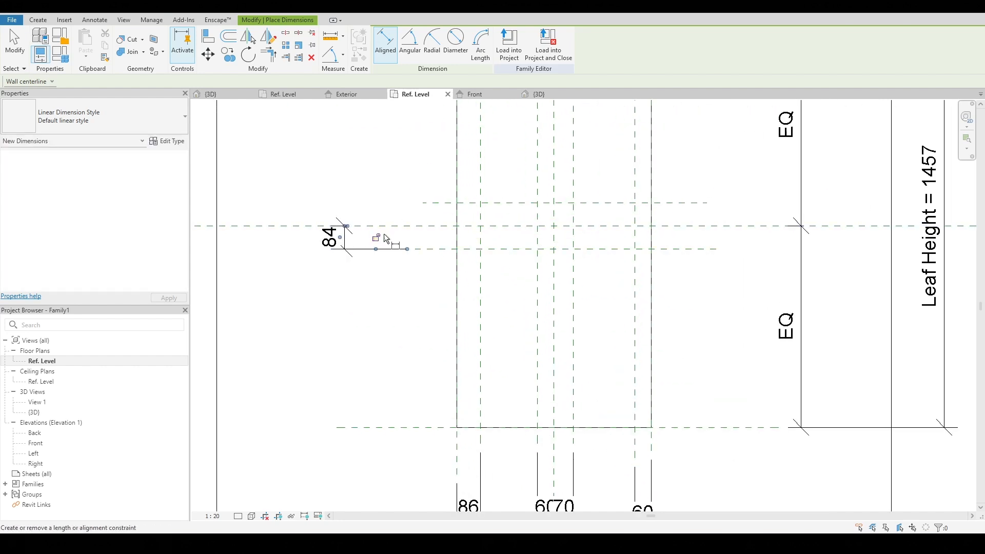
{"action": "left_click", "coordinate": [426, 225]}
{"action": "left_click", "coordinate": [304, 198]}
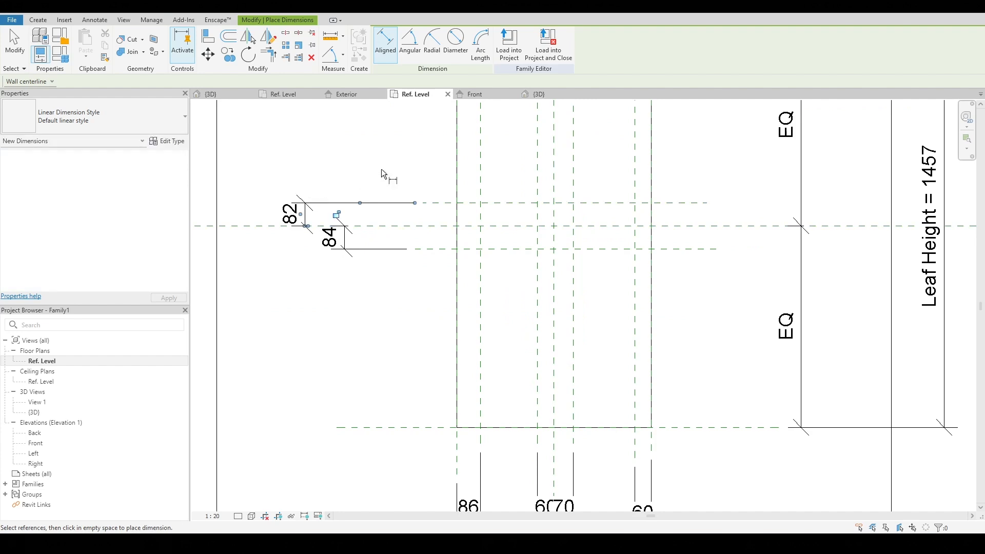
Dimension the upper inner horizontal reference plane to the leaf's top edge plane
{"action": "middle_click_drag", "start_coordinate": [381, 165], "coordinate": [359, 342]}
{"action": "left_click", "coordinate": [406, 226]}
{"action": "left_click", "coordinate": [407, 204]}
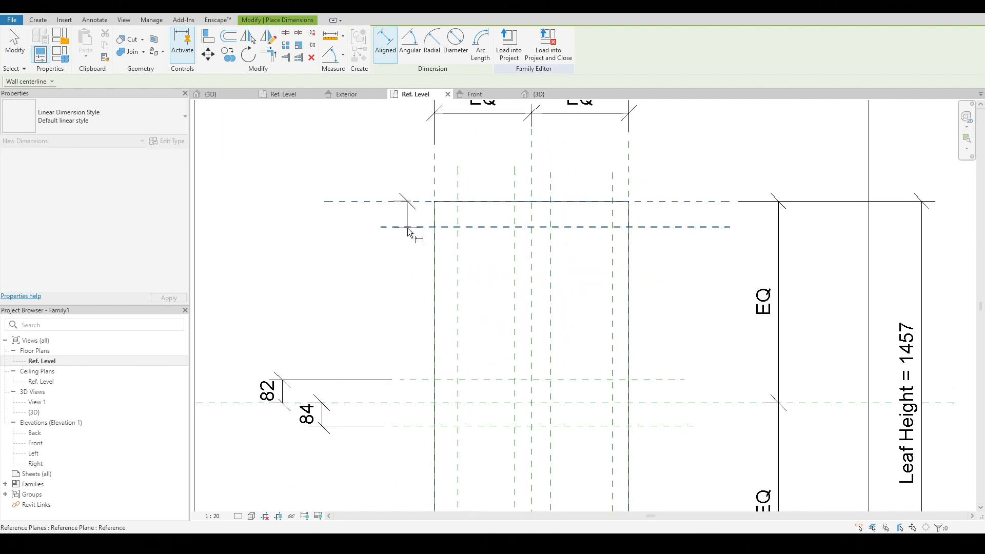
{"action": "left_click", "coordinate": [332, 232]}
{"action": "scroll", "coordinate": [331, 232], "scroll_direction": "down", "scroll_amount": 2}
{"action": "key", "text": "Escape"}
Draw a horizontal reference plane across the leaf about 100 mm above its bottom edge
{"action": "middle_click_drag", "start_coordinate": [418, 410], "coordinate": [418, 343]}
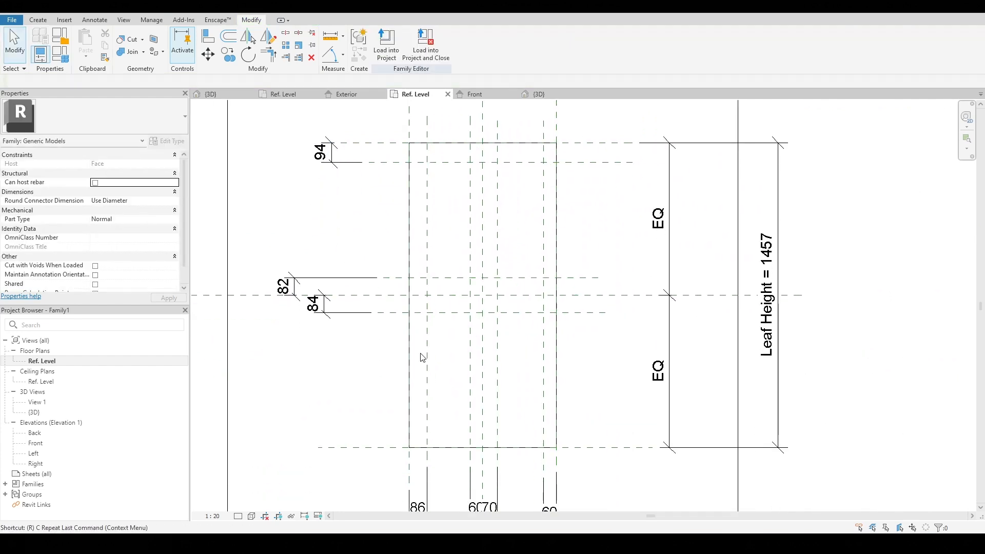
{"action": "key", "text": "r"}
{"action": "key", "text": "p"}
{"action": "left_click", "coordinate": [369, 427]}
{"action": "left_click", "coordinate": [612, 427]}
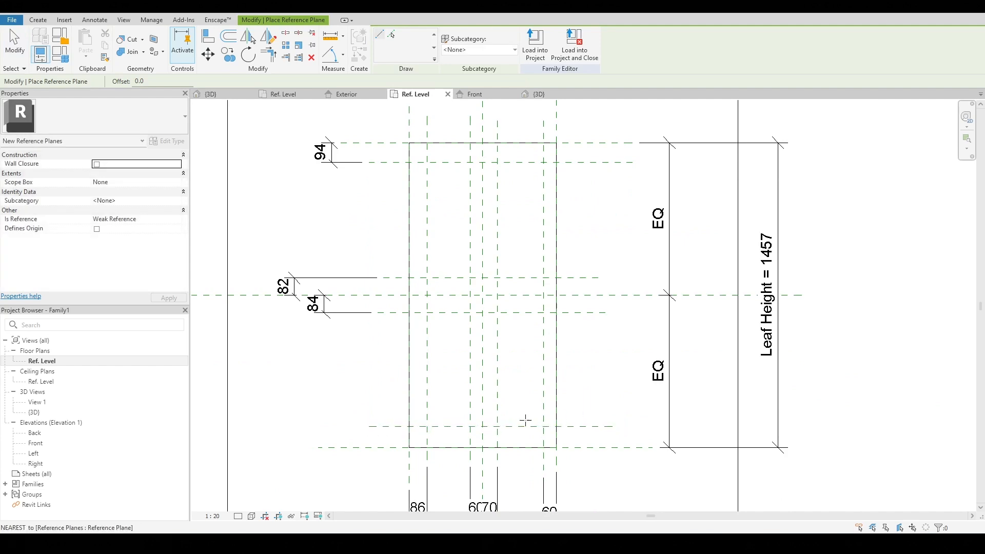
{"action": "key", "text": "Escape"}
Add an aligned dimension between the lower inner horizontal reference plane and the leaf's bottom edge plane
{"action": "key", "text": "d"}
{"action": "key", "text": "i"}
{"action": "left_click", "coordinate": [392, 428]}
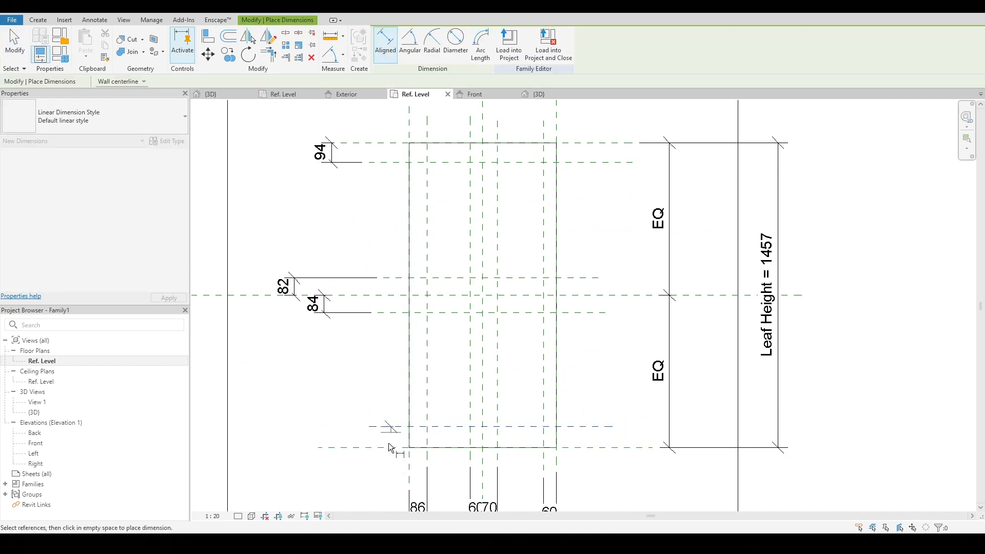
{"action": "left_click", "coordinate": [387, 446]}
{"action": "left_click", "coordinate": [303, 393]}
{"action": "key", "text": "Escape"}
Label all eight dimensions locating the leaf's inner reference planes with a new type parameter named Frame Width, grouped under Dimensions
{"action": "scroll", "coordinate": [301, 392], "scroll_direction": "down", "scroll_amount": 2}
{"action": "middle_click_drag", "start_coordinate": [393, 460], "coordinate": [395, 451]}
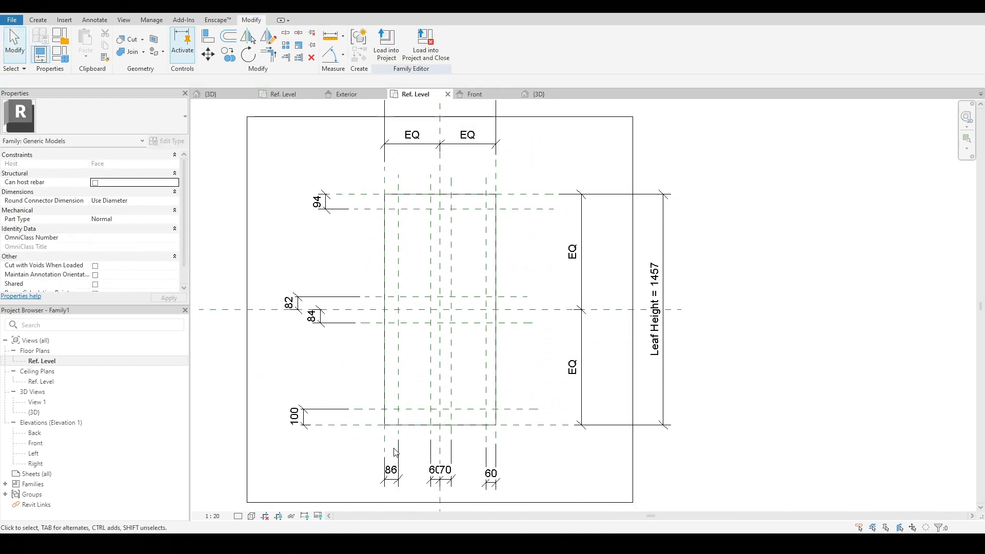
{"action": "scroll", "coordinate": [395, 450], "scroll_direction": "up", "scroll_amount": 3}
{"action": "scroll", "coordinate": [396, 450], "scroll_direction": "down", "scroll_amount": 2}
{"action": "left_click", "coordinate": [399, 479]}
{"action": "left_click", "coordinate": [441, 484], "text": "ctrl"}
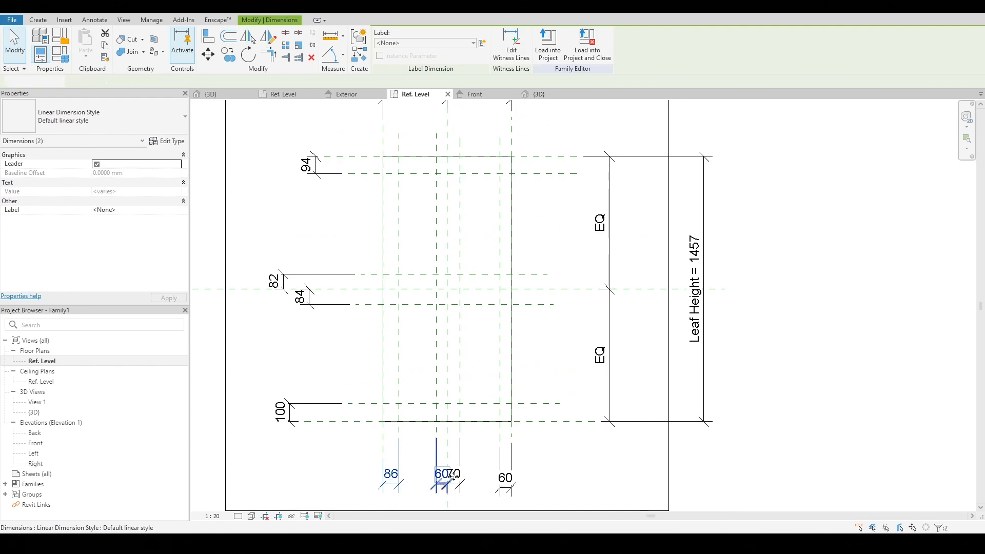
{"action": "left_click", "coordinate": [456, 483], "text": "ctrl"}
{"action": "left_click", "coordinate": [504, 488], "text": "ctrl"}
{"action": "left_click", "coordinate": [280, 402], "text": "ctrl"}
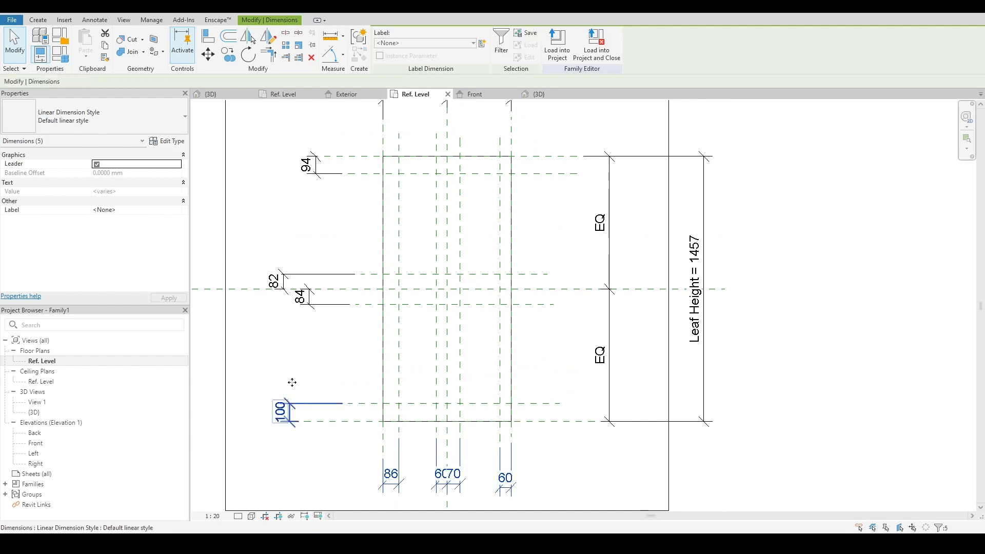
{"action": "left_click", "coordinate": [302, 297], "text": "ctrl"}
{"action": "left_click", "coordinate": [277, 281], "text": "ctrl"}
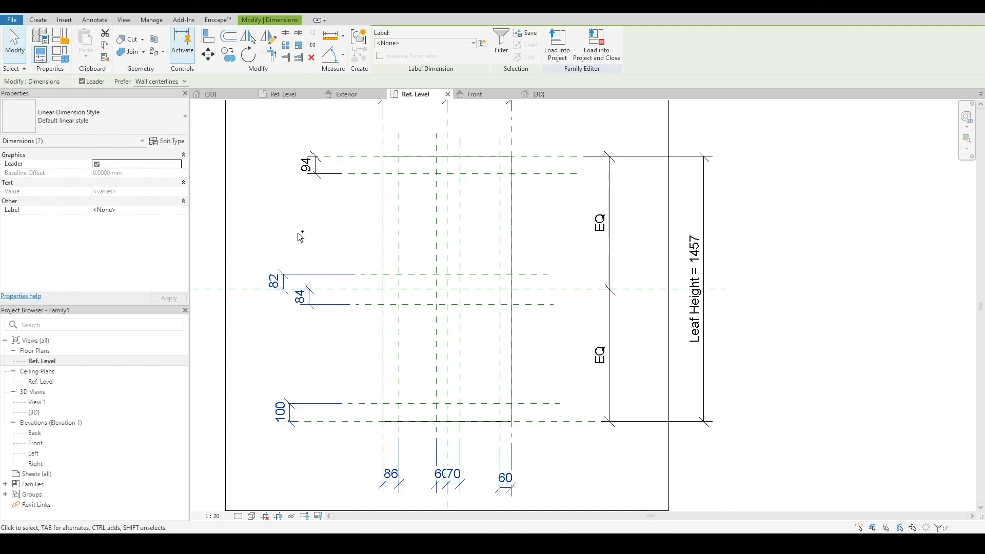
{"action": "left_click", "coordinate": [311, 168], "text": "ctrl"}
{"action": "scroll", "coordinate": [336, 210], "scroll_direction": "down", "scroll_amount": 1}
{"action": "middle_click_drag", "start_coordinate": [334, 211], "coordinate": [340, 278]}
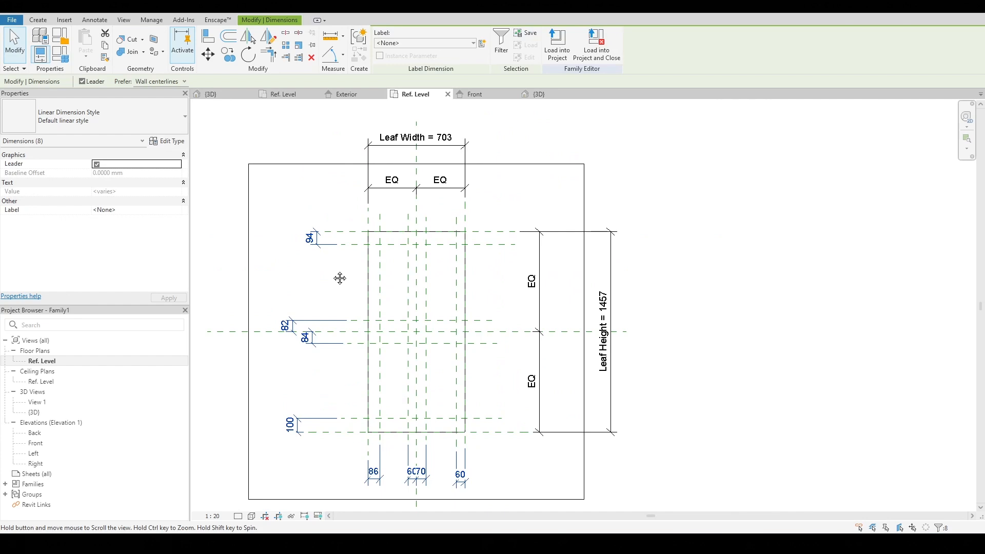
{"action": "scroll", "coordinate": [334, 271], "scroll_direction": "up", "scroll_amount": 1}
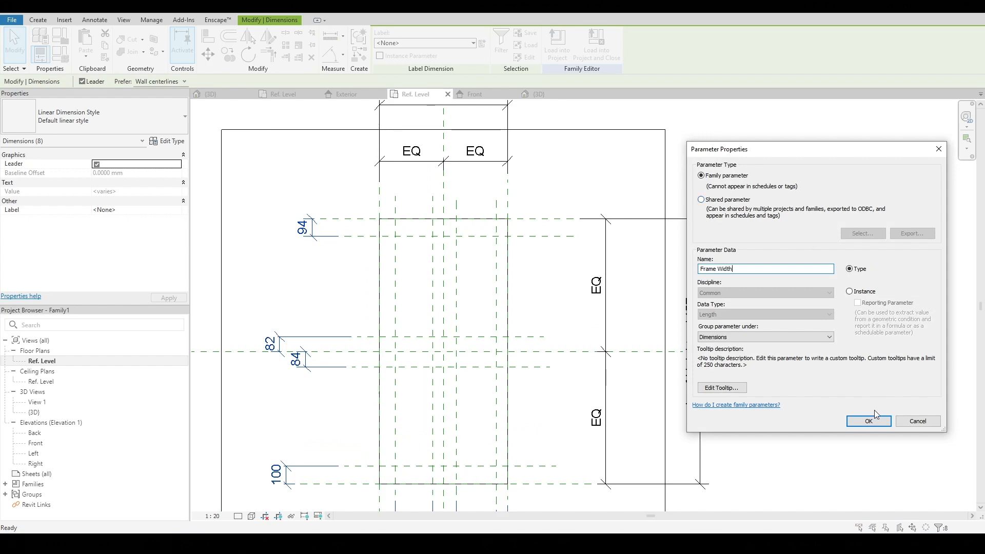
{"action": "left_click", "coordinate": [868, 421]}
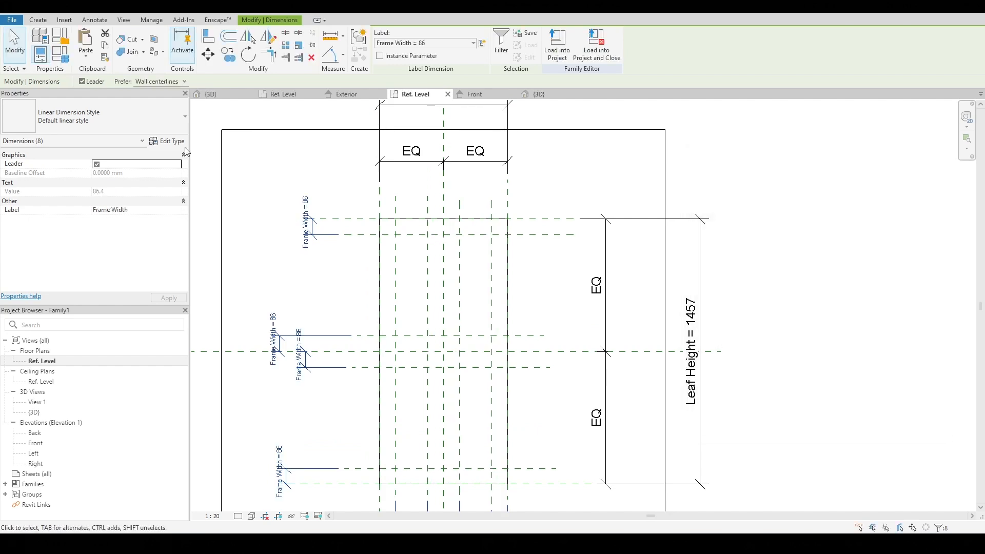
Set the Frame Width parameter to 50 mm in the family types and apply it to test the reference planes
{"action": "left_click", "coordinate": [62, 57]}
{"action": "left_click", "coordinate": [210, 145]}
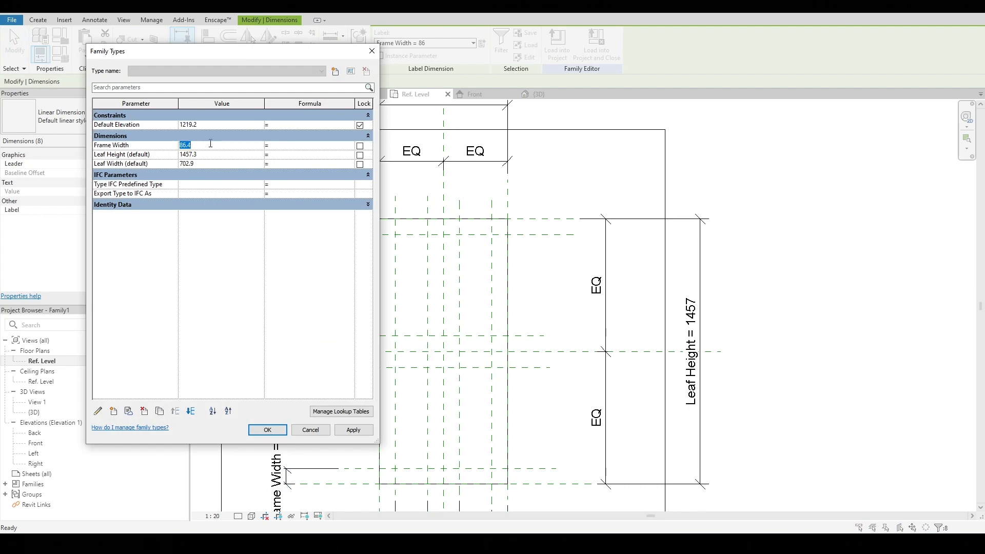
{"action": "left_click", "coordinate": [344, 433]}
{"action": "left_click", "coordinate": [267, 430]}
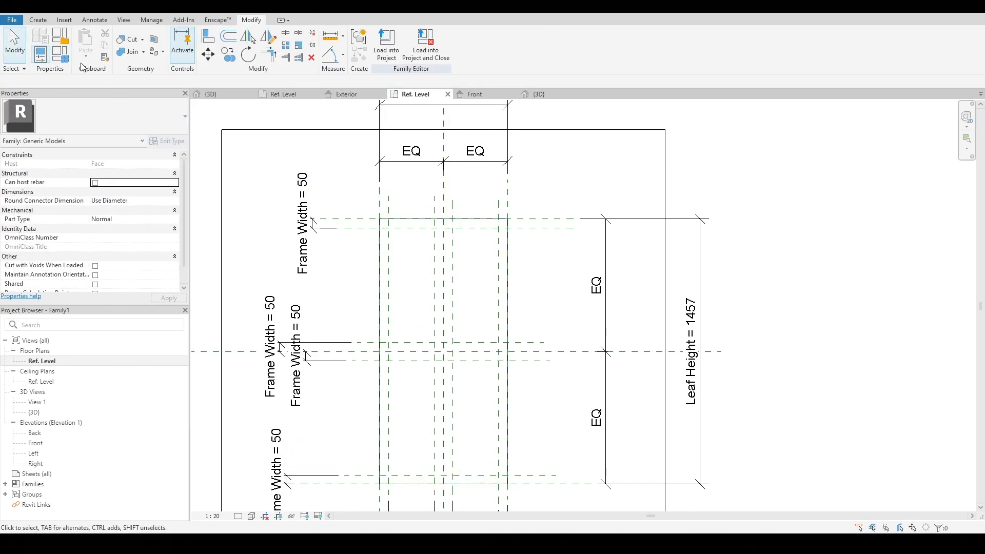
Set the Frame Width parameter to 75 mm in the family types and apply it to the leaf
{"action": "left_click", "coordinate": [58, 53]}
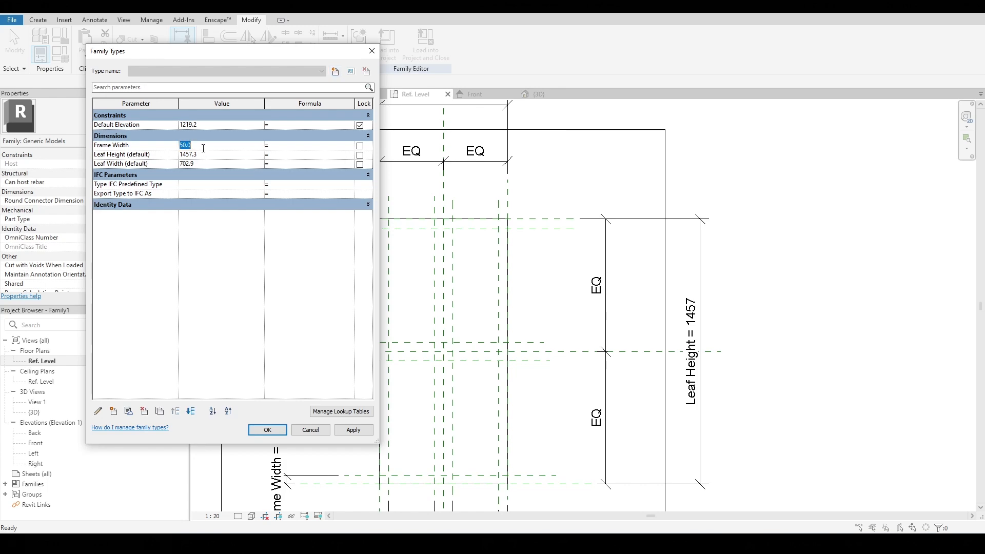
{"action": "left_click", "coordinate": [352, 433]}
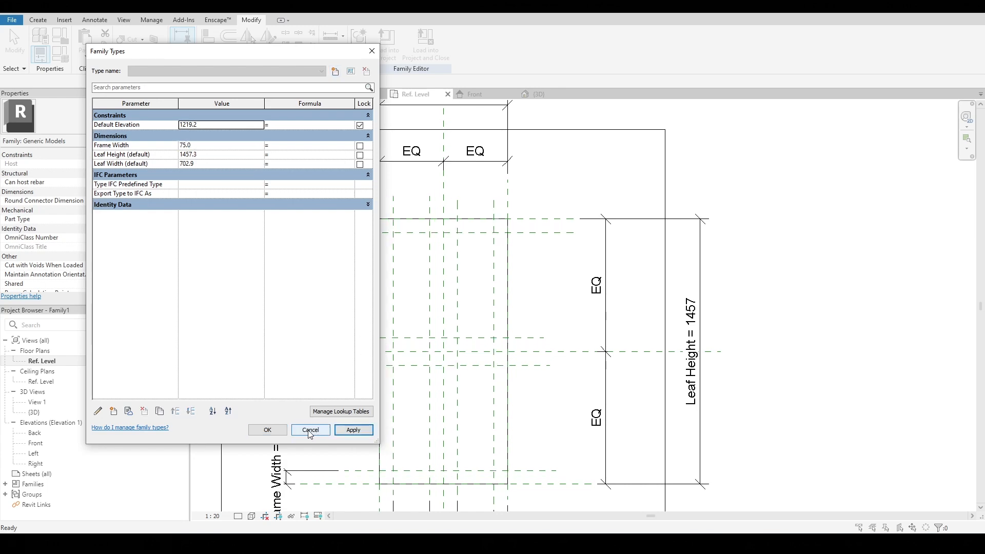
{"action": "left_click", "coordinate": [268, 429]}
{"action": "scroll", "coordinate": [456, 200], "scroll_direction": "up", "scroll_amount": 2}
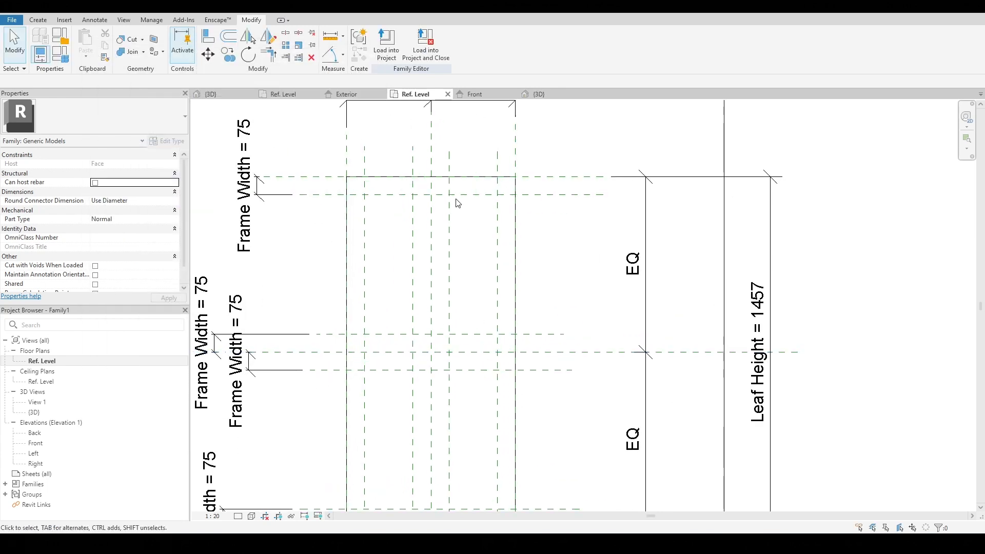
{"action": "scroll", "coordinate": [457, 202], "scroll_direction": "down", "scroll_amount": 3}
{"action": "scroll", "coordinate": [475, 280], "scroll_direction": "up", "scroll_amount": 2}
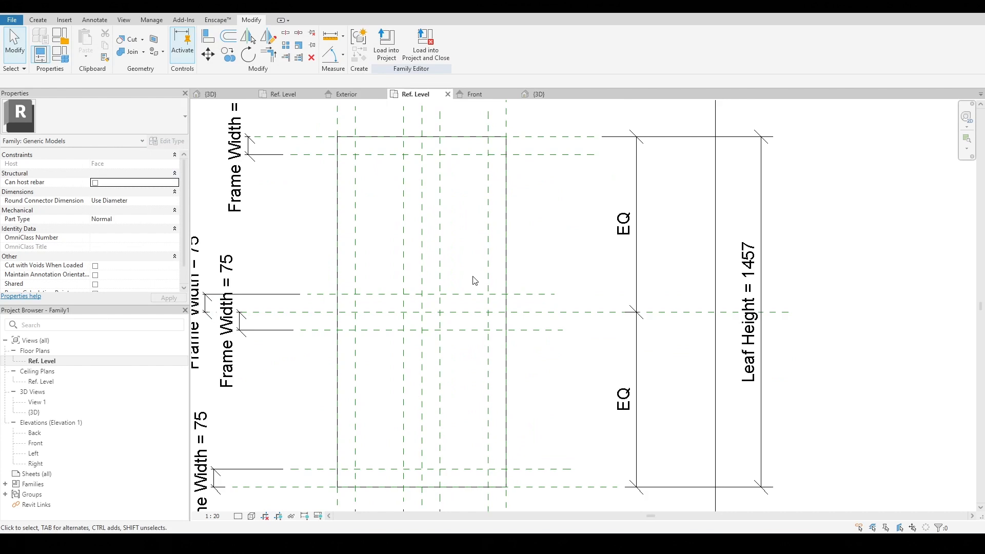
Open the sketch of the rectangular leaf extrusion for editing
{"action": "scroll", "coordinate": [474, 280], "scroll_direction": "down", "scroll_amount": 3}
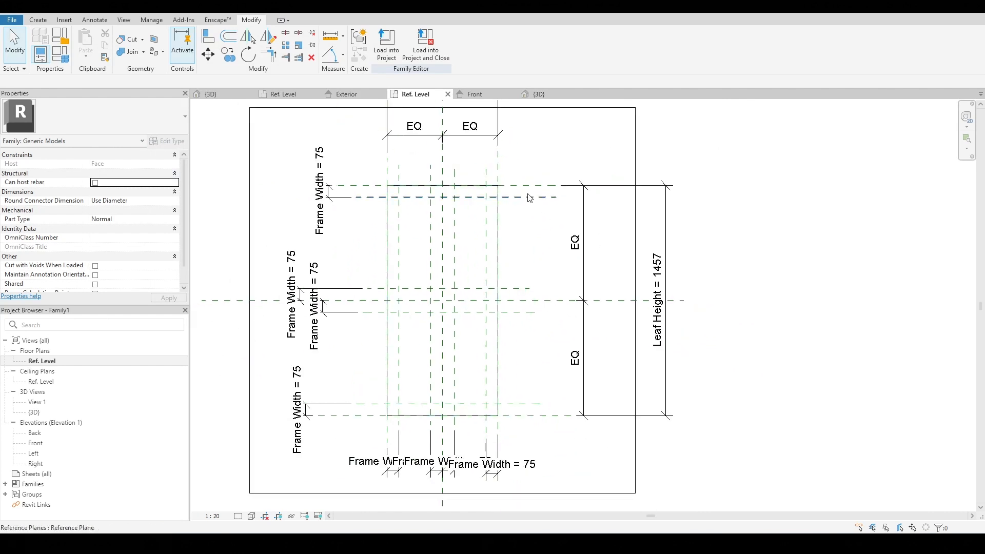
{"action": "left_click", "coordinate": [497, 237]}
{"action": "scroll", "coordinate": [471, 275], "scroll_direction": "up", "scroll_amount": 1}
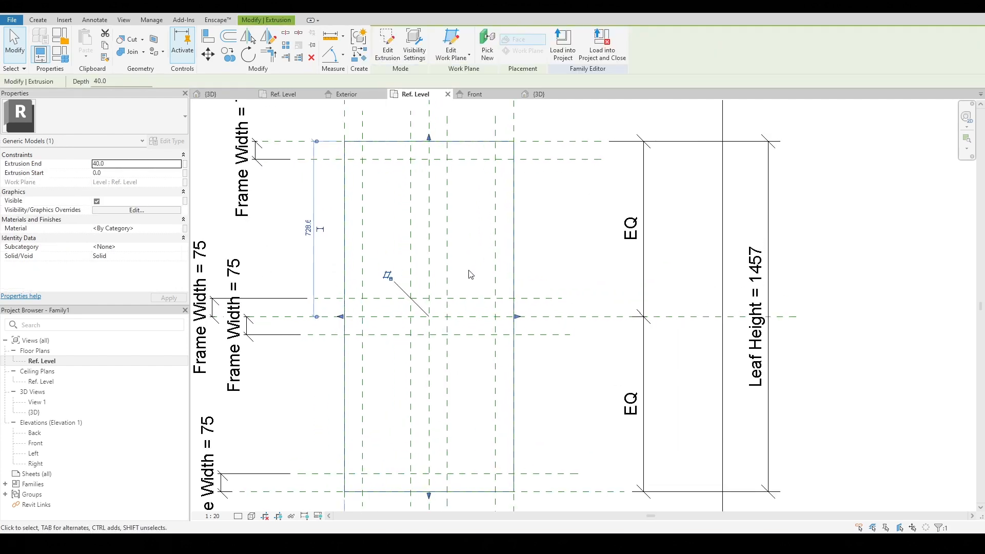
{"action": "left_click", "coordinate": [387, 45]}
{"action": "scroll", "coordinate": [486, 160], "scroll_direction": "down", "scroll_amount": 1}
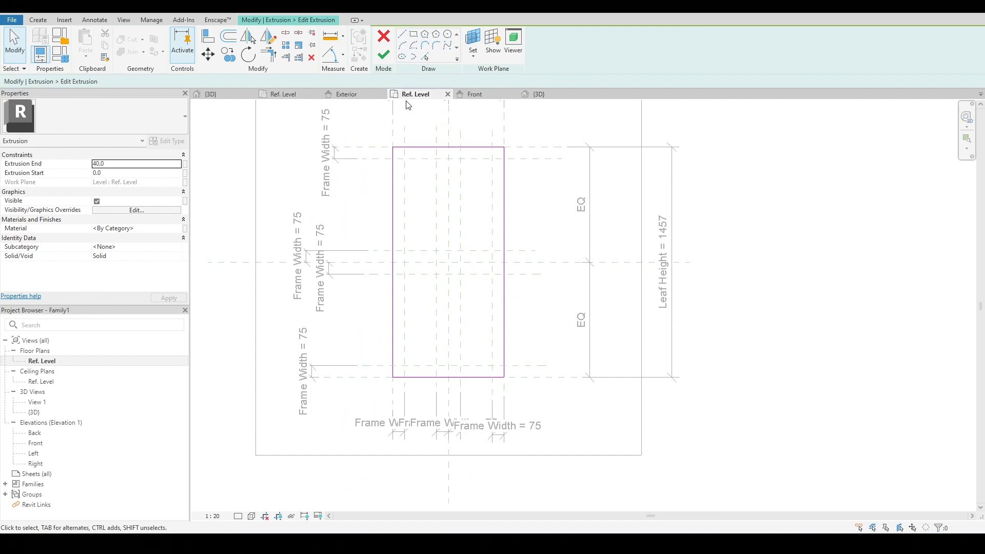
Add locked sketch lines along the four vertical and four horizontal inner reference planes of the frame
{"action": "left_click", "coordinate": [425, 56]}
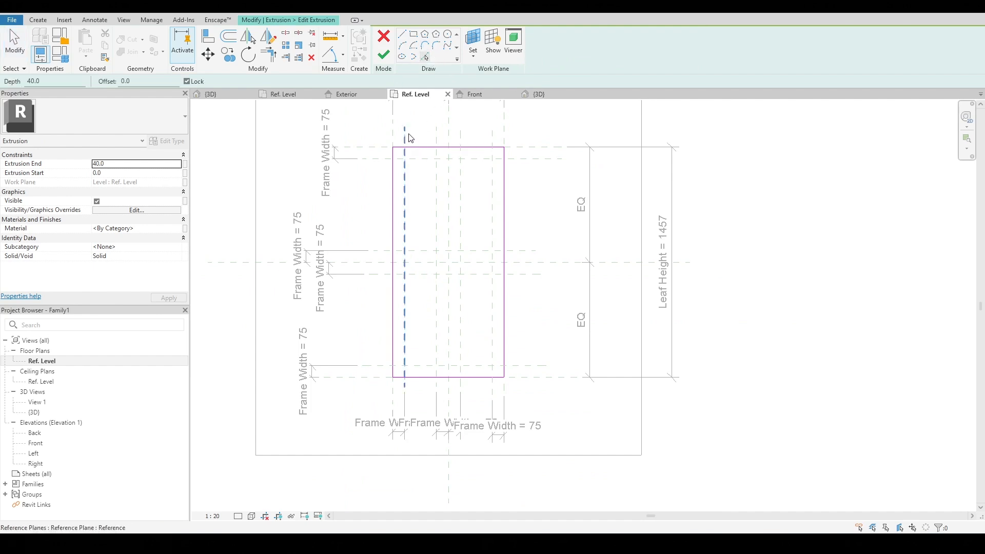
{"action": "left_click", "coordinate": [408, 137]}
{"action": "left_click", "coordinate": [419, 159]}
{"action": "left_click", "coordinate": [439, 136]}
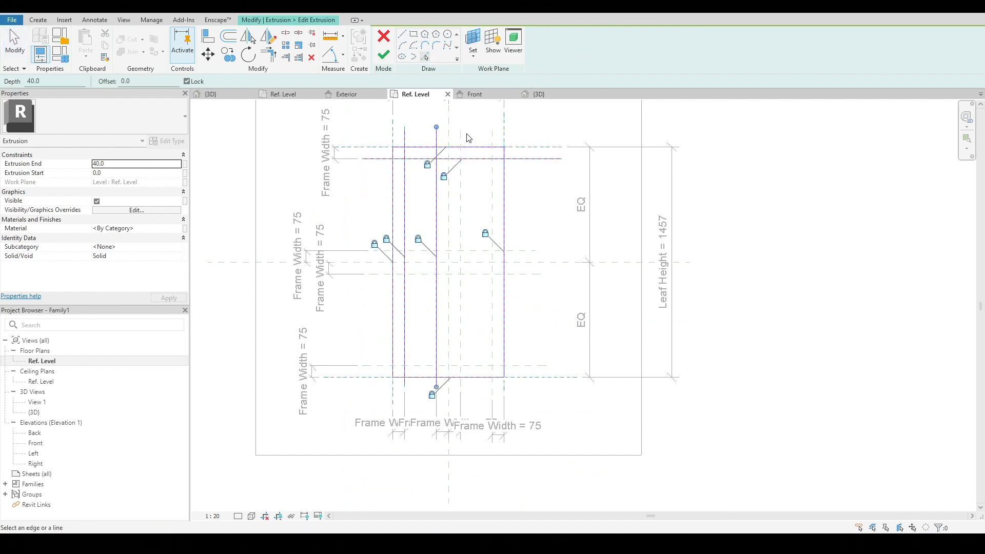
{"action": "left_click", "coordinate": [461, 138]}
{"action": "left_click", "coordinate": [493, 137]}
{"action": "left_click", "coordinate": [528, 255]}
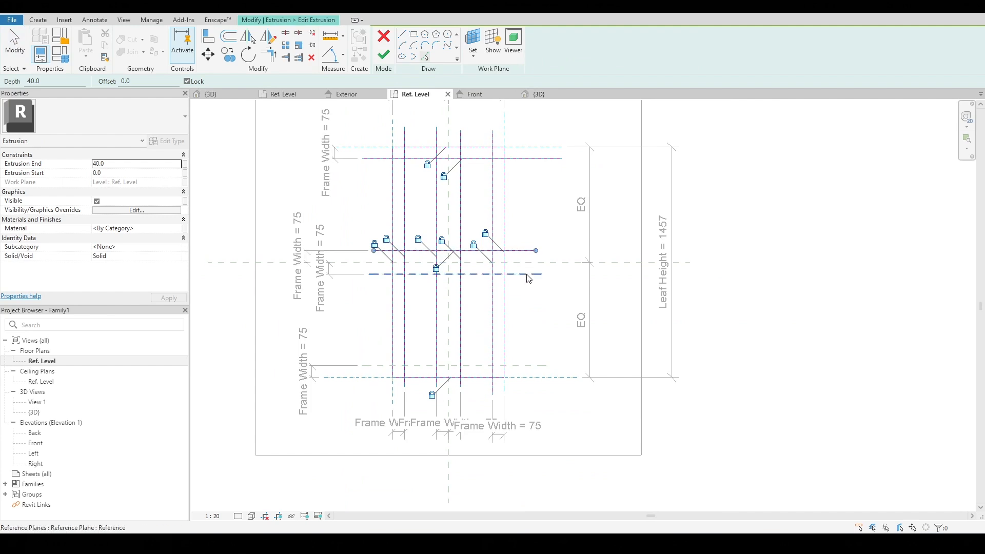
{"action": "left_click", "coordinate": [476, 367]}
{"action": "key", "text": "Escape"}
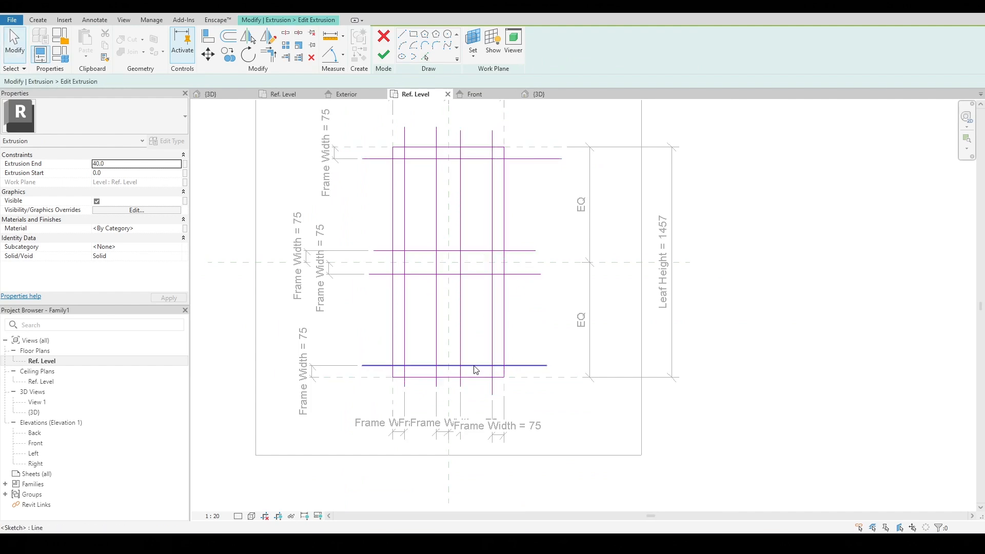
Trim the left inner vertical line and the lowest inner horizontal line to a corner at the frame's lower left
{"action": "key", "text": "t"}
{"action": "key", "text": "r"}
{"action": "left_click", "coordinate": [406, 362]}
{"action": "left_click", "coordinate": [415, 366]}
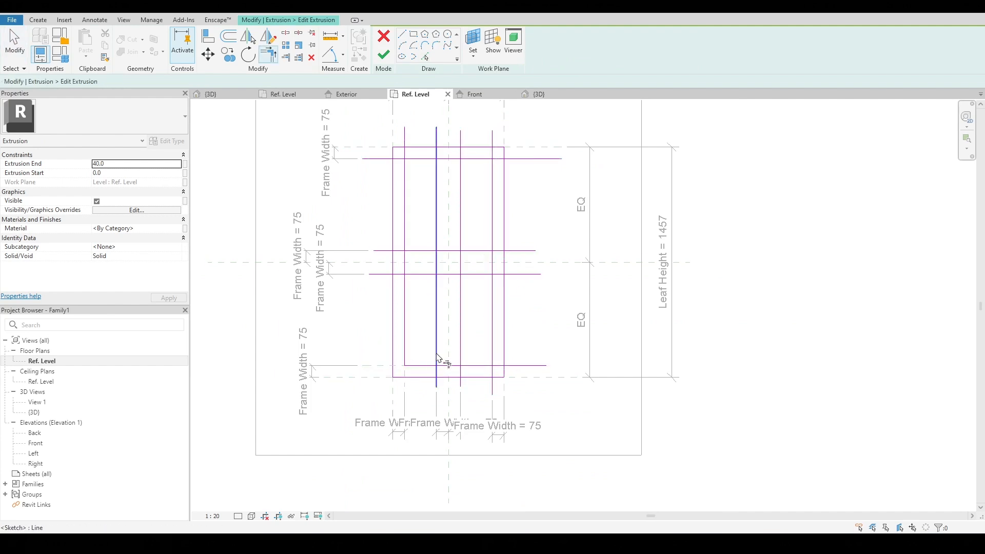
Split the inner sketch lines near the leaf's centre so each opening gets its own segments
{"action": "scroll", "coordinate": [457, 282], "scroll_direction": "up", "scroll_amount": 2}
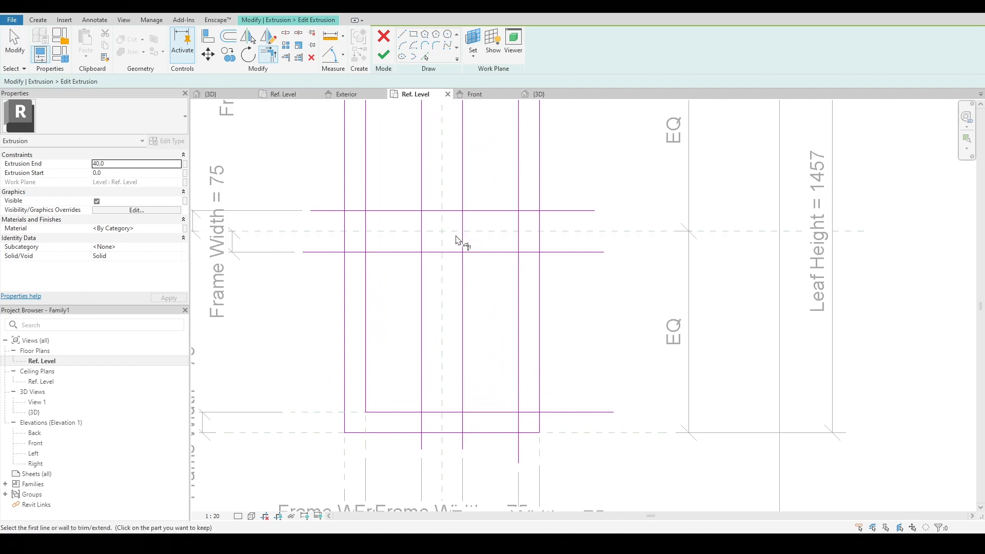
{"action": "scroll", "coordinate": [460, 238], "scroll_direction": "down", "scroll_amount": 1}
{"action": "middle_click_drag", "start_coordinate": [460, 154], "coordinate": [465, 180]}
{"action": "left_click", "coordinate": [286, 34]}
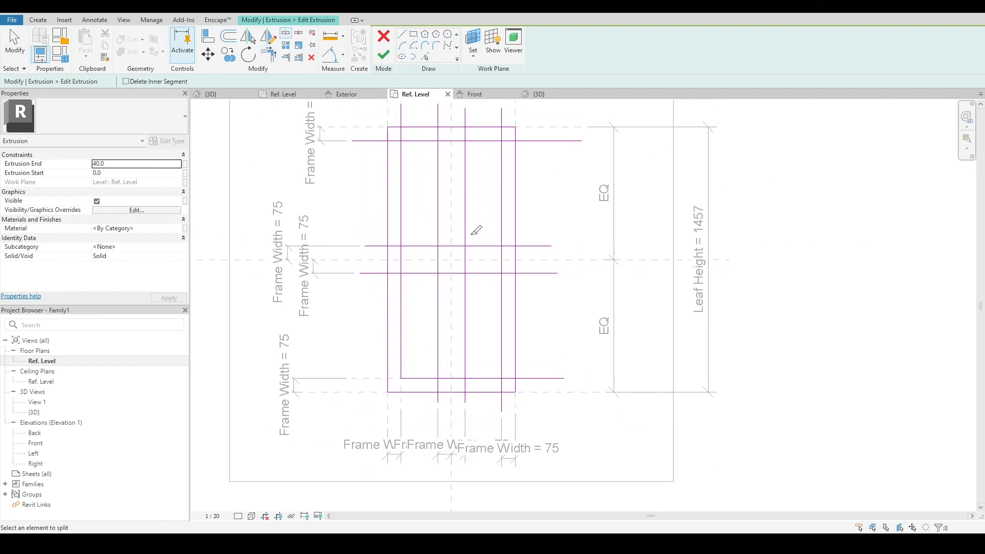
{"action": "left_click", "coordinate": [453, 245]}
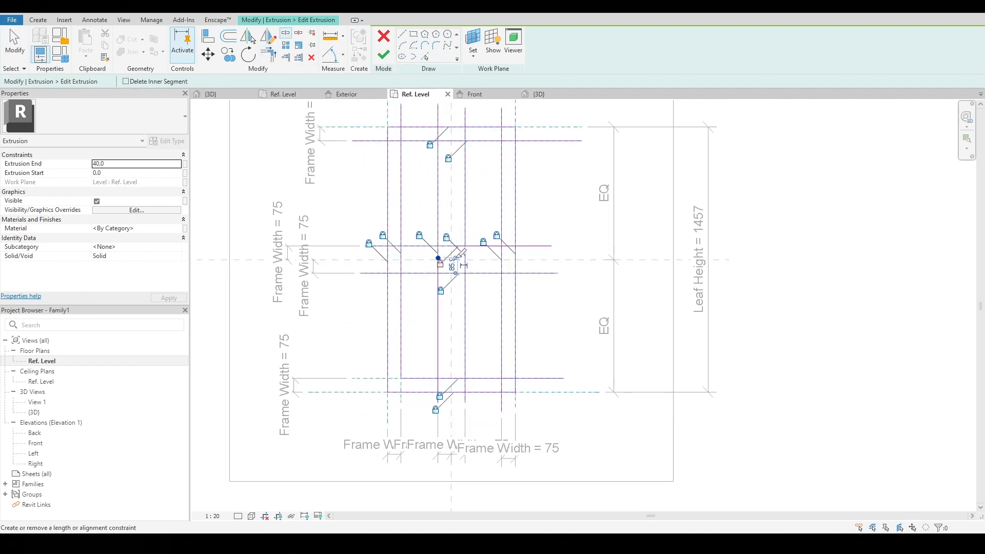
Trim the upper edge of the lower-left opening to its inner vertical line
{"action": "key", "text": "Escape"}
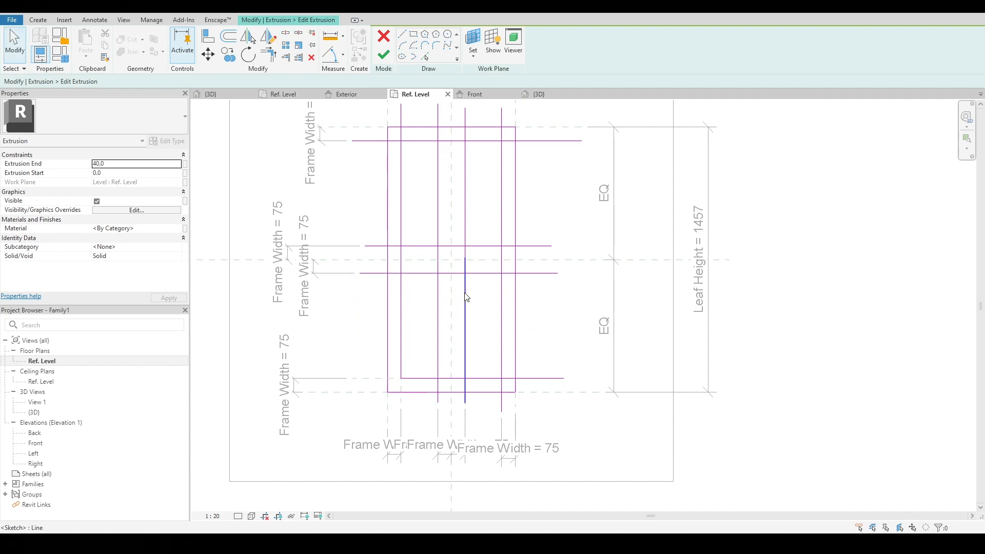
{"action": "key", "text": "t"}
{"action": "key", "text": "r"}
{"action": "left_click", "coordinate": [431, 275]}
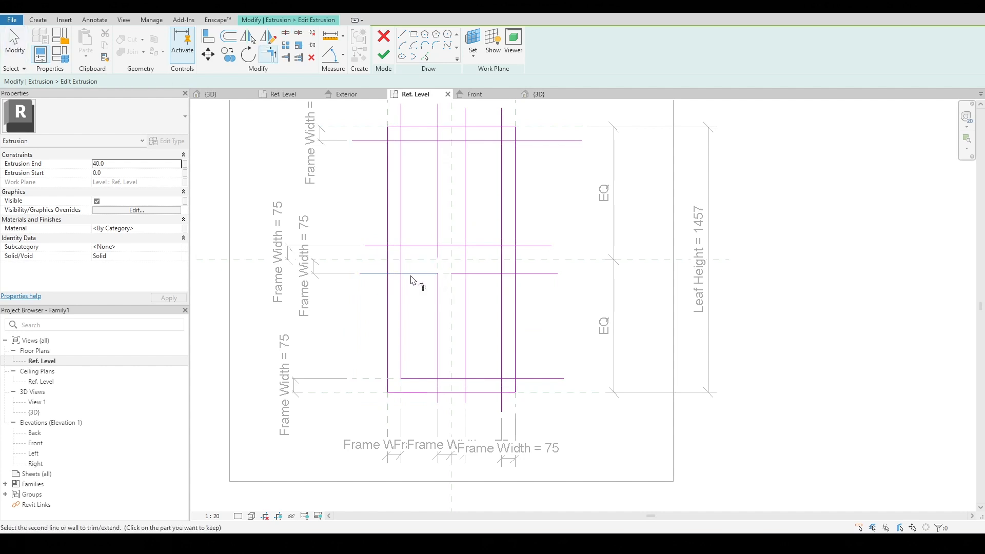
{"action": "left_click", "coordinate": [402, 290]}
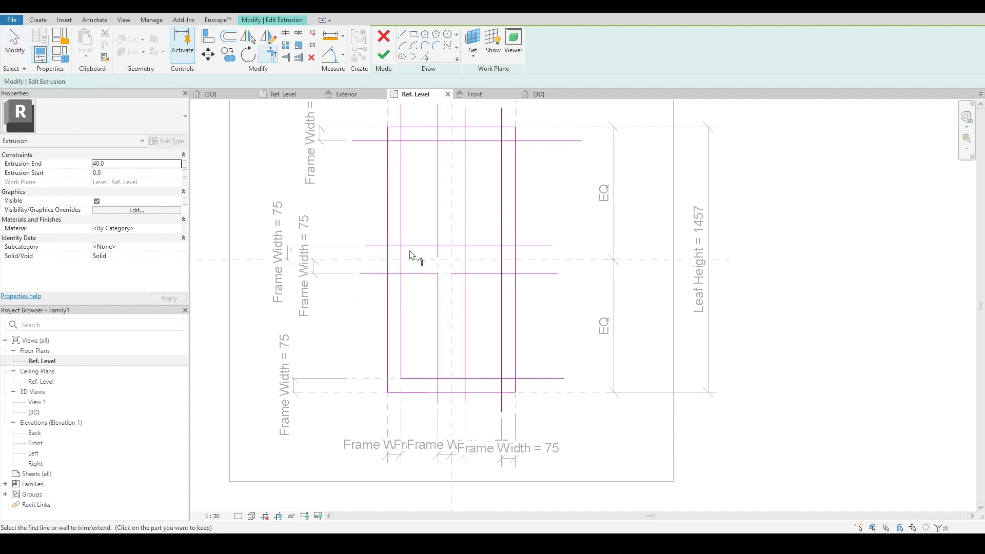
Split the left inner vertical line at mid-height and trim the lines into a closed upper-left rectangular opening
{"action": "key", "text": "s"}
{"action": "key", "text": "l"}
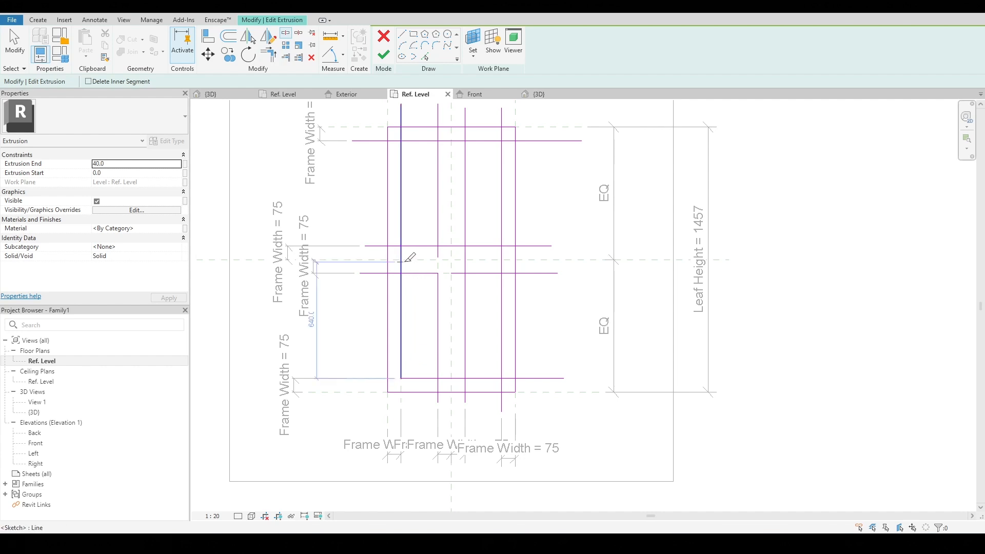
{"action": "key", "text": "Escape"}
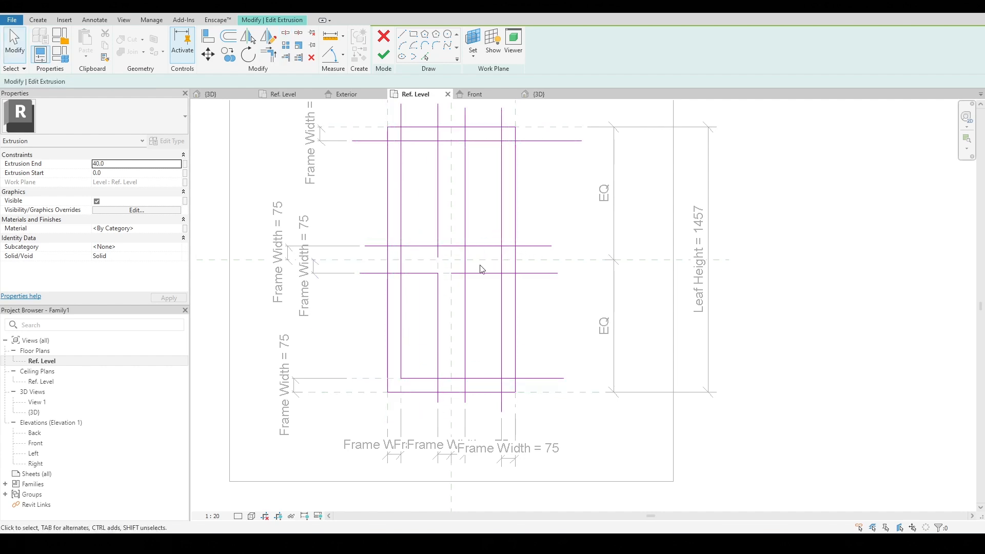
{"action": "middle_click_drag", "start_coordinate": [479, 266], "coordinate": [510, 305]}
{"action": "key", "text": "t"}
{"action": "key", "text": "r"}
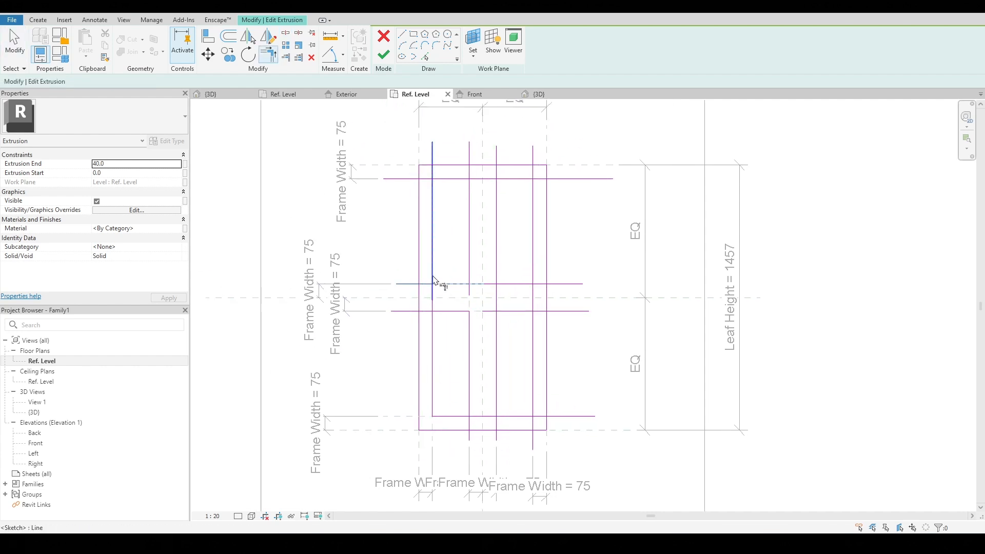
{"action": "left_click", "coordinate": [468, 273]}
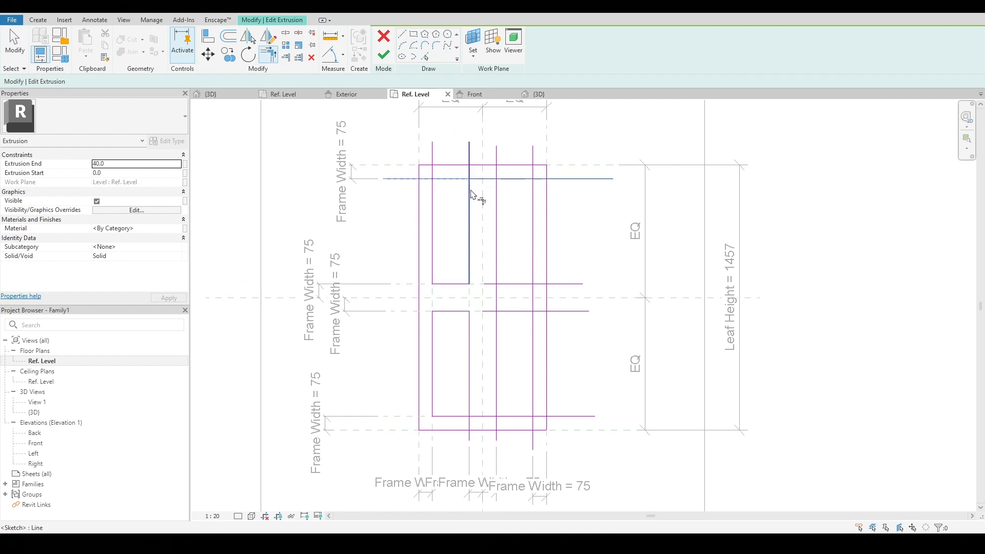
{"action": "left_click", "coordinate": [444, 179]}
{"action": "left_click", "coordinate": [444, 179]}
{"action": "left_click", "coordinate": [432, 194]}
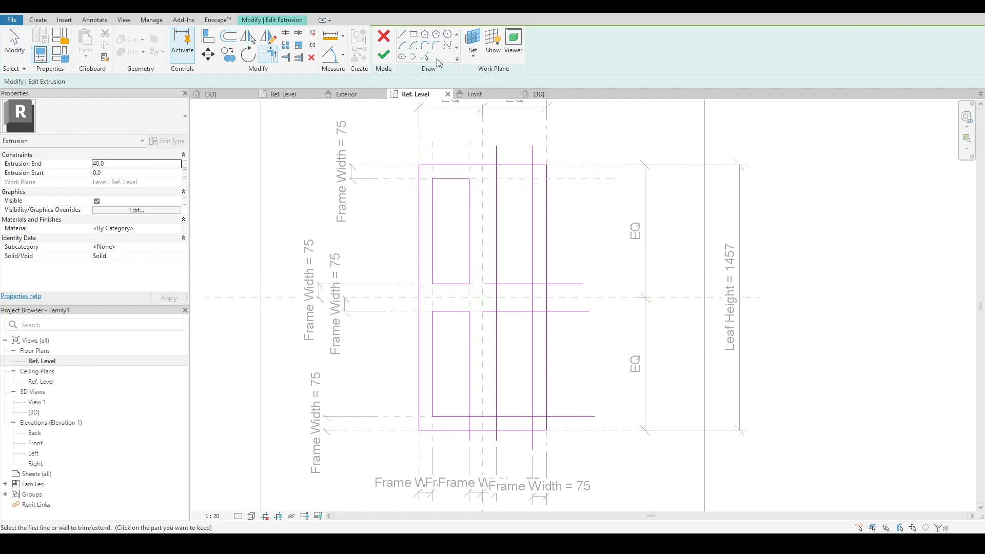
Add another locked line along the uppermost inner reference plane and trim the lines into a closed upper-right opening
{"action": "left_click", "coordinate": [425, 56]}
{"action": "left_click", "coordinate": [523, 179]}
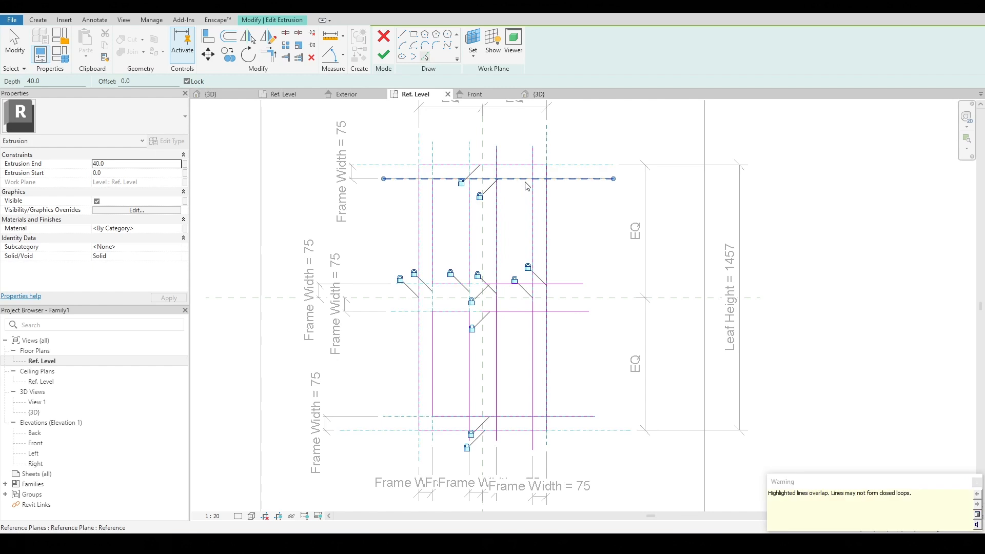
{"action": "key", "text": "t"}
{"action": "key", "text": "r"}
{"action": "left_click", "coordinate": [526, 179]}
{"action": "left_click", "coordinate": [497, 193]}
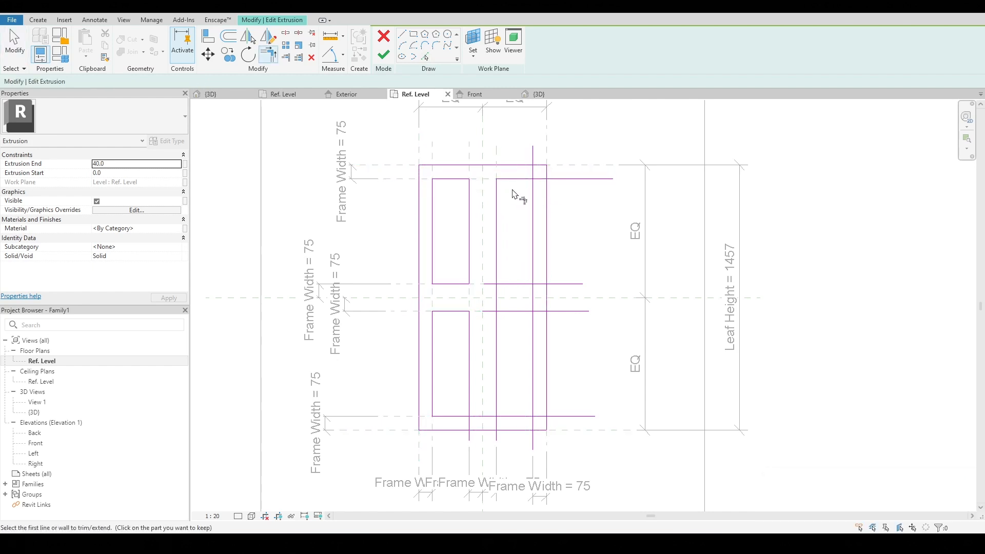
{"action": "left_click", "coordinate": [517, 179]}
{"action": "left_click", "coordinate": [531, 189]}
{"action": "left_click", "coordinate": [531, 280]}
{"action": "left_click", "coordinate": [527, 283]}
Trim the upper corners of the lower-right opening
{"action": "left_click", "coordinate": [531, 323]}
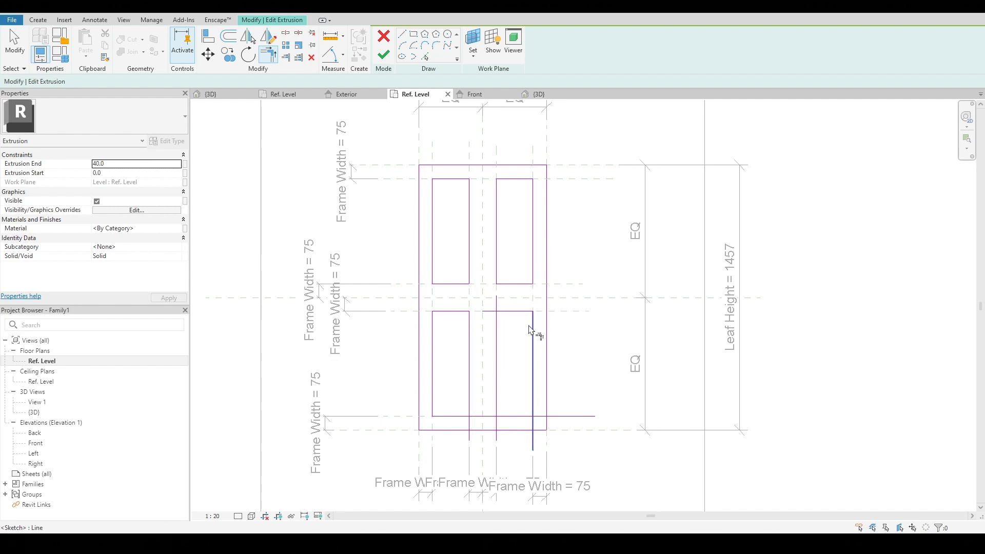
{"action": "left_click", "coordinate": [512, 311]}
{"action": "left_click", "coordinate": [497, 369]}
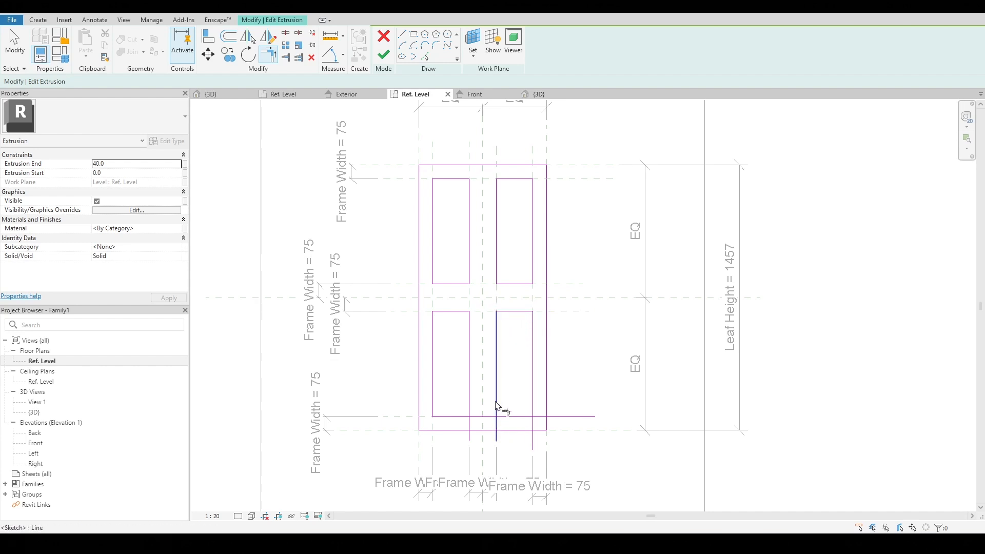
{"action": "left_click", "coordinate": [496, 406]}
Split the lowest inner horizontal line between the two lower openings and trim both openings closed at their lower corners
{"action": "key", "text": "Escape"}
{"action": "key", "text": "Escape"}
{"action": "key", "text": "s"}
{"action": "key", "text": "l"}
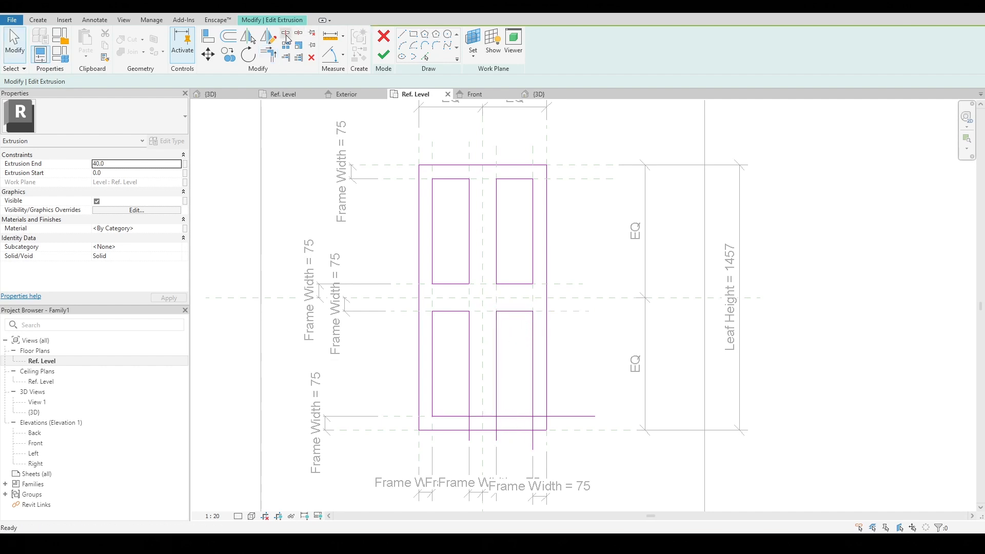
{"action": "left_click", "coordinate": [485, 416]}
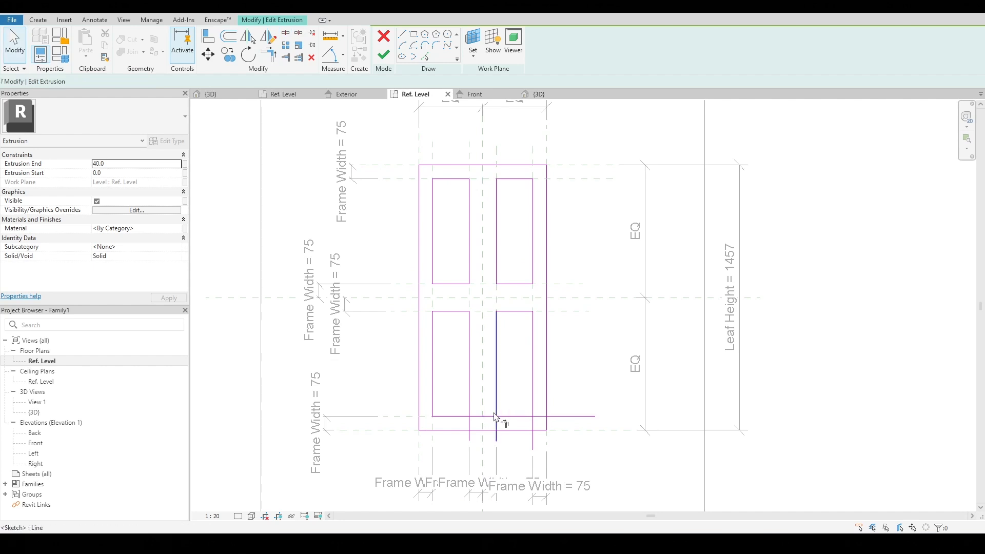
{"action": "left_click", "coordinate": [505, 417]}
{"action": "left_click", "coordinate": [534, 411]}
{"action": "left_click", "coordinate": [518, 416]}
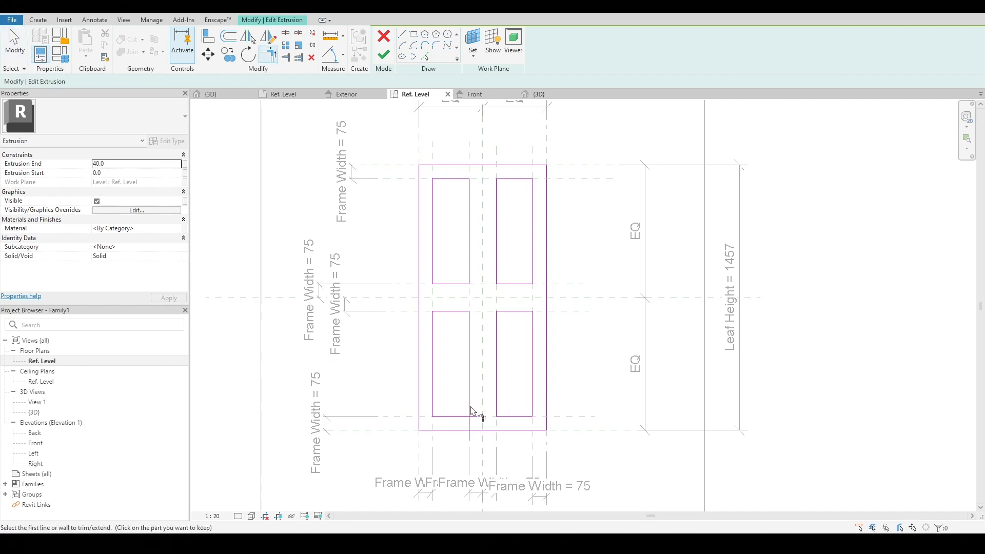
{"action": "left_click", "coordinate": [471, 406]}
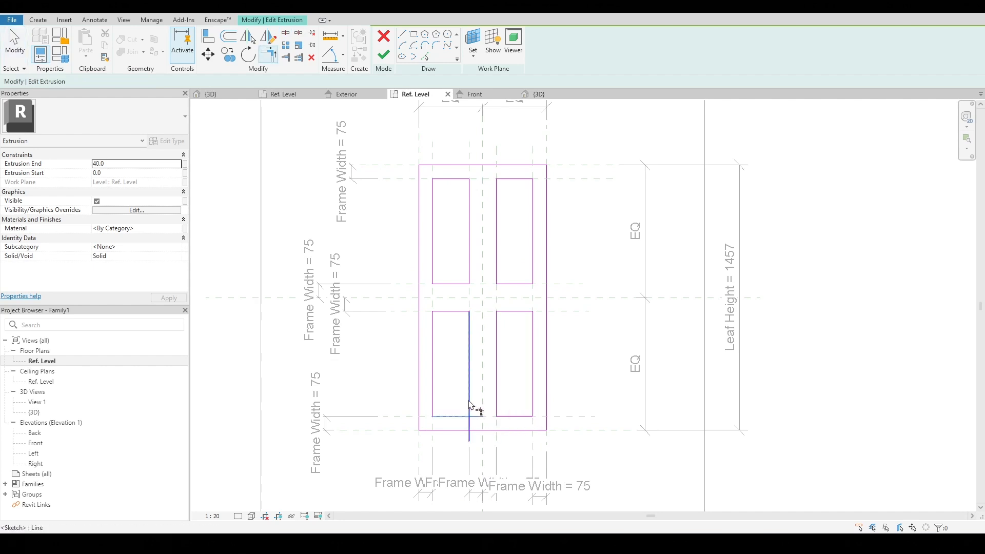
{"action": "left_click", "coordinate": [469, 401]}
Finish the extrusion sketch with its four openings and deselect the leaf frame
{"action": "scroll", "coordinate": [471, 402], "scroll_direction": "down", "scroll_amount": 3}
{"action": "scroll", "coordinate": [514, 311], "scroll_direction": "up", "scroll_amount": 1}
{"action": "scroll", "coordinate": [445, 134], "scroll_direction": "up", "scroll_amount": 3}
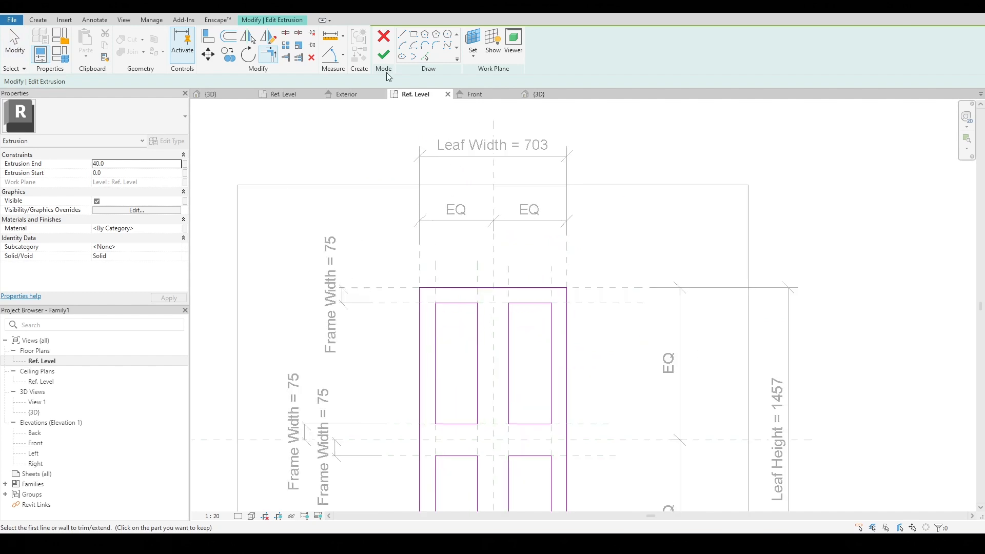
{"action": "left_click", "coordinate": [384, 54]}
{"action": "scroll", "coordinate": [426, 257], "scroll_direction": "down", "scroll_amount": 2}
{"action": "scroll", "coordinate": [420, 239], "scroll_direction": "up", "scroll_amount": 1}
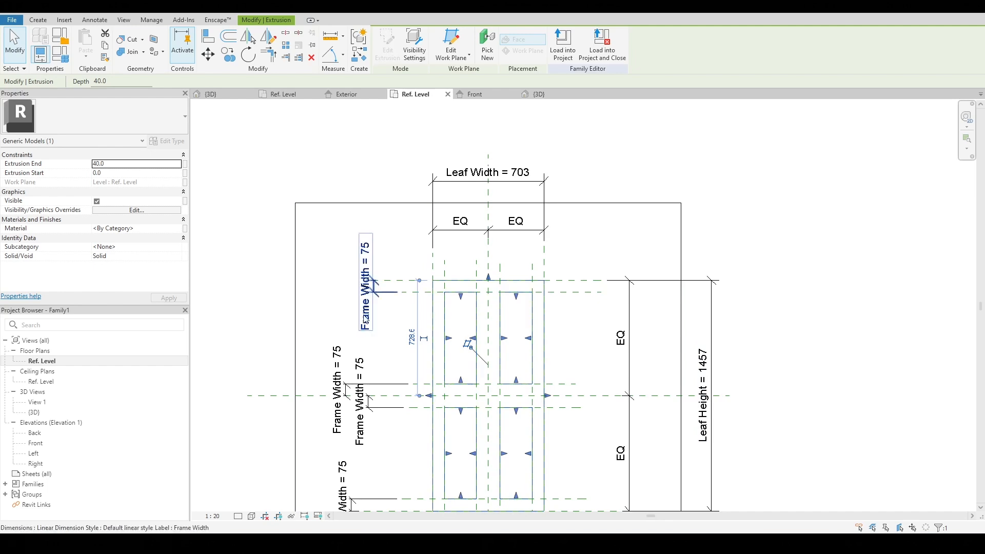
{"action": "scroll", "coordinate": [593, 407], "scroll_direction": "up", "scroll_amount": 2}
{"action": "left_click", "coordinate": [591, 408]}
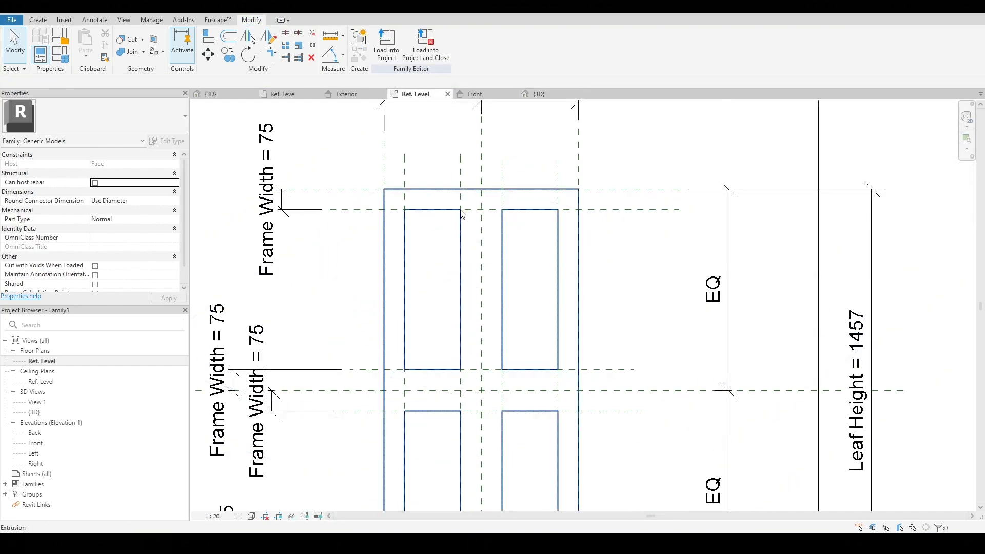
{"action": "scroll", "coordinate": [460, 210], "scroll_direction": "down", "scroll_amount": 1}
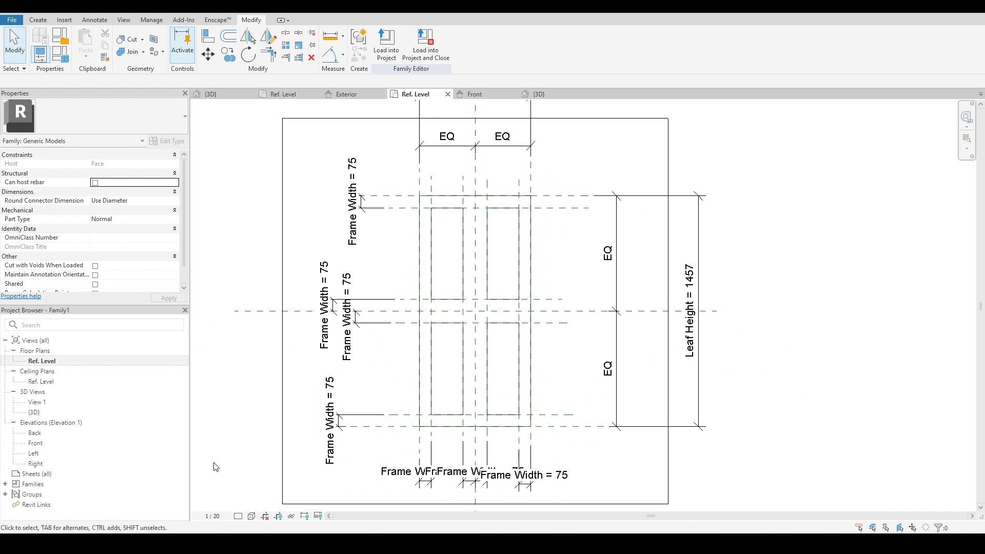
In the Front elevation, draw a horizontal reference plane across the leaf just below its upper face
{"action": "double_click", "coordinate": [50, 444]}
{"action": "scroll", "coordinate": [537, 320], "scroll_direction": "up", "scroll_amount": 3}
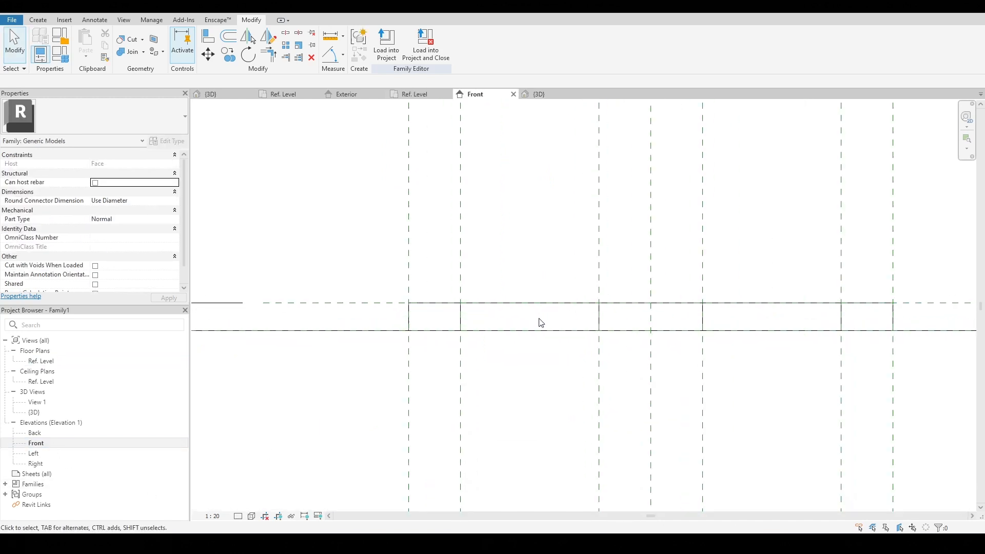
{"action": "key", "text": "r"}
{"action": "key", "text": "p"}
{"action": "scroll", "coordinate": [356, 309], "scroll_direction": "down", "scroll_amount": 2}
{"action": "left_click", "coordinate": [338, 311]}
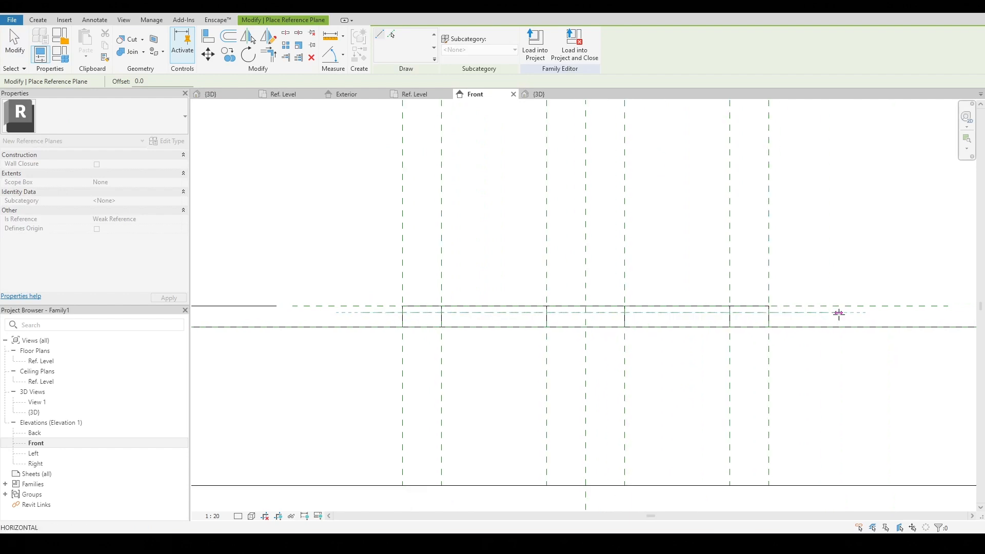
{"action": "left_click", "coordinate": [840, 313]}
Draw a second horizontal reference plane across the leaf just above its lower face
{"action": "scroll", "coordinate": [365, 320], "scroll_direction": "up", "scroll_amount": 2}
{"action": "left_click", "coordinate": [366, 323]}
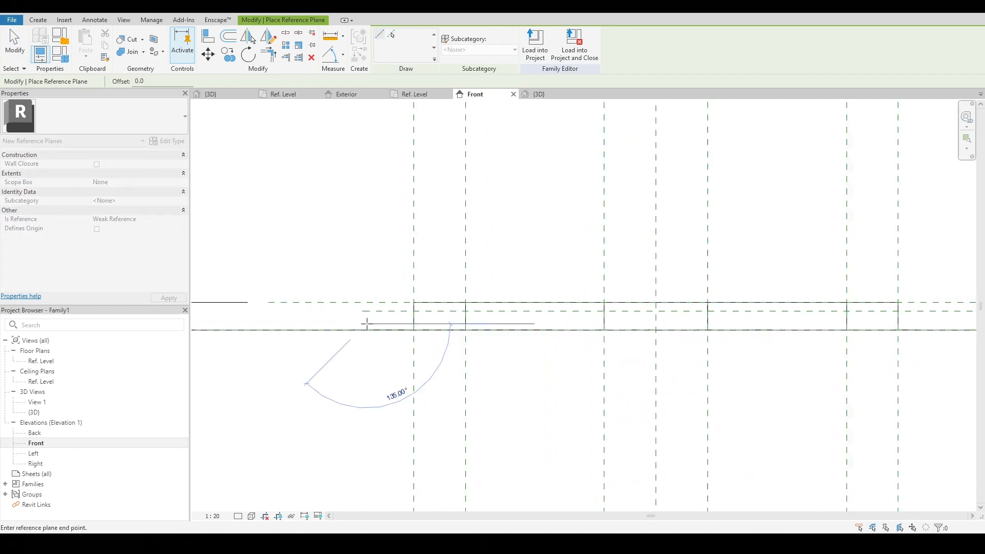
{"action": "left_click", "coordinate": [919, 328]}
{"action": "key", "text": "Escape"}
{"action": "key", "text": "Escape"}
{"action": "scroll", "coordinate": [824, 336], "scroll_direction": "down", "scroll_amount": 2}
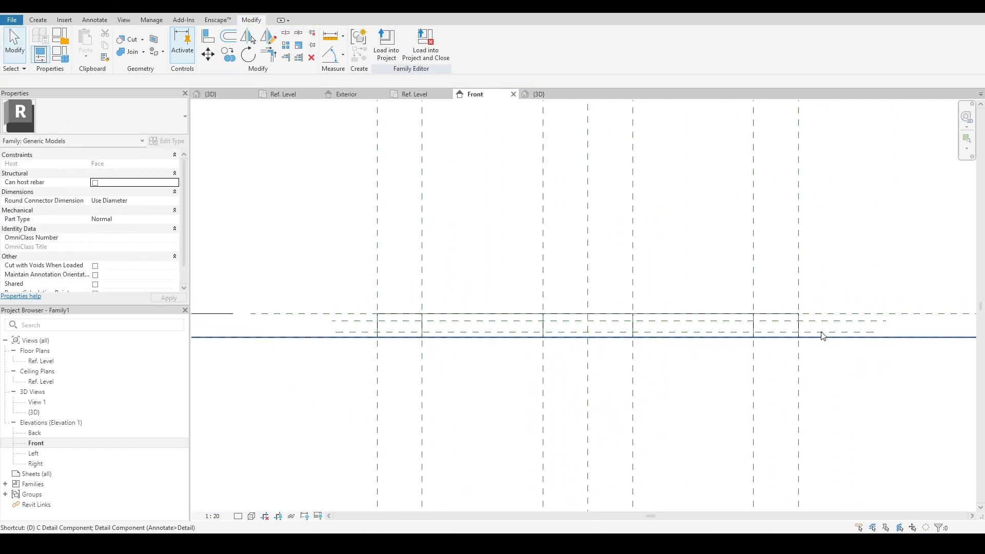
Add an aligned dimension between the leaf's upper face plane and the reference plane just below it
{"action": "key", "text": "d"}
{"action": "key", "text": "i"}
{"action": "scroll", "coordinate": [822, 331], "scroll_direction": "down", "scroll_amount": 1}
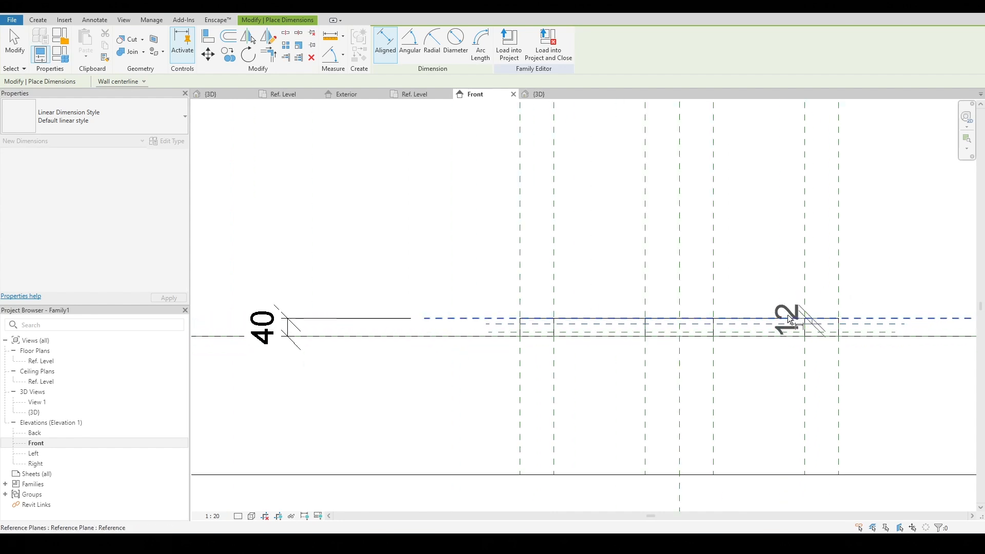
{"action": "scroll", "coordinate": [500, 302], "scroll_direction": "up", "scroll_amount": 2}
{"action": "key", "text": "Escape"}
{"action": "key", "text": "Escape"}
Set the upper inner reference plane's offset from the leaf's upper face to 10 mm
{"action": "left_click", "coordinate": [435, 332]}
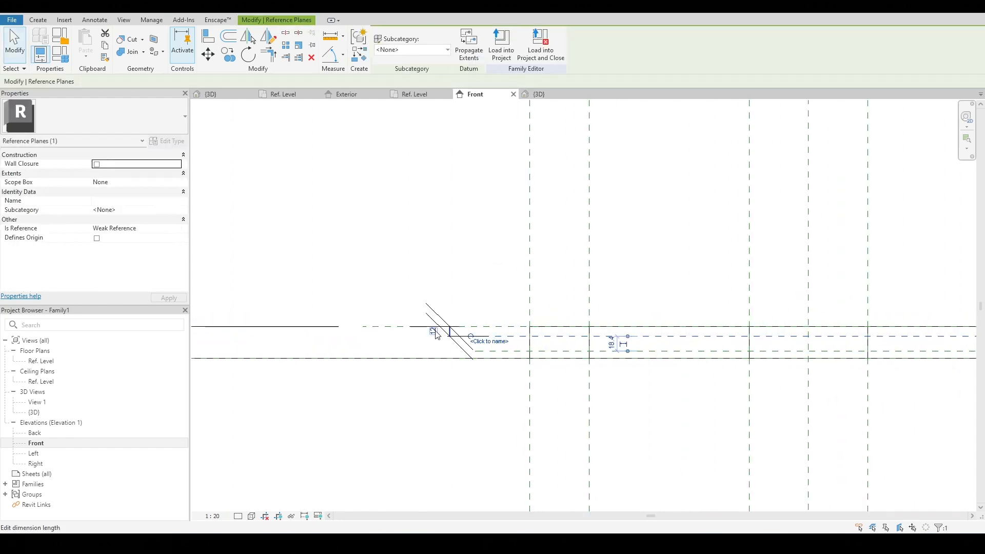
{"action": "left_click", "coordinate": [435, 333]}
{"action": "type", "text": "10"}
{"action": "key", "text": "Return"}
{"action": "left_click", "coordinate": [434, 255]}
{"action": "scroll", "coordinate": [434, 254], "scroll_direction": "down", "scroll_amount": 2}
{"action": "left_click", "coordinate": [414, 302]}
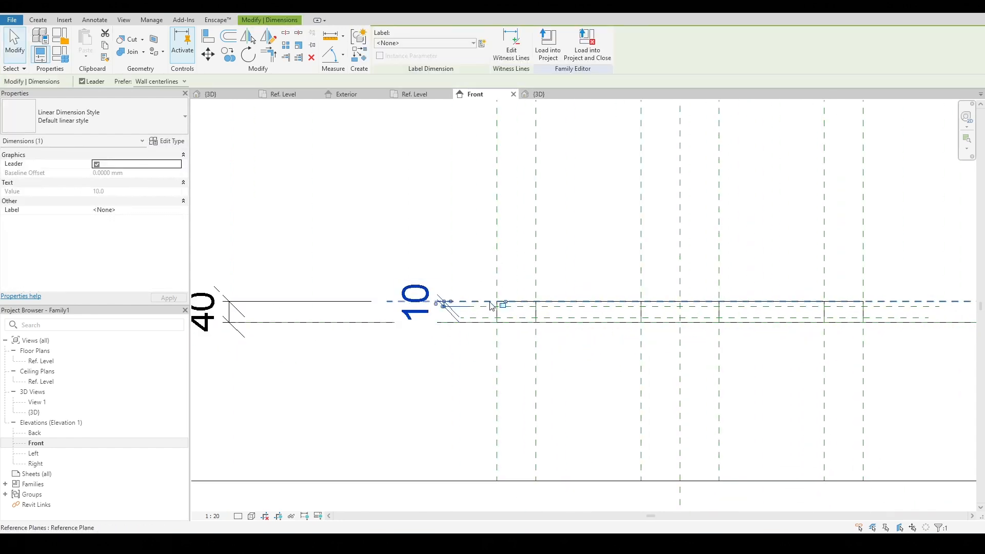
{"action": "key", "text": "Escape"}
Add an aligned dimension between the leaf's lower face and the reference plane just above it
{"action": "middle_click_drag", "start_coordinate": [647, 306], "coordinate": [521, 307]}
{"action": "key", "text": "d"}
{"action": "key", "text": "i"}
{"action": "scroll", "coordinate": [780, 341], "scroll_direction": "up", "scroll_amount": 2}
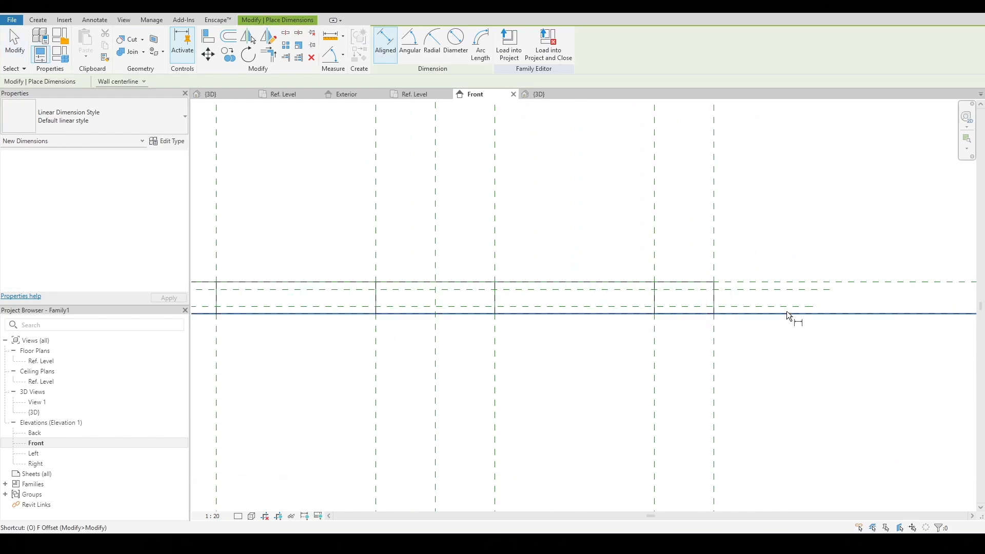
{"action": "left_click", "coordinate": [787, 313]}
{"action": "scroll", "coordinate": [785, 314], "scroll_direction": "down", "scroll_amount": 2}
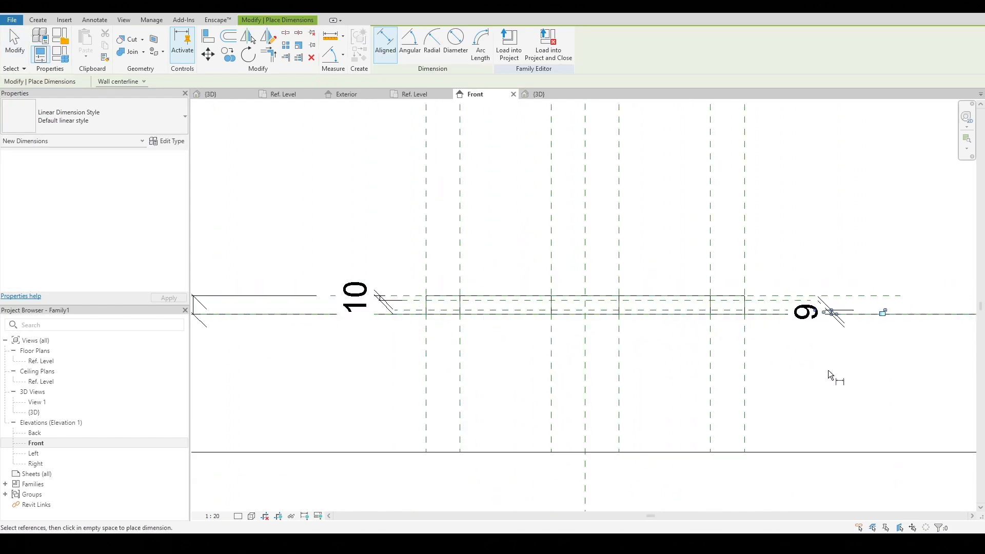
{"action": "key", "text": "Escape"}
{"action": "key", "text": "Escape"}
Set the lower inner reference plane's offset from the leaf's lower face to 10 mm
{"action": "left_click", "coordinate": [776, 312]}
{"action": "left_click", "coordinate": [816, 312]}
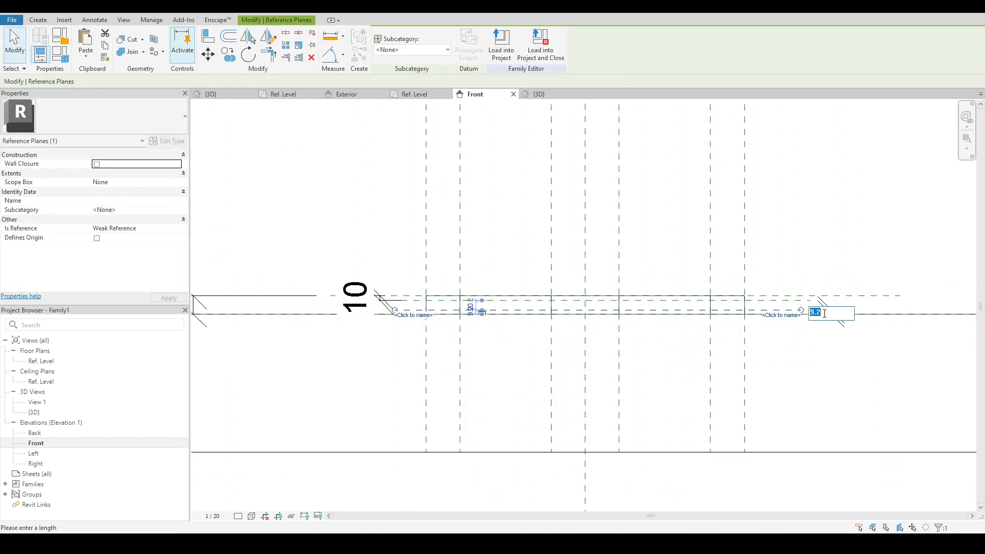
{"action": "type", "text": "10"}
{"action": "key", "text": "Return"}
{"action": "key", "text": "Escape"}
{"action": "scroll", "coordinate": [856, 325], "scroll_direction": "up", "scroll_amount": 2}
{"action": "left_click", "coordinate": [875, 313]}
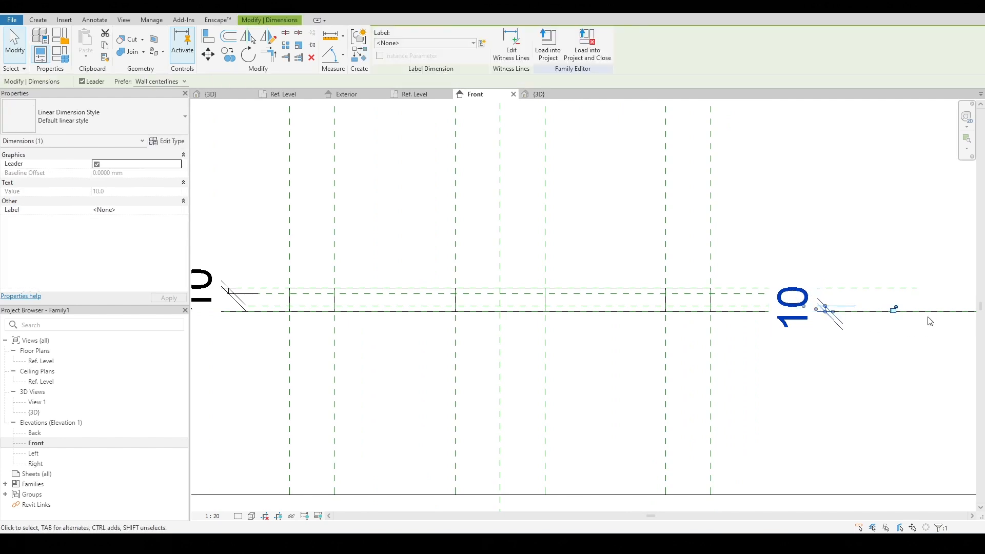
{"action": "key", "text": "Escape"}
{"action": "scroll", "coordinate": [844, 387], "scroll_direction": "down", "scroll_amount": 2}
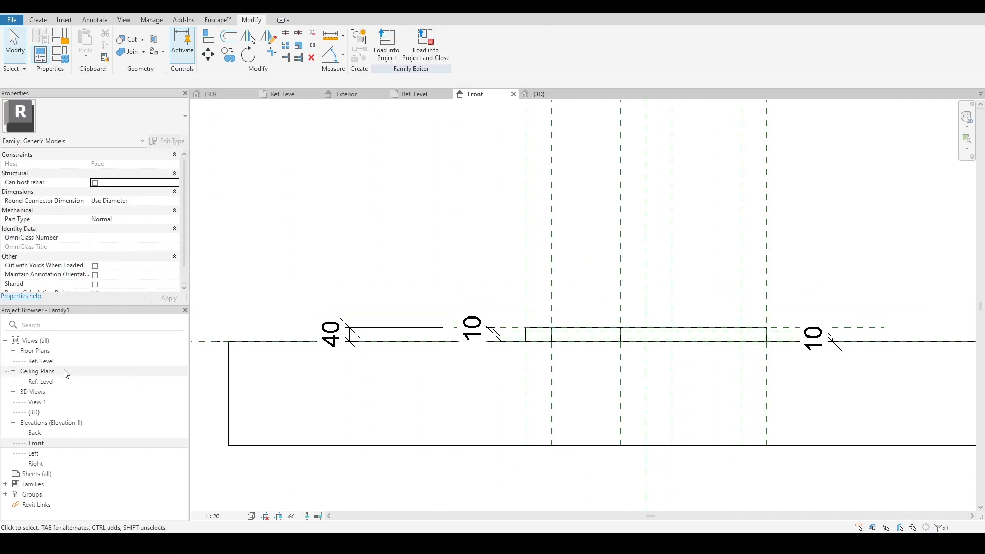
In the Ref. Level floor plan, start an extrusion and pick locked sketch lines on the six reference planes bounding the two upper openings
{"action": "double_click", "coordinate": [41, 360]}
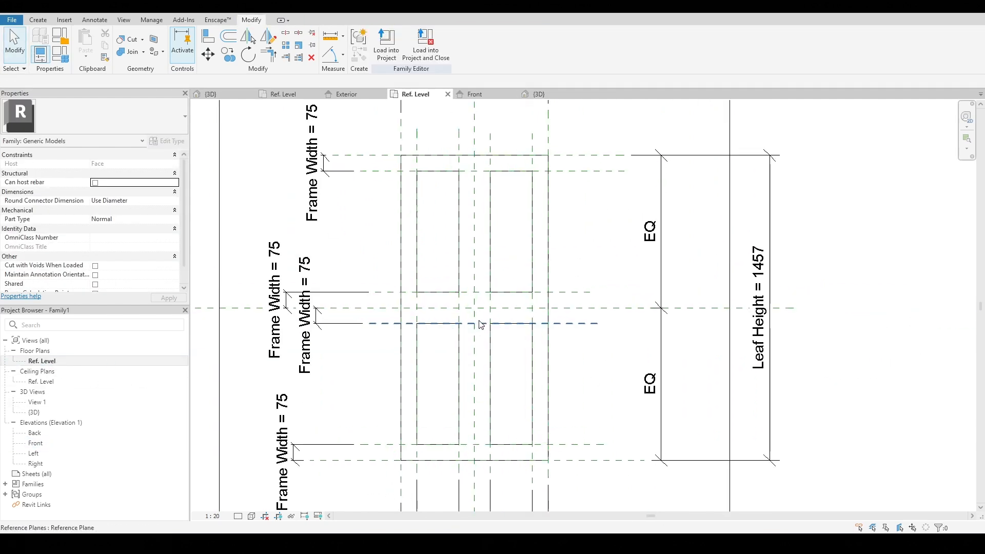
{"action": "left_click", "coordinate": [38, 20]}
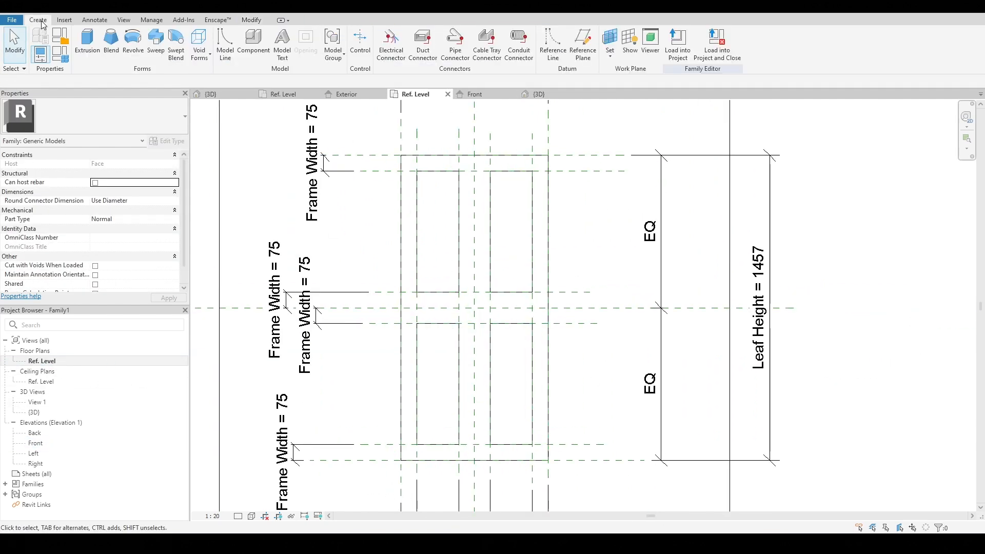
{"action": "left_click", "coordinate": [89, 43]}
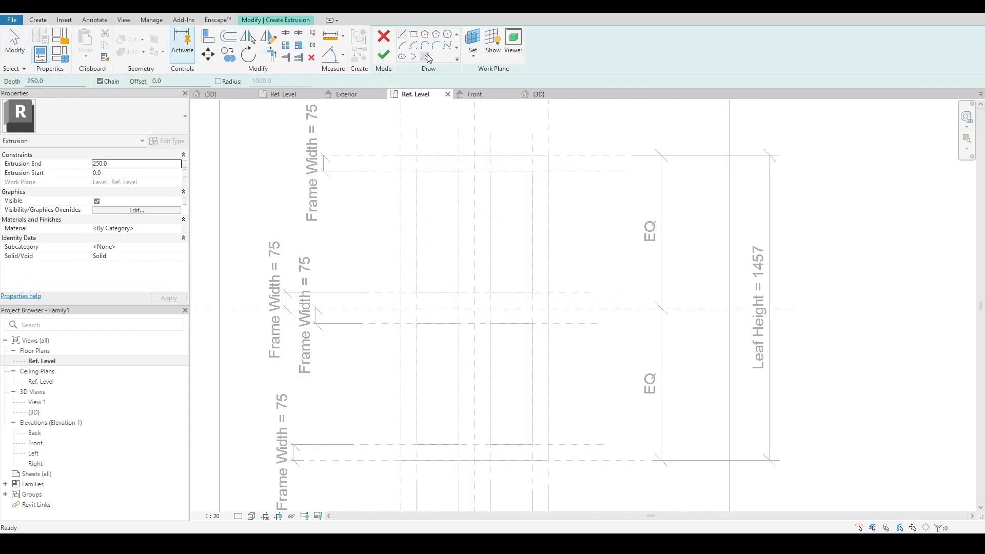
{"action": "left_click", "coordinate": [426, 57]}
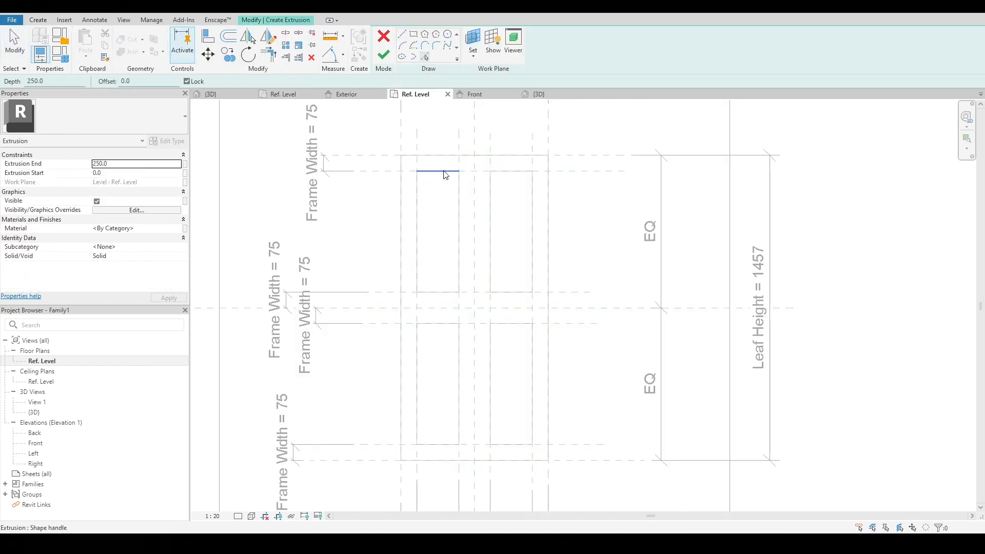
{"action": "left_click", "coordinate": [416, 160]}
{"action": "left_click", "coordinate": [392, 174]}
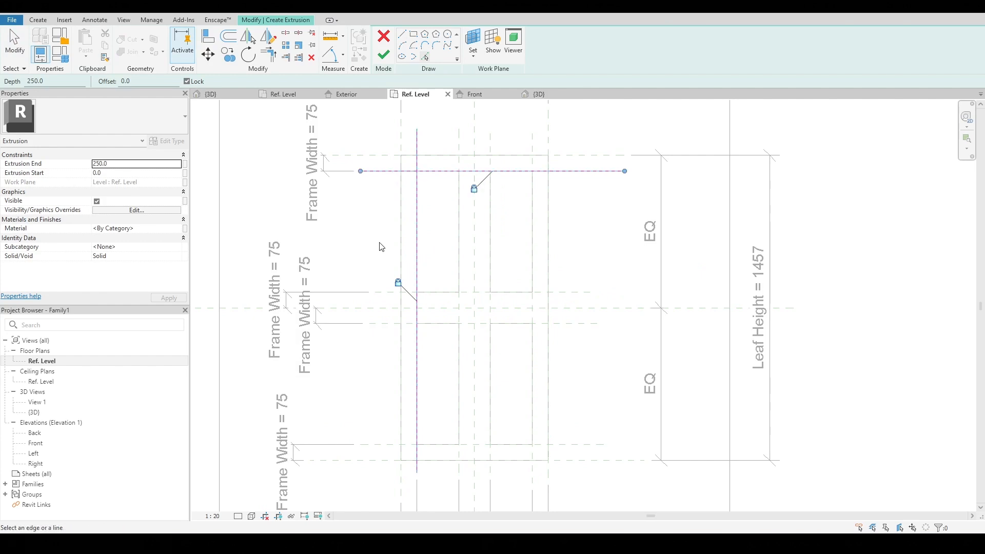
{"action": "left_click", "coordinate": [385, 292]}
{"action": "left_click", "coordinate": [461, 144]}
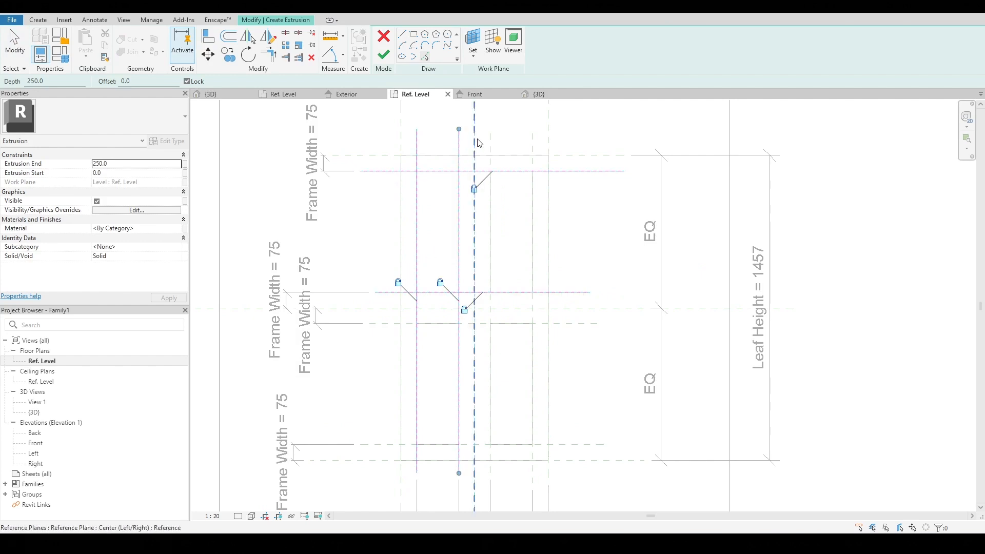
{"action": "left_click", "coordinate": [491, 139]}
{"action": "left_click", "coordinate": [531, 146]}
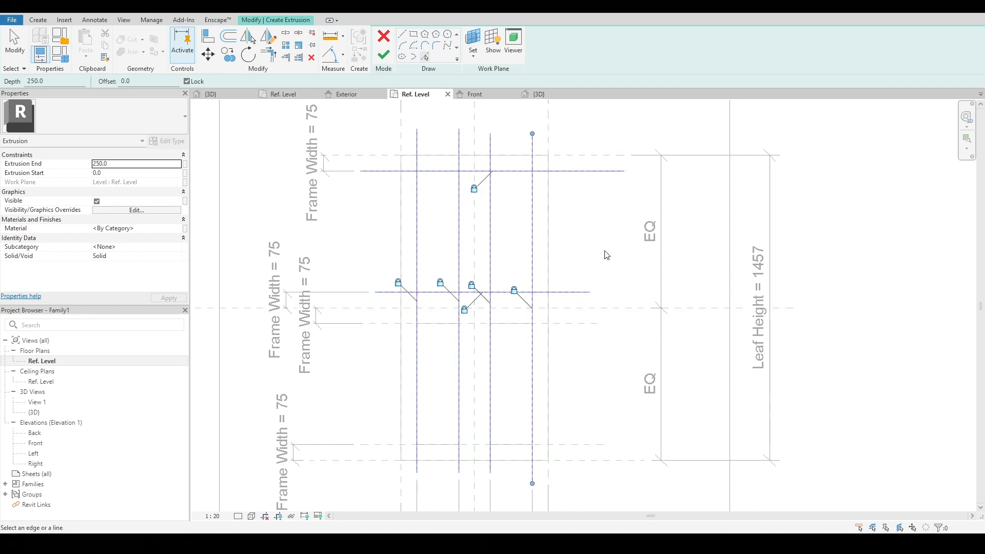
{"action": "middle_click_drag", "start_coordinate": [609, 259], "coordinate": [622, 301]}
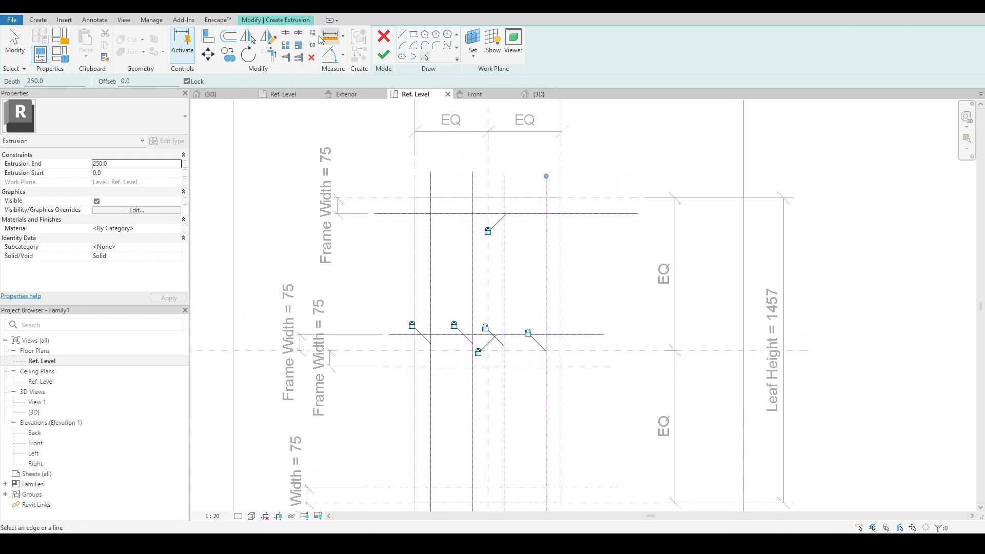
Split both horizontal sketch lines at the gap between the two upper openings
{"action": "left_click", "coordinate": [285, 34]}
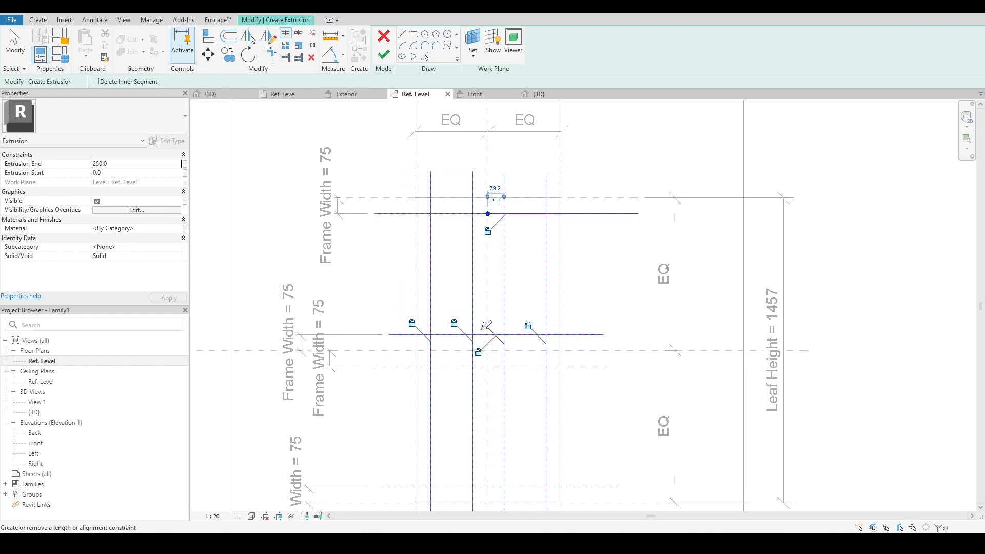
{"action": "left_click", "coordinate": [488, 214]}
{"action": "left_click", "coordinate": [485, 333]}
{"action": "key", "text": "Escape"}
{"action": "key", "text": "Escape"}
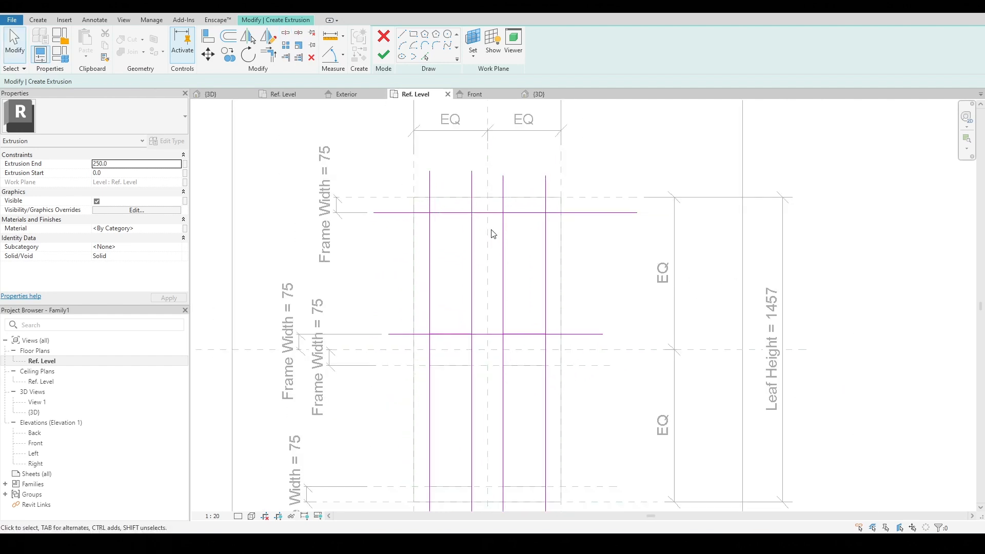
Trim the sketch lines to corners along the top edges of both upper openings
{"action": "key", "text": "t"}
{"action": "key", "text": "r"}
{"action": "left_click", "coordinate": [438, 212]}
{"action": "left_click", "coordinate": [429, 220]}
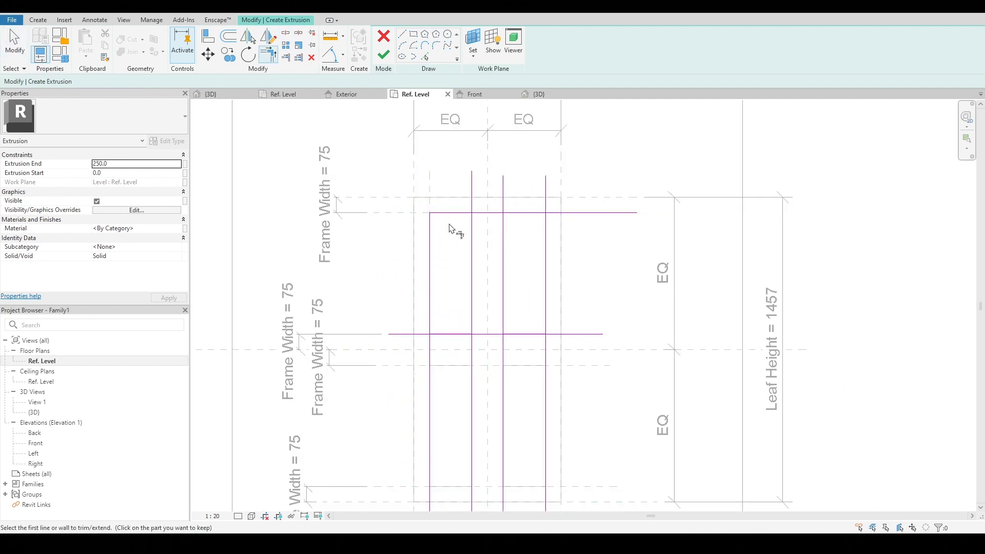
{"action": "left_click", "coordinate": [461, 213]}
{"action": "left_click", "coordinate": [471, 226]}
{"action": "left_click", "coordinate": [513, 212]}
{"action": "left_click", "coordinate": [506, 234]}
{"action": "left_click", "coordinate": [534, 213]}
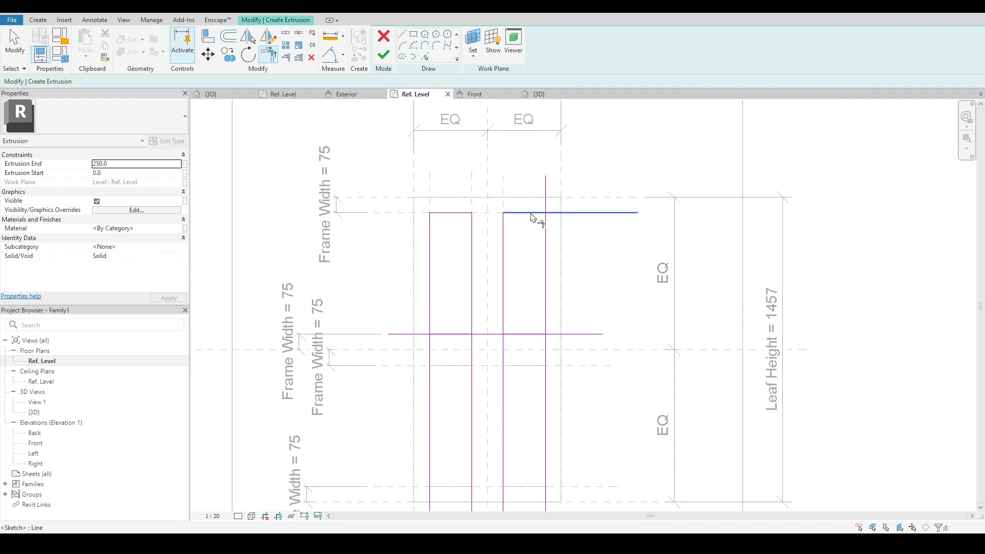
{"action": "left_click", "coordinate": [545, 236]}
Trim the lower corners of both upper opening outlines closed and finish the extrusion sketch
{"action": "left_click", "coordinate": [504, 312]}
{"action": "left_click", "coordinate": [510, 334]}
{"action": "left_click", "coordinate": [546, 323]}
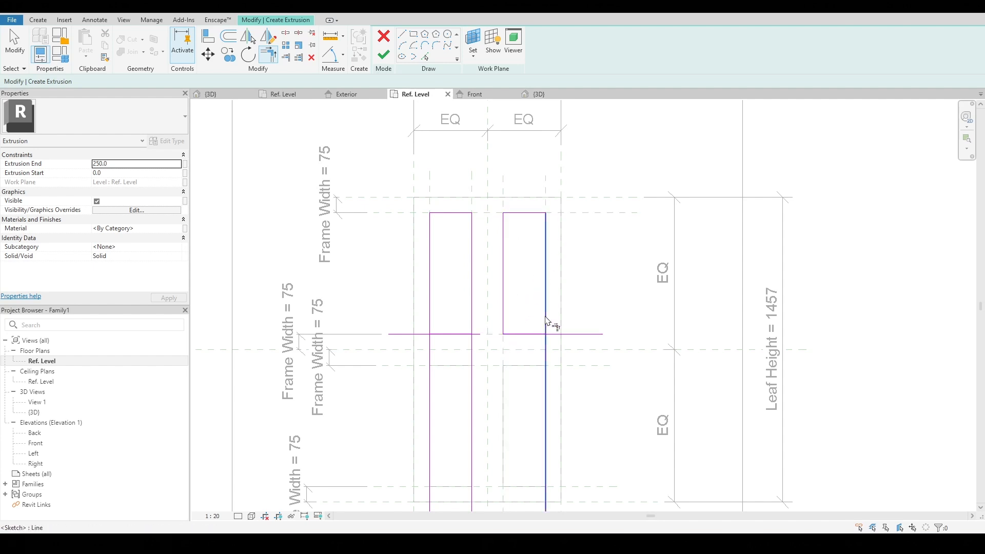
{"action": "left_click", "coordinate": [531, 334]}
{"action": "left_click", "coordinate": [471, 328]}
{"action": "left_click", "coordinate": [464, 334]}
{"action": "left_click", "coordinate": [430, 327]}
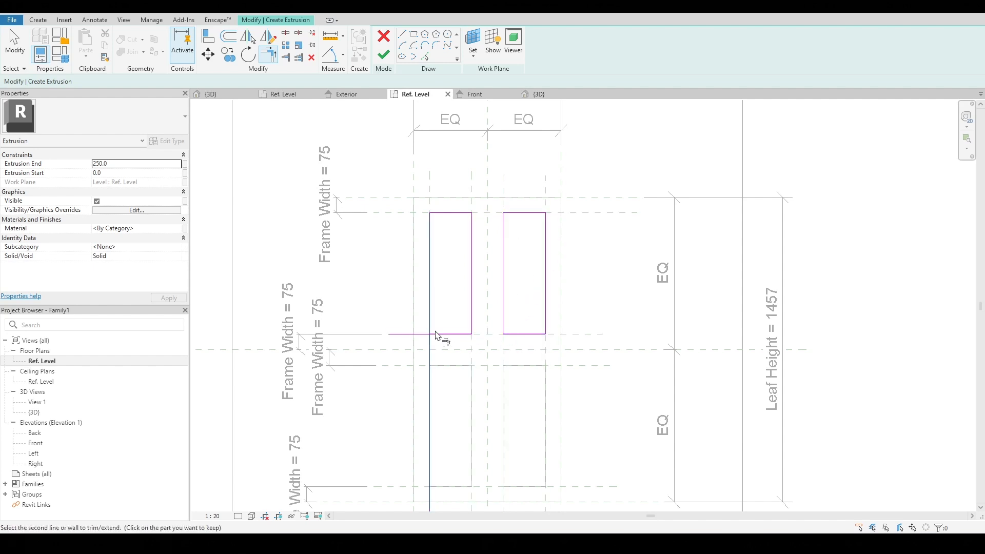
{"action": "left_click", "coordinate": [440, 334]}
{"action": "scroll", "coordinate": [489, 295], "scroll_direction": "down", "scroll_amount": 2}
{"action": "scroll", "coordinate": [491, 299], "scroll_direction": "down", "scroll_amount": 2}
{"action": "left_click", "coordinate": [383, 56]}
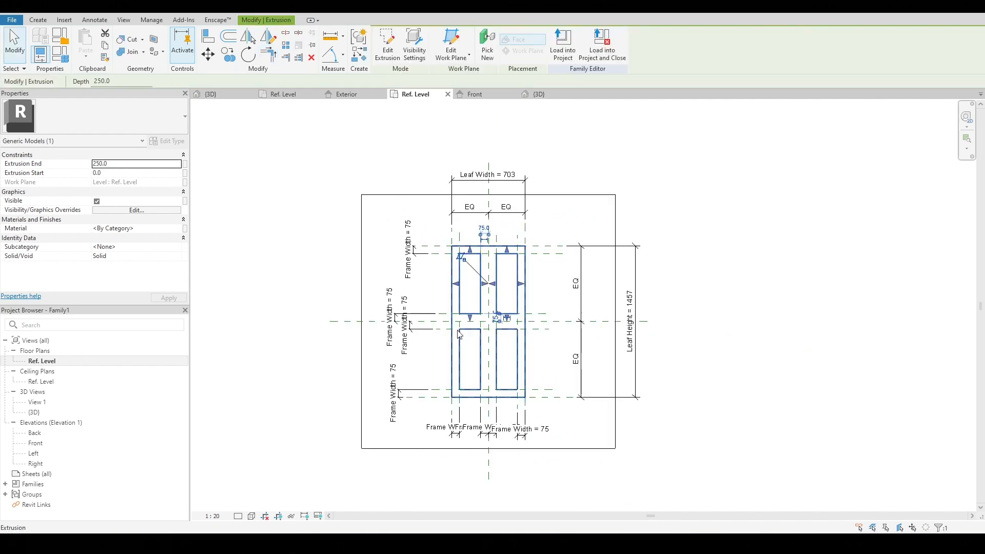
In the Front elevation, stretch the new extrusion's upper and lower faces onto the two inner reference planes and lock them, spanning 10 to 30 mm
{"action": "double_click", "coordinate": [34, 444]}
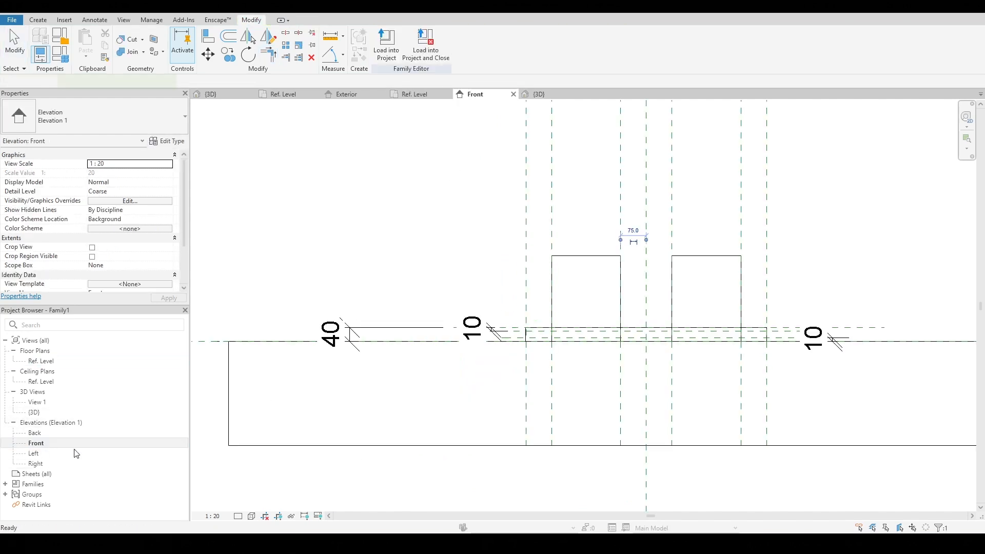
{"action": "scroll", "coordinate": [652, 231], "scroll_direction": "up", "scroll_amount": 2}
{"action": "left_click_drag", "start_coordinate": [652, 210], "coordinate": [655, 359]}
{"action": "scroll", "coordinate": [650, 391], "scroll_direction": "up", "scroll_amount": 2}
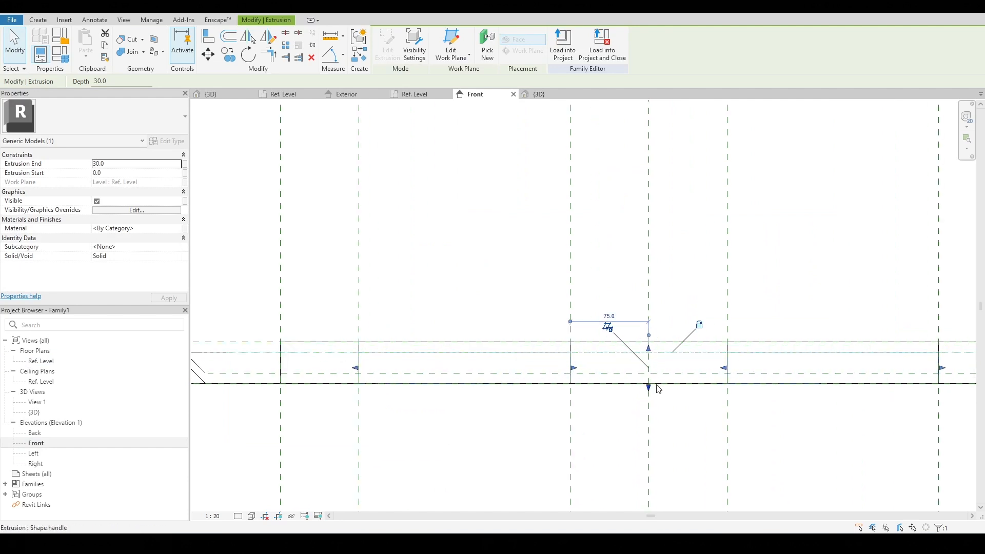
{"action": "left_click_drag", "start_coordinate": [650, 394], "coordinate": [659, 369]}
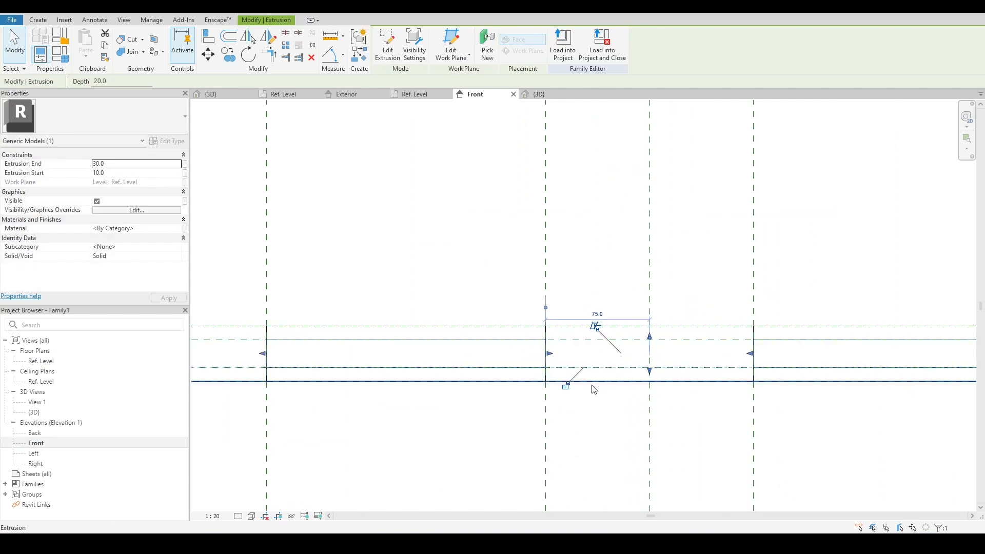
{"action": "scroll", "coordinate": [567, 386], "scroll_direction": "down", "scroll_amount": 2}
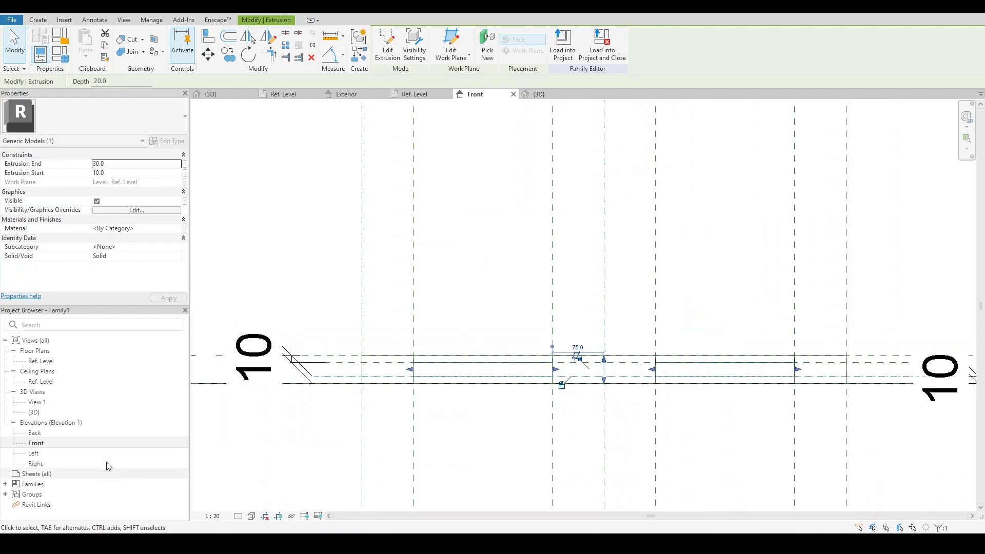
In the Ref. Level floor plan, start another extrusion and pick the complete outlines of both lower openings as locked sketch lines
{"action": "double_click", "coordinate": [41, 360]}
{"action": "left_click", "coordinate": [40, 21]}
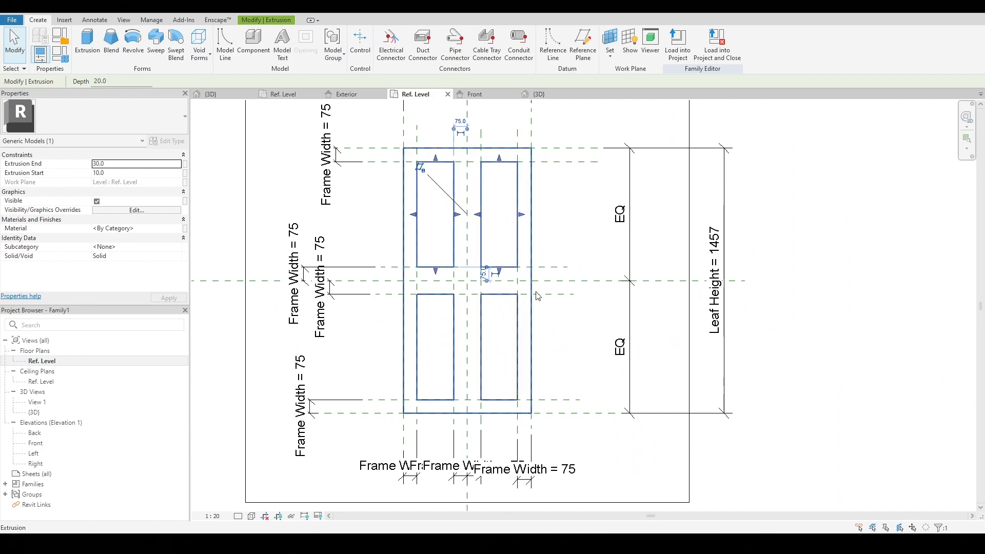
{"action": "scroll", "coordinate": [490, 205], "scroll_direction": "up", "scroll_amount": 1}
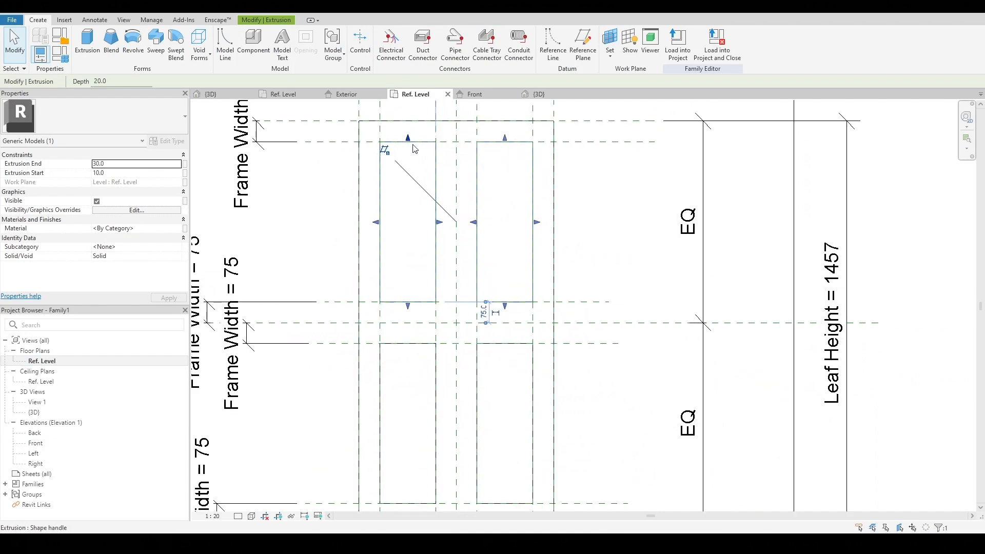
{"action": "scroll", "coordinate": [444, 194], "scroll_direction": "down", "scroll_amount": 1}
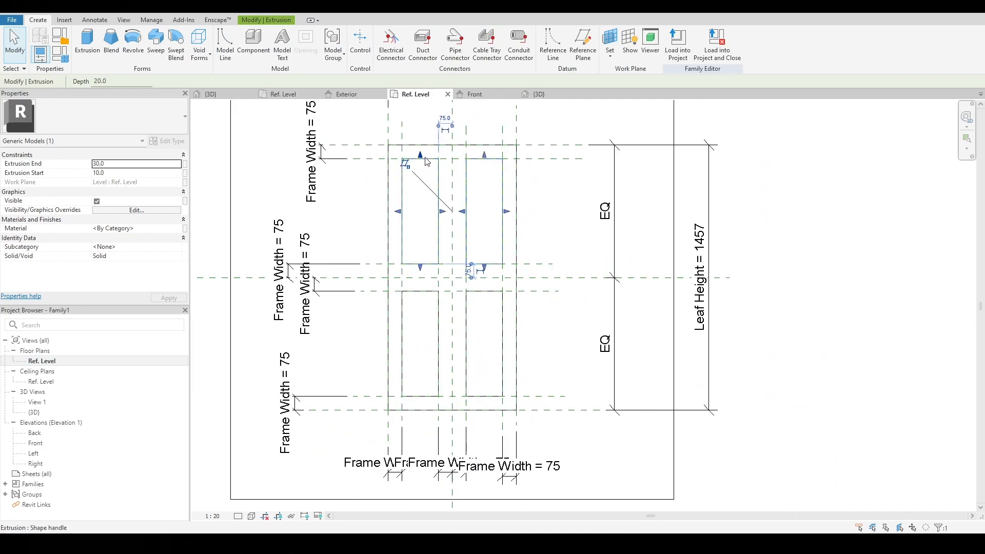
{"action": "left_click", "coordinate": [89, 40]}
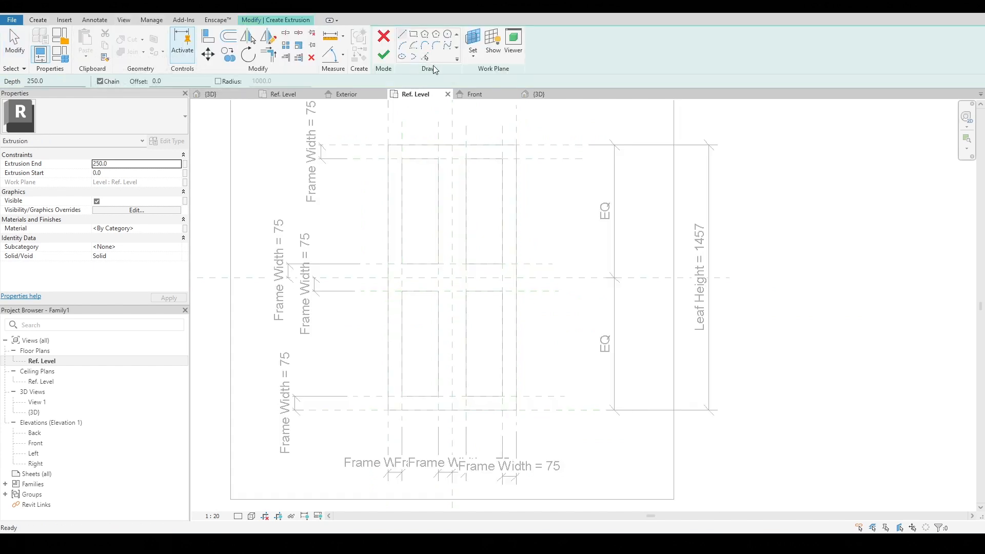
{"action": "left_click", "coordinate": [424, 56]}
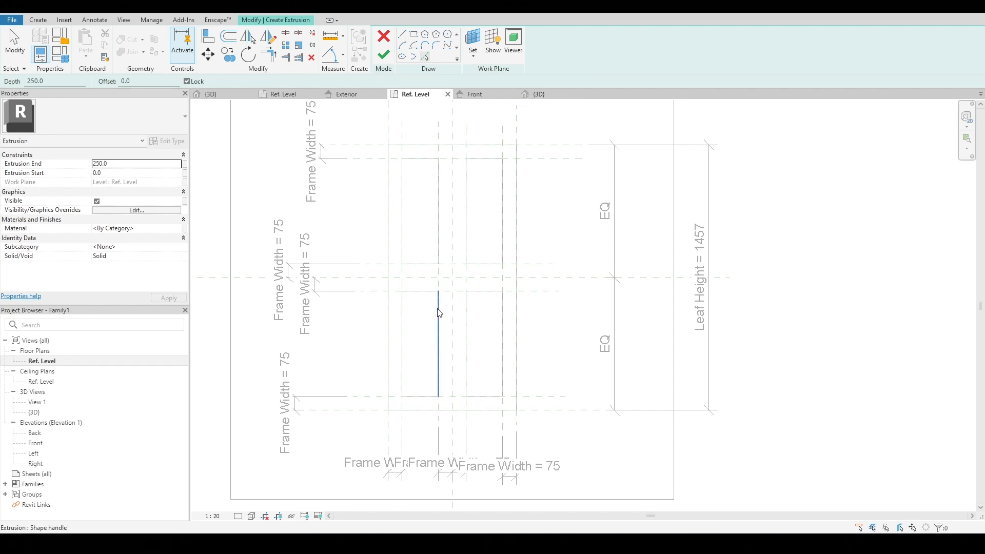
{"action": "scroll", "coordinate": [428, 294], "scroll_direction": "up", "scroll_amount": 2}
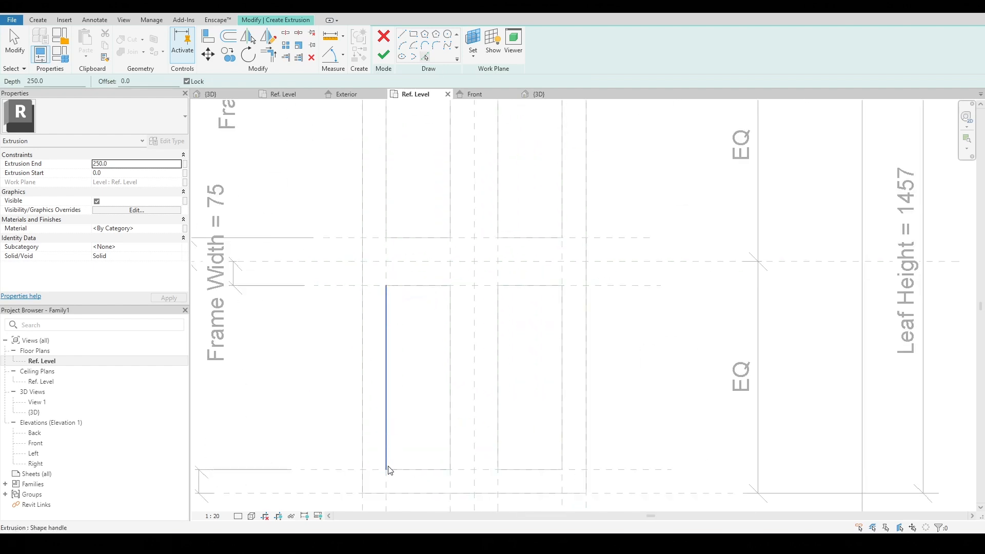
{"action": "key", "text": "Tab"}
{"action": "left_click", "coordinate": [421, 472]}
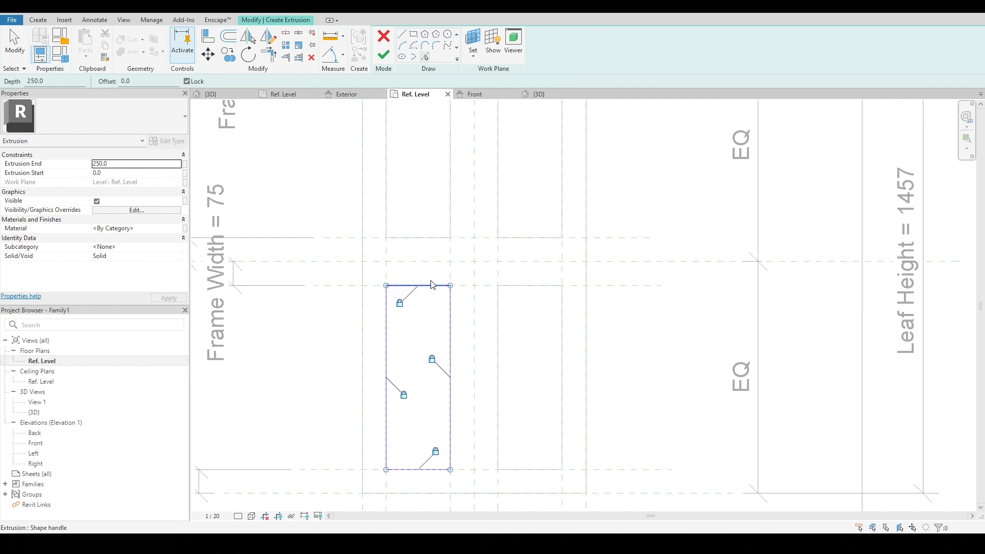
{"action": "key", "text": "Tab"}
{"action": "left_click", "coordinate": [501, 321]}
{"action": "scroll", "coordinate": [500, 318], "scroll_direction": "down", "scroll_amount": 3}
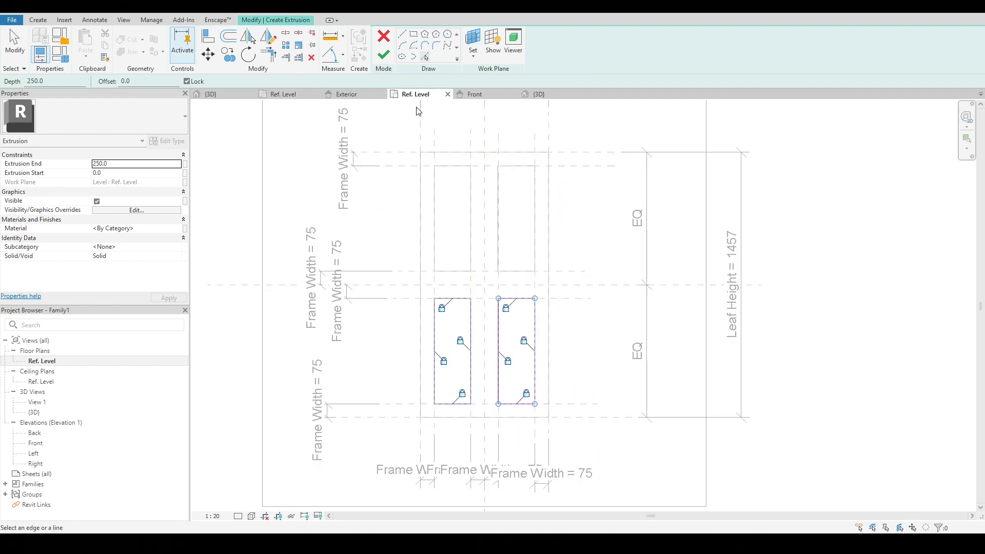
Finish the lower panels' extrusion sketch and, in the Front elevation, stretch its faces to the two inner reference planes and lock them, spanning 10 to 30 mm
{"action": "left_click", "coordinate": [385, 55]}
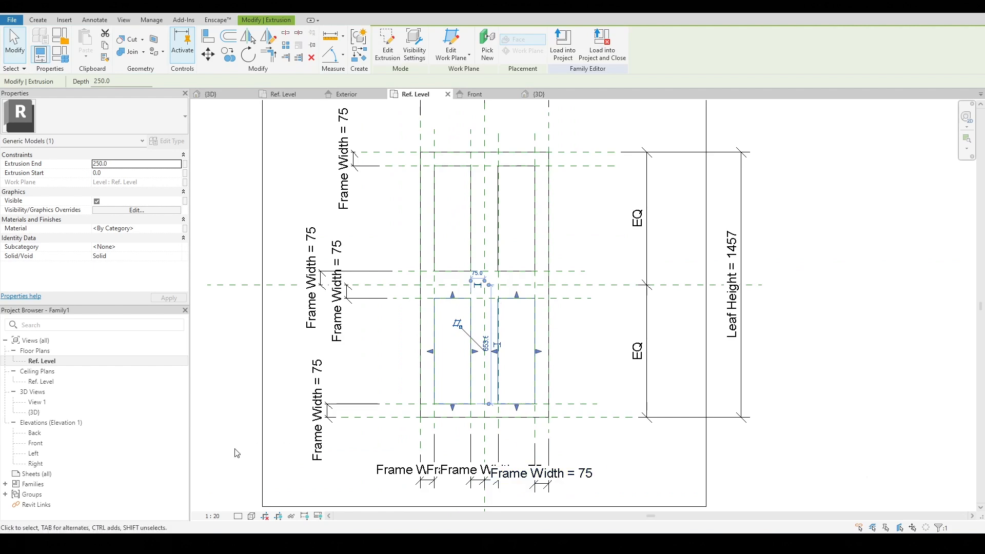
{"action": "double_click", "coordinate": [42, 443]}
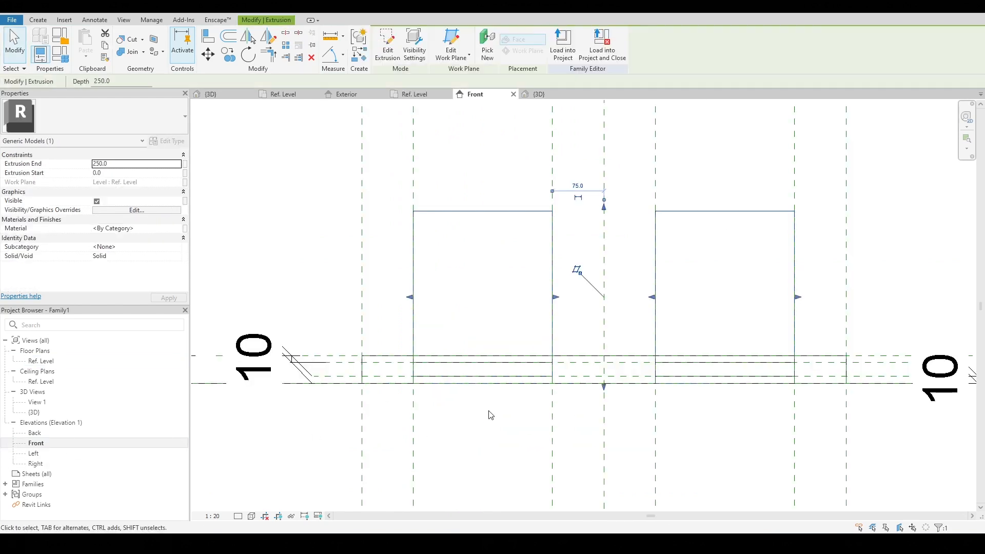
{"action": "left_click_drag", "start_coordinate": [610, 214], "coordinate": [604, 373]}
{"action": "scroll", "coordinate": [615, 390], "scroll_direction": "up", "scroll_amount": 3}
{"action": "scroll", "coordinate": [602, 369], "scroll_direction": "down", "scroll_amount": 1}
{"action": "left_click", "coordinate": [577, 382]}
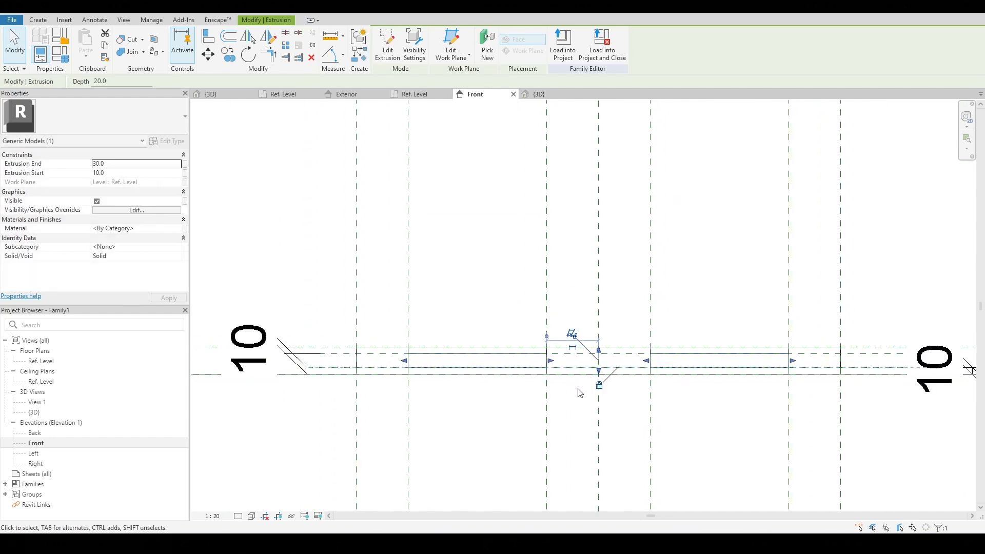
{"action": "scroll", "coordinate": [578, 390], "scroll_direction": "down", "scroll_amount": 1}
{"action": "left_click", "coordinate": [580, 393]}
Examine the infill panels in the 3D view and select the extrusion filling the two upper openings
{"action": "key", "text": "ctrl+Tab"}
{"action": "scroll", "coordinate": [552, 326], "scroll_direction": "down", "scroll_amount": 2}
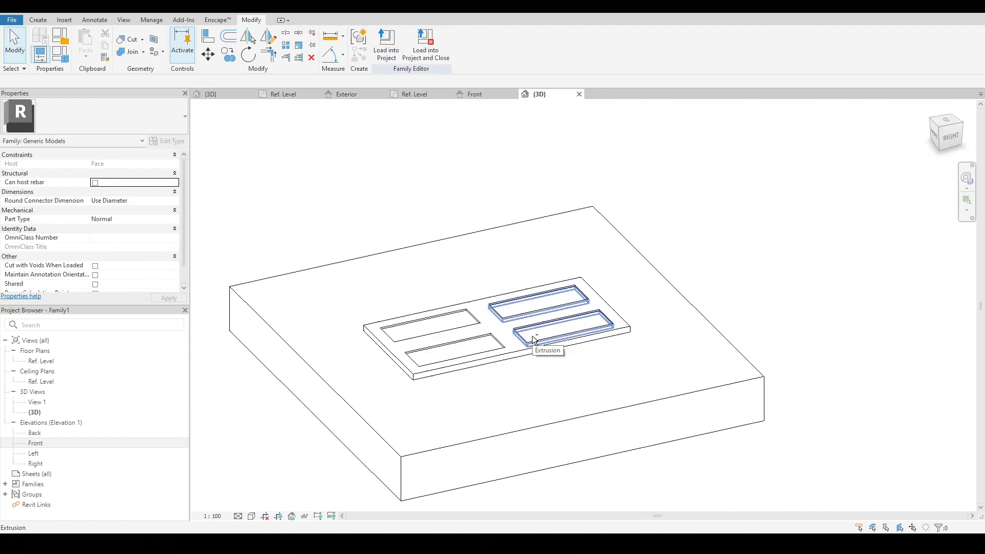
{"action": "middle_click_drag", "start_coordinate": [532, 339], "coordinate": [670, 345], "text": "shift"}
{"action": "scroll", "coordinate": [522, 249], "scroll_direction": "up", "scroll_amount": 2}
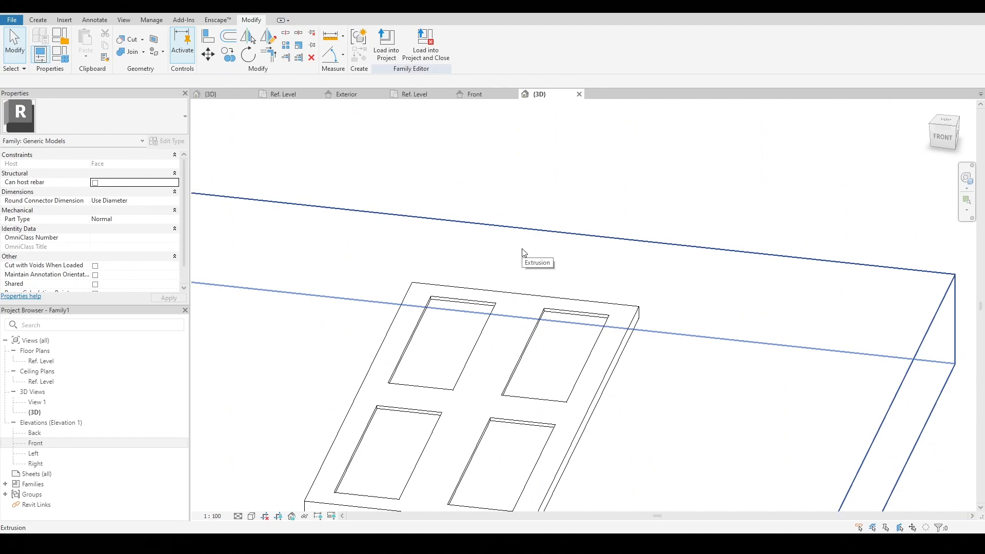
{"action": "scroll", "coordinate": [505, 257], "scroll_direction": "down", "scroll_amount": 3}
{"action": "left_click", "coordinate": [462, 310]}
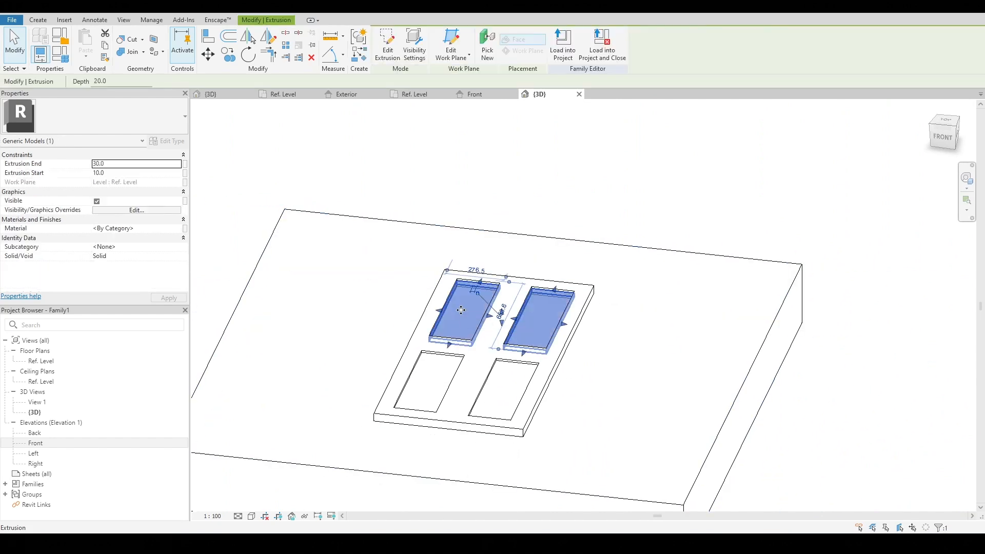
{"action": "scroll", "coordinate": [452, 346], "scroll_direction": "up", "scroll_amount": 1}
{"action": "middle_click_drag", "start_coordinate": [452, 346], "coordinate": [481, 343]}
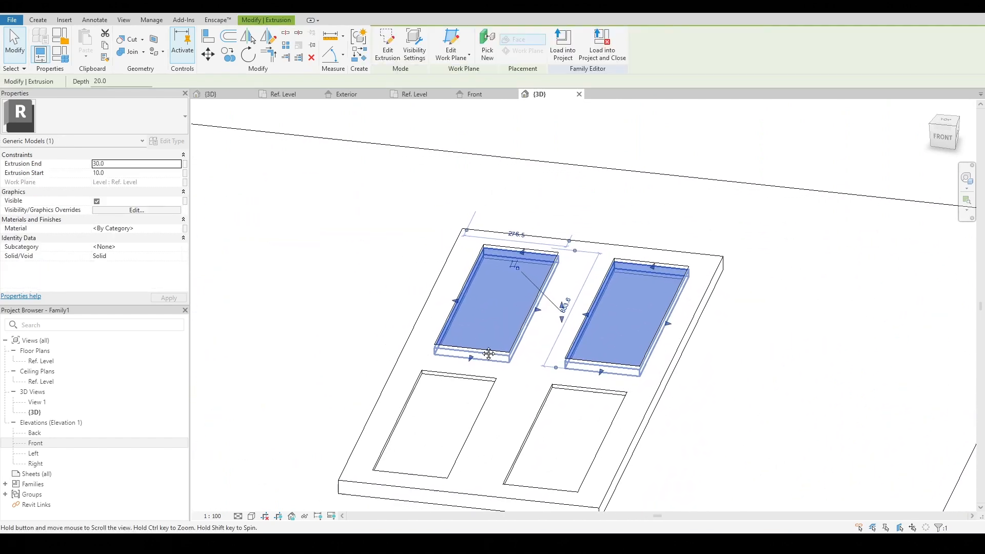
{"action": "key", "text": "Caps_Lock"}
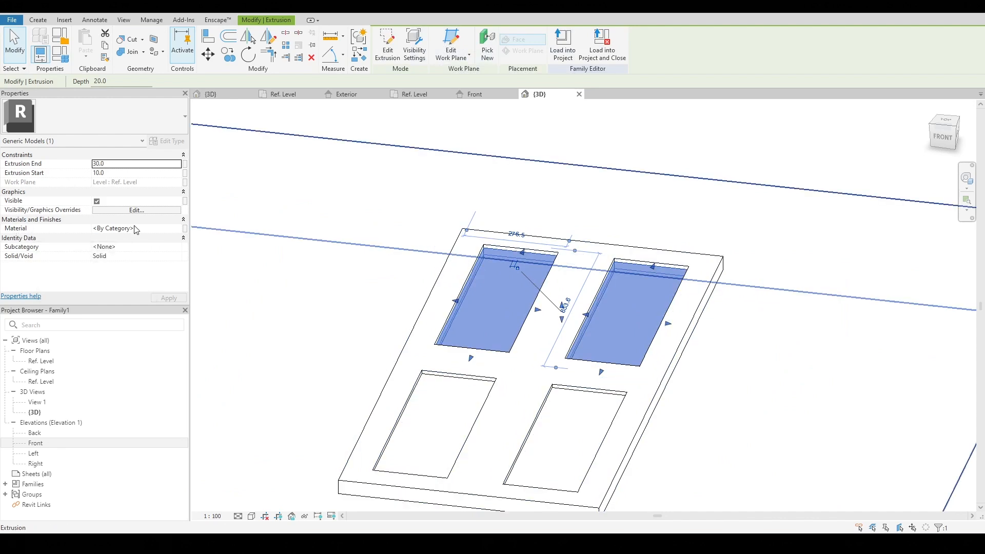
Associate the upper panels' material with a new instance family parameter named Top Panel Finish under Materials and Finishes
{"action": "left_click", "coordinate": [185, 228]}
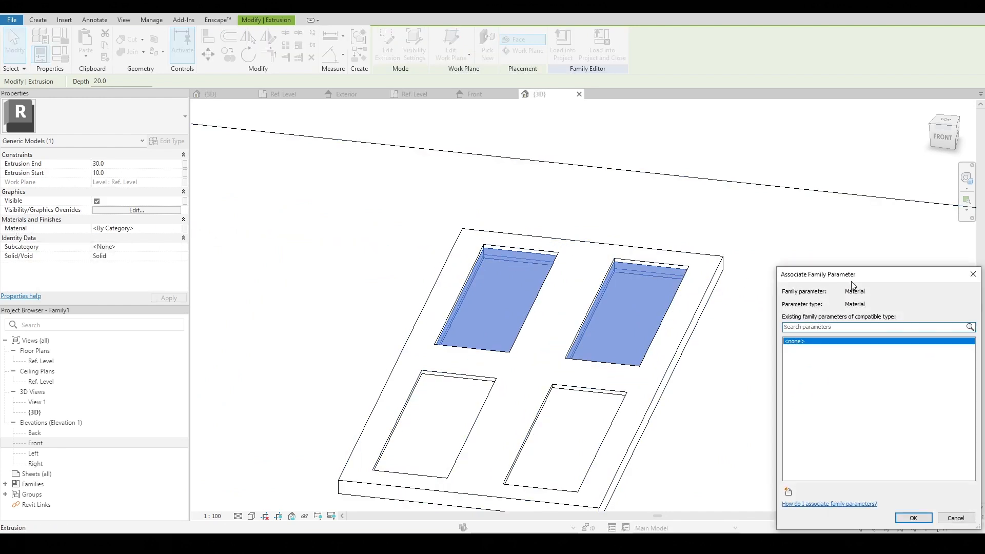
{"action": "left_click_drag", "start_coordinate": [851, 282], "coordinate": [769, 201]}
{"action": "left_click", "coordinate": [704, 412]}
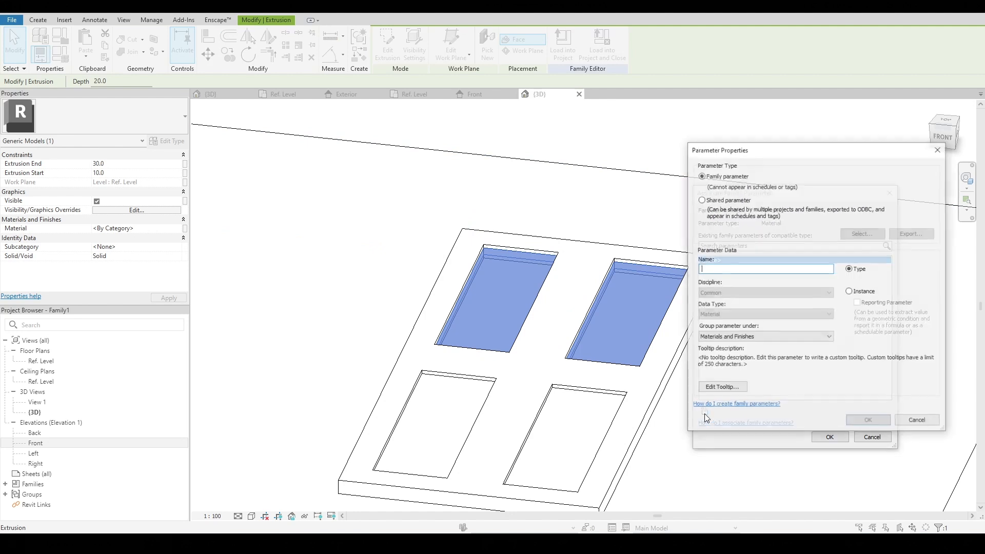
{"action": "type", "text": "tO"}
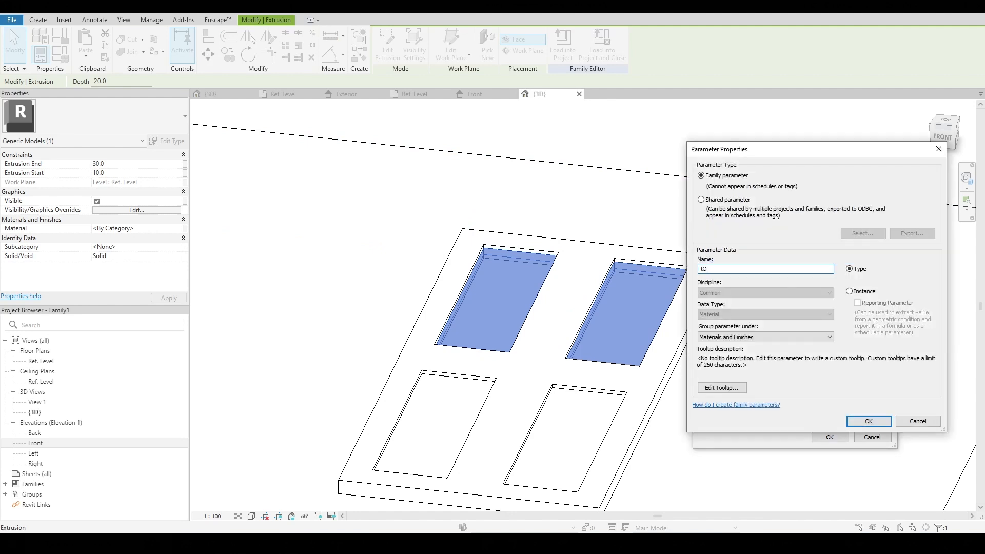
{"action": "key", "text": "BackSpace"}
{"action": "key", "text": "BackSpace"}
{"action": "key", "text": "Caps_Lock"}
{"action": "type", "text": "Top Panel Finish"}
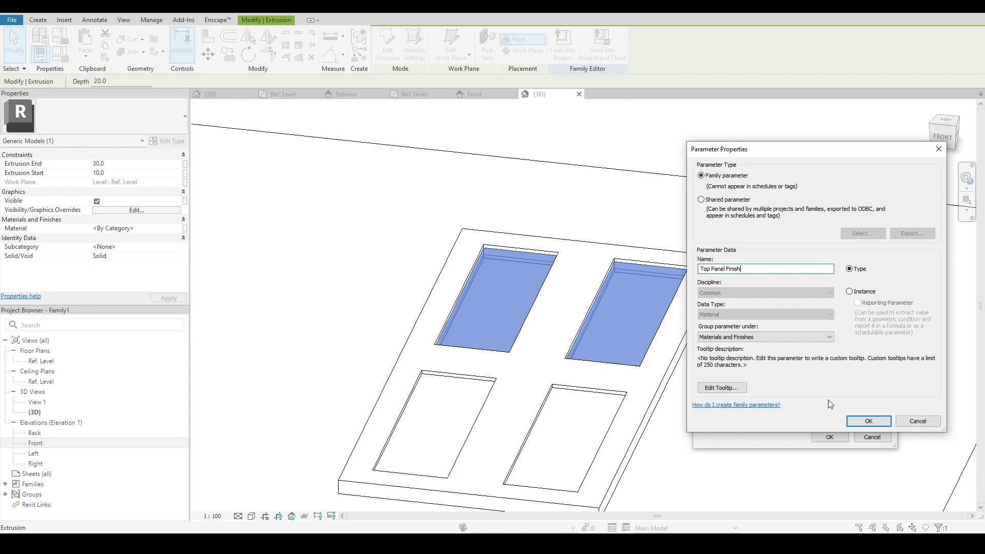
{"action": "left_click", "coordinate": [870, 421]}
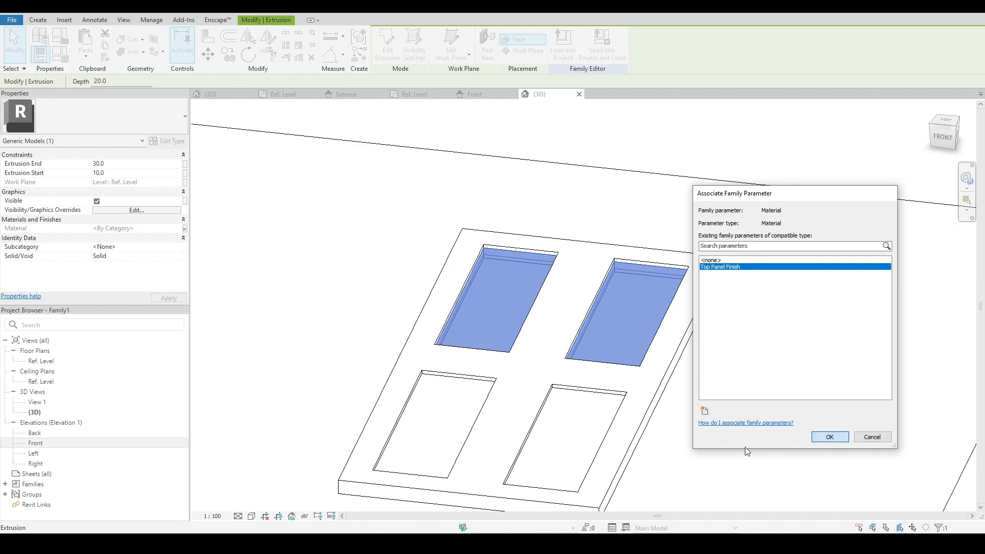
{"action": "left_click", "coordinate": [830, 436]}
Associate the lower panels' material with a new instance family parameter named Bottom Panel Finish
{"action": "left_click", "coordinate": [437, 413]}
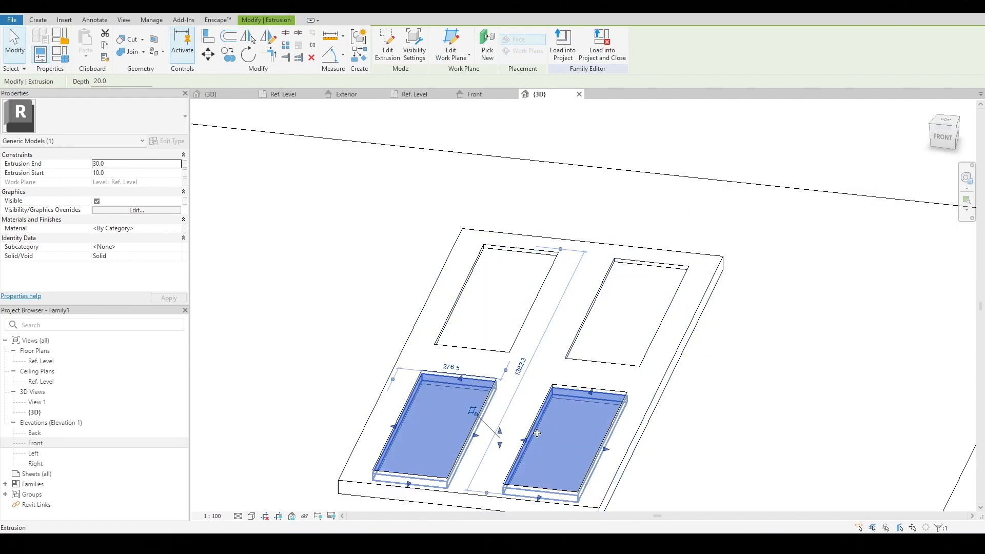
{"action": "left_click", "coordinate": [185, 229]}
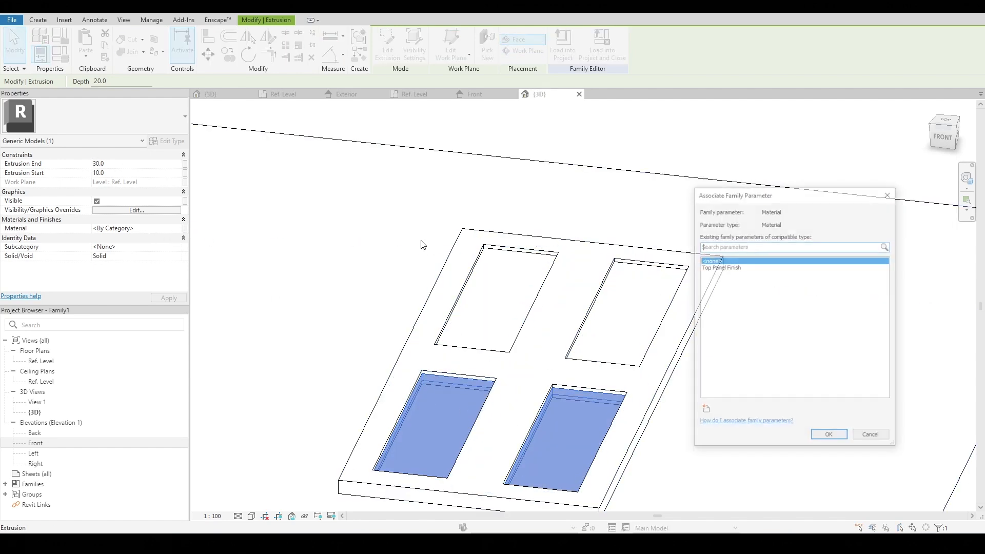
{"action": "left_click", "coordinate": [705, 411]}
{"action": "type", "text": "Bottom Panel Finish"}
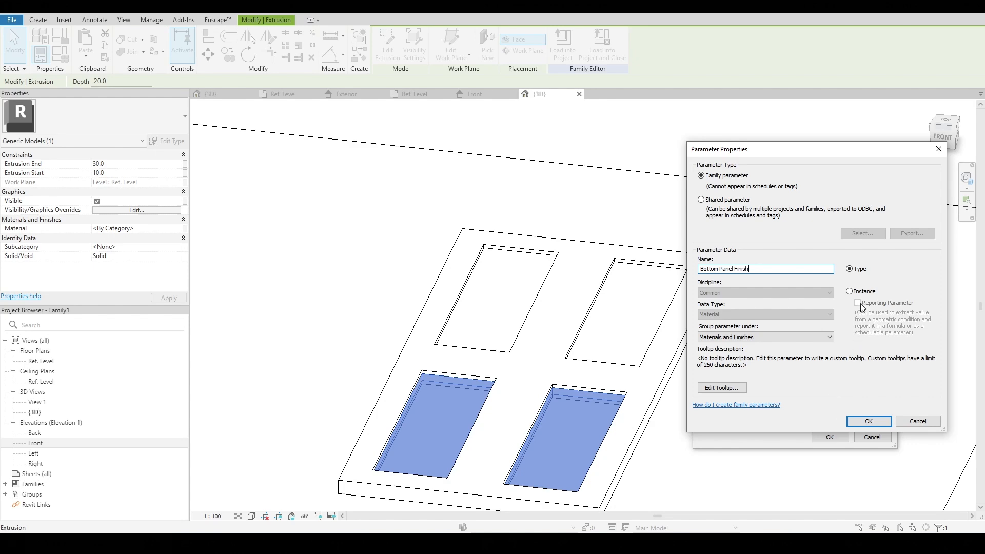
{"action": "left_click", "coordinate": [870, 421]}
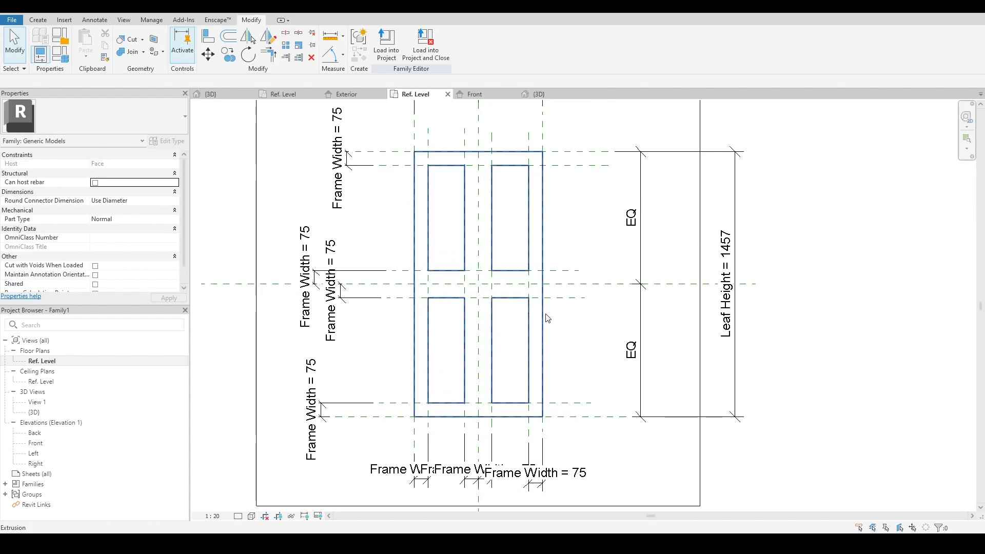
Flex the family with a Leaf Width of 950, and set Leaf Width to 750 and Leaf Height to 1950
{"action": "scroll", "coordinate": [548, 318], "scroll_direction": "down", "scroll_amount": 2}
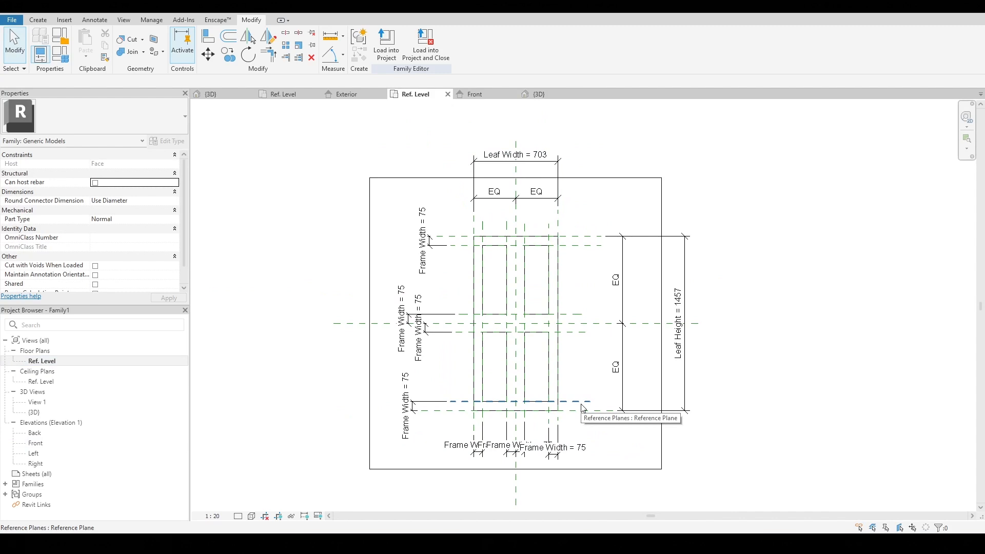
{"action": "scroll", "coordinate": [515, 327], "scroll_direction": "up", "scroll_amount": 2}
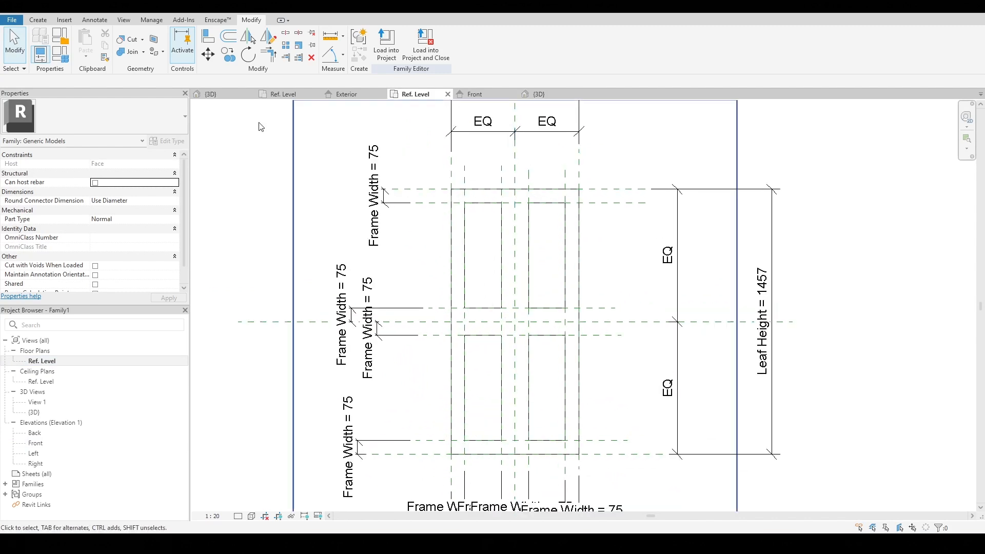
{"action": "left_click", "coordinate": [65, 59]}
{"action": "left_click_drag", "start_coordinate": [257, 49], "coordinate": [198, 85]}
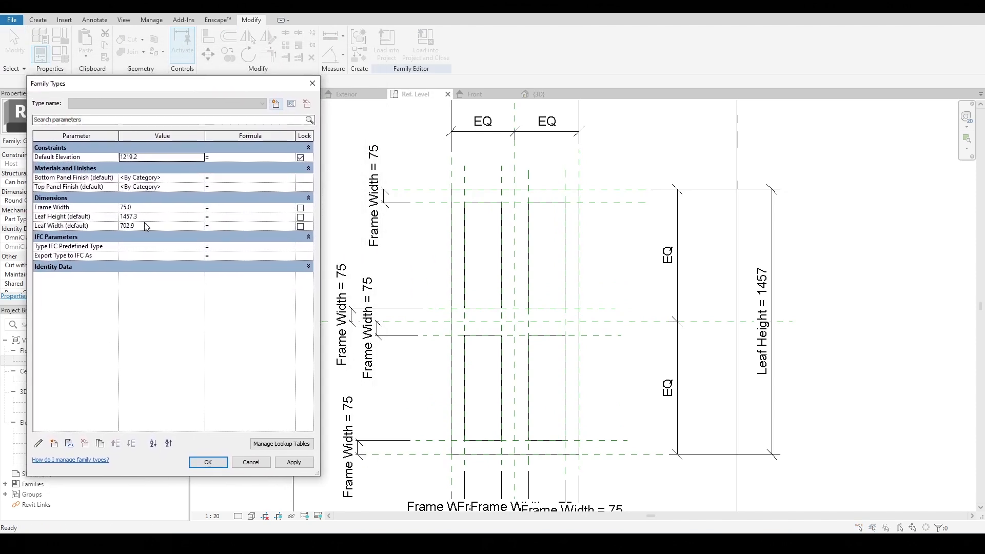
{"action": "left_click", "coordinate": [291, 462]}
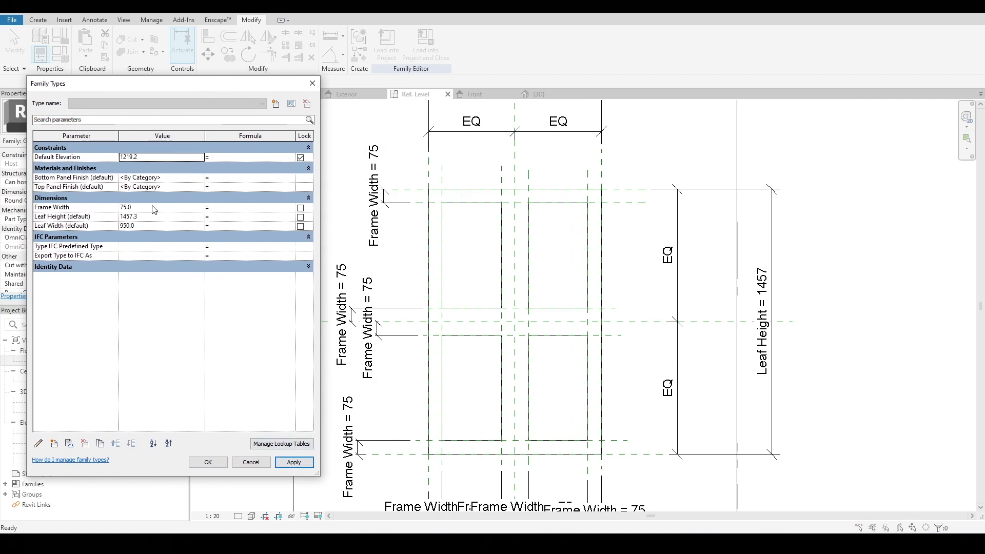
{"action": "left_click", "coordinate": [151, 223]}
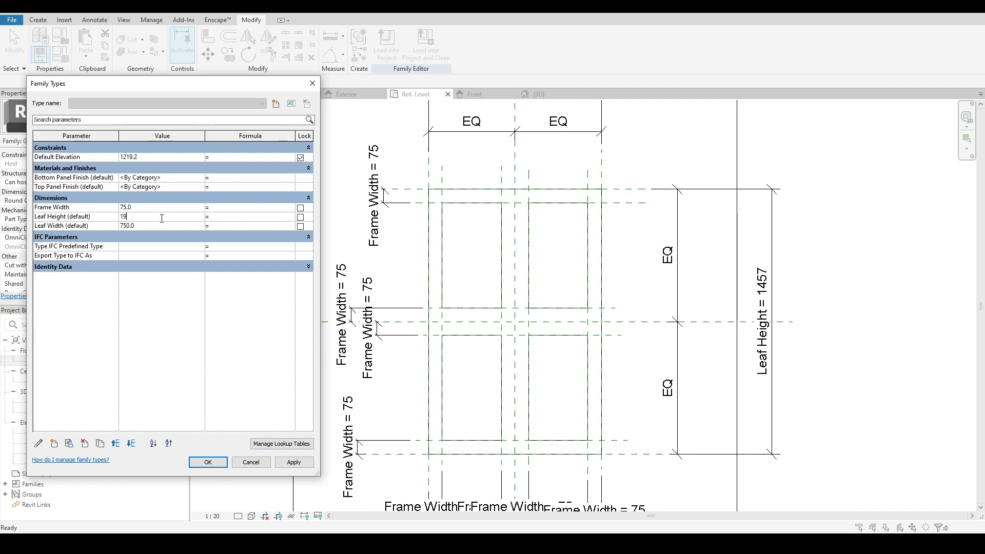
{"action": "left_click", "coordinate": [303, 462]}
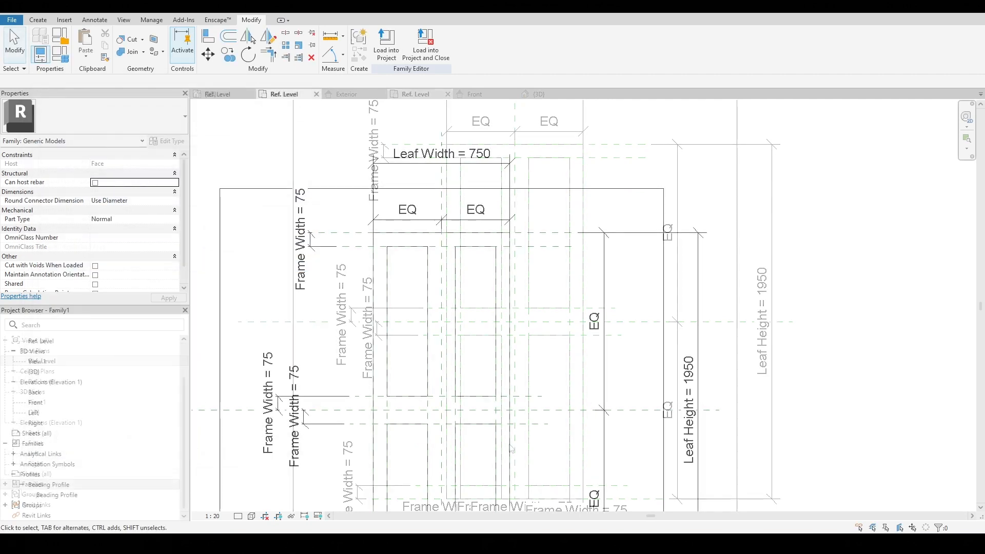
Start a sweep in the Ref. Level plan and pick the upper-left opening's complete outline as its sketched path
{"action": "left_click", "coordinate": [156, 33]}
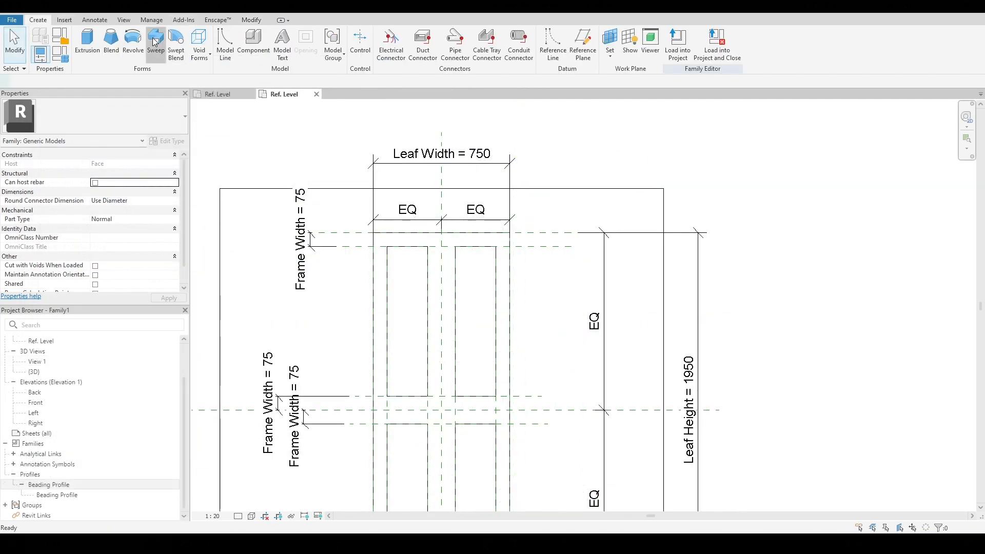
{"action": "left_click", "coordinate": [475, 36]}
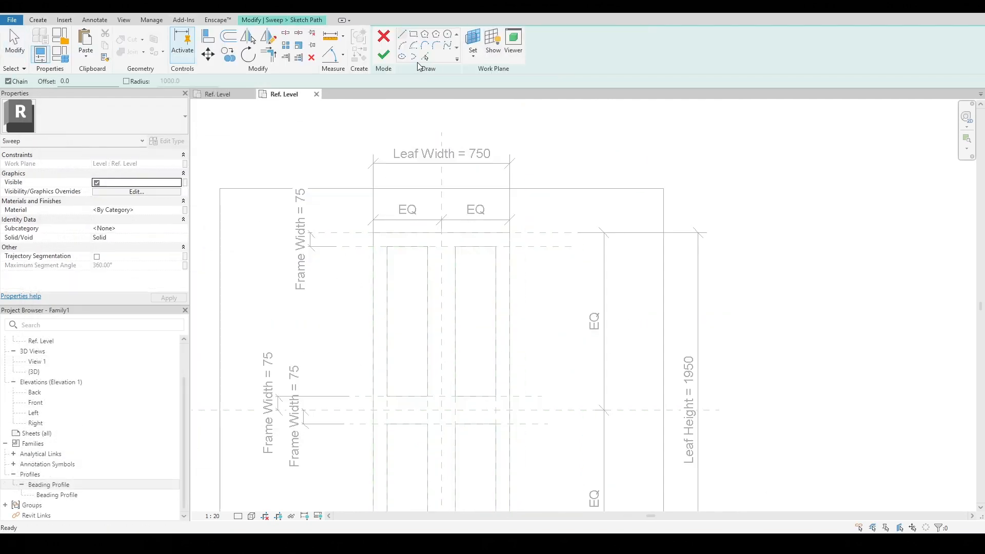
{"action": "left_click", "coordinate": [426, 55]}
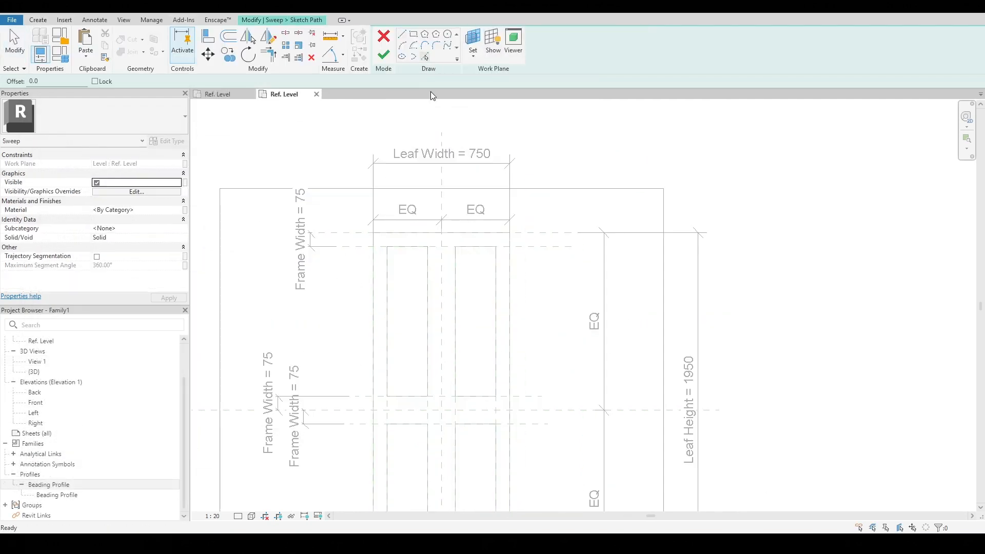
{"action": "key", "text": "Tab"}
{"action": "key", "text": "Tab"}
{"action": "left_click", "coordinate": [420, 250]}
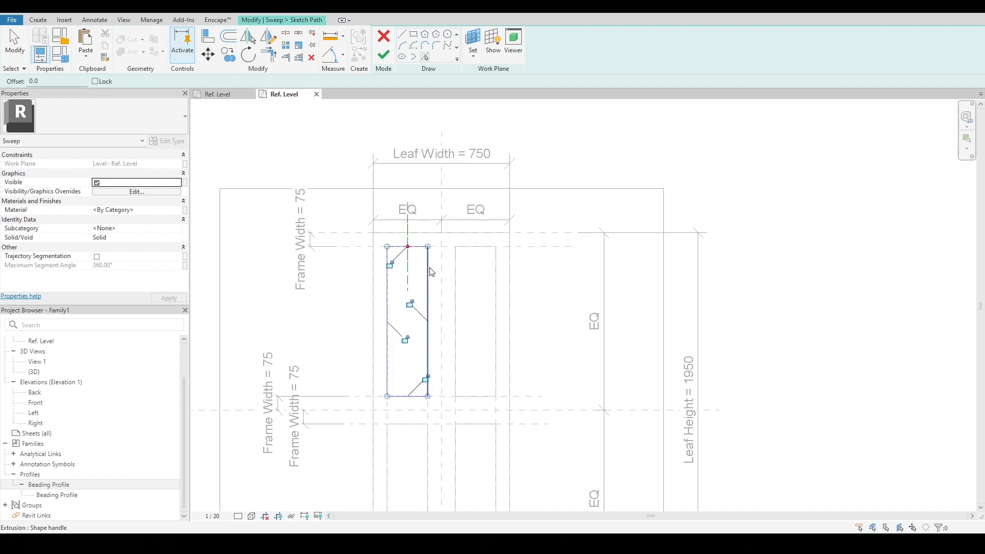
Lock all four lines of the sweep path to the opening's edges and finish the path
{"action": "left_click", "coordinate": [409, 305]}
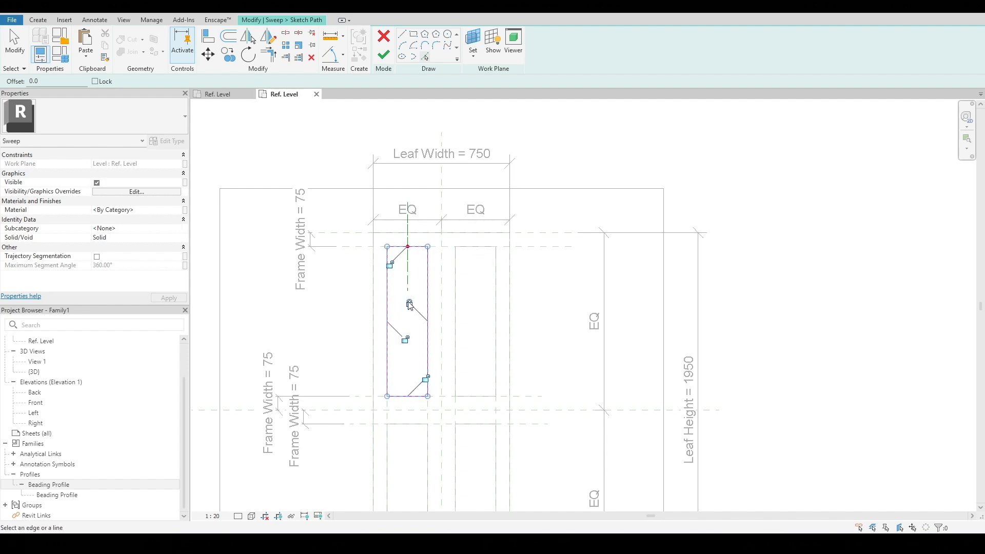
{"action": "left_click", "coordinate": [404, 338]}
{"action": "left_click", "coordinate": [389, 264]}
{"action": "left_click", "coordinate": [426, 379]}
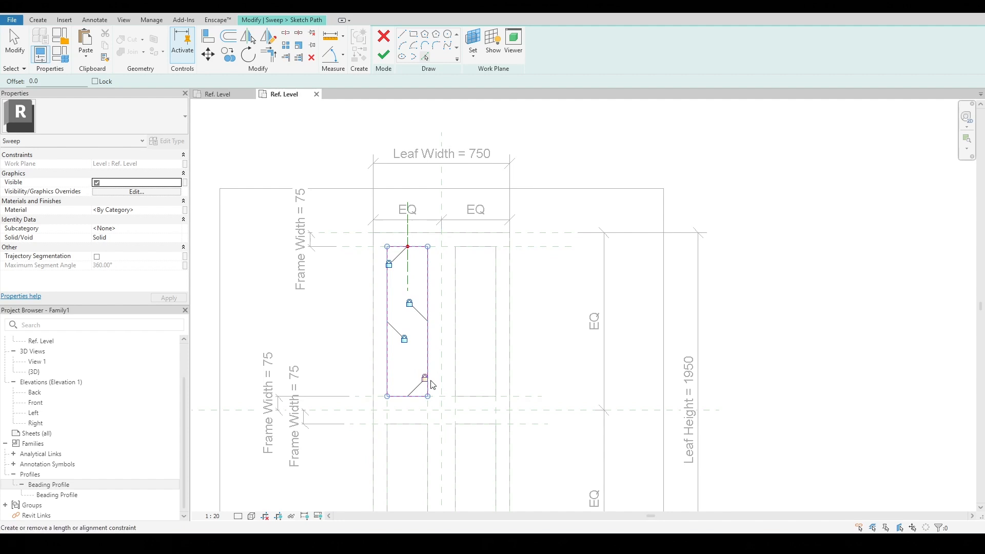
{"action": "left_click", "coordinate": [384, 54]}
Assign the Beading Profile to the sweep and check its position against the frame in the Left elevation
{"action": "left_click", "coordinate": [590, 43]}
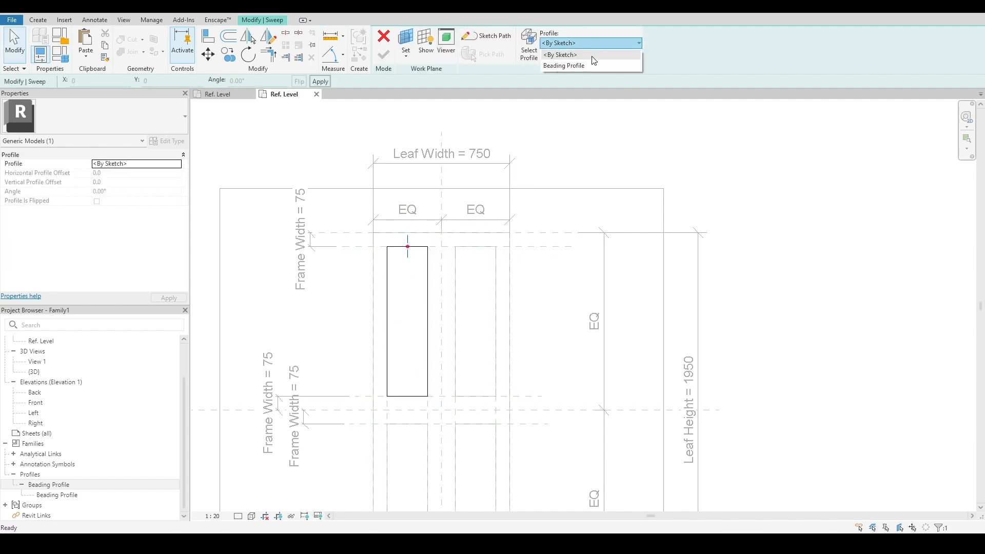
{"action": "left_click", "coordinate": [576, 66]}
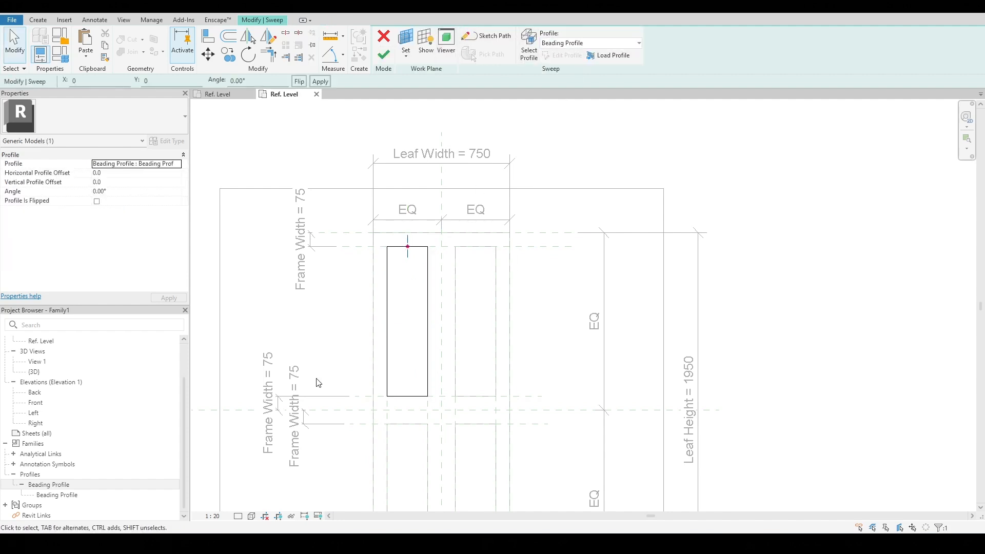
{"action": "scroll", "coordinate": [454, 277], "scroll_direction": "down", "scroll_amount": 1}
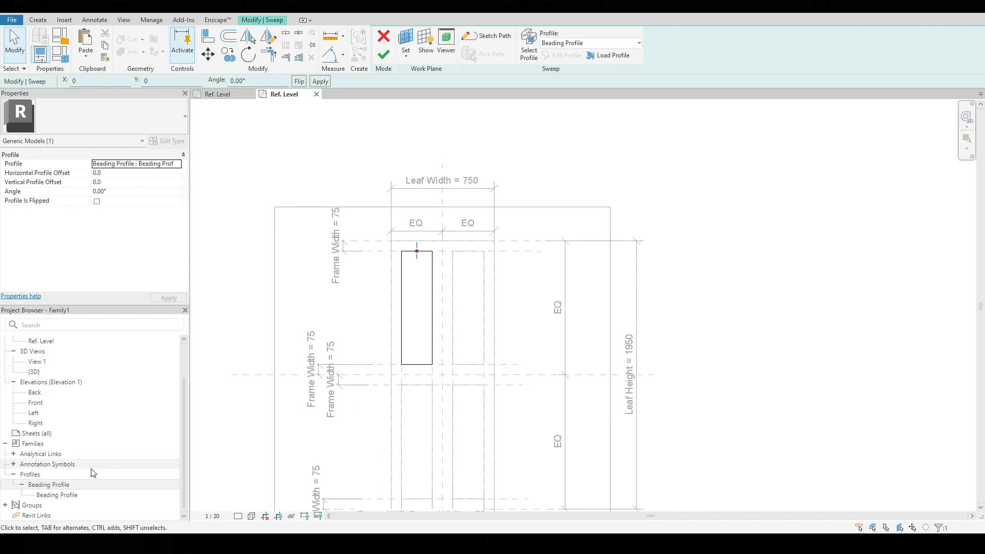
{"action": "double_click", "coordinate": [34, 413]}
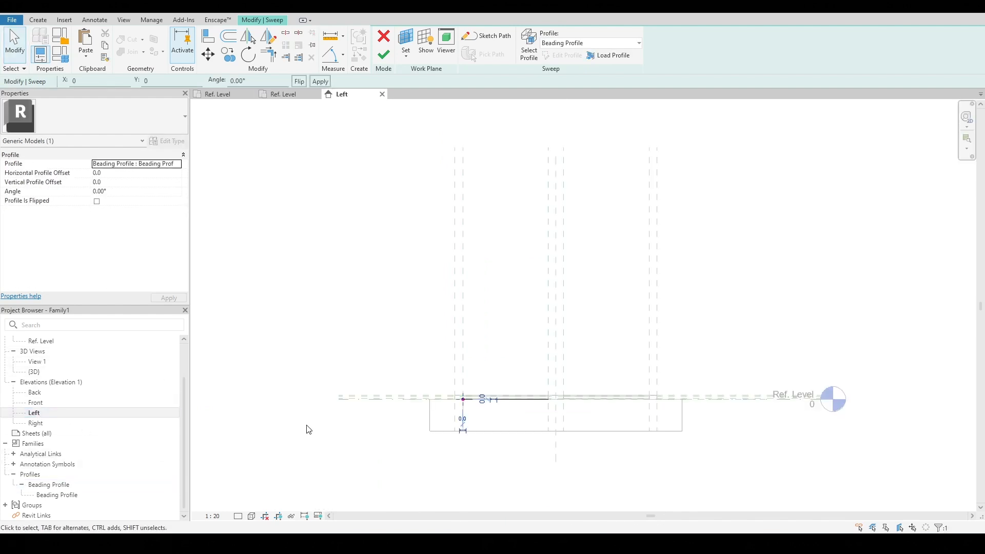
{"action": "scroll", "coordinate": [492, 410], "scroll_direction": "up", "scroll_amount": 4}
{"action": "scroll", "coordinate": [425, 387], "scroll_direction": "up", "scroll_amount": 2}
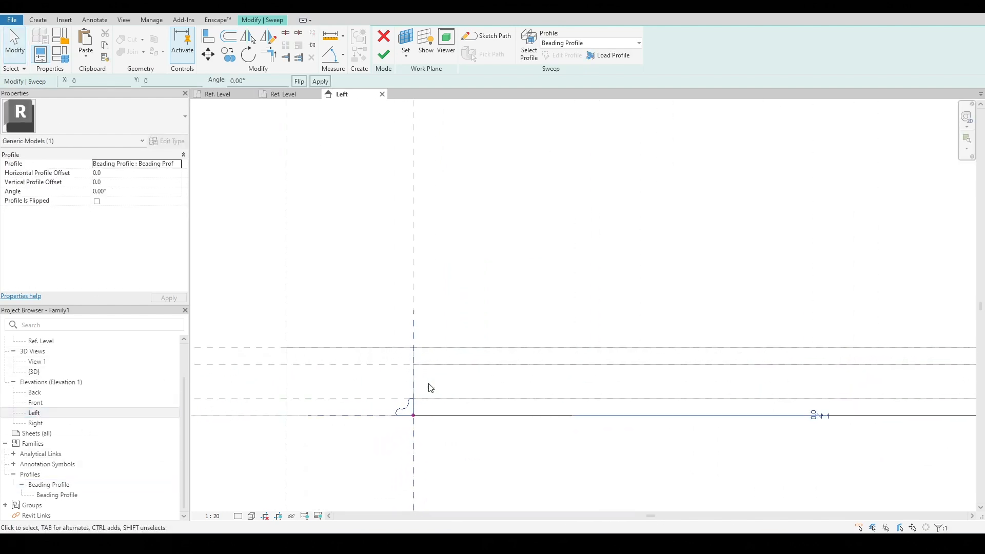
{"action": "scroll", "coordinate": [390, 357], "scroll_direction": "down", "scroll_amount": 3}
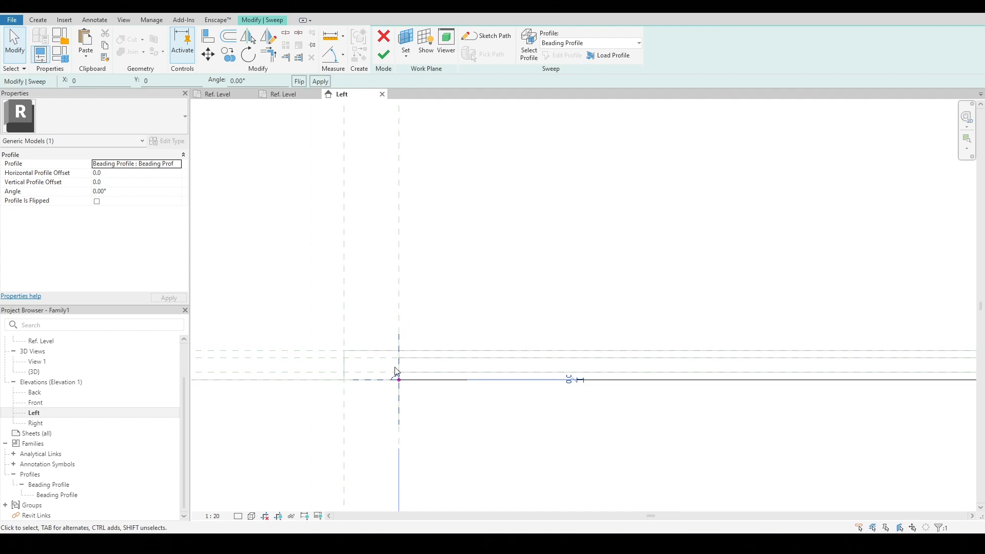
Rotate the sweep's beading profile to an angle of 180° and try a horizontal profile offset of 10
{"action": "scroll", "coordinate": [399, 376], "scroll_direction": "up", "scroll_amount": 4}
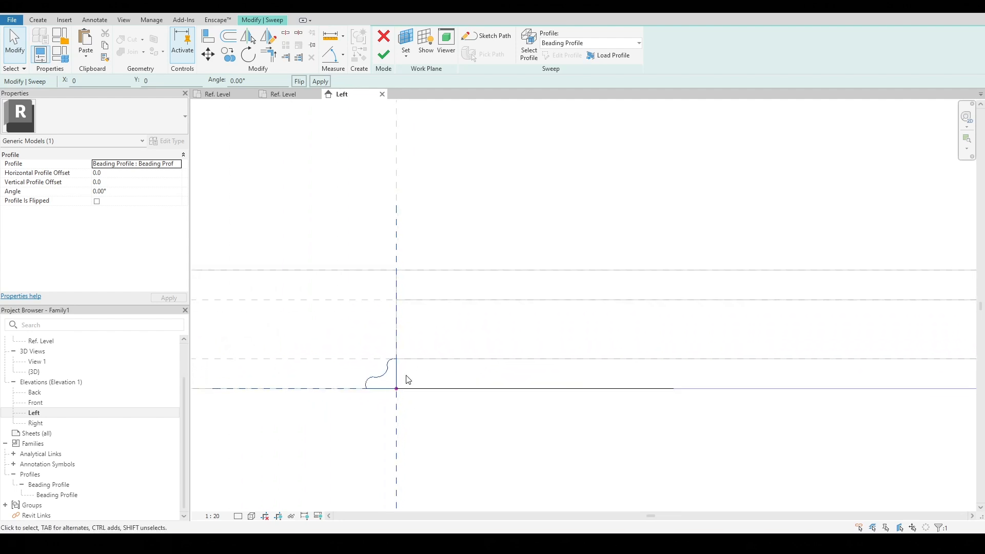
{"action": "left_click", "coordinate": [299, 81]}
{"action": "type", "text": "180"}
{"action": "key", "text": "Return"}
{"action": "left_click", "coordinate": [128, 173]}
{"action": "type", "text": "10"}
{"action": "key", "text": "Return"}
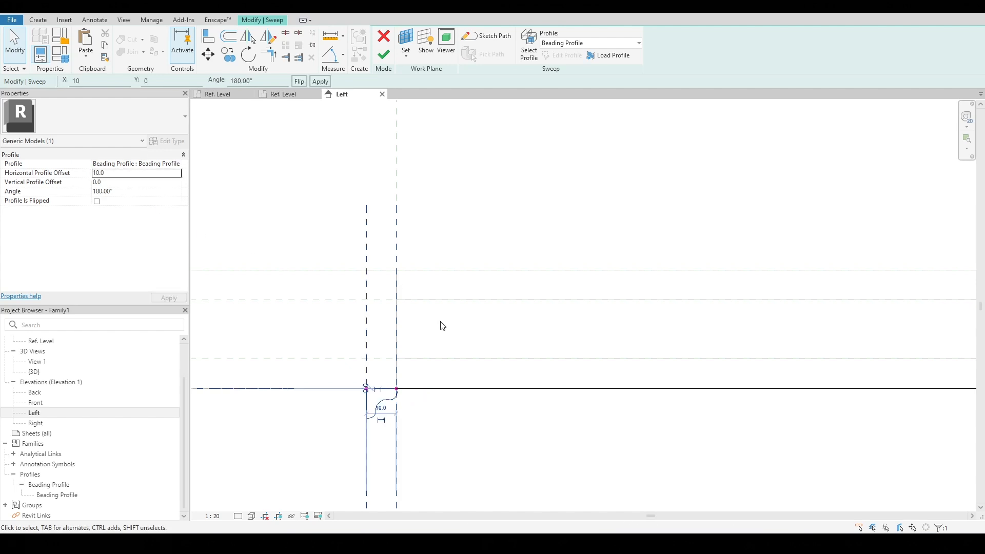
Set the beading profile's horizontal offset to 0 and vertical offset to 10, and check how it sits against the frame
{"action": "type", "text": "0"}
{"action": "type", "text": "10"}
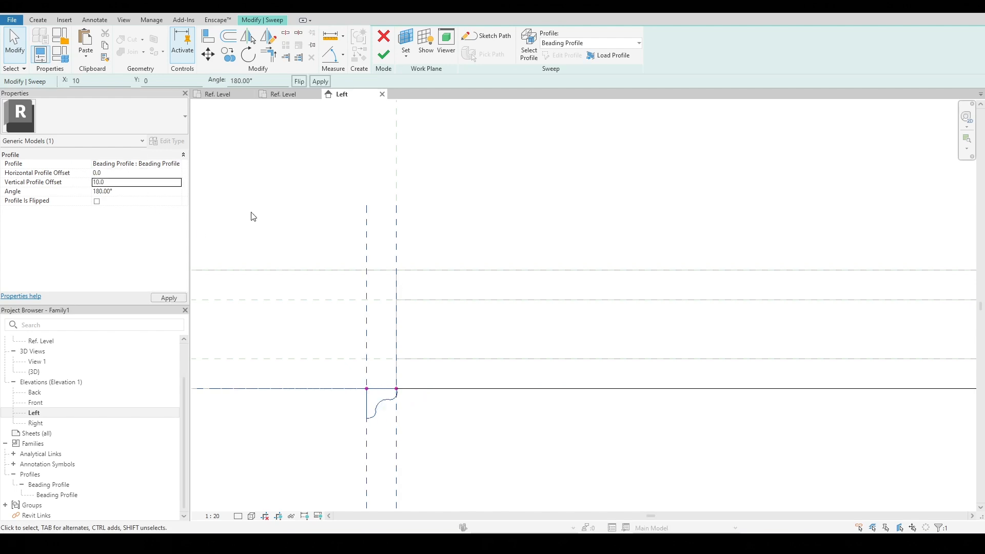
{"action": "scroll", "coordinate": [417, 436], "scroll_direction": "up", "scroll_amount": 3}
{"action": "scroll", "coordinate": [316, 308], "scroll_direction": "down", "scroll_amount": 4}
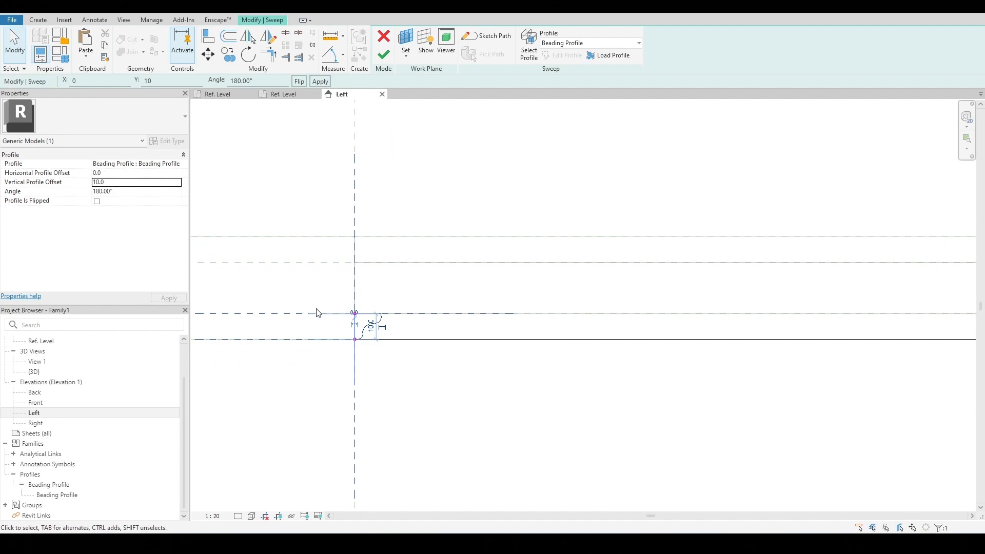
{"action": "scroll", "coordinate": [316, 312], "scroll_direction": "down", "scroll_amount": 3}
{"action": "scroll", "coordinate": [345, 326], "scroll_direction": "up", "scroll_amount": 4}
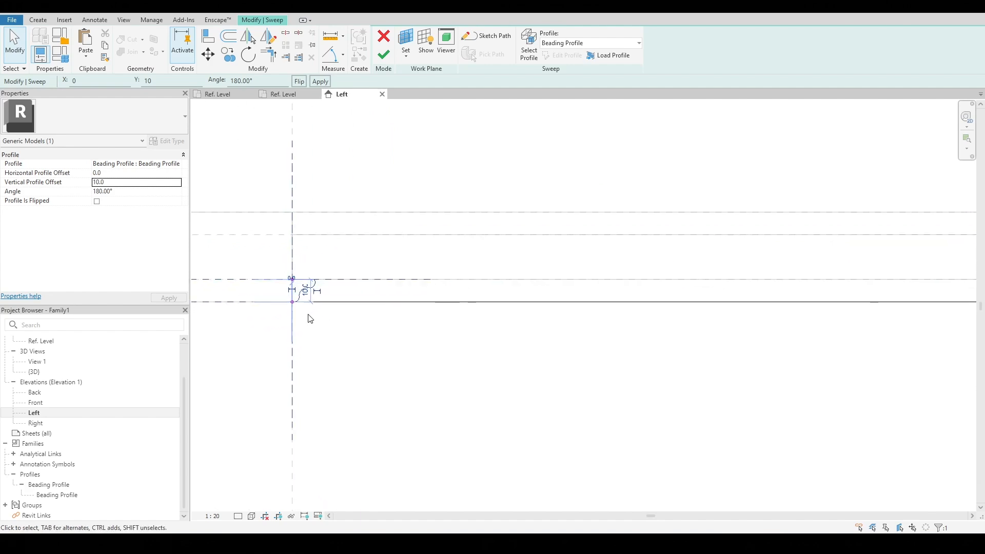
{"action": "scroll", "coordinate": [424, 294], "scroll_direction": "down", "scroll_amount": 2}
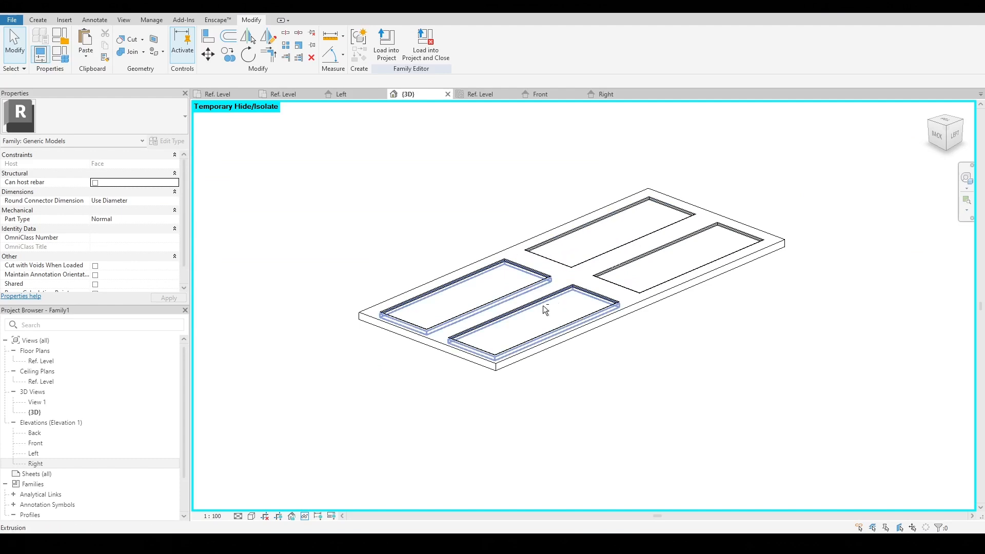
Examine the beading around all four leaf openings from several angles in the 3D view
{"action": "middle_click_drag", "start_coordinate": [542, 306], "coordinate": [685, 302], "text": "shift"}
{"action": "scroll", "coordinate": [708, 241], "scroll_direction": "up", "scroll_amount": 3}
{"action": "middle_click_drag", "start_coordinate": [710, 236], "coordinate": [652, 203], "text": "shift"}
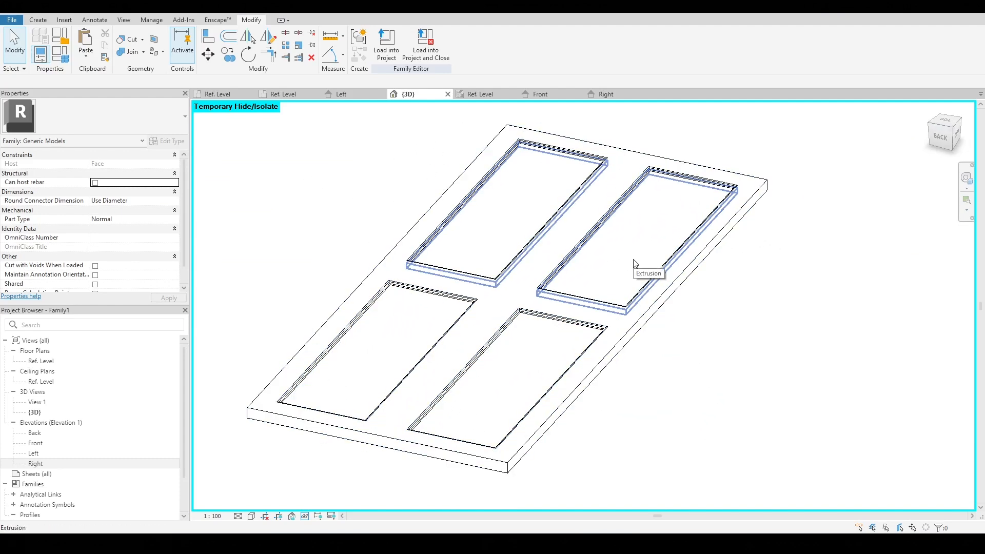
{"action": "middle_click_drag", "start_coordinate": [635, 263], "coordinate": [611, 214], "text": "shift"}
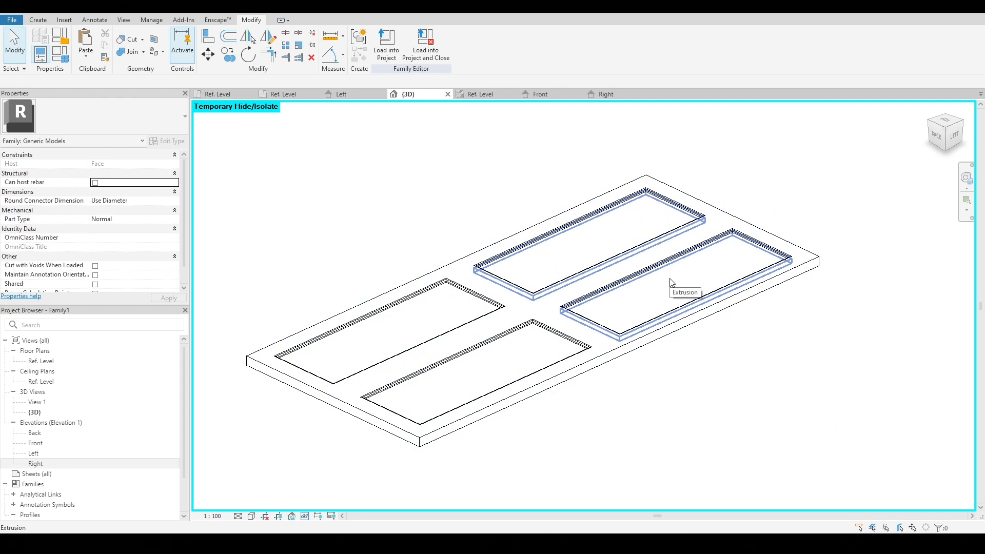
{"action": "scroll", "coordinate": [418, 182], "scroll_direction": "down", "scroll_amount": 3}
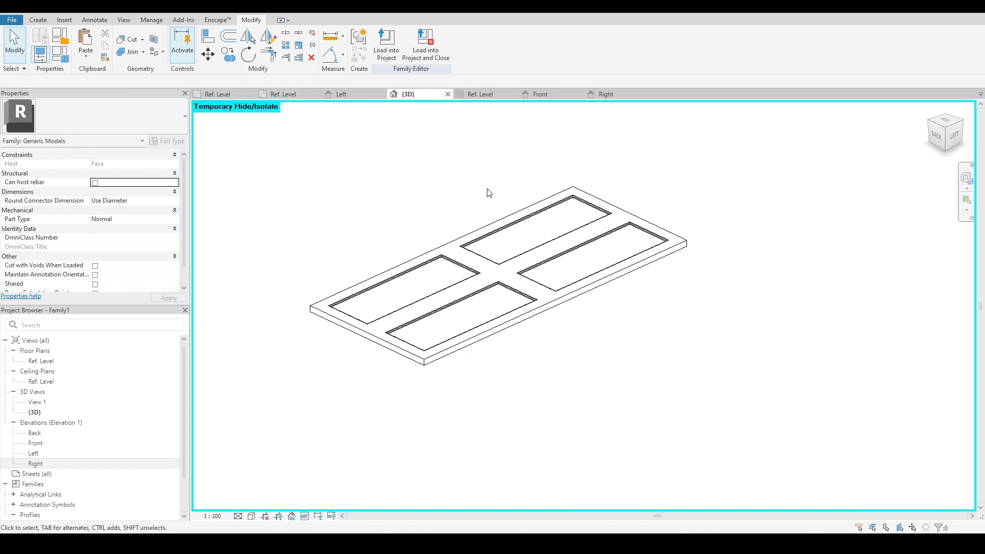
{"action": "middle_click_drag", "start_coordinate": [453, 193], "coordinate": [481, 193], "text": "shift"}
{"action": "scroll", "coordinate": [492, 194], "scroll_direction": "up", "scroll_amount": 2}
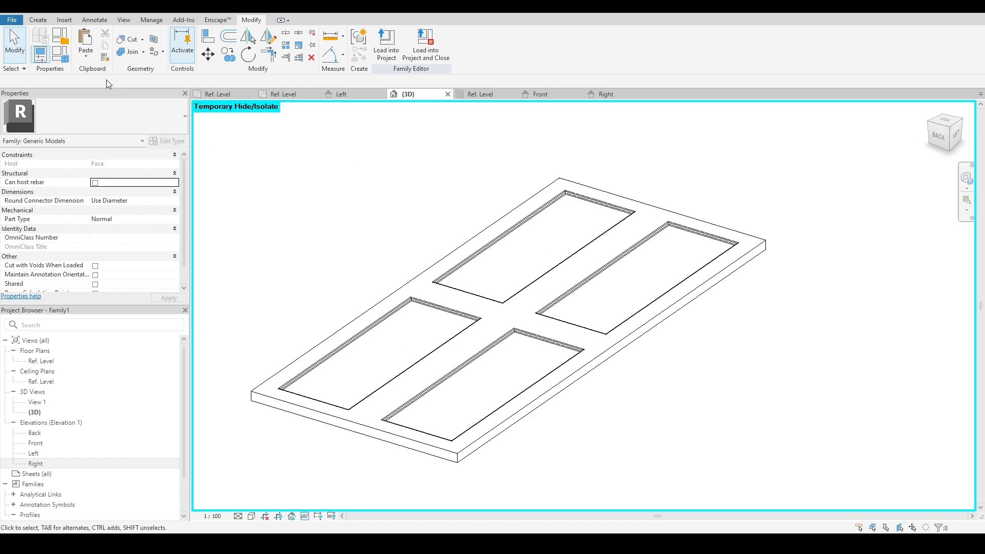
Create a family type named Door Leaf
{"action": "left_click", "coordinate": [60, 53]}
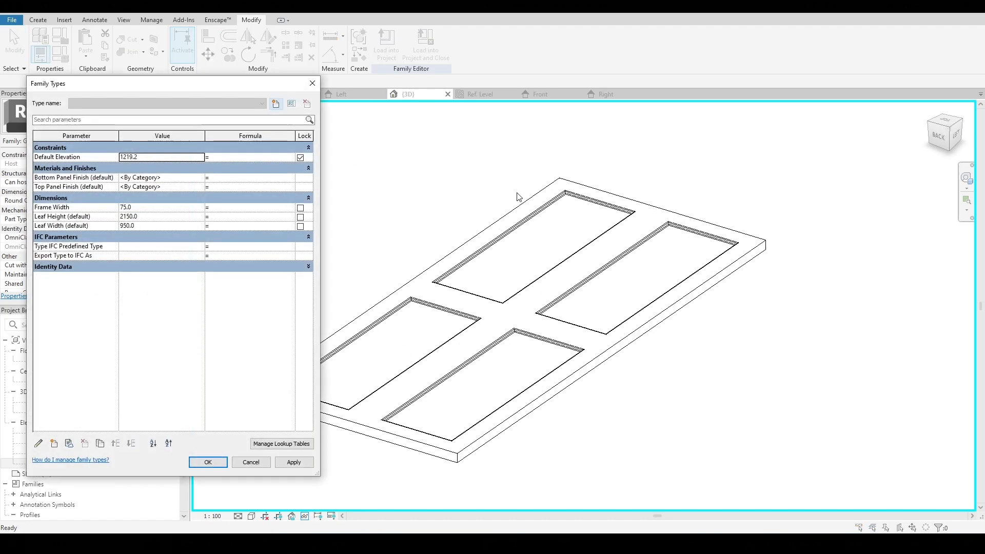
{"action": "left_click", "coordinate": [276, 105]}
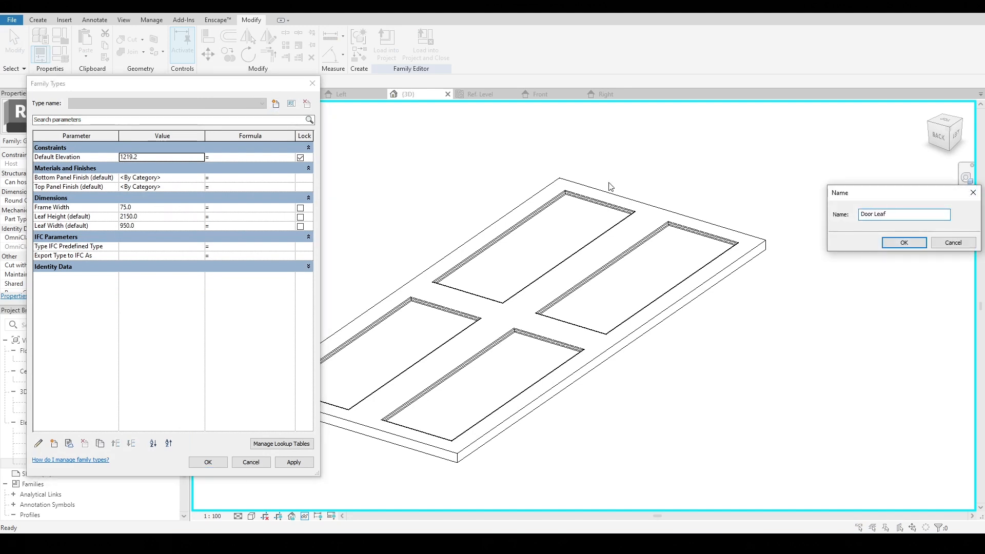
{"action": "left_click", "coordinate": [897, 241]}
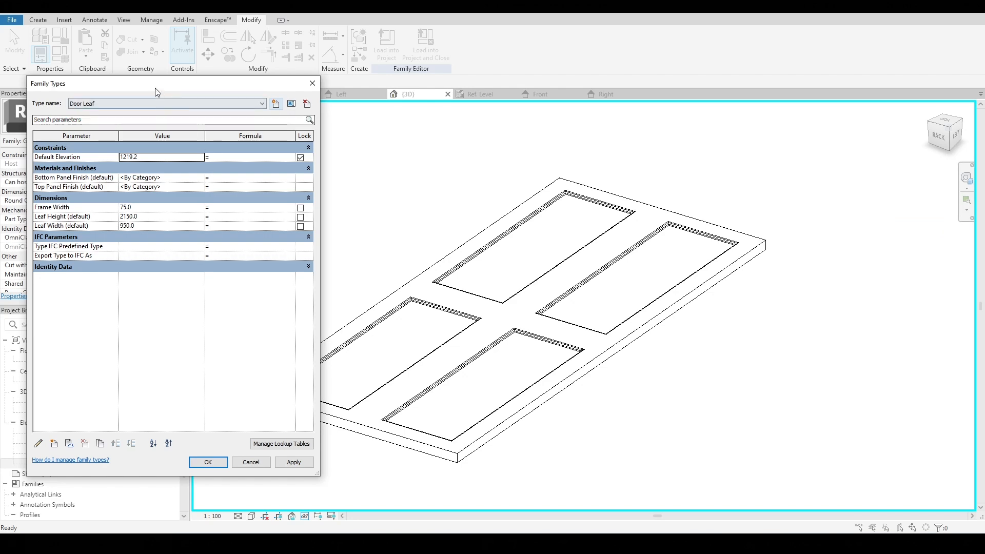
{"action": "left_click_drag", "start_coordinate": [215, 84], "coordinate": [355, 87]}
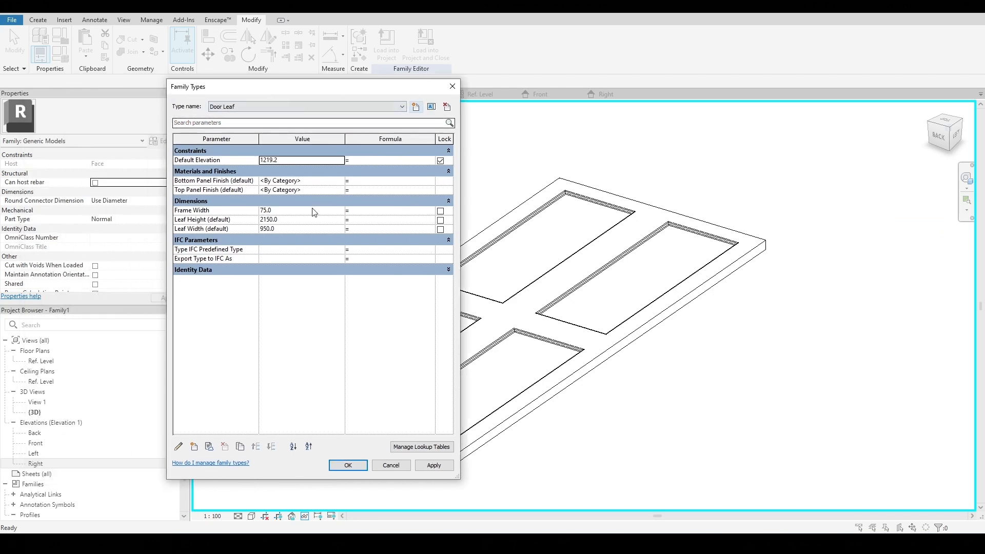
{"action": "left_click", "coordinate": [357, 467]}
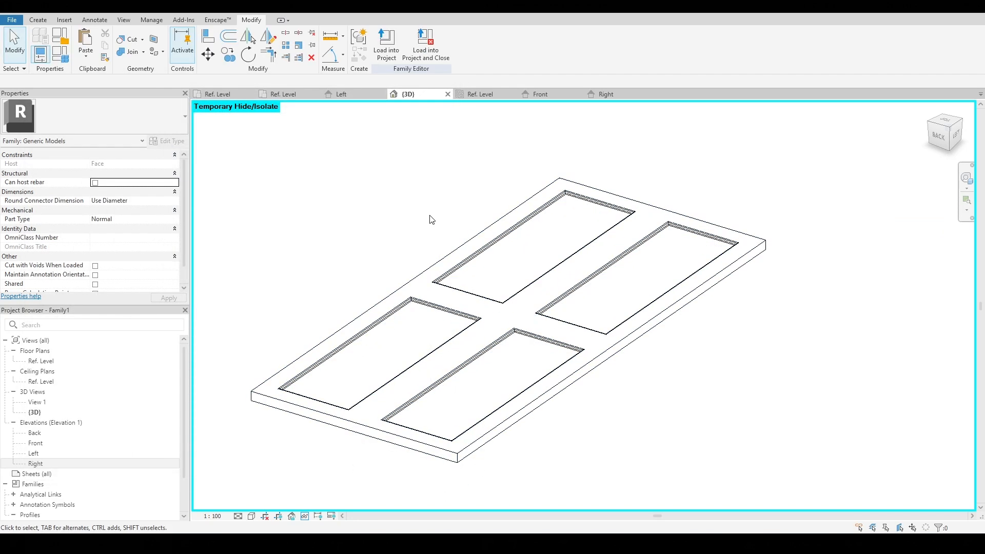
Close the inactive views and save the family as Door Leaf in the Door Family folder
{"action": "scroll", "coordinate": [427, 214], "scroll_direction": "down", "scroll_amount": 2}
{"action": "middle_click_drag", "start_coordinate": [725, 184], "coordinate": [743, 202]}
{"action": "key", "text": "ctrl+shift+w"}
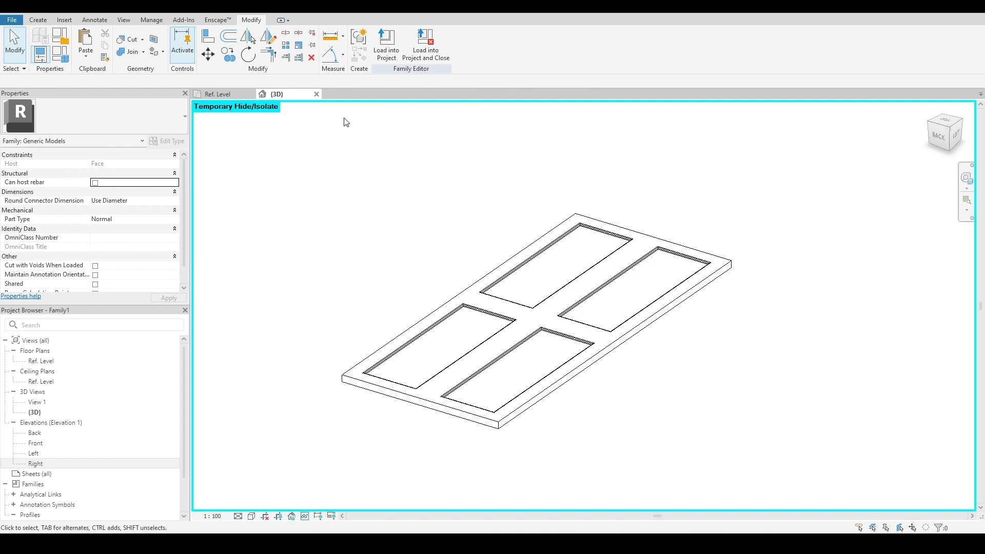
{"action": "key", "text": "ctrl+s"}
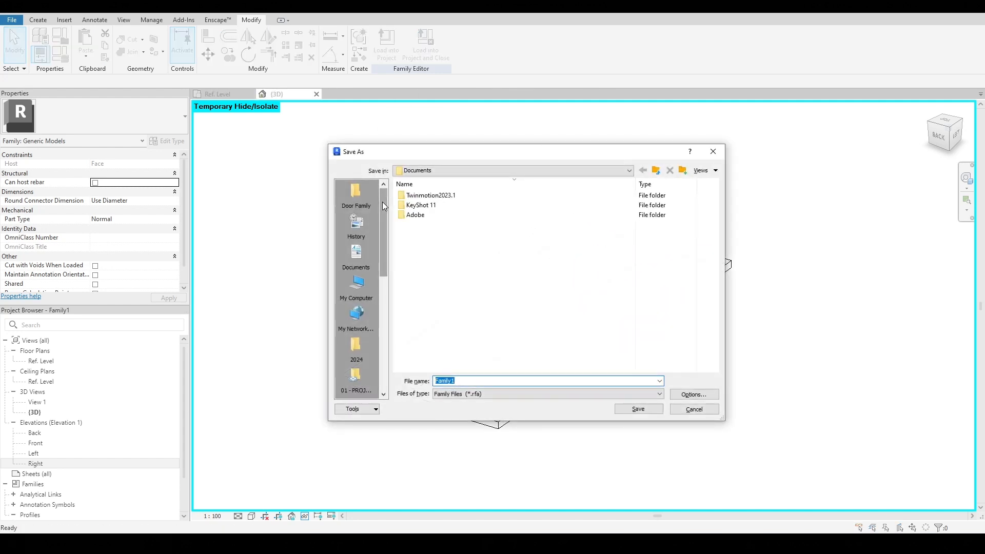
{"action": "left_click", "coordinate": [356, 193]}
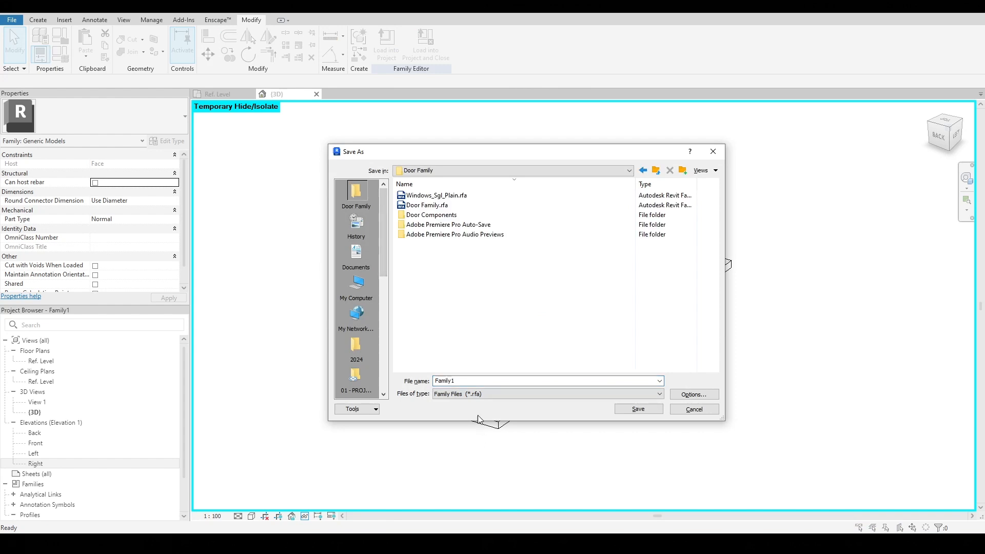
{"action": "left_click", "coordinate": [474, 381]}
{"action": "double_click", "coordinate": [473, 381]}
{"action": "left_click", "coordinate": [638, 408]}
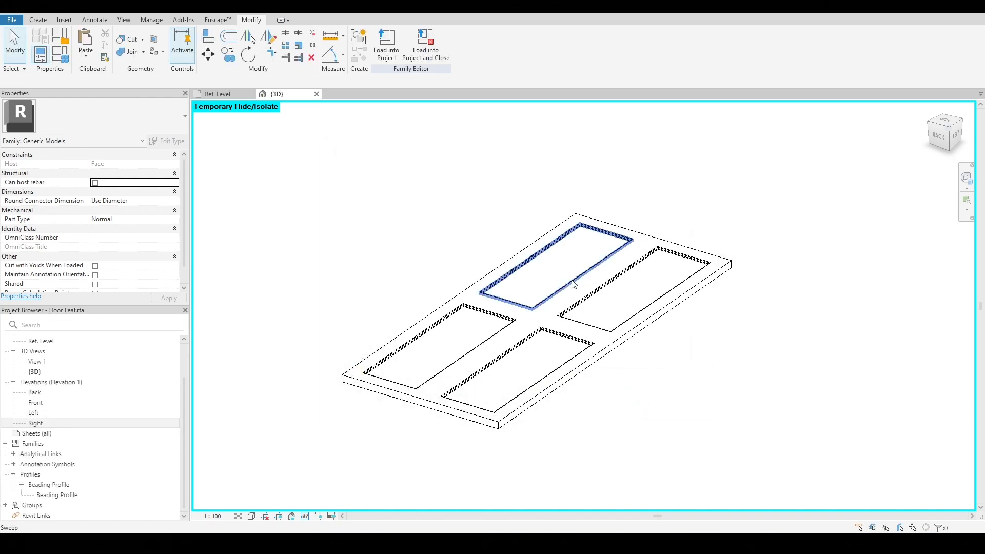
Load the Door Leaf family into the Door Family file and preview its placement in the Ref. Level plan
{"action": "left_click", "coordinate": [387, 45]}
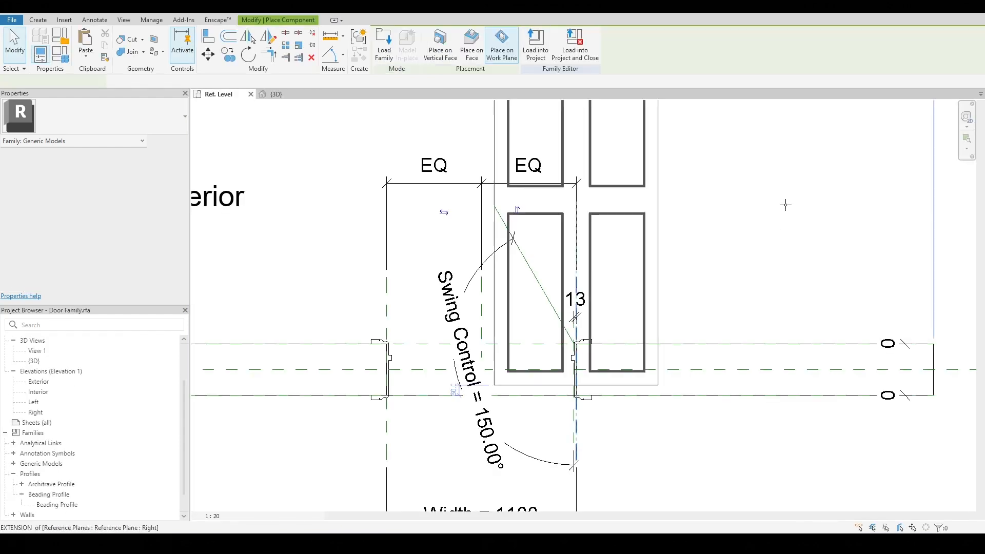
{"action": "scroll", "coordinate": [709, 279], "scroll_direction": "up", "scroll_amount": 3}
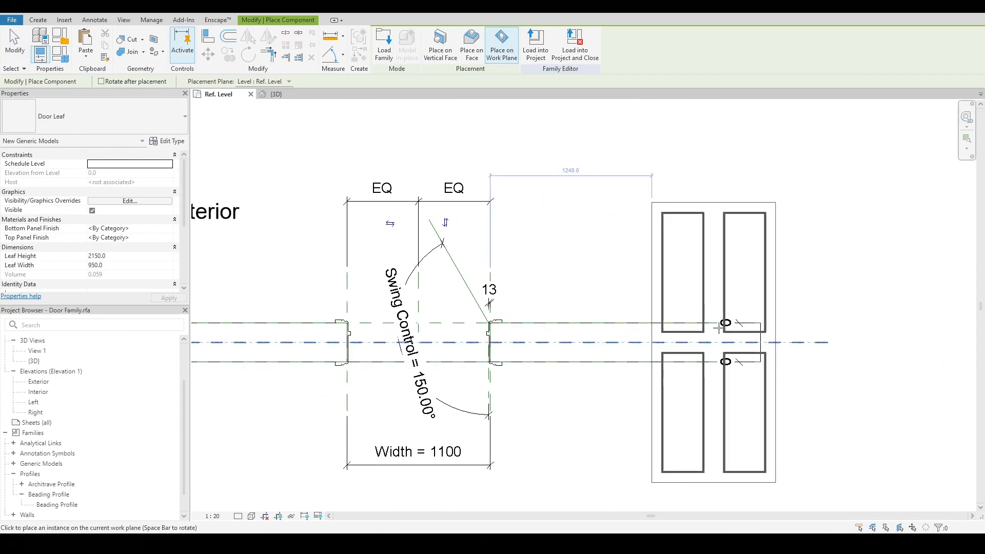
{"action": "scroll", "coordinate": [598, 331], "scroll_direction": "up", "scroll_amount": 1}
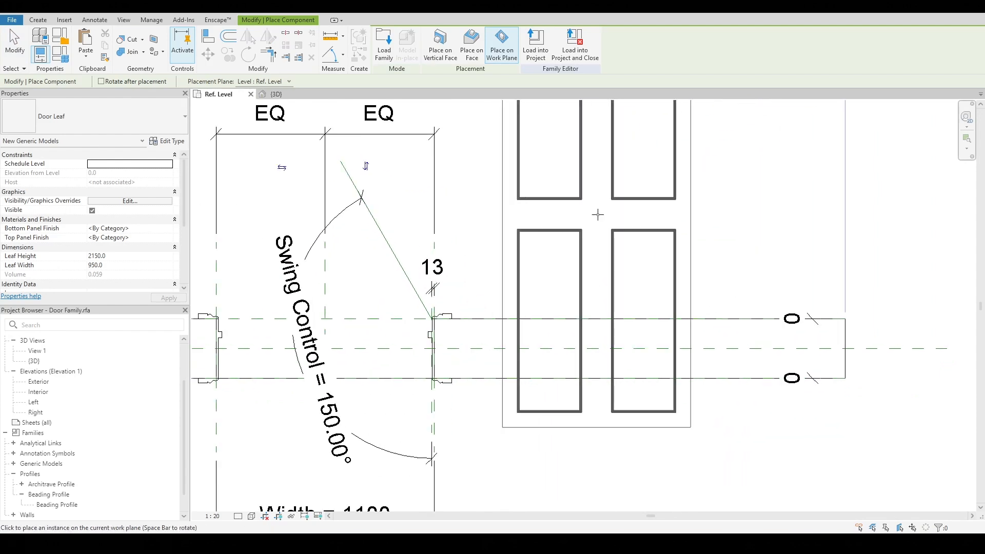
{"action": "scroll", "coordinate": [590, 217], "scroll_direction": "down", "scroll_amount": 3}
{"action": "scroll", "coordinate": [593, 271], "scroll_direction": "up", "scroll_amount": 3}
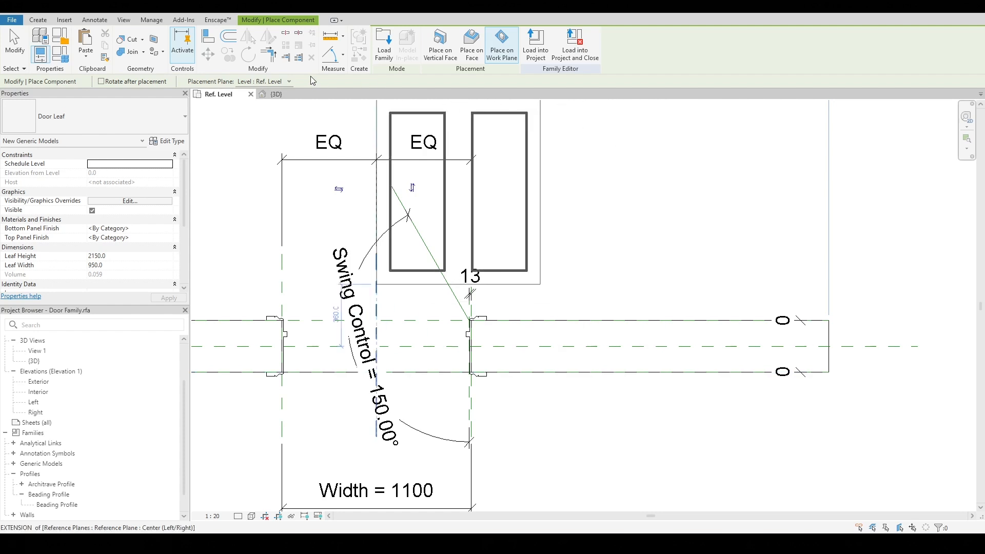
Pick the vertical plane of the angled swing reference line as the placement plane and open the {3D} view
{"action": "left_click", "coordinate": [268, 82]}
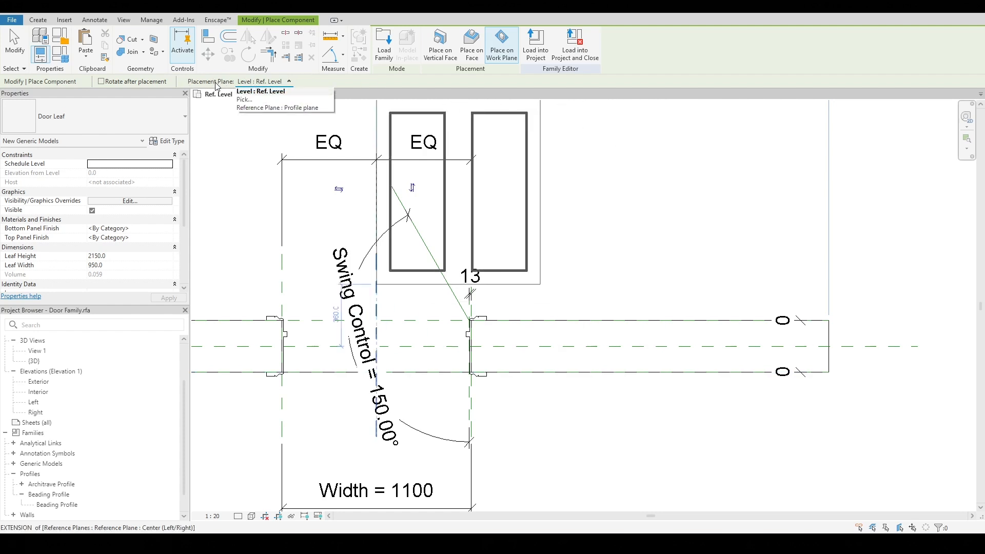
{"action": "left_click", "coordinate": [252, 100]}
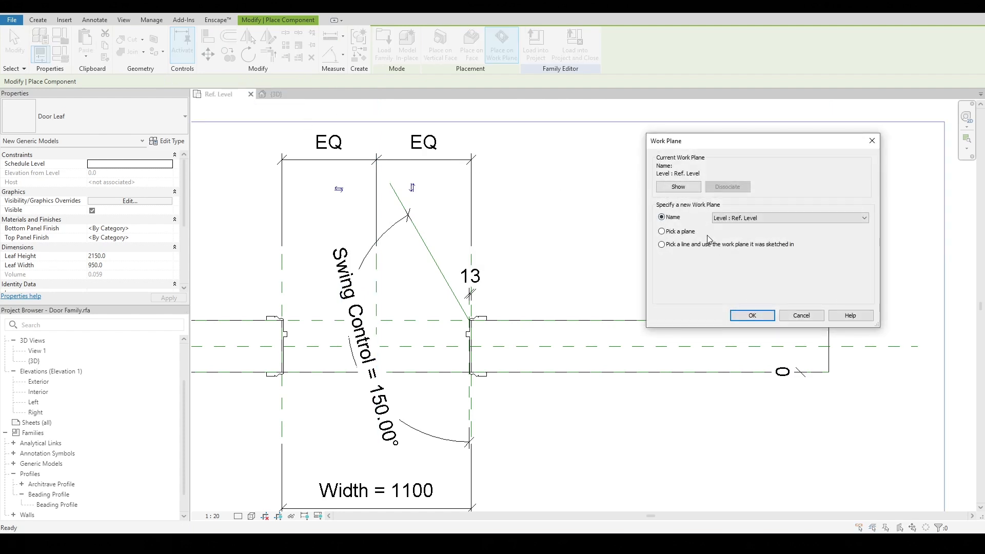
{"action": "left_click", "coordinate": [752, 316]}
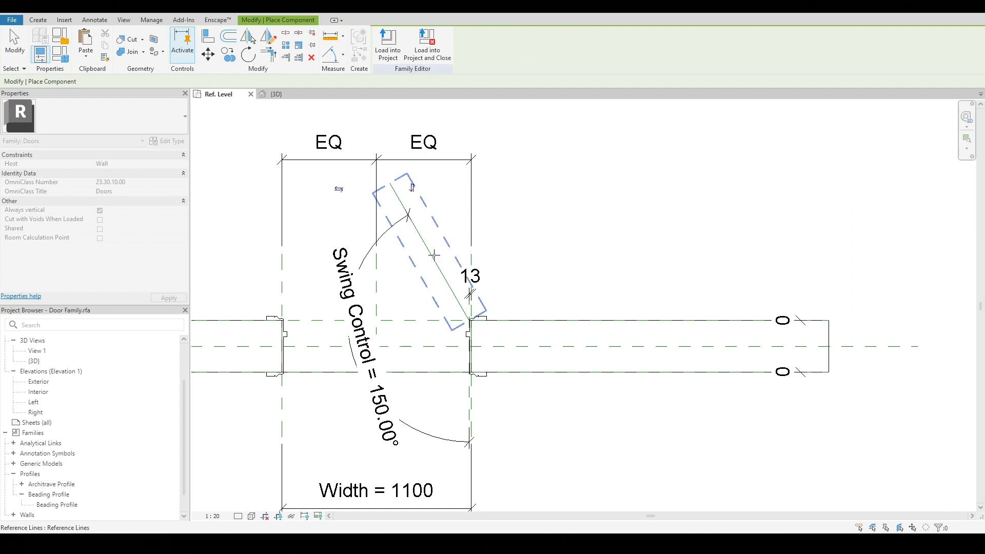
{"action": "scroll", "coordinate": [434, 255], "scroll_direction": "up", "scroll_amount": 1}
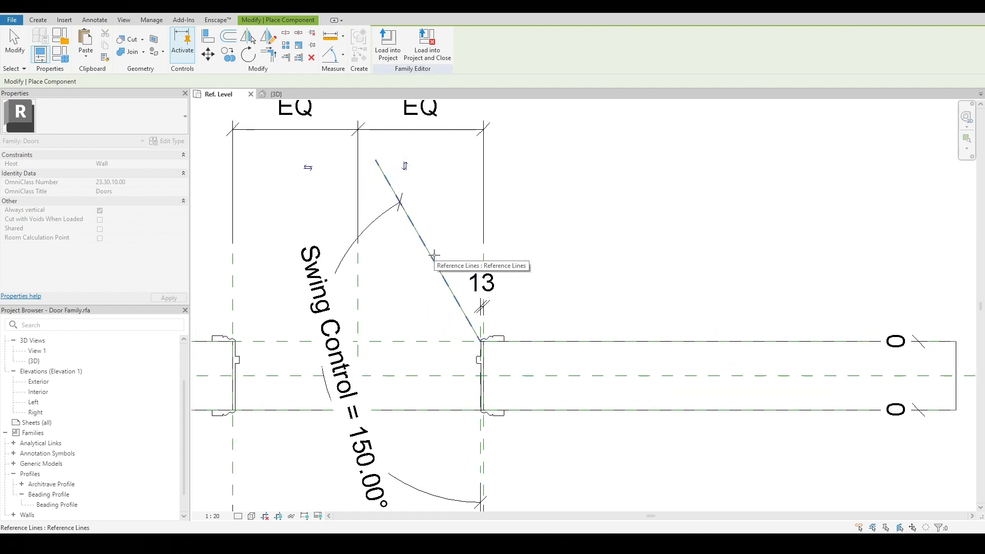
{"action": "left_click", "coordinate": [435, 257]}
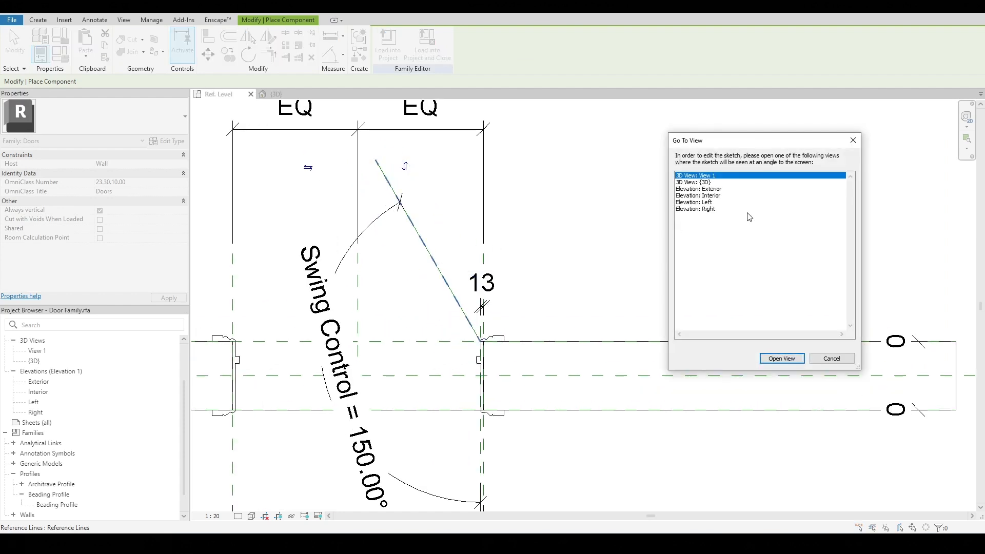
{"action": "left_click", "coordinate": [706, 182]}
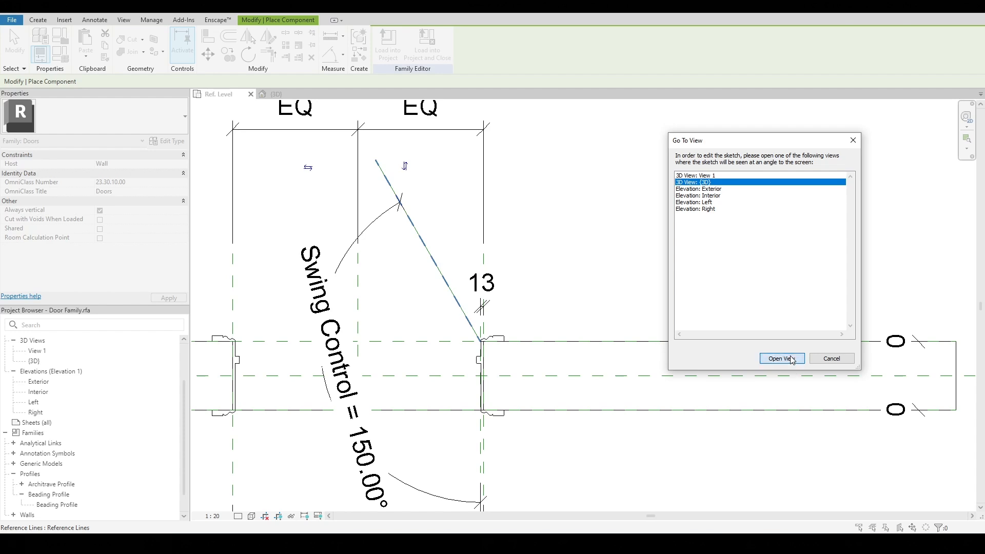
{"action": "left_click", "coordinate": [780, 358]}
Place the Door Leaf upright on the swing reference line's plane and check its position relative to the hinge in the Ref. Level plan
{"action": "middle_click_drag", "start_coordinate": [446, 259], "coordinate": [912, 388], "text": "shift"}
{"action": "scroll", "coordinate": [527, 339], "scroll_direction": "up", "scroll_amount": 2}
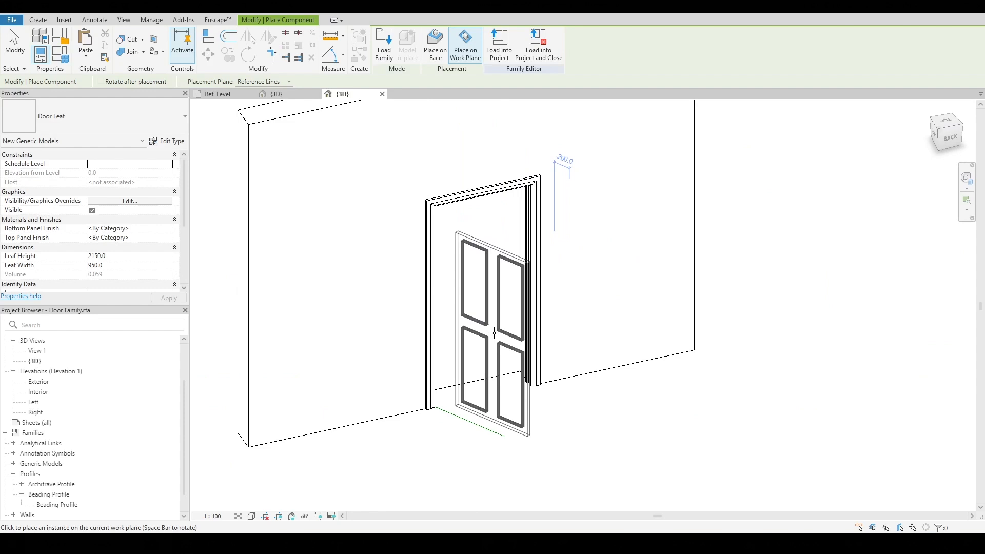
{"action": "middle_click_drag", "start_coordinate": [494, 333], "coordinate": [692, 352], "text": "shift"}
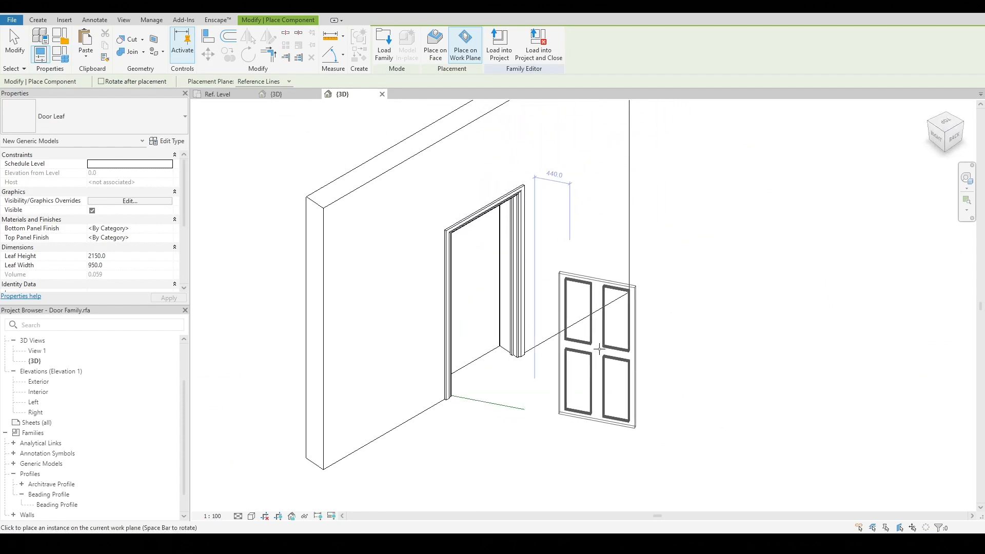
{"action": "middle_click_drag", "start_coordinate": [599, 349], "coordinate": [622, 338], "text": "shift"}
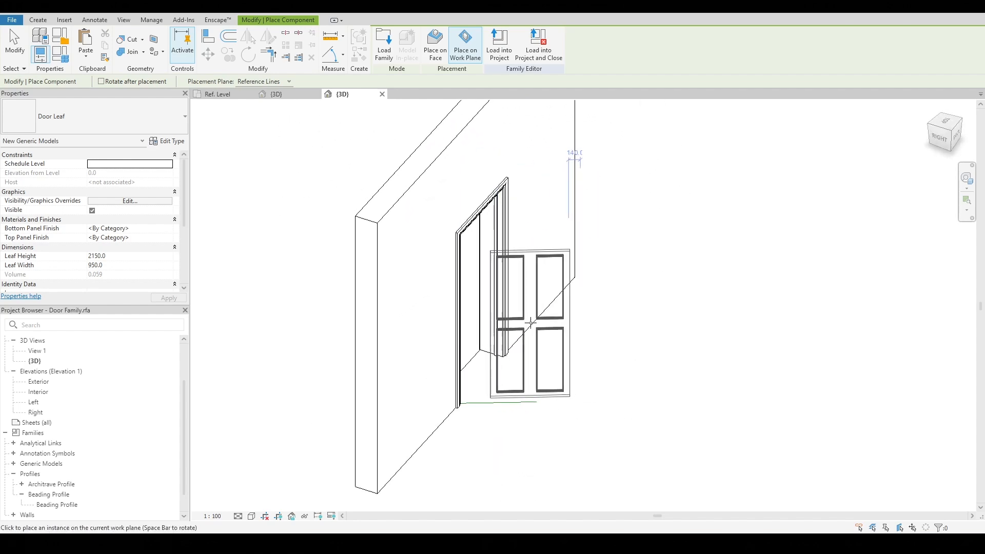
{"action": "middle_click_drag", "start_coordinate": [530, 323], "coordinate": [497, 205], "text": "shift"}
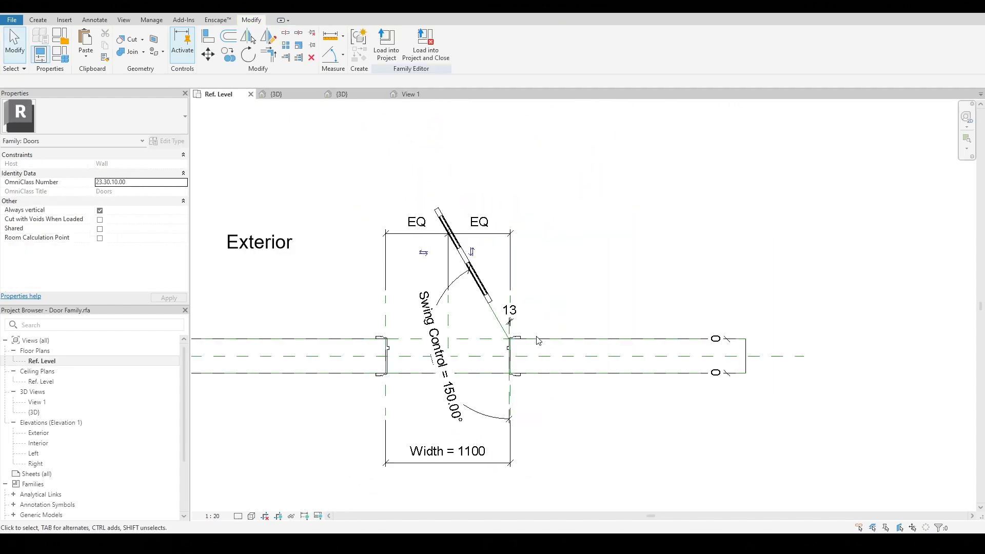
{"action": "scroll", "coordinate": [532, 337], "scroll_direction": "up", "scroll_amount": 6}
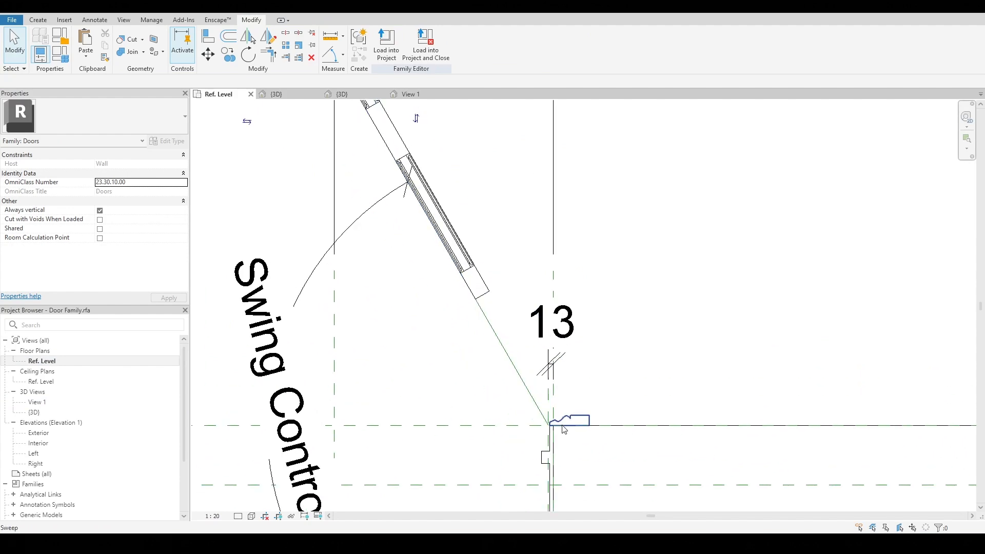
{"action": "scroll", "coordinate": [533, 337], "scroll_direction": "down", "scroll_amount": 5}
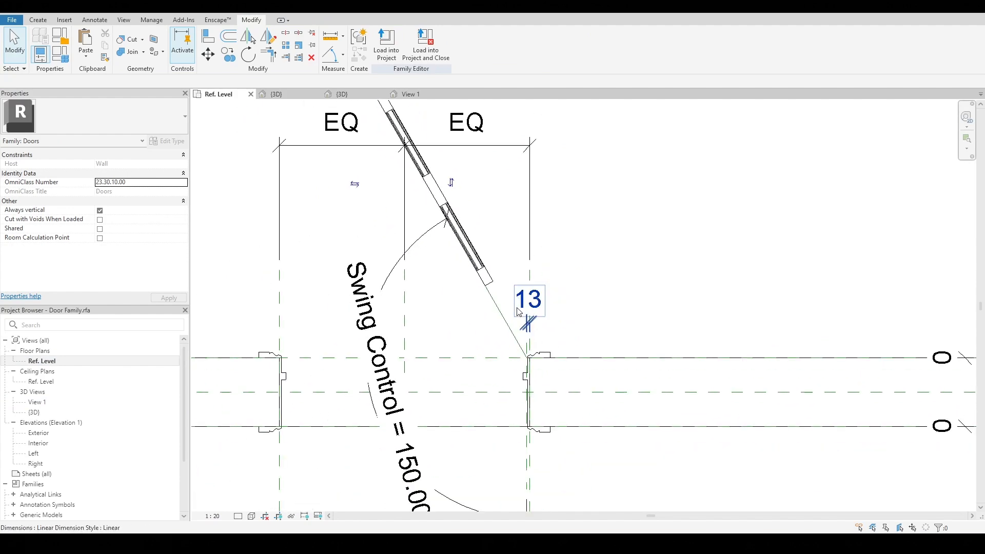
Examine the gap between the Door Leaf's hinge-side end and the hinge point of the swing reference line in plan
{"action": "left_click", "coordinate": [495, 274]}
{"action": "scroll", "coordinate": [462, 247], "scroll_direction": "up", "scroll_amount": 3}
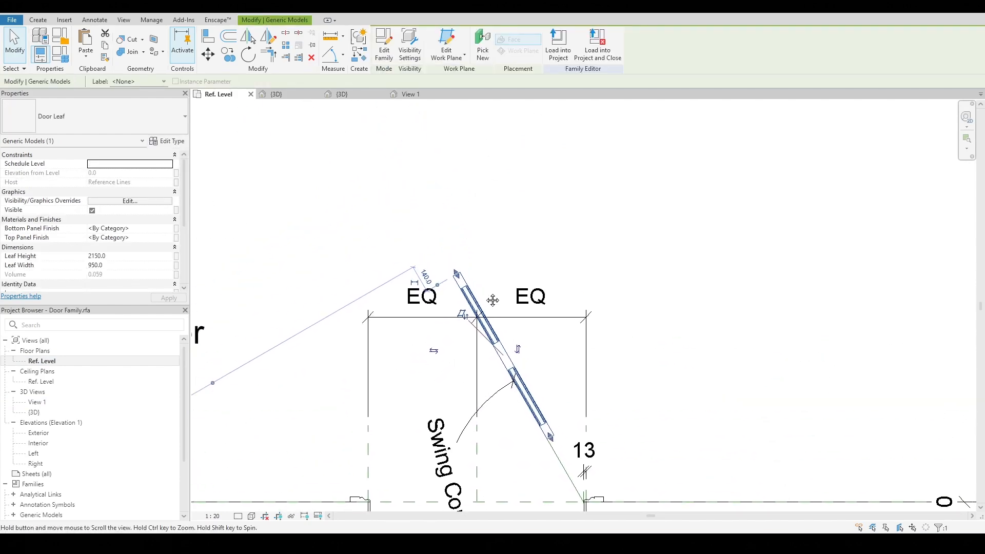
{"action": "scroll", "coordinate": [367, 136], "scroll_direction": "down", "scroll_amount": 2}
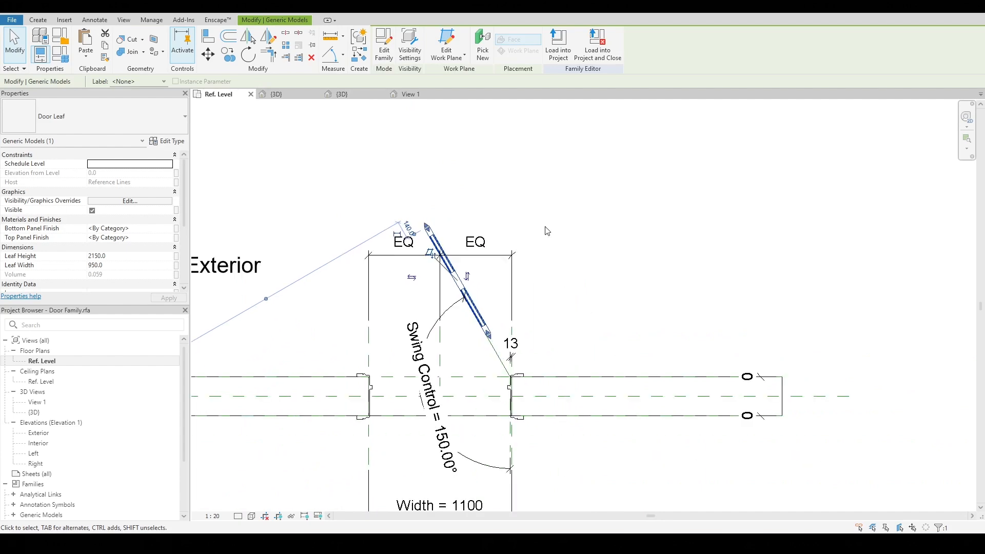
{"action": "scroll", "coordinate": [523, 333], "scroll_direction": "up", "scroll_amount": 6}
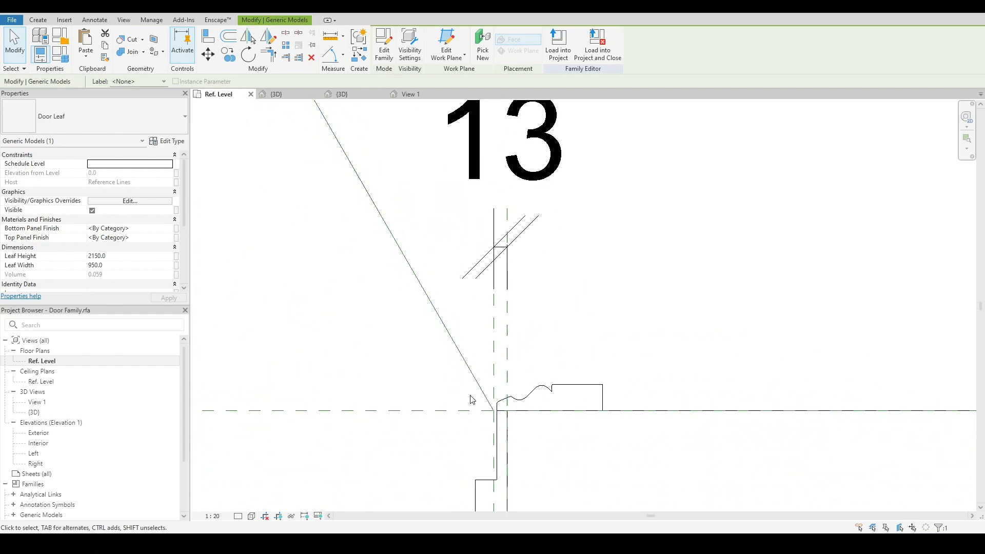
{"action": "scroll", "coordinate": [380, 204], "scroll_direction": "down", "scroll_amount": 3}
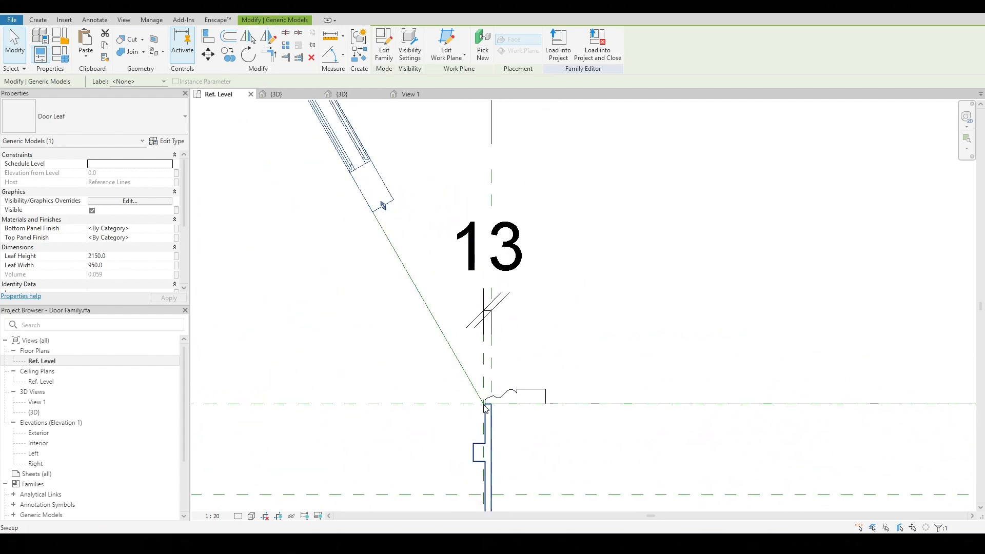
{"action": "scroll", "coordinate": [380, 205], "scroll_direction": "up", "scroll_amount": 3}
{"action": "scroll", "coordinate": [556, 359], "scroll_direction": "down", "scroll_amount": 3}
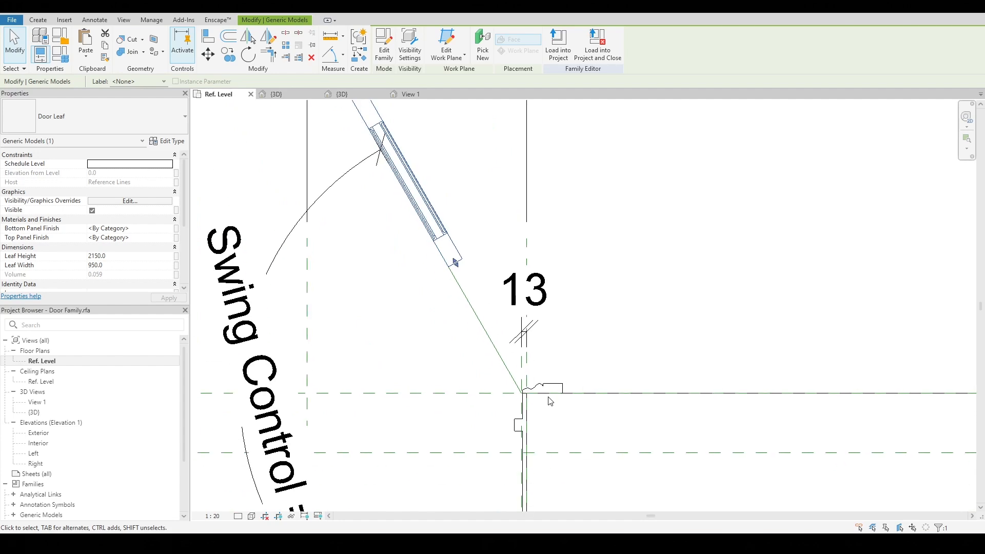
{"action": "scroll", "coordinate": [410, 189], "scroll_direction": "down", "scroll_amount": 3}
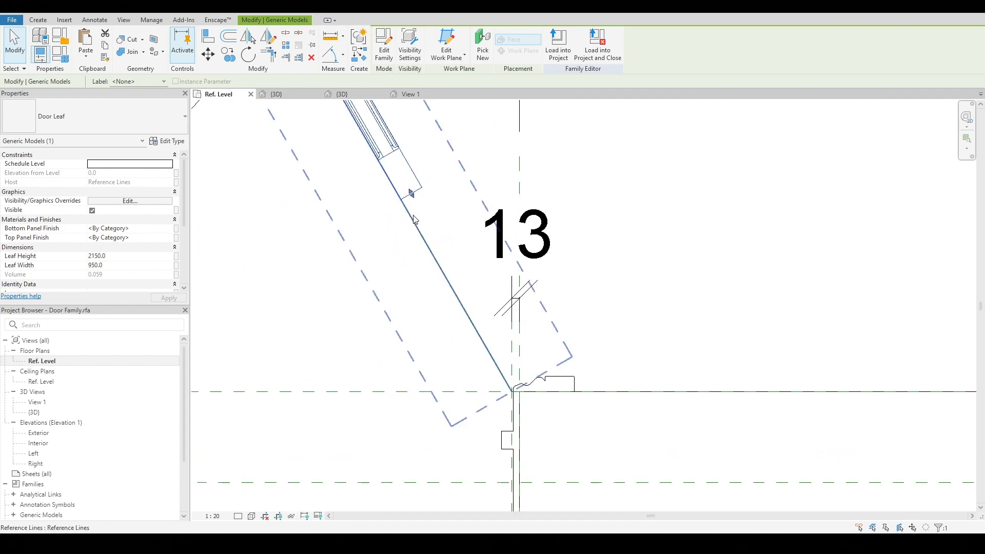
{"action": "middle_click_drag", "start_coordinate": [435, 205], "coordinate": [454, 373]}
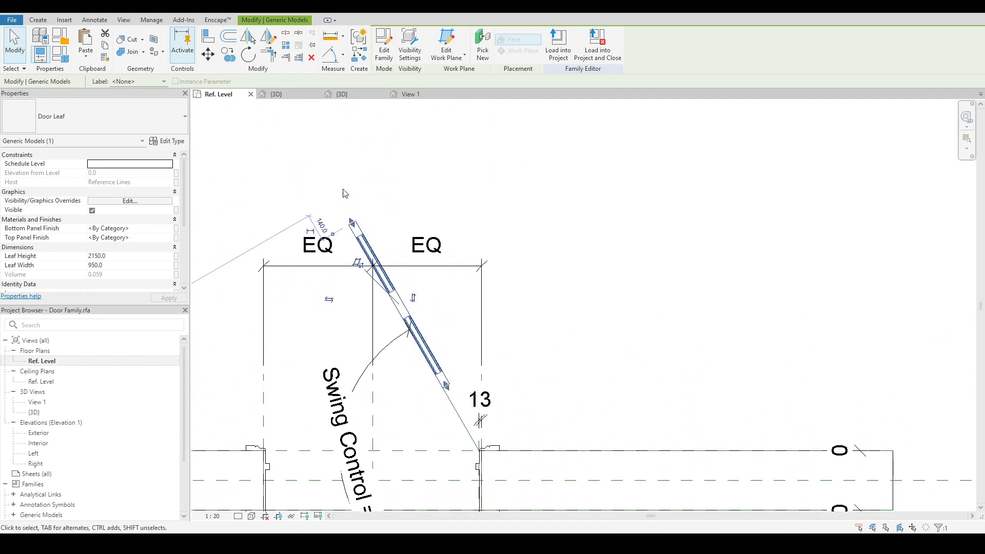
{"action": "scroll", "coordinate": [492, 476], "scroll_direction": "up", "scroll_amount": 4}
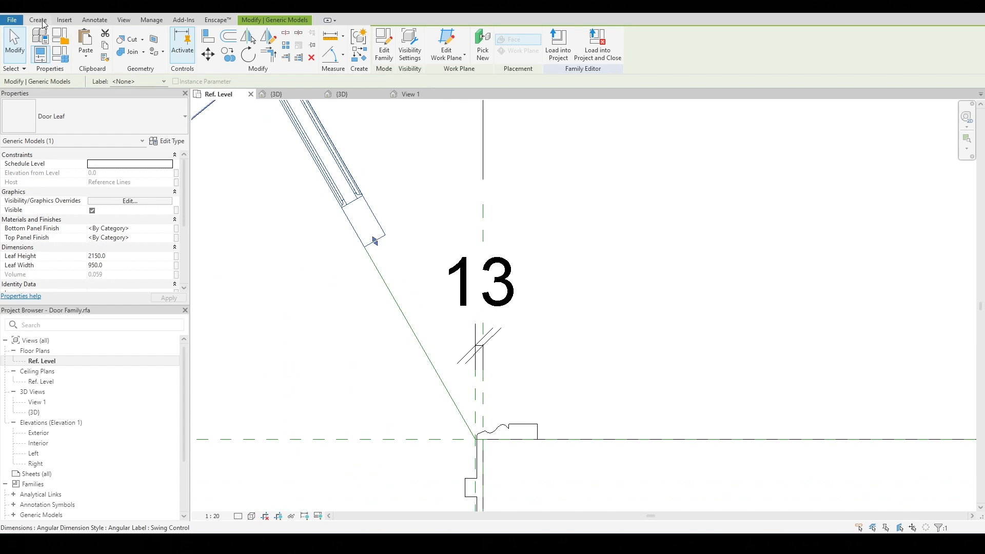
Draw a reference line about 130 mm long from the hinge intersection, perpendicular to the swing reference line, towards the exterior side
{"action": "left_click", "coordinate": [559, 51]}
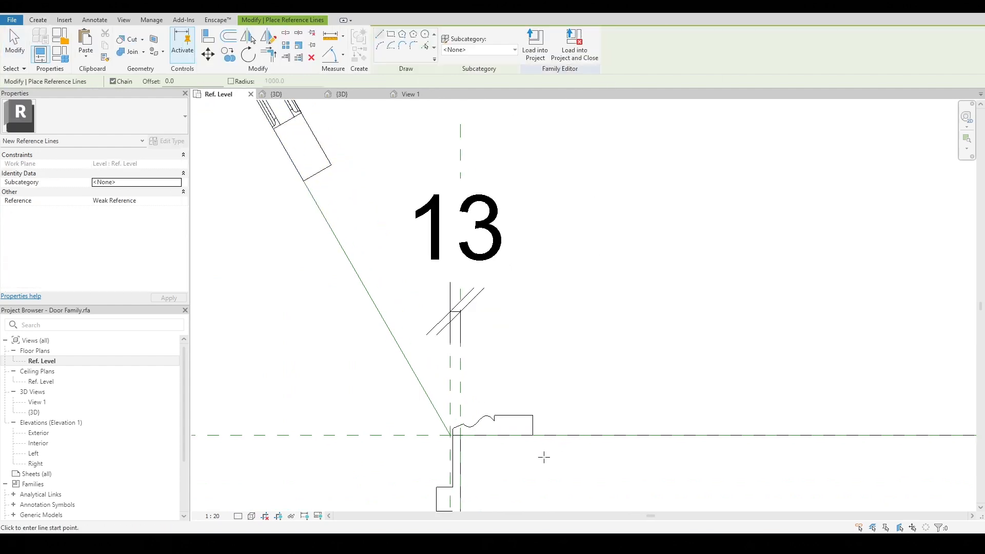
{"action": "scroll", "coordinate": [462, 430], "scroll_direction": "up", "scroll_amount": 3}
{"action": "left_click", "coordinate": [426, 411]}
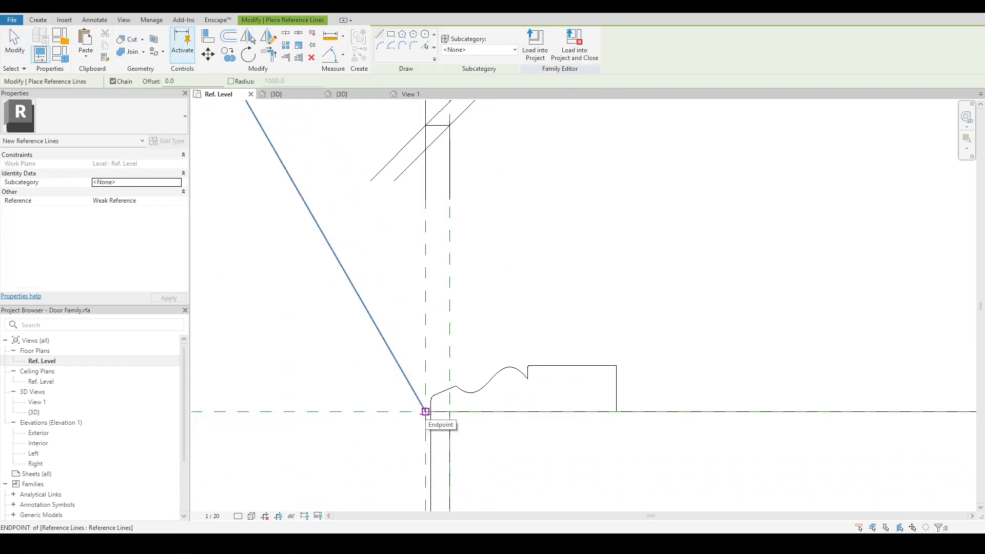
{"action": "key", "text": "s"}
{"action": "key", "text": "i"}
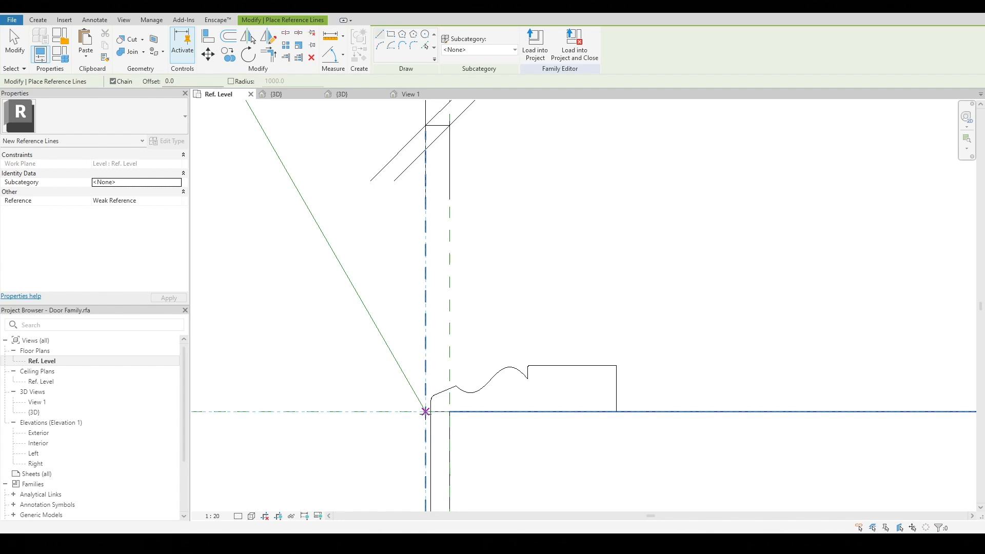
{"action": "left_click", "coordinate": [425, 410]}
{"action": "scroll", "coordinate": [482, 344], "scroll_direction": "down", "scroll_amount": 4}
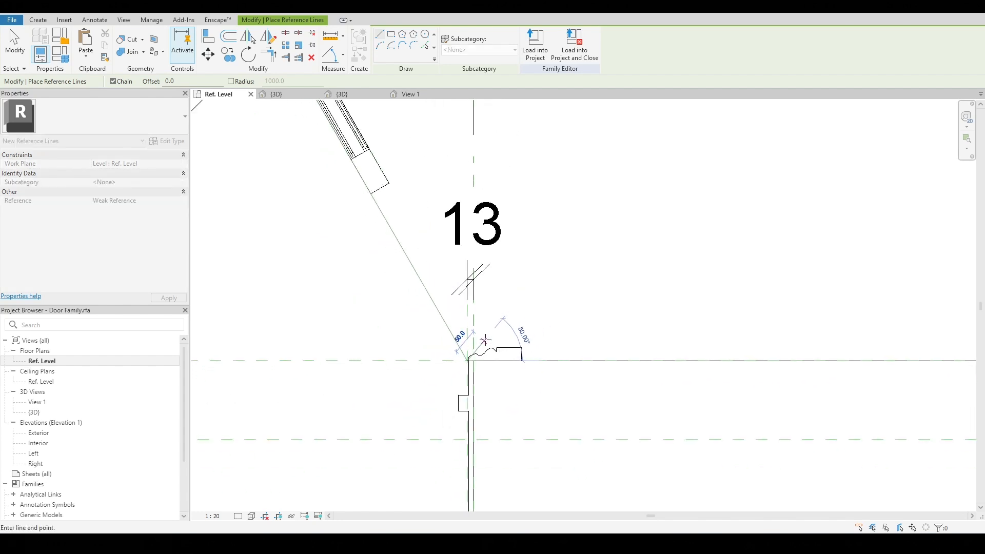
{"action": "left_click", "coordinate": [527, 326]}
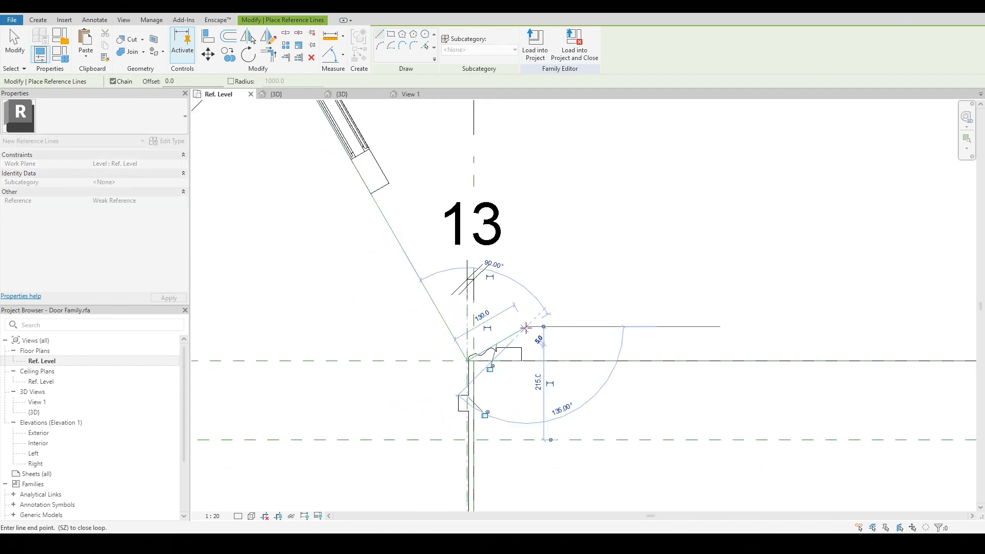
{"action": "scroll", "coordinate": [521, 333], "scroll_direction": "up", "scroll_amount": 2}
{"action": "key", "text": "Escape"}
{"action": "key", "text": "Escape"}
{"action": "scroll", "coordinate": [422, 378], "scroll_direction": "down", "scroll_amount": 1}
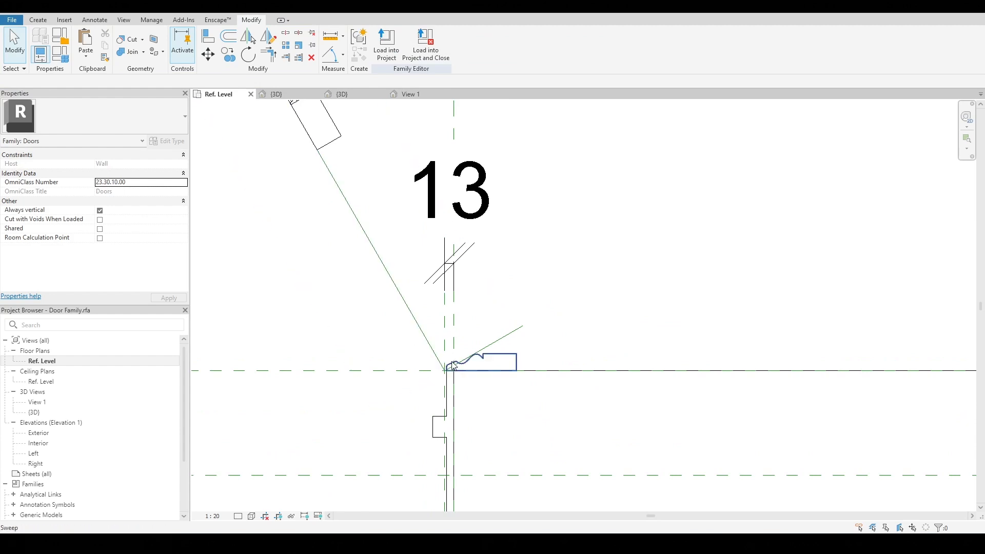
Add an angular dimension between the short perpendicular reference line and the swing reference line
{"action": "key", "text": "d"}
{"action": "key", "text": "i"}
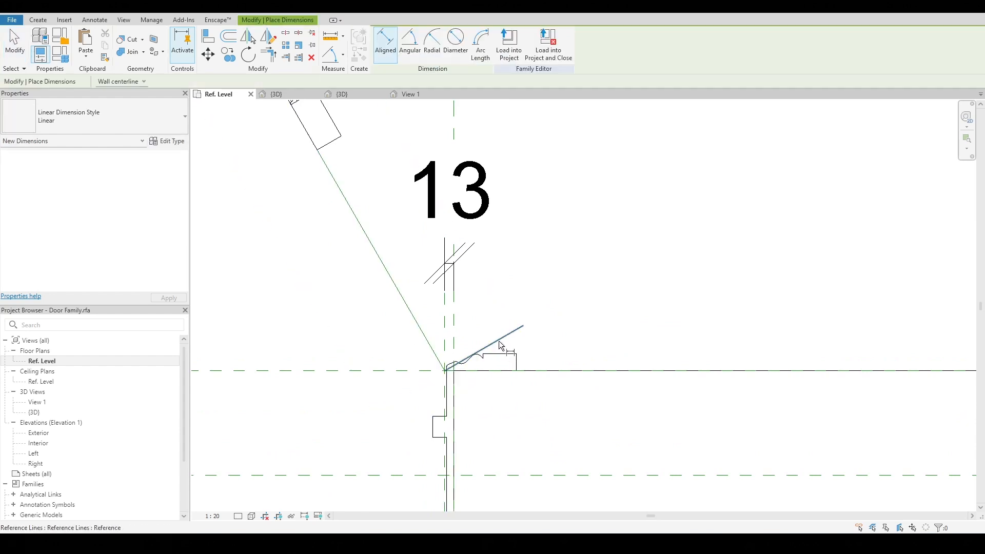
{"action": "left_click", "coordinate": [410, 43]}
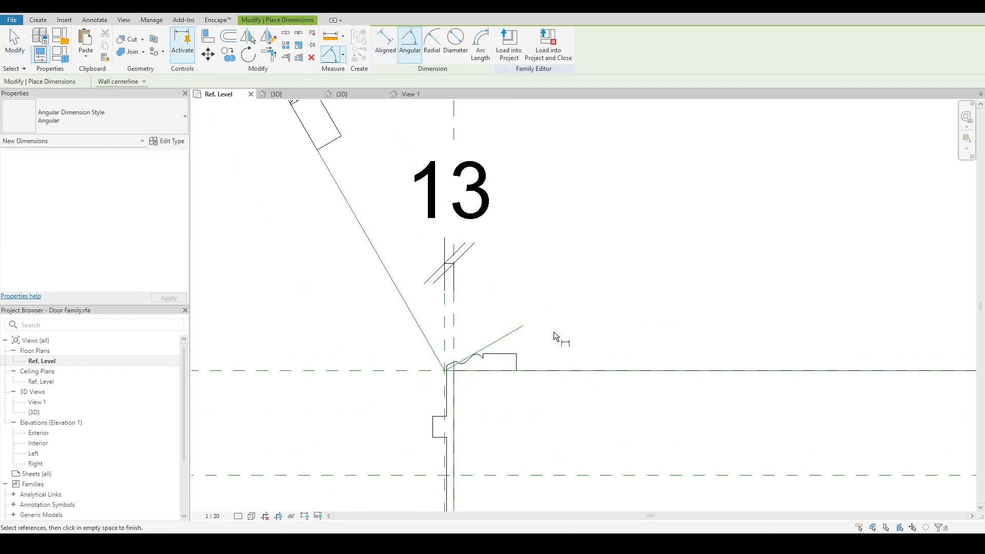
{"action": "left_click", "coordinate": [512, 332]}
{"action": "scroll", "coordinate": [392, 281], "scroll_direction": "down", "scroll_amount": 4}
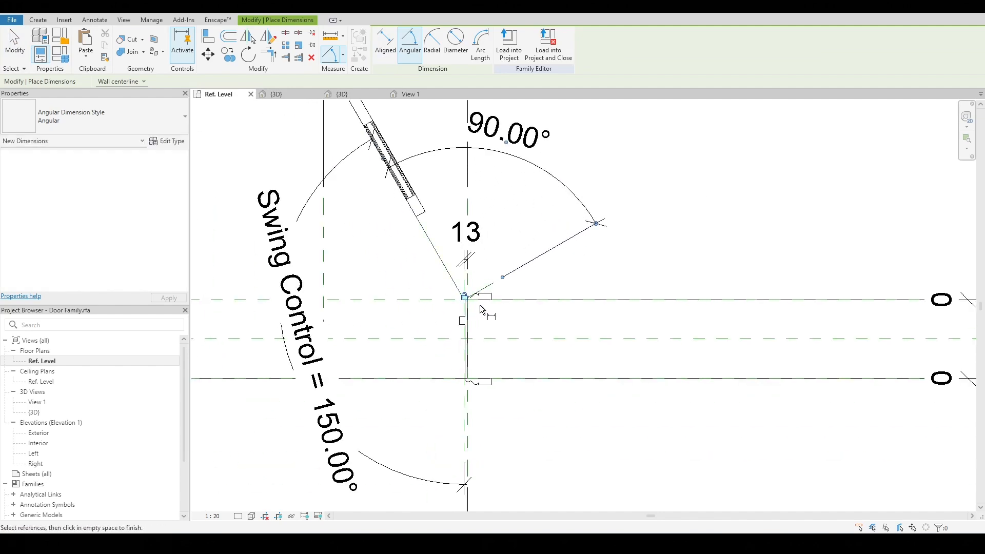
{"action": "scroll", "coordinate": [479, 305], "scroll_direction": "down", "scroll_amount": 2}
{"action": "scroll", "coordinate": [468, 261], "scroll_direction": "up", "scroll_amount": 3}
{"action": "scroll", "coordinate": [472, 267], "scroll_direction": "down", "scroll_amount": 2}
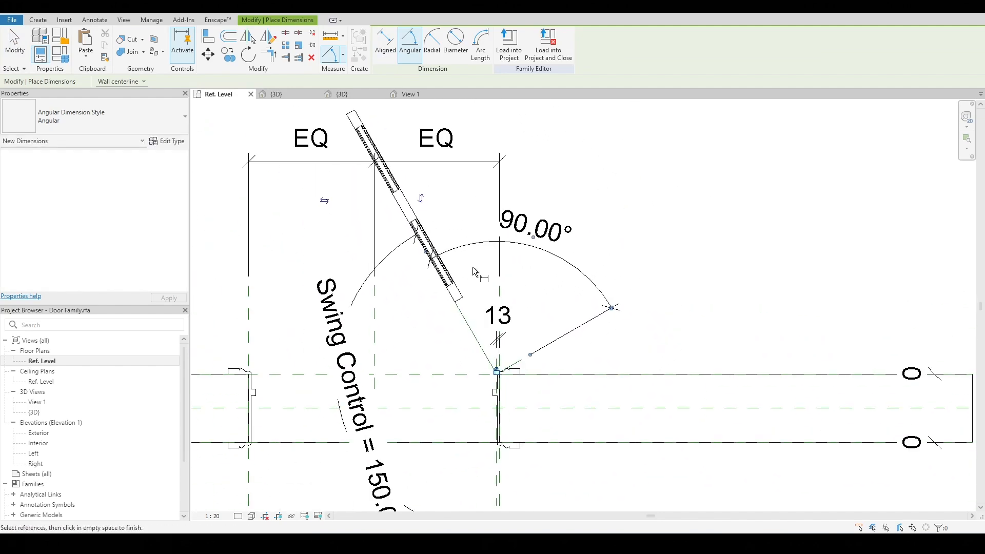
{"action": "key", "text": "Escape"}
{"action": "key", "text": "Escape"}
{"action": "middle_click_drag", "start_coordinate": [462, 392], "coordinate": [472, 360]}
{"action": "scroll", "coordinate": [470, 319], "scroll_direction": "down", "scroll_amount": 1}
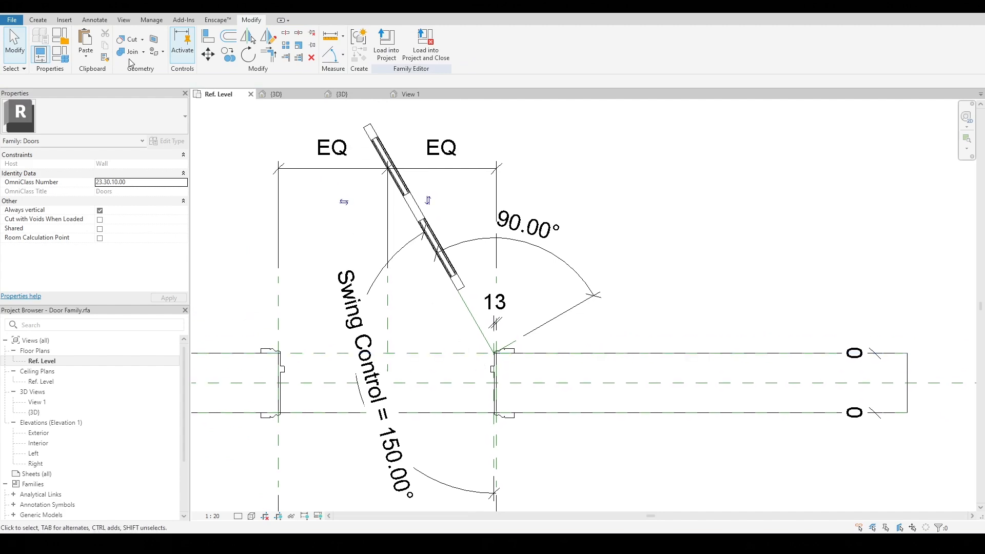
Set the Swing Control parameter to 130° in the family types to flex the door swing
{"action": "left_click", "coordinate": [60, 54]}
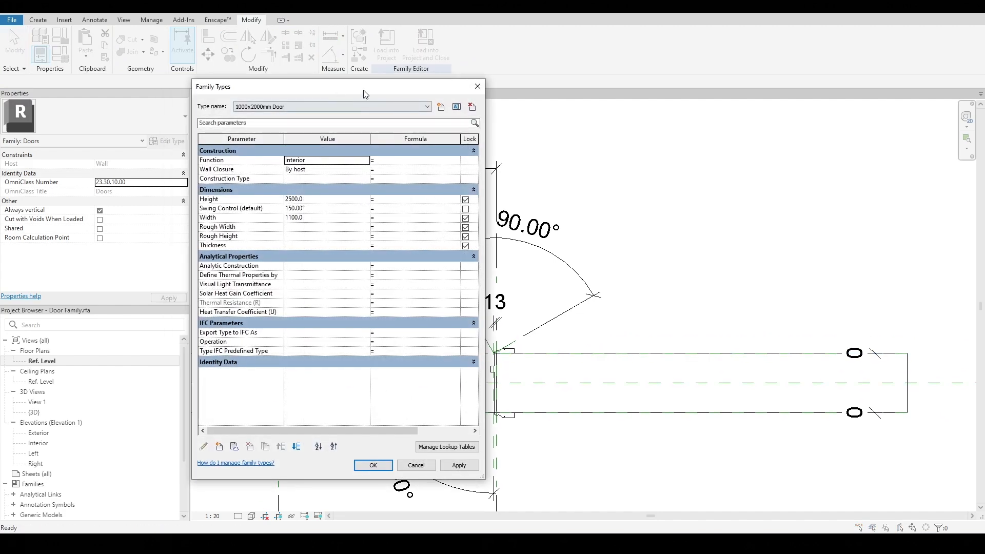
{"action": "left_click_drag", "start_coordinate": [308, 86], "coordinate": [804, 62]}
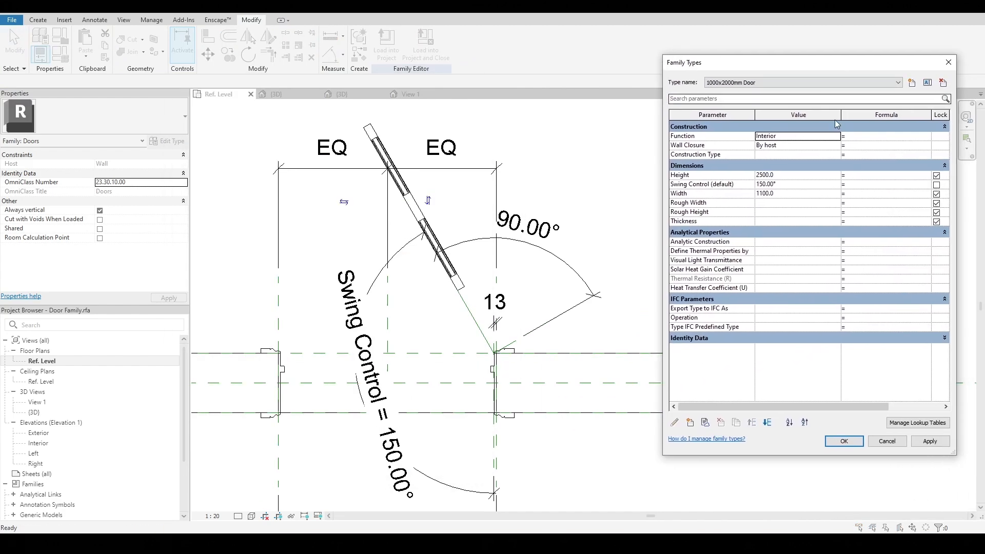
{"action": "left_click", "coordinate": [794, 185]}
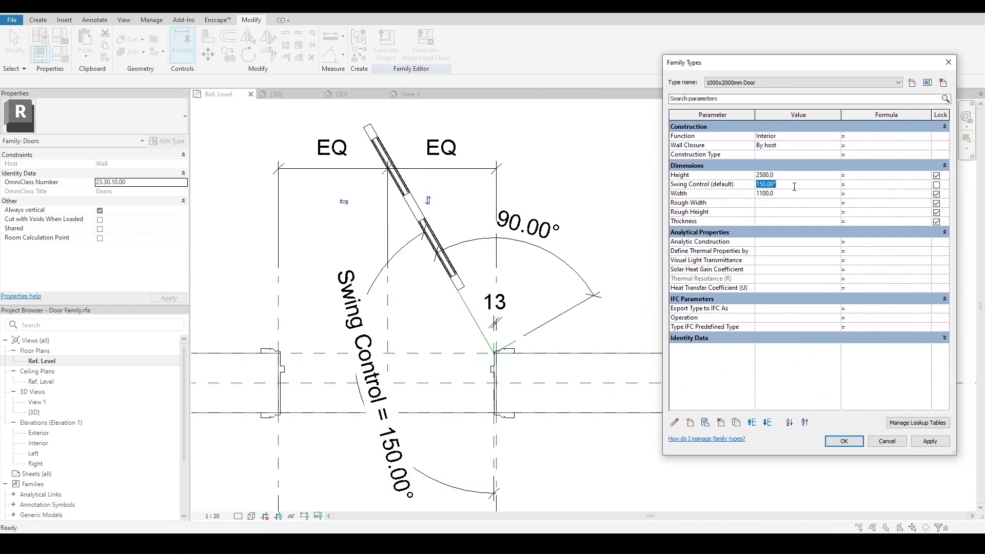
{"action": "left_click", "coordinate": [930, 441]}
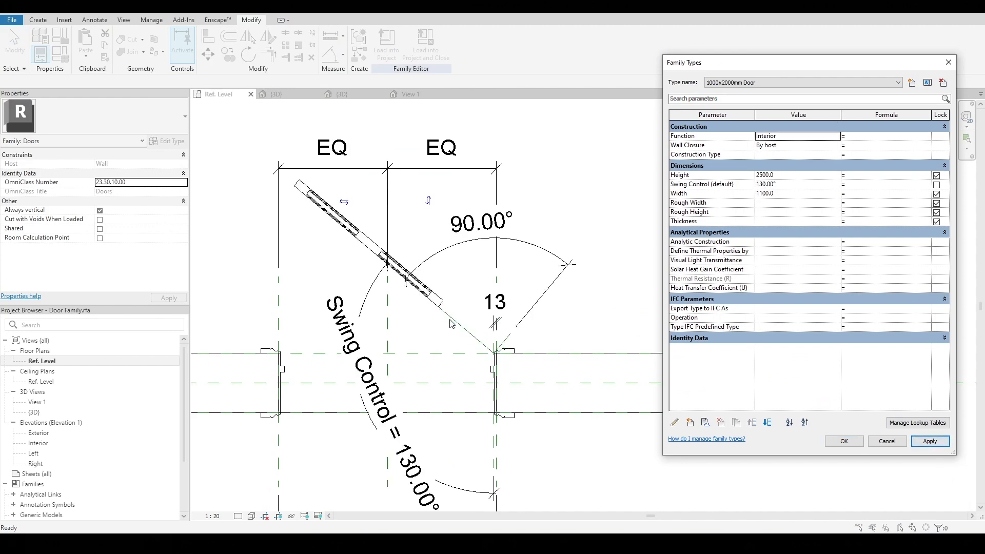
{"action": "left_click", "coordinate": [842, 441]}
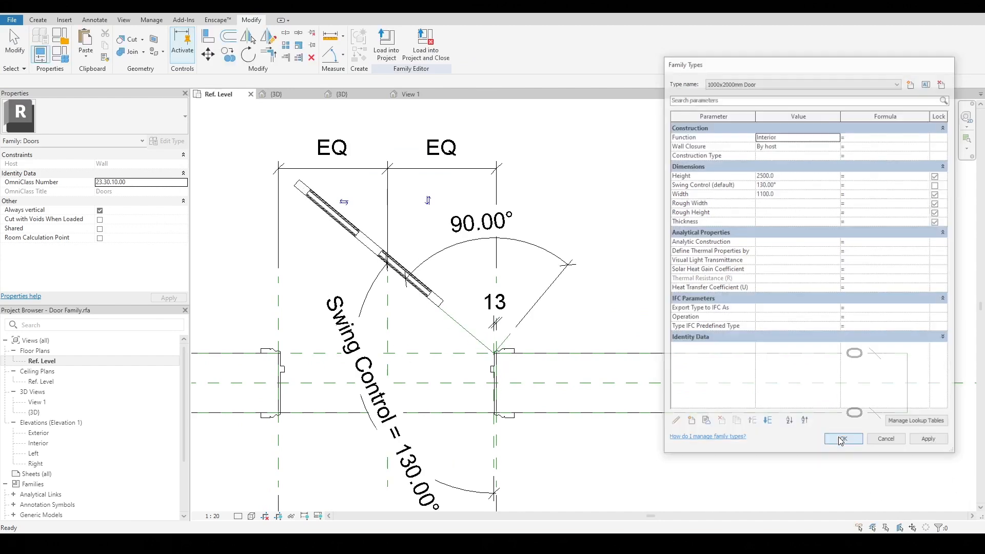
Align the Door Leaf's hinge-side end to the short perpendicular reference line with the alignment locked
{"action": "scroll", "coordinate": [429, 321], "scroll_direction": "up", "scroll_amount": 3}
{"action": "middle_click_drag", "start_coordinate": [536, 365], "coordinate": [534, 368]}
{"action": "key", "text": "a"}
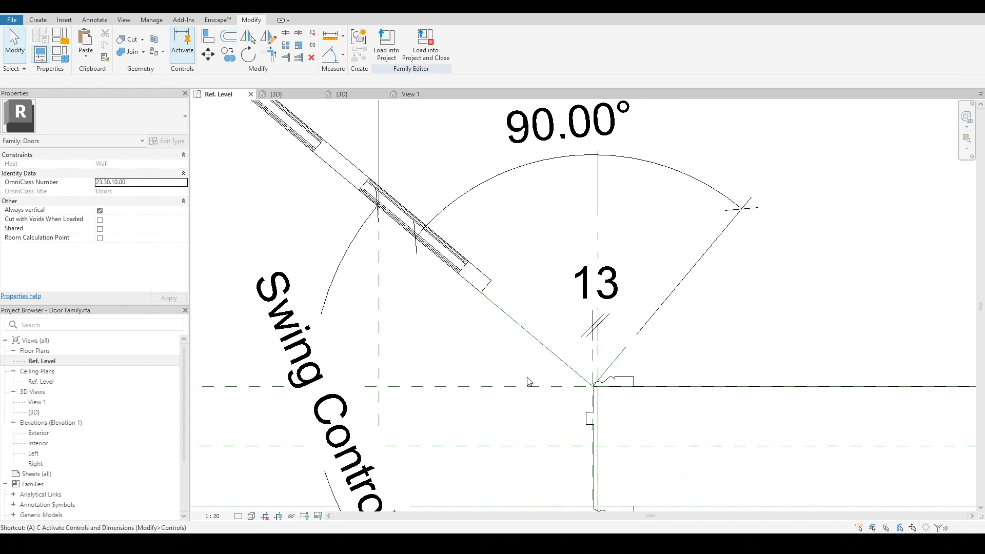
{"action": "key", "text": "l"}
{"action": "left_click", "coordinate": [621, 354]}
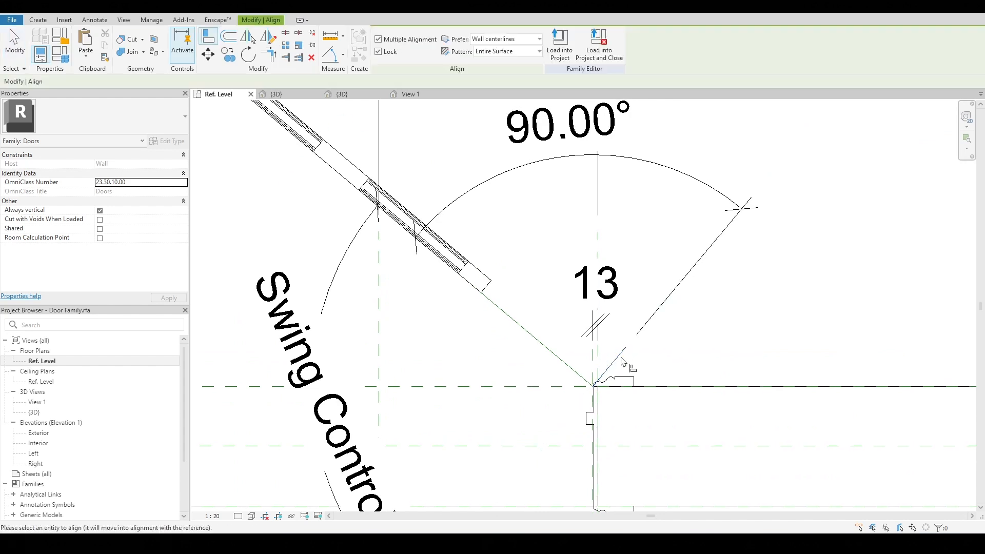
{"action": "left_click", "coordinate": [485, 289]}
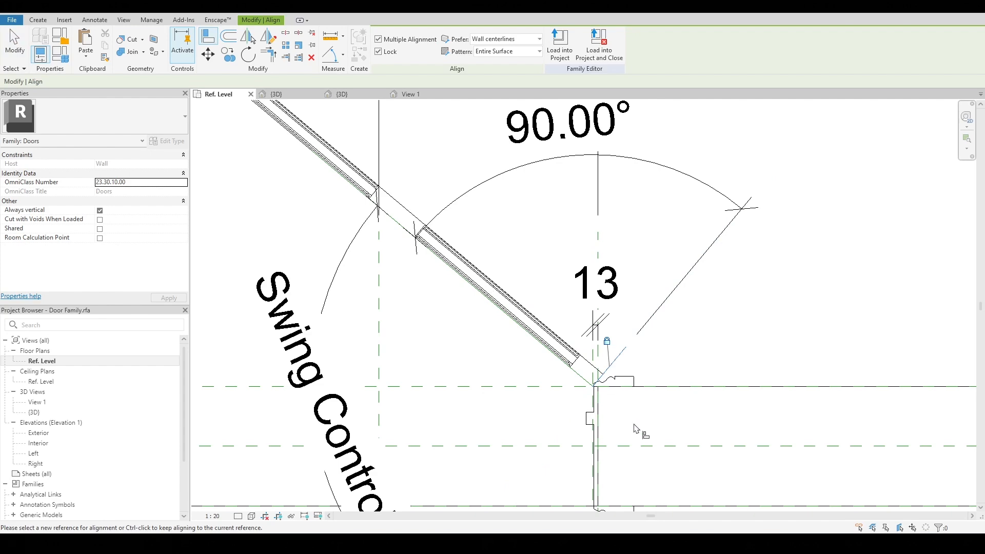
{"action": "scroll", "coordinate": [636, 430], "scroll_direction": "down", "scroll_amount": 3}
{"action": "scroll", "coordinate": [637, 440], "scroll_direction": "up", "scroll_amount": 2}
{"action": "scroll", "coordinate": [645, 439], "scroll_direction": "down", "scroll_amount": 2}
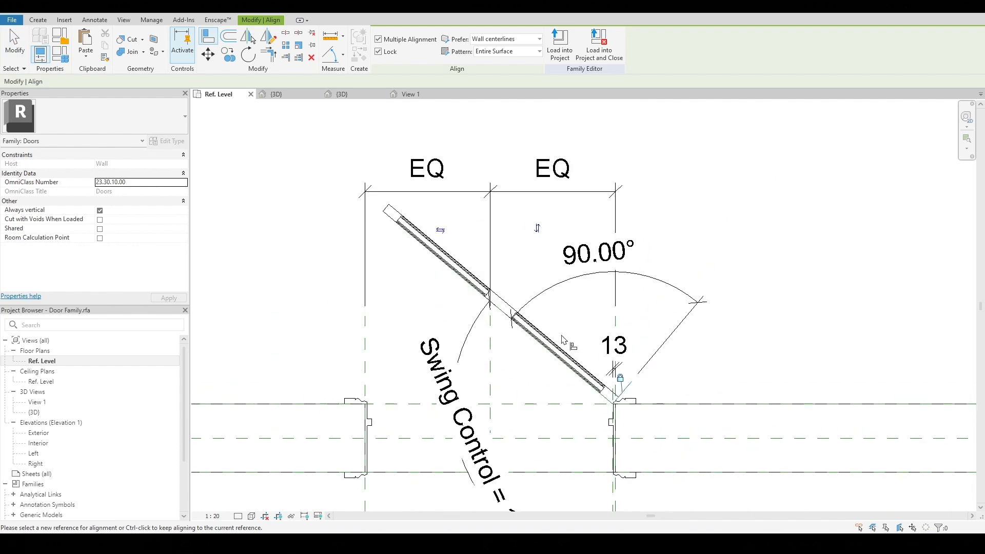
{"action": "key", "text": "Escape"}
Select the Door Leaf and examine its width and free end relative to the door opening and frame
{"action": "left_click", "coordinate": [398, 214]}
{"action": "scroll", "coordinate": [399, 214], "scroll_direction": "up", "scroll_amount": 2}
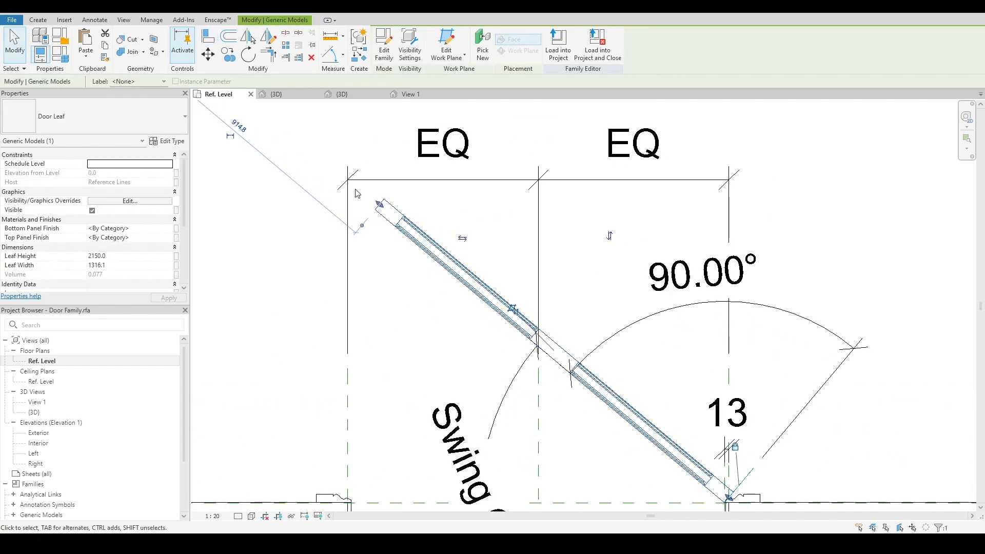
{"action": "scroll", "coordinate": [366, 217], "scroll_direction": "down", "scroll_amount": 2}
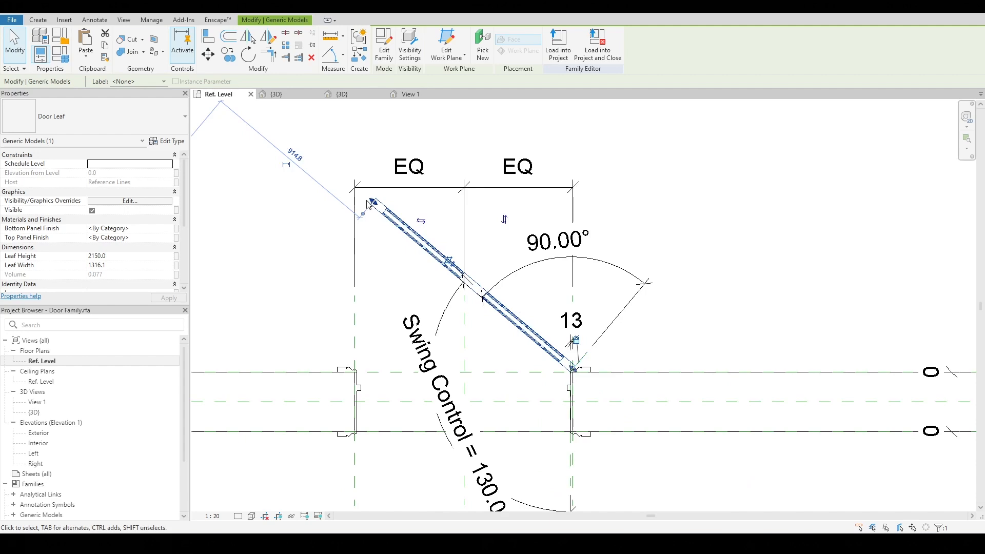
{"action": "scroll", "coordinate": [346, 231], "scroll_direction": "up", "scroll_amount": 2}
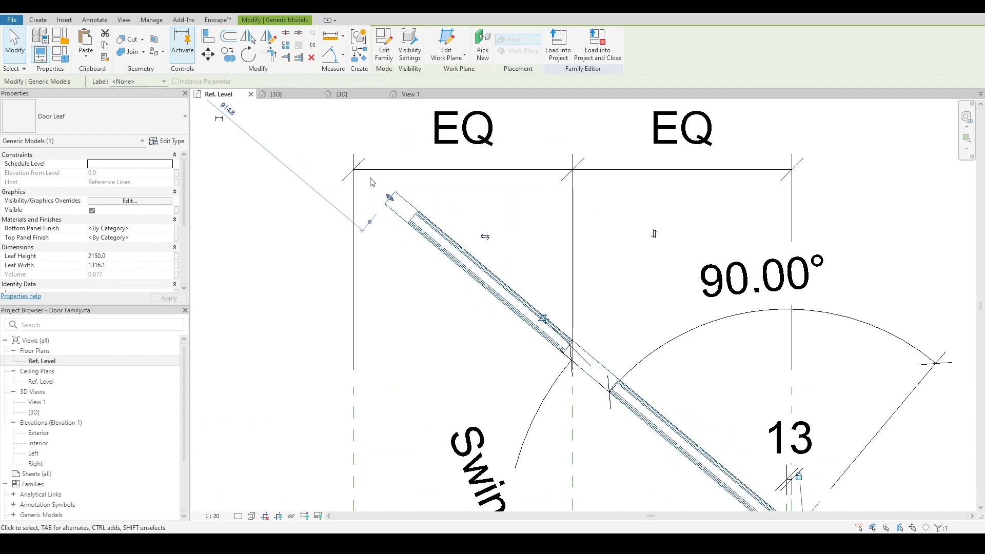
{"action": "scroll", "coordinate": [528, 225], "scroll_direction": "down", "scroll_amount": 2}
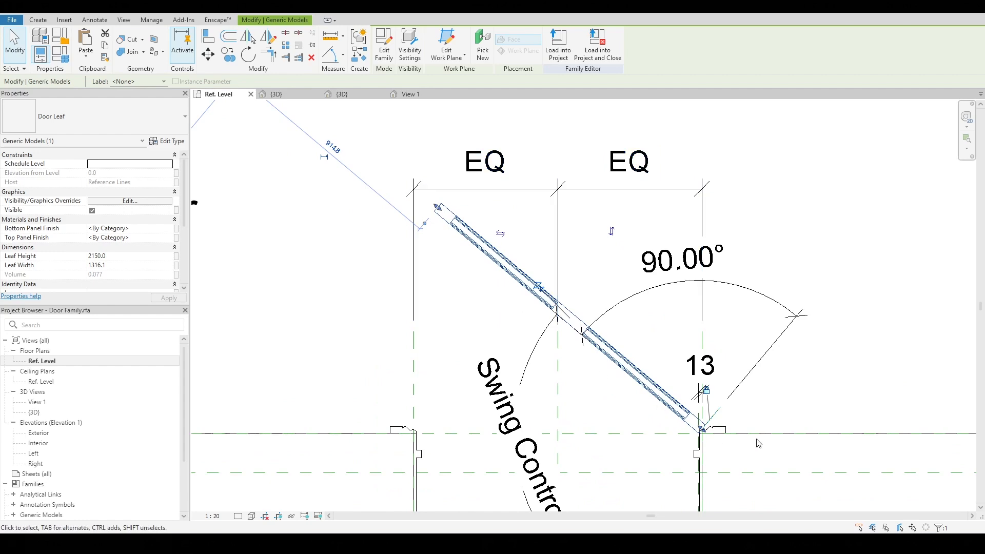
{"action": "scroll", "coordinate": [666, 380], "scroll_direction": "down", "scroll_amount": 1}
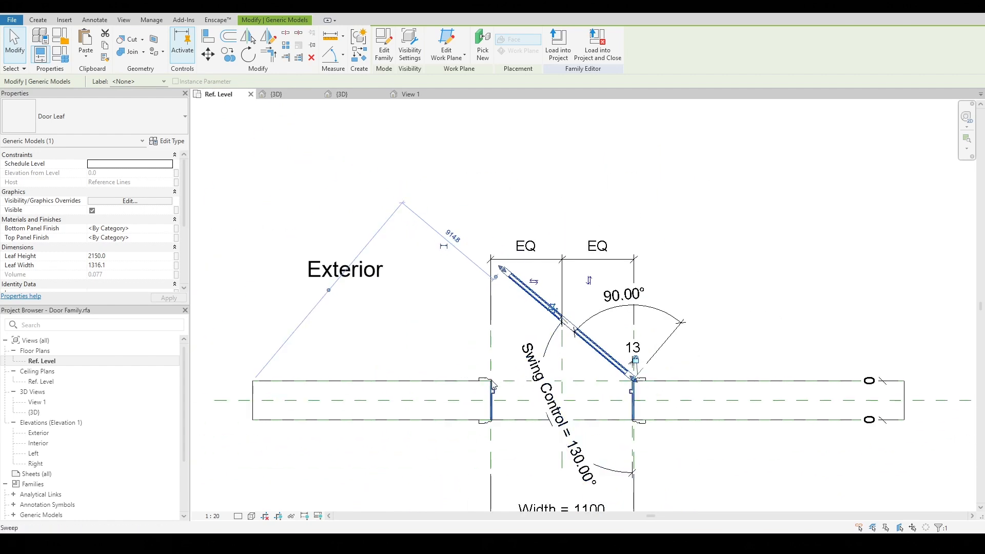
{"action": "scroll", "coordinate": [553, 400], "scroll_direction": "down", "scroll_amount": 1}
{"action": "scroll", "coordinate": [656, 382], "scroll_direction": "up", "scroll_amount": 2}
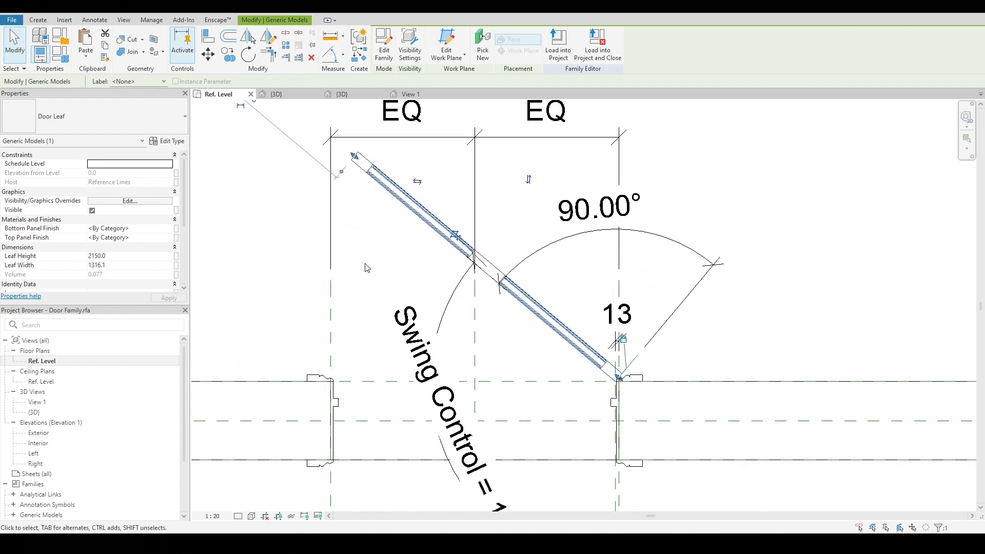
{"action": "middle_click_drag", "start_coordinate": [271, 229], "coordinate": [308, 231]}
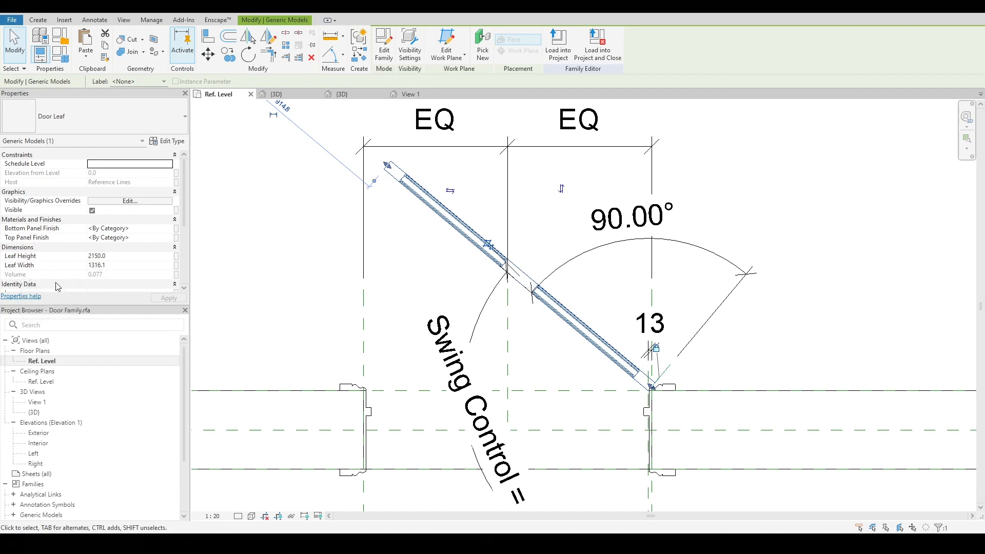
Associate the selected Door Leaf's Leaf Width with a new family type parameter named Leaf Width
{"action": "left_click", "coordinate": [176, 265]}
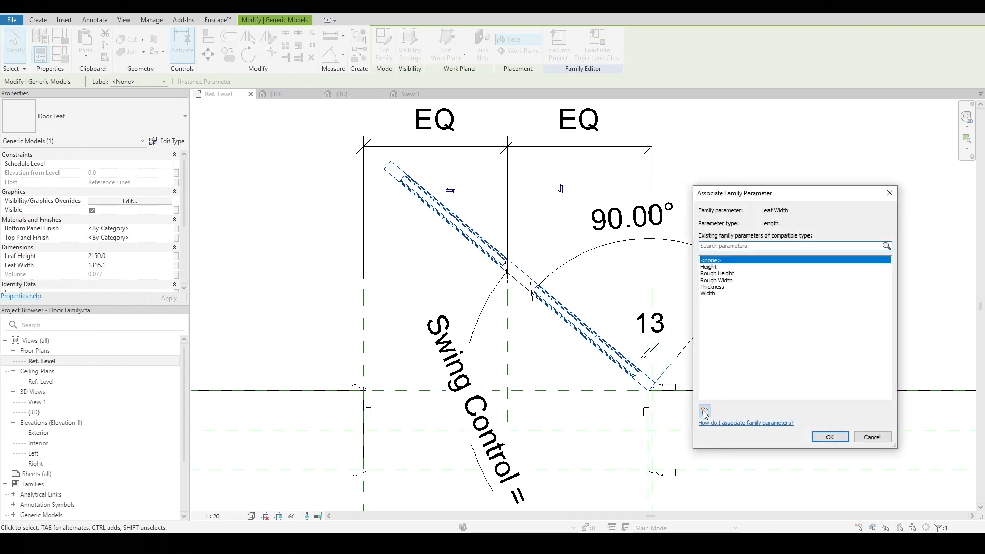
{"action": "left_click", "coordinate": [704, 411]}
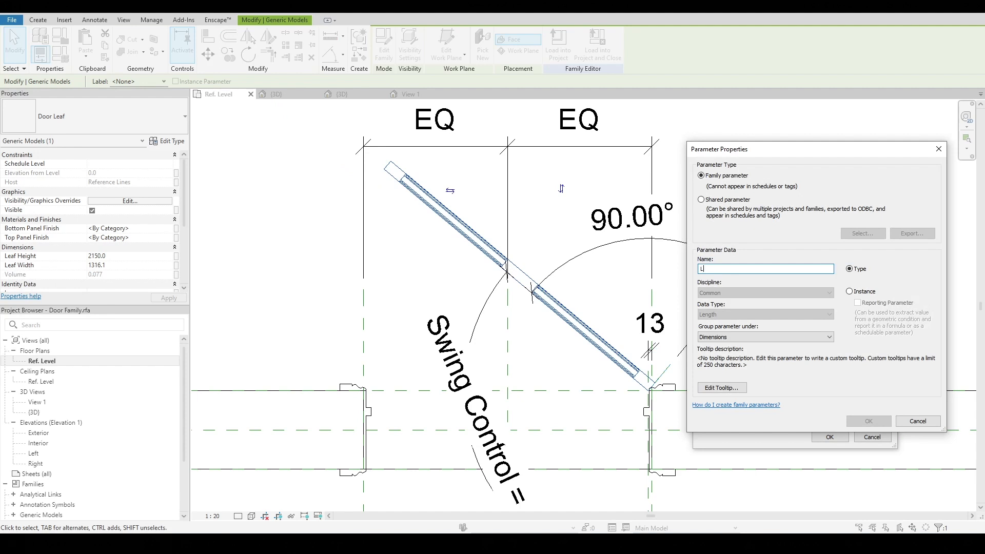
{"action": "type", "text": "Leaf Width"}
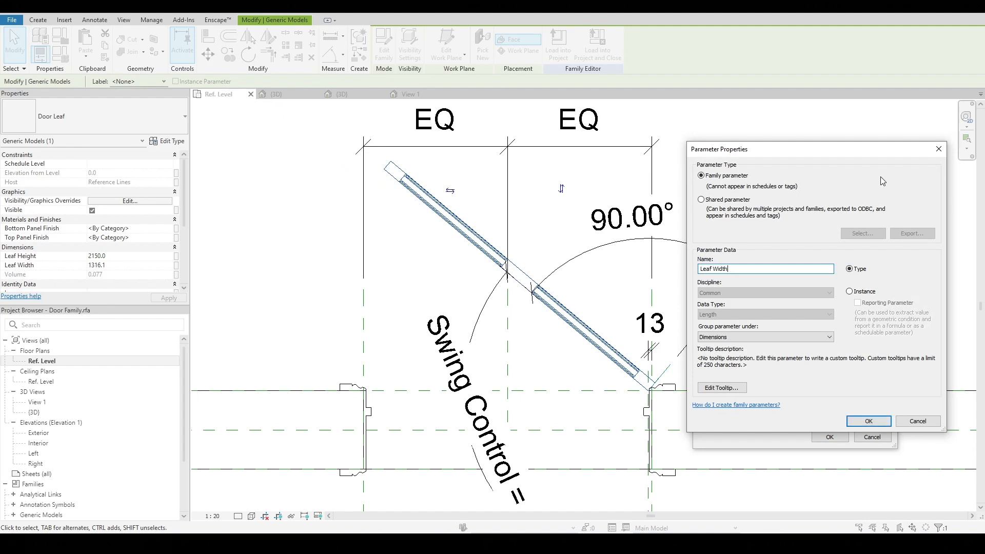
{"action": "left_click", "coordinate": [872, 421]}
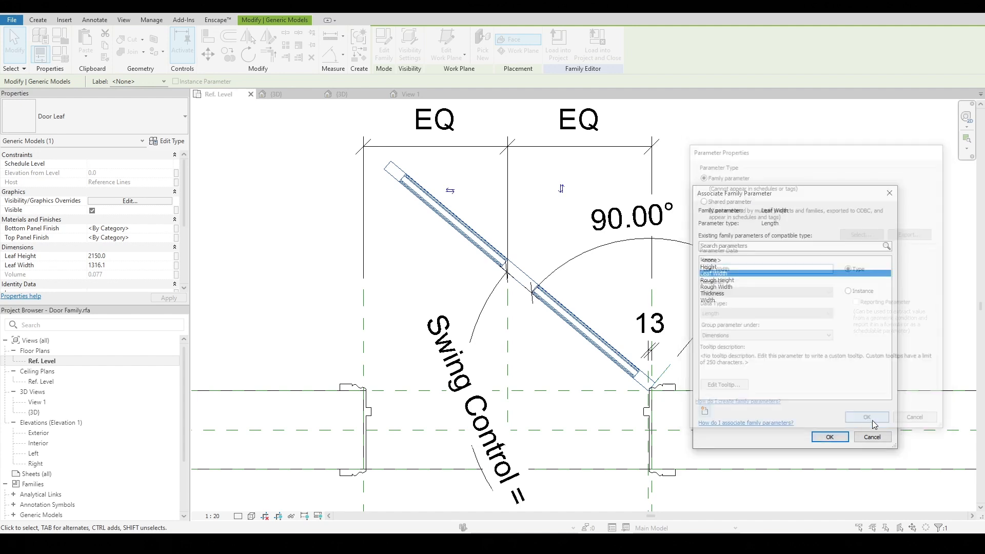
{"action": "left_click", "coordinate": [836, 441]}
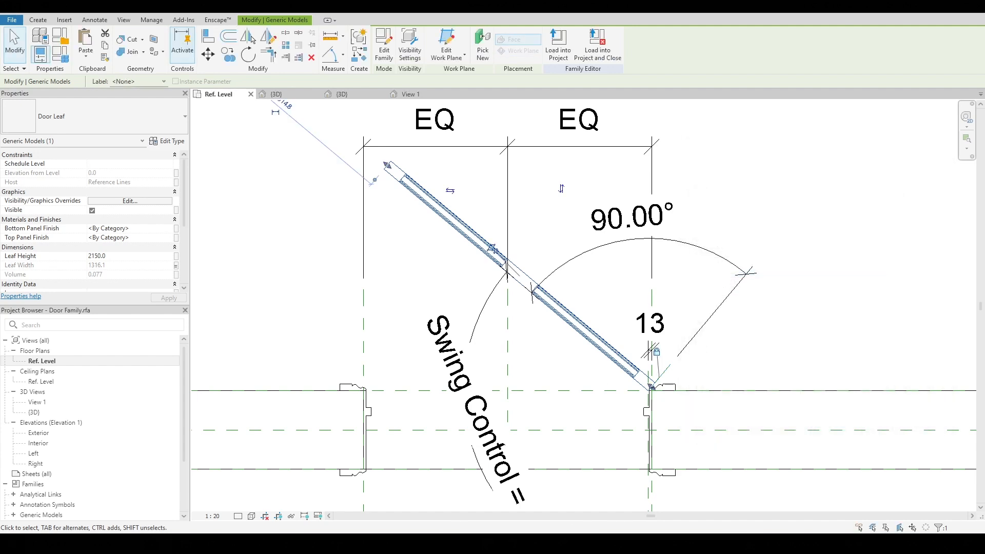
Associate the Door Leaf's Leaf Height with a new family type parameter named Leaf Height, then deselect the leaf
{"action": "left_click", "coordinate": [176, 256]}
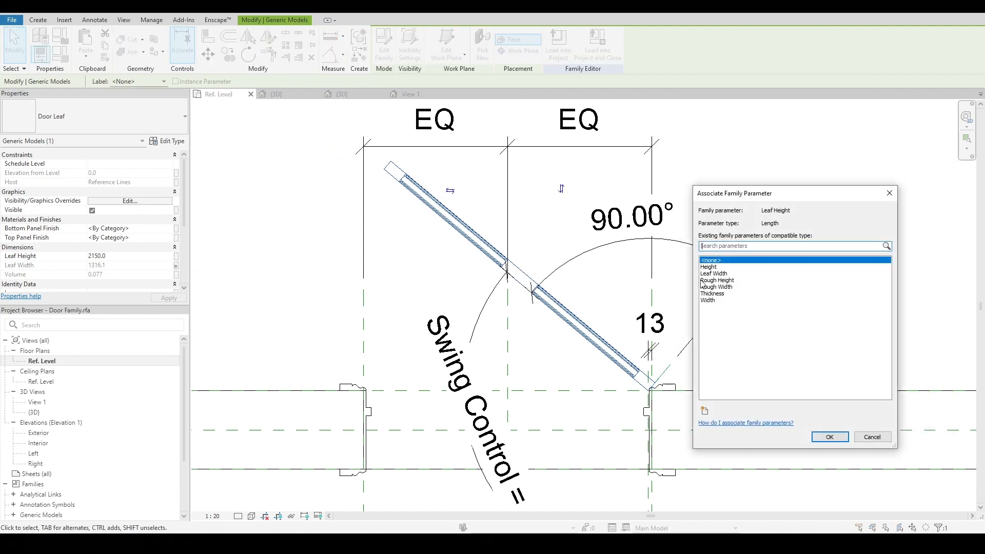
{"action": "left_click", "coordinate": [704, 411]}
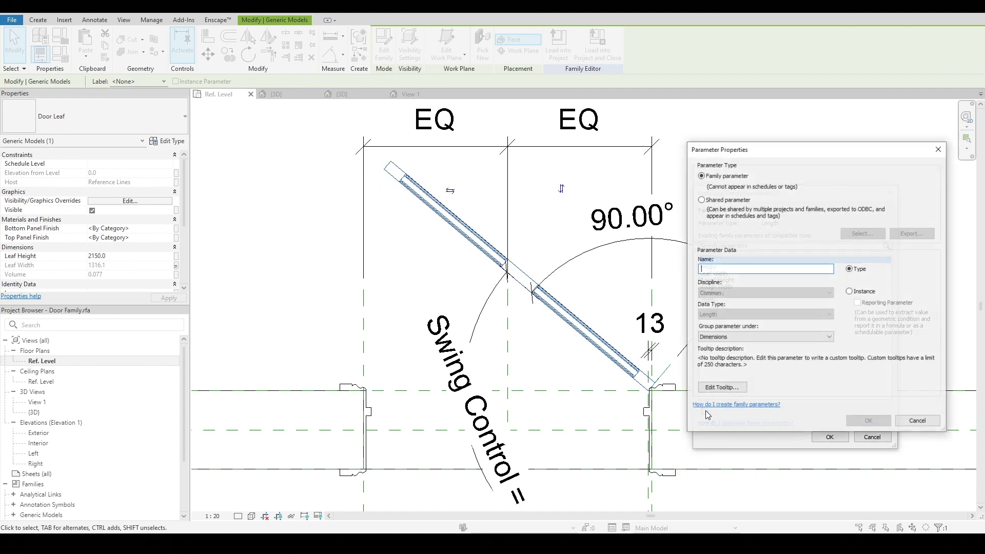
{"action": "type", "text": "Leaf Height"}
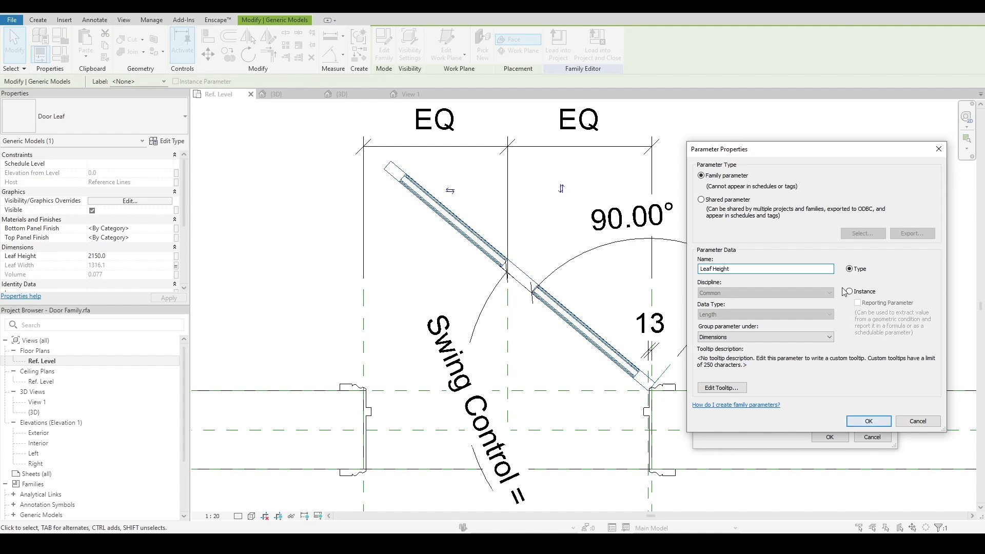
{"action": "left_click", "coordinate": [869, 421]}
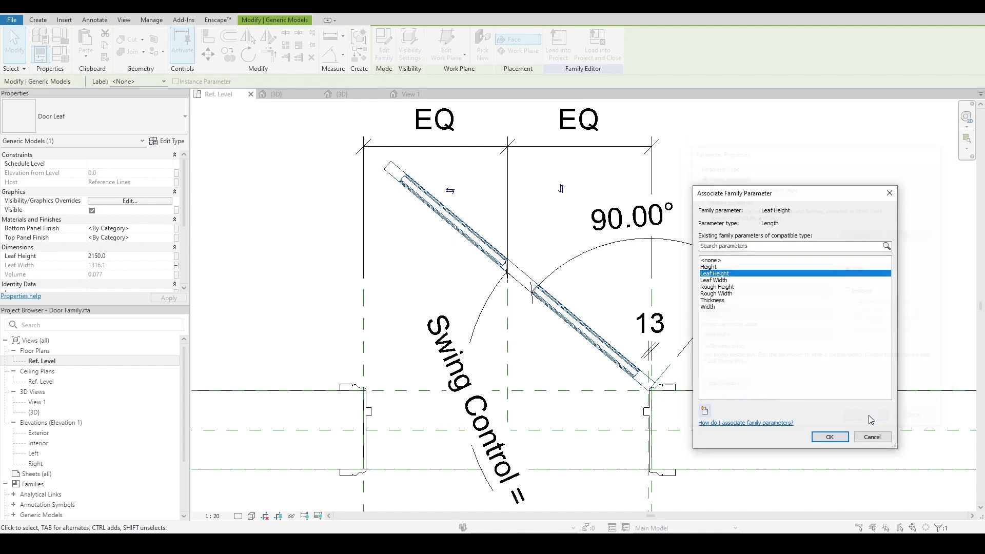
{"action": "left_click", "coordinate": [830, 437]}
{"action": "scroll", "coordinate": [698, 307], "scroll_direction": "down", "scroll_amount": 3}
{"action": "left_click", "coordinate": [720, 221]}
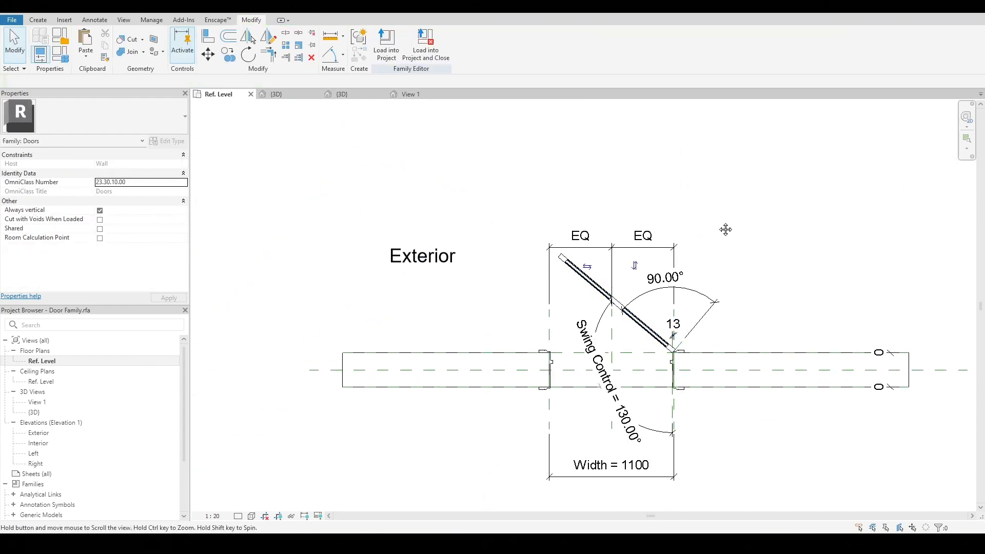
Examine the leaf against the opening in 3D, and the frame offsets at both jambs relative to Width on the Ref. Level plan
{"action": "middle_click_drag", "start_coordinate": [725, 226], "coordinate": [659, 218]}
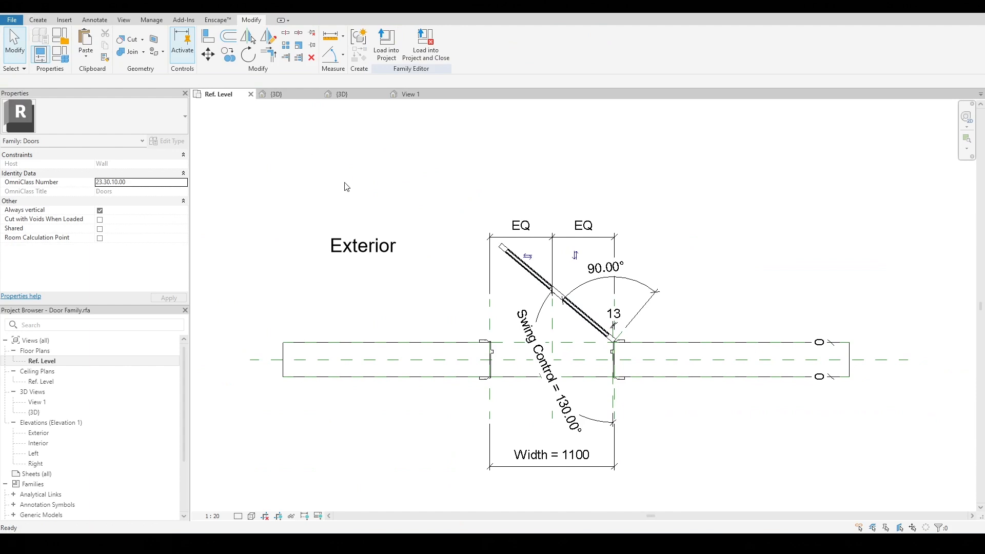
{"action": "left_click", "coordinate": [342, 94]}
{"action": "middle_click_drag", "start_coordinate": [565, 324], "coordinate": [559, 271], "text": "shift"}
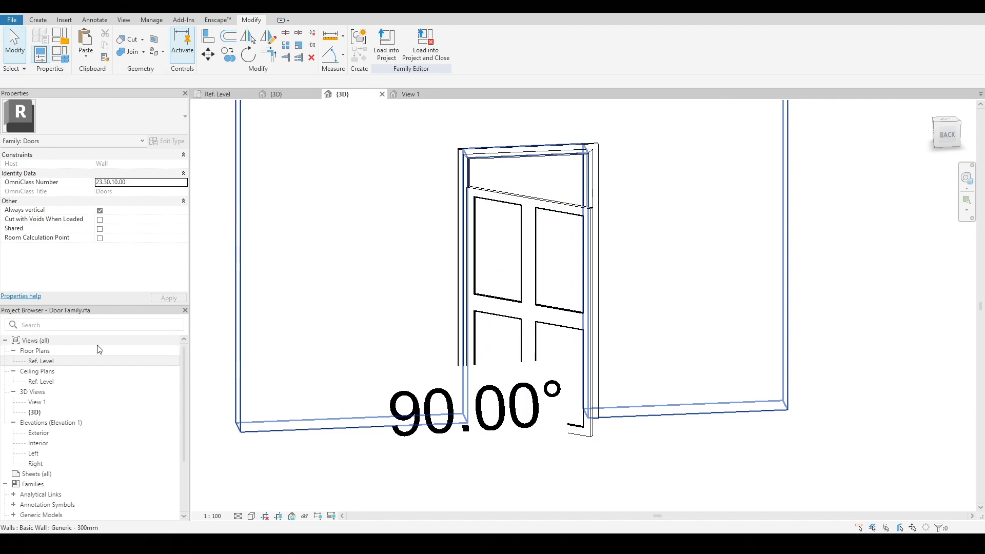
{"action": "double_click", "coordinate": [41, 361]}
{"action": "scroll", "coordinate": [624, 308], "scroll_direction": "up", "scroll_amount": 5}
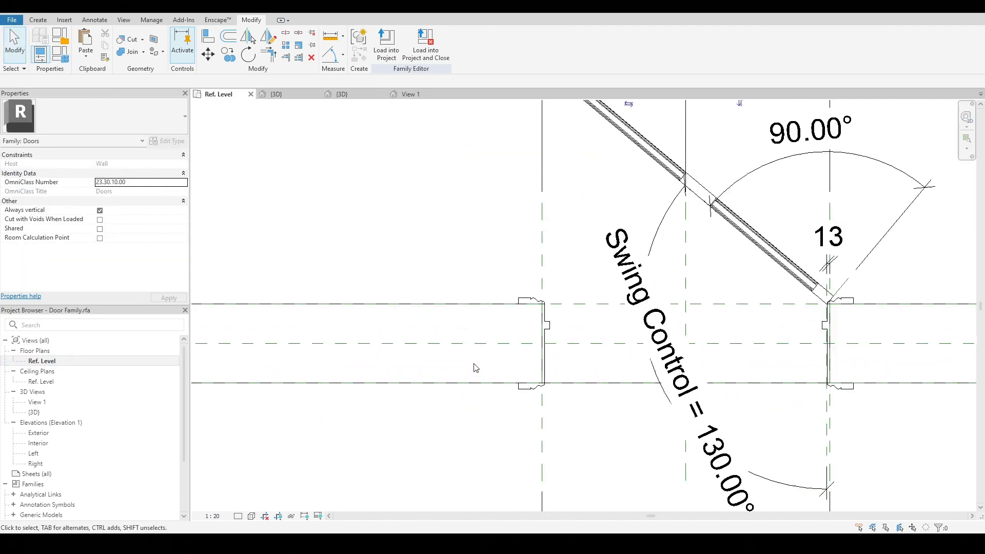
{"action": "scroll", "coordinate": [539, 323], "scroll_direction": "down", "scroll_amount": 3}
{"action": "scroll", "coordinate": [754, 320], "scroll_direction": "up", "scroll_amount": 3}
{"action": "scroll", "coordinate": [754, 320], "scroll_direction": "down", "scroll_amount": 4}
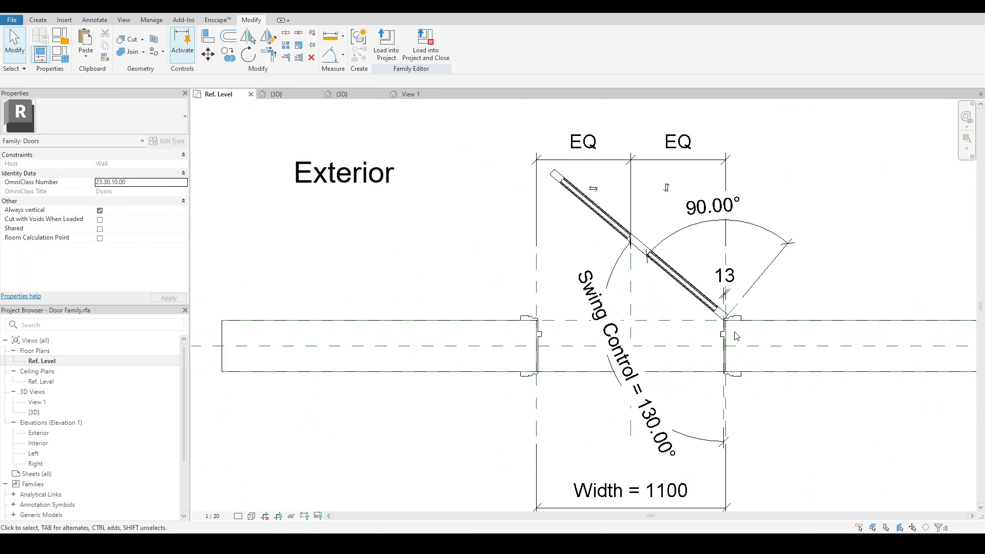
{"action": "scroll", "coordinate": [615, 385], "scroll_direction": "down", "scroll_amount": 1}
{"action": "scroll", "coordinate": [636, 436], "scroll_direction": "up", "scroll_amount": 2}
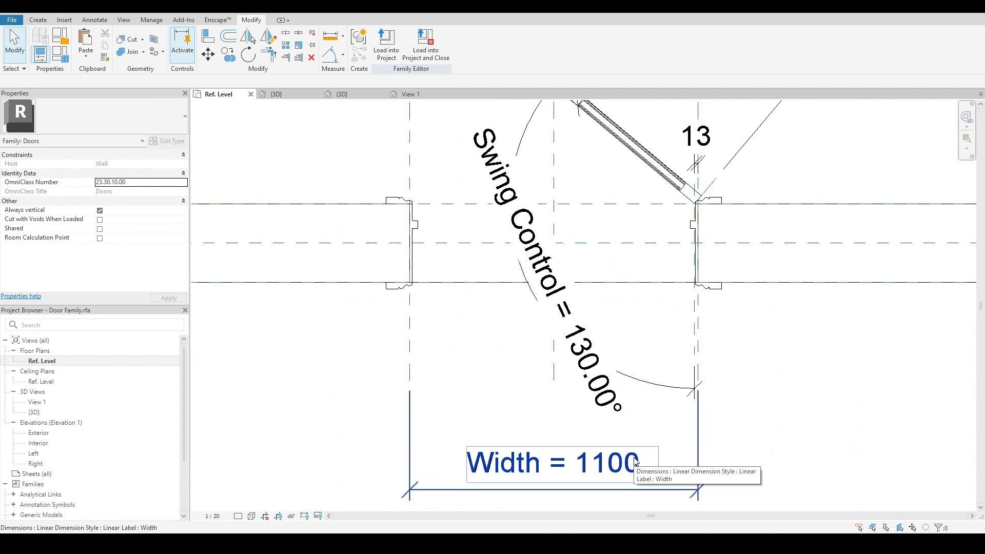
{"action": "scroll", "coordinate": [681, 247], "scroll_direction": "up", "scroll_amount": 4}
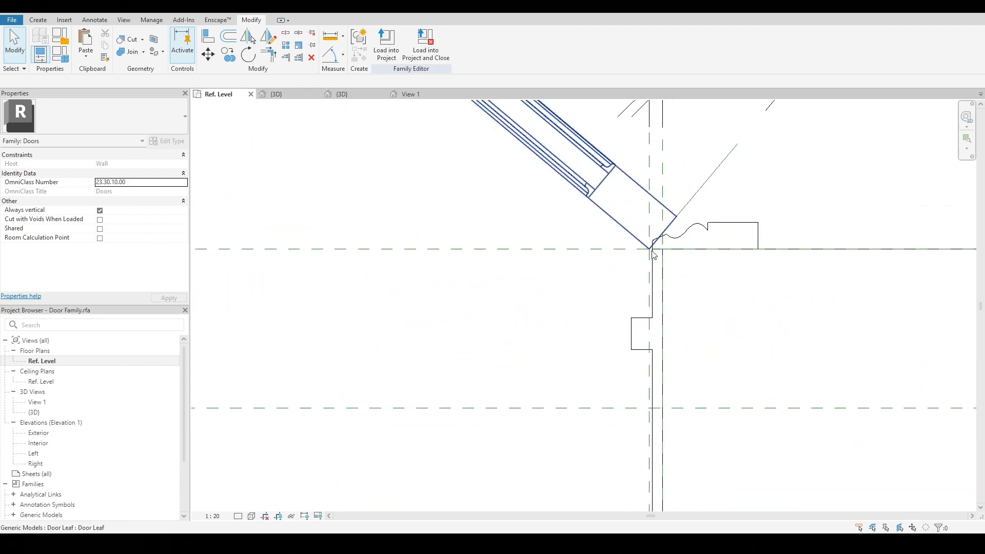
{"action": "scroll", "coordinate": [652, 251], "scroll_direction": "down", "scroll_amount": 2}
{"action": "scroll", "coordinate": [651, 251], "scroll_direction": "down", "scroll_amount": 2}
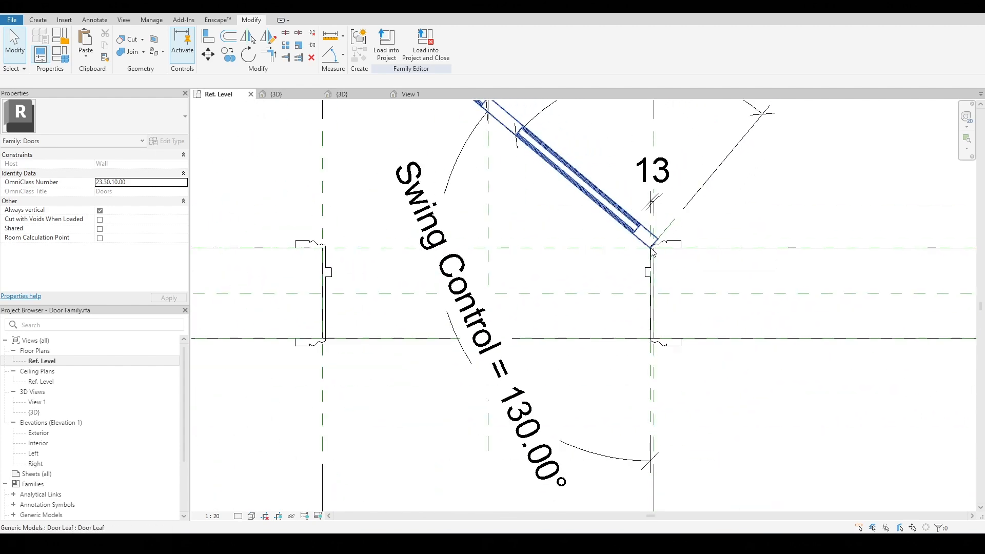
{"action": "scroll", "coordinate": [318, 251], "scroll_direction": "up", "scroll_amount": 5}
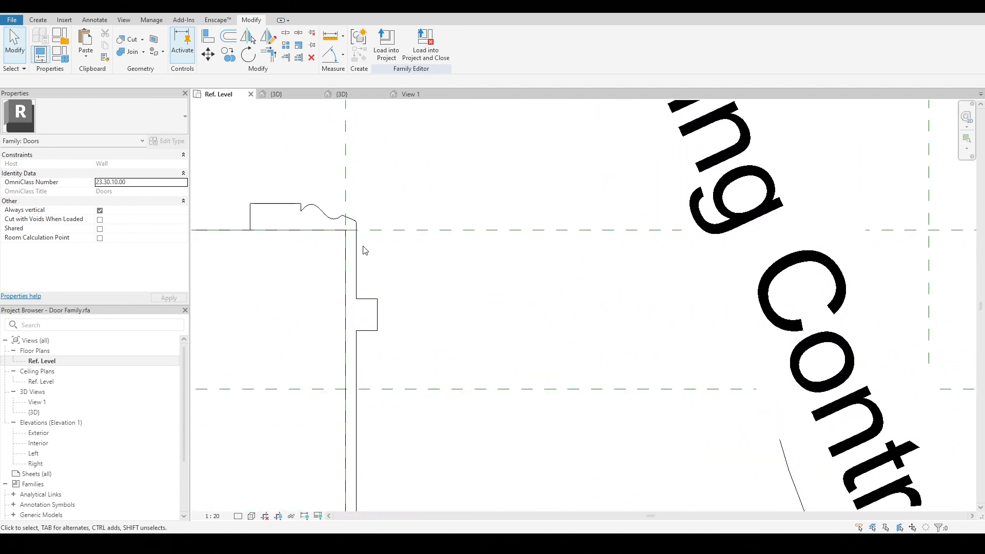
{"action": "scroll", "coordinate": [343, 183], "scroll_direction": "down", "scroll_amount": 4}
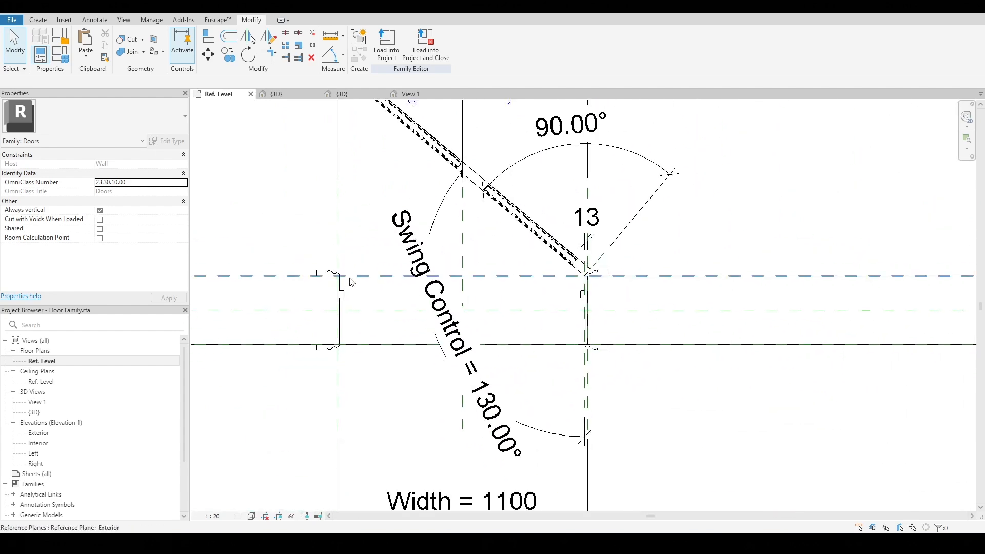
{"action": "scroll", "coordinate": [461, 410], "scroll_direction": "up", "scroll_amount": 2}
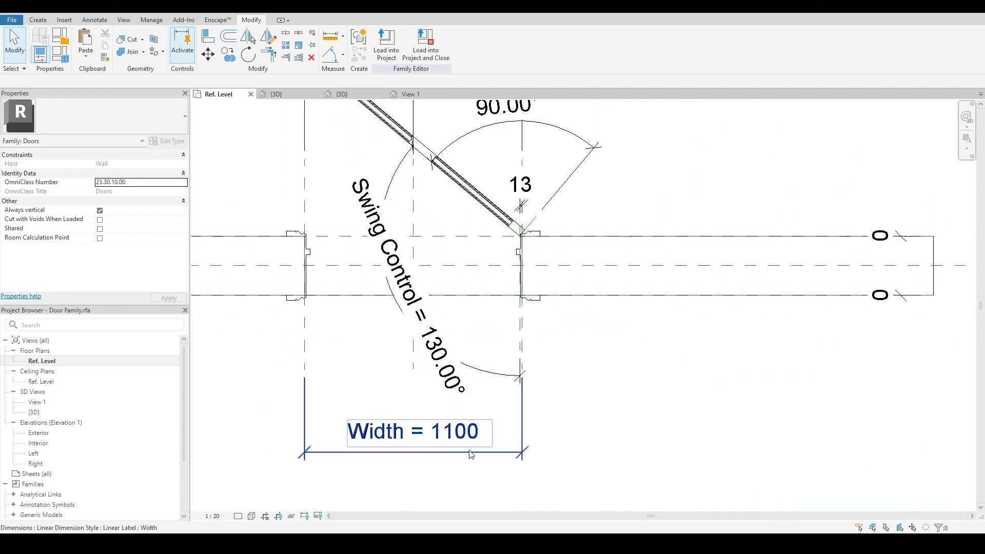
{"action": "scroll", "coordinate": [490, 436], "scroll_direction": "up", "scroll_amount": 1}
{"action": "scroll", "coordinate": [490, 437], "scroll_direction": "down", "scroll_amount": 2}
{"action": "middle_click_drag", "start_coordinate": [488, 348], "coordinate": [502, 373]}
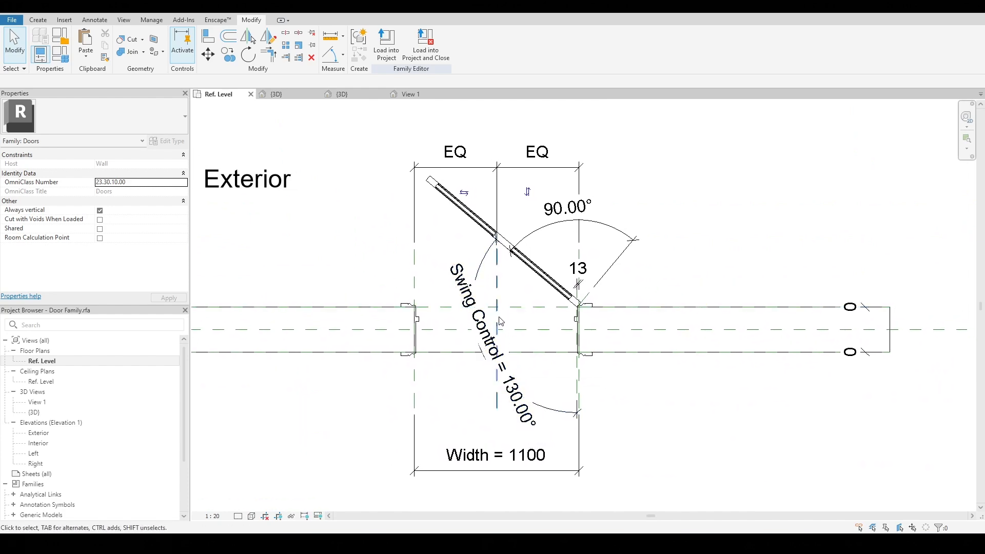
{"action": "scroll", "coordinate": [577, 354], "scroll_direction": "up", "scroll_amount": 1}
{"action": "scroll", "coordinate": [563, 295], "scroll_direction": "up", "scroll_amount": 1}
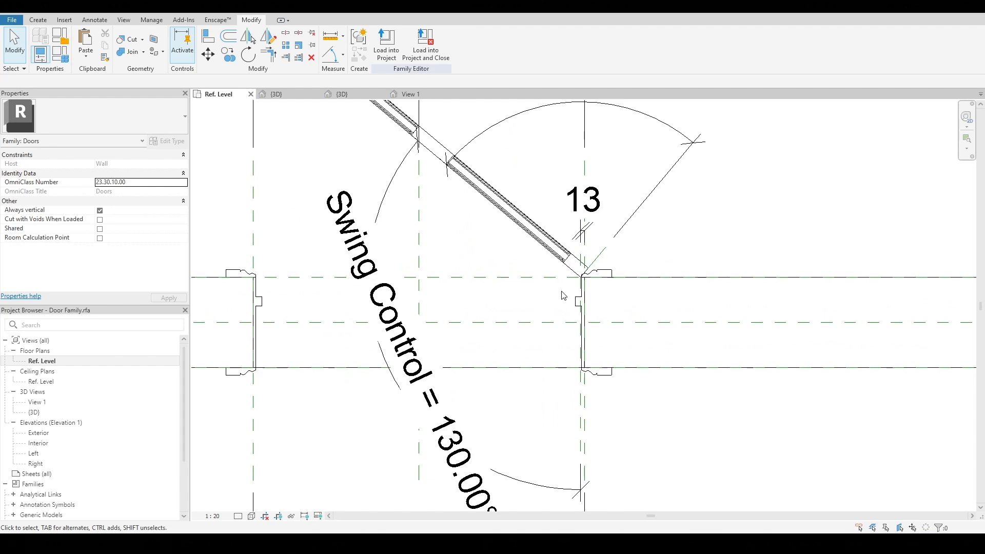
{"action": "scroll", "coordinate": [563, 295], "scroll_direction": "down", "scroll_amount": 2}
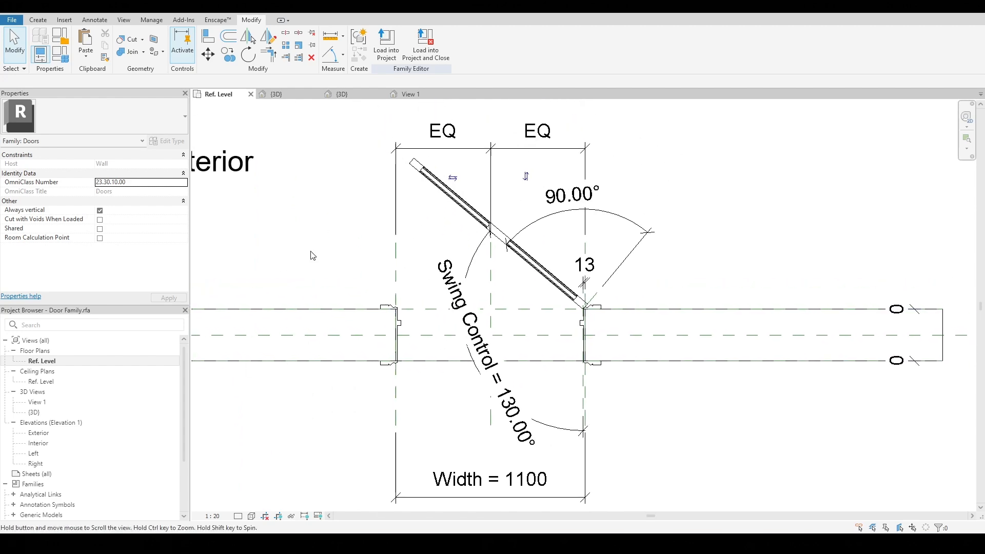
Set the Leaf Height formula to Height - 26 mm in the family types
{"action": "left_click", "coordinate": [60, 58]}
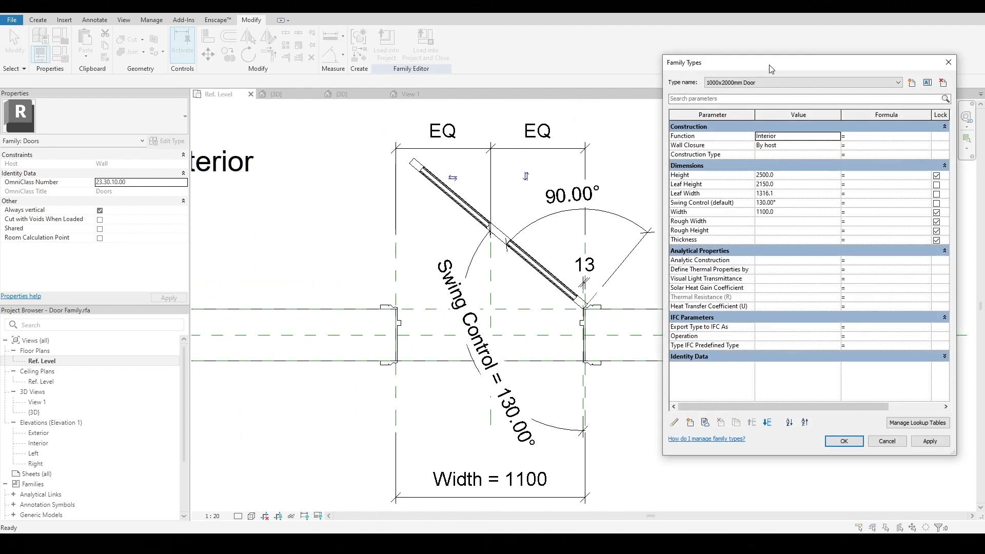
{"action": "left_click_drag", "start_coordinate": [769, 69], "coordinate": [699, 69]}
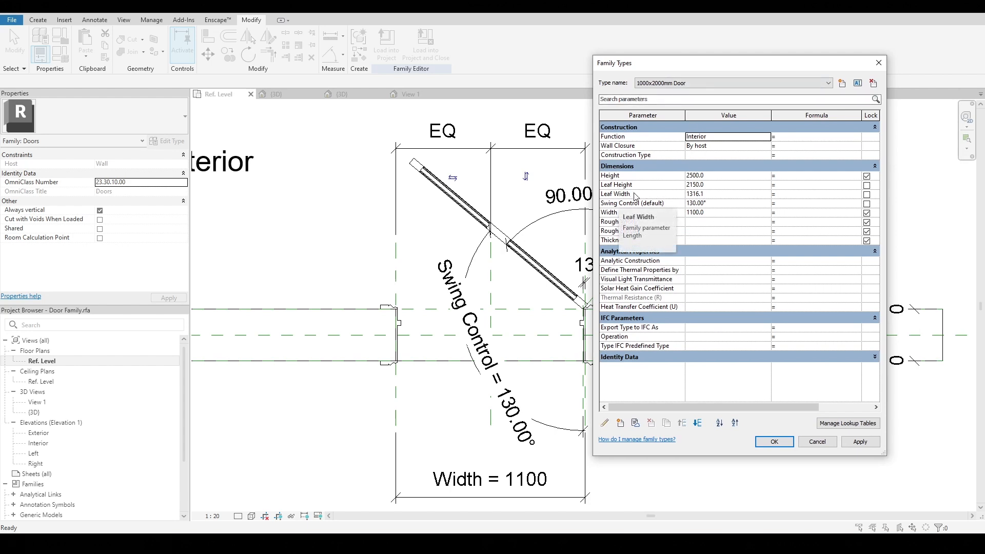
{"action": "left_click", "coordinate": [630, 175]}
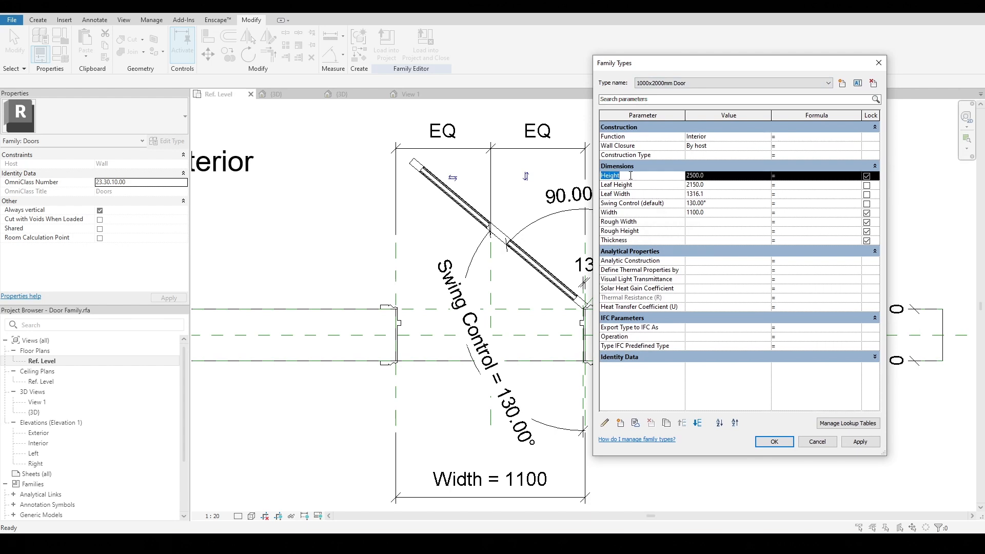
{"action": "left_click", "coordinate": [796, 186]}
{"action": "type", "text": "Height-36"}
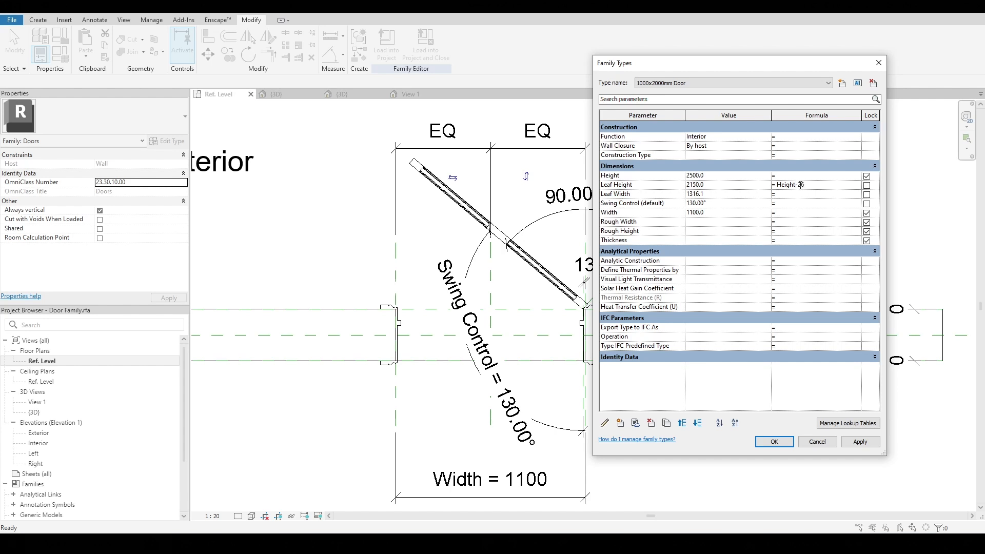
{"action": "left_click", "coordinate": [802, 230]}
Set the Leaf Width formula to Width - 26 mm and apply the family type changes
{"action": "left_click", "coordinate": [630, 195]}
{"action": "left_click", "coordinate": [809, 195]}
{"action": "left_click", "coordinate": [823, 238]}
{"action": "left_click", "coordinate": [863, 445]}
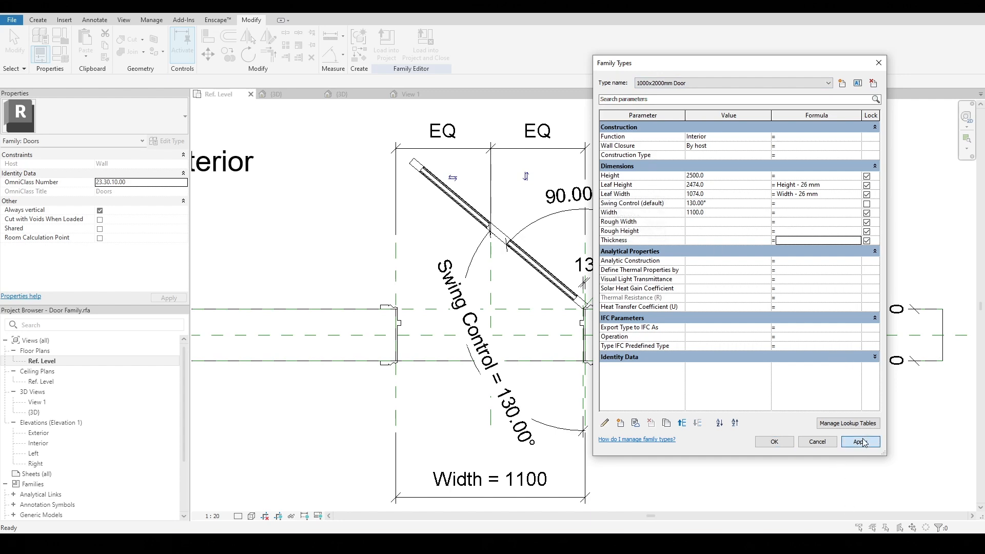
{"action": "left_click", "coordinate": [790, 444]}
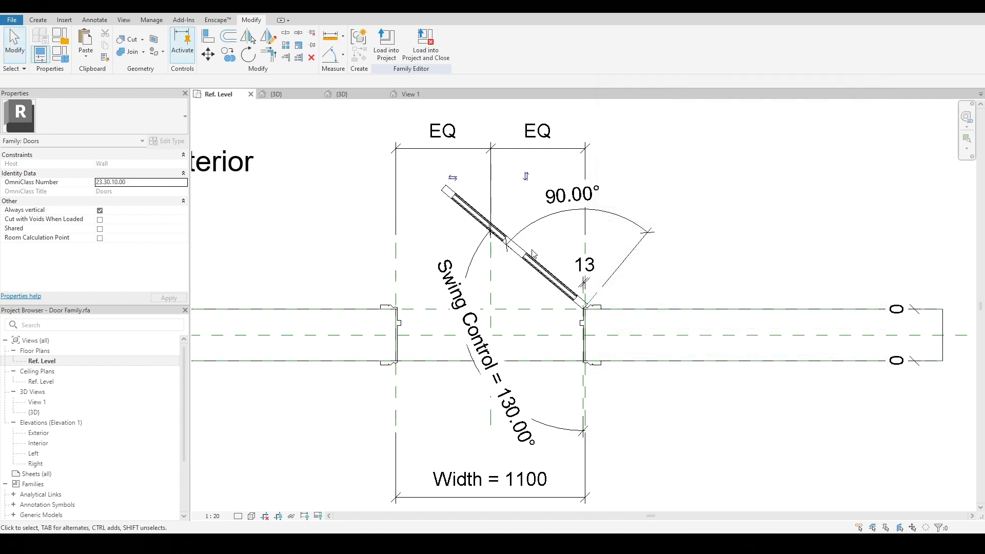
Set the Swing Control parameter to 90° in the family types to close the door leaf
{"action": "scroll", "coordinate": [530, 258], "scroll_direction": "up", "scroll_amount": 2}
{"action": "scroll", "coordinate": [550, 280], "scroll_direction": "down", "scroll_amount": 2}
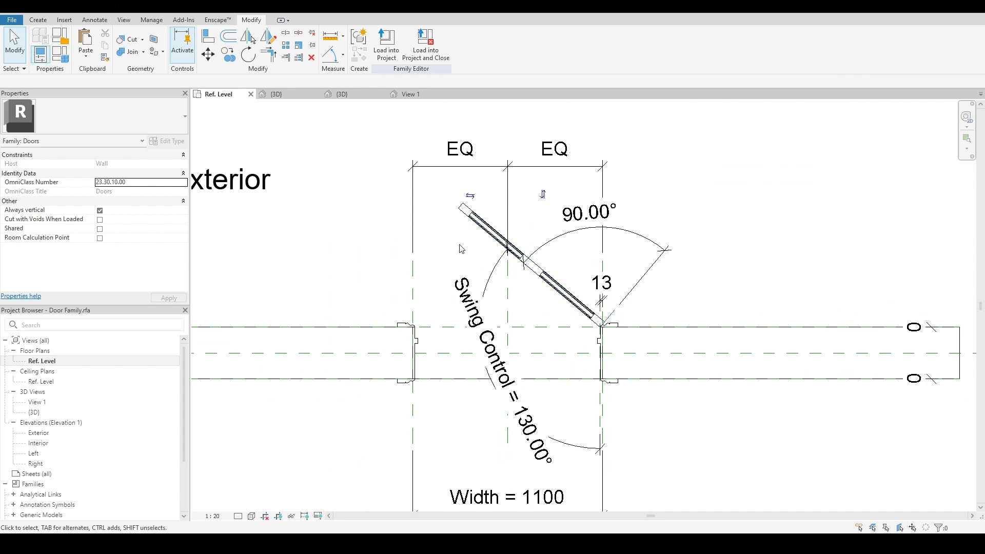
{"action": "left_click", "coordinate": [60, 54]}
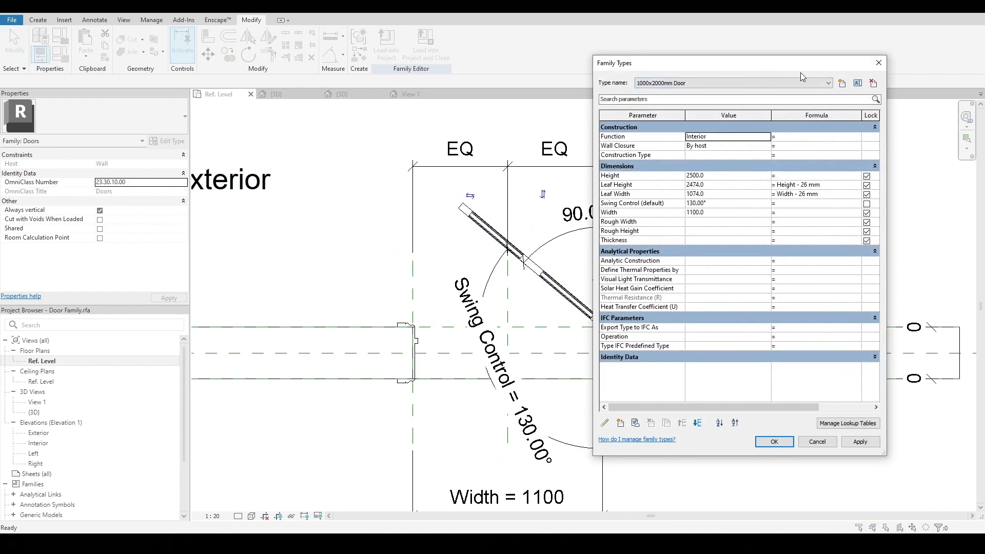
{"action": "left_click", "coordinate": [728, 203]}
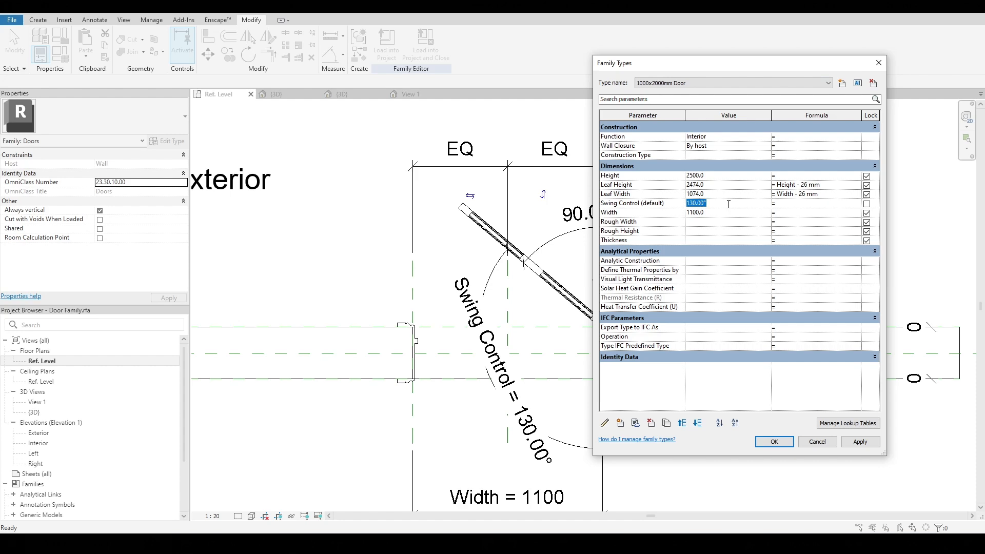
{"action": "type", "text": "90"}
{"action": "left_click", "coordinate": [858, 444]}
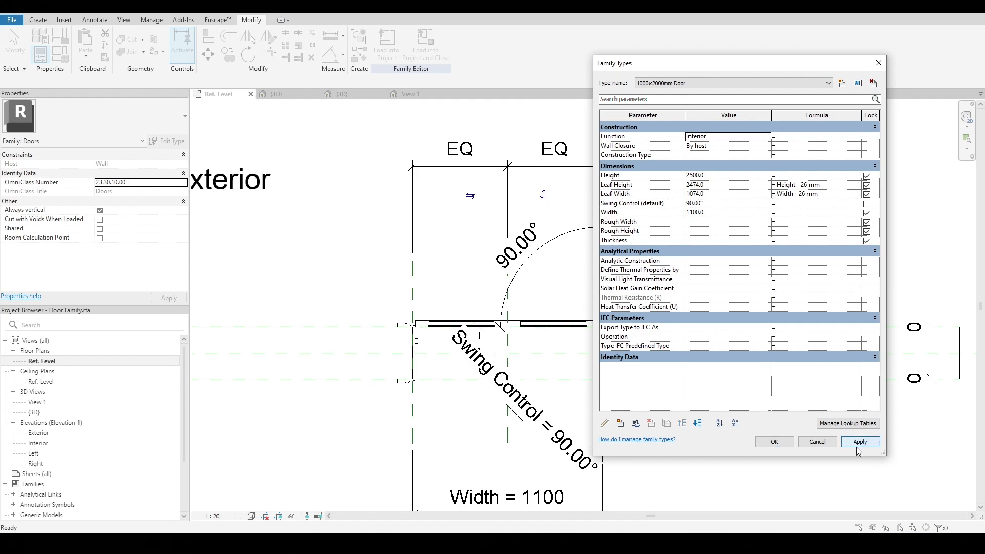
{"action": "left_click", "coordinate": [774, 442]}
Flip the Door Leaf's work plane so the closed leaf sits inside the wall opening
{"action": "scroll", "coordinate": [564, 334], "scroll_direction": "up", "scroll_amount": 5}
{"action": "scroll", "coordinate": [604, 314], "scroll_direction": "down", "scroll_amount": 3}
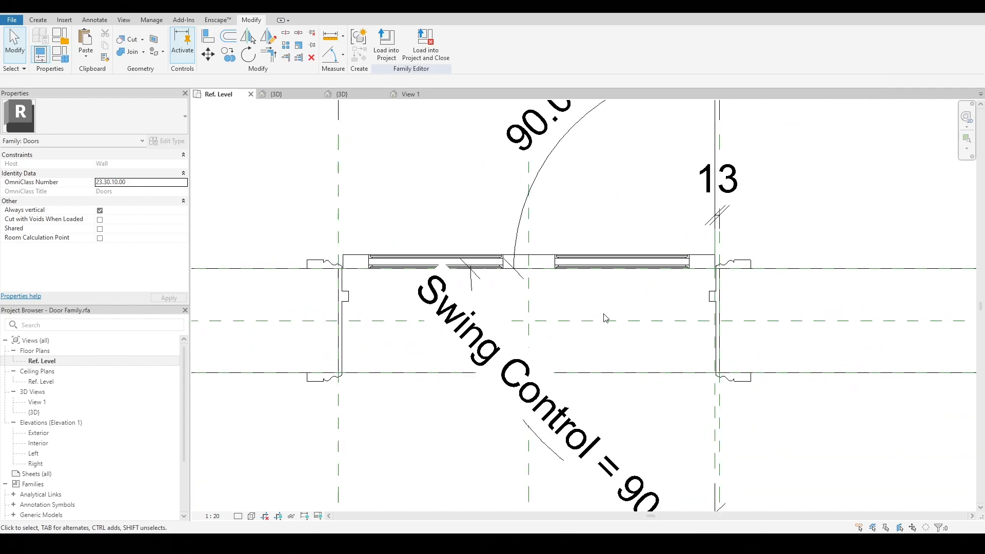
{"action": "scroll", "coordinate": [602, 313], "scroll_direction": "up", "scroll_amount": 2}
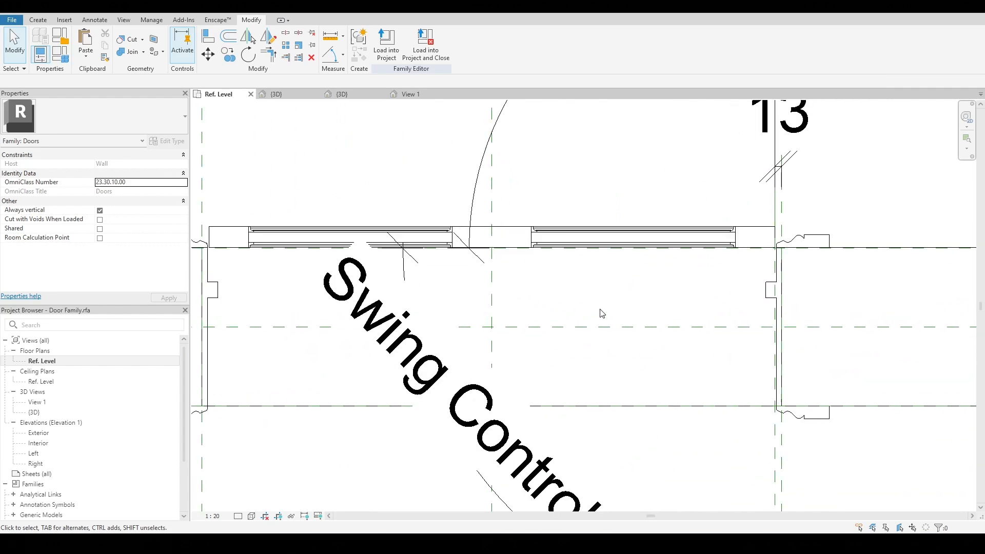
{"action": "scroll", "coordinate": [602, 313], "scroll_direction": "down", "scroll_amount": 3}
{"action": "left_click", "coordinate": [620, 270]}
{"action": "scroll", "coordinate": [535, 235], "scroll_direction": "up", "scroll_amount": 2}
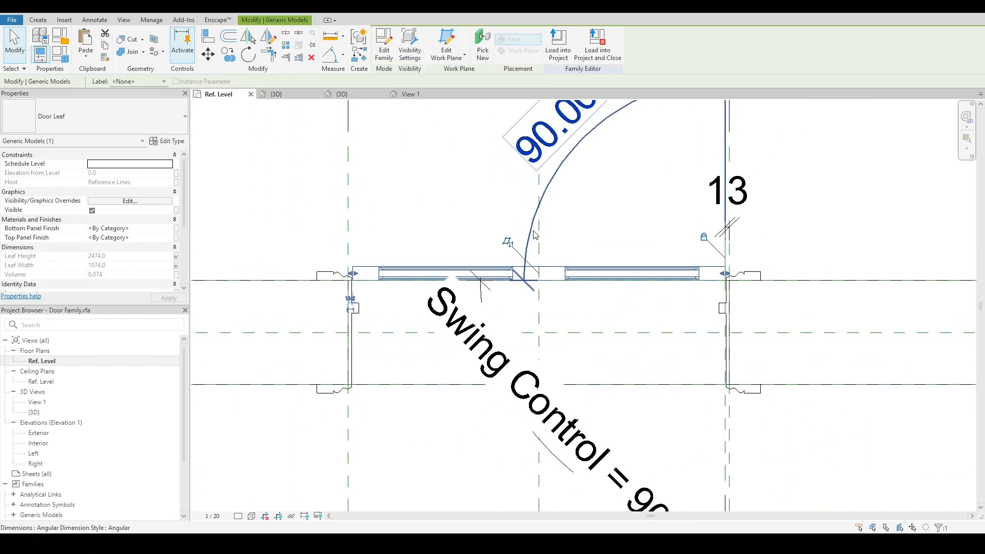
{"action": "scroll", "coordinate": [535, 235], "scroll_direction": "up", "scroll_amount": 1}
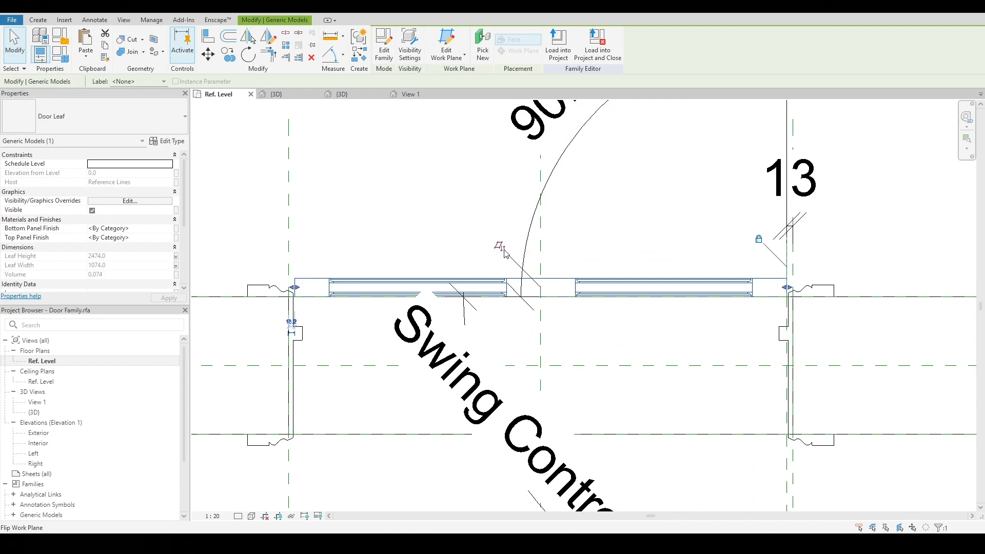
{"action": "scroll", "coordinate": [505, 253], "scroll_direction": "down", "scroll_amount": 1}
{"action": "left_click", "coordinate": [504, 251]}
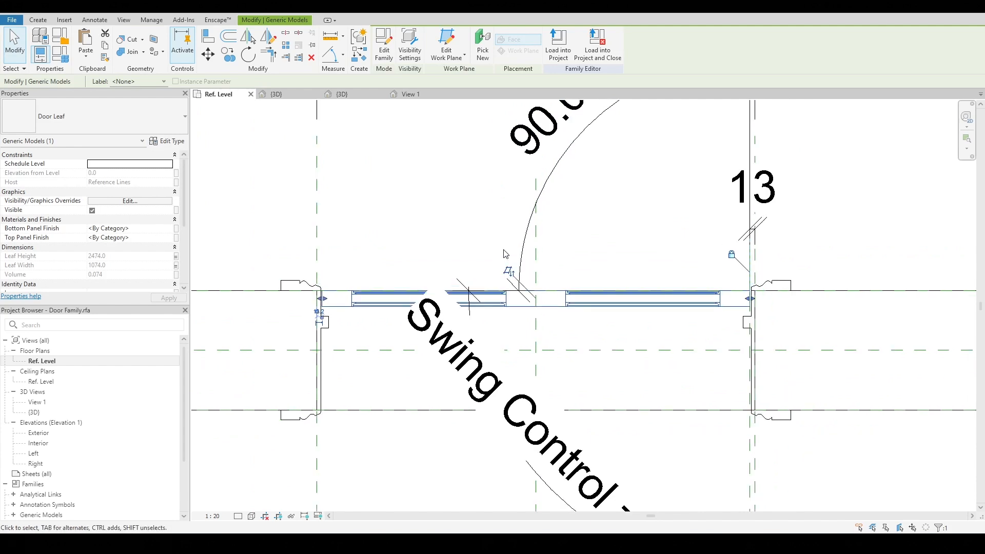
{"action": "left_click", "coordinate": [668, 245]}
Open the family types of the Door Family
{"action": "scroll", "coordinate": [652, 248], "scroll_direction": "down", "scroll_amount": 3}
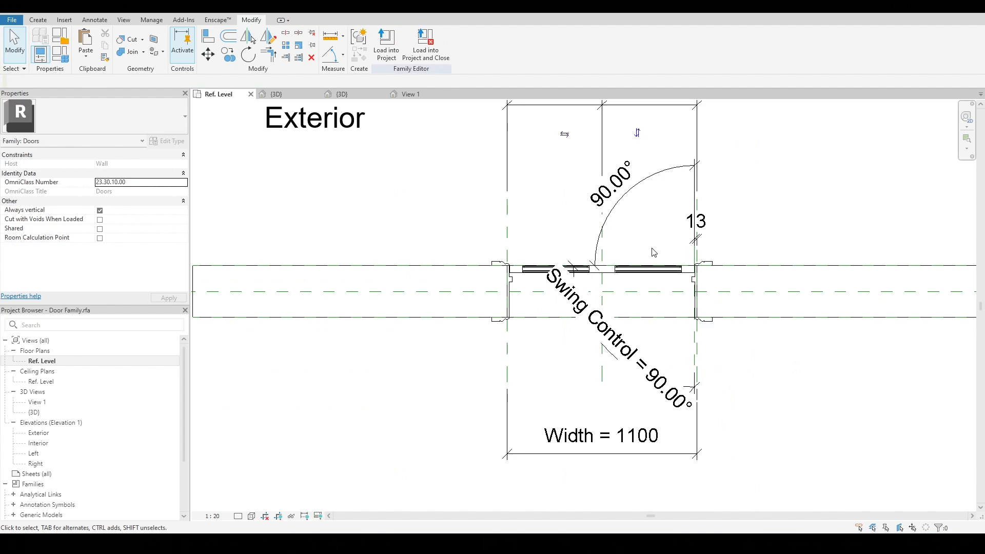
{"action": "scroll", "coordinate": [652, 247], "scroll_direction": "up", "scroll_amount": 2}
{"action": "middle_click_drag", "start_coordinate": [657, 256], "coordinate": [621, 277]}
{"action": "scroll", "coordinate": [621, 278], "scroll_direction": "down", "scroll_amount": 1}
{"action": "left_click", "coordinate": [60, 53]}
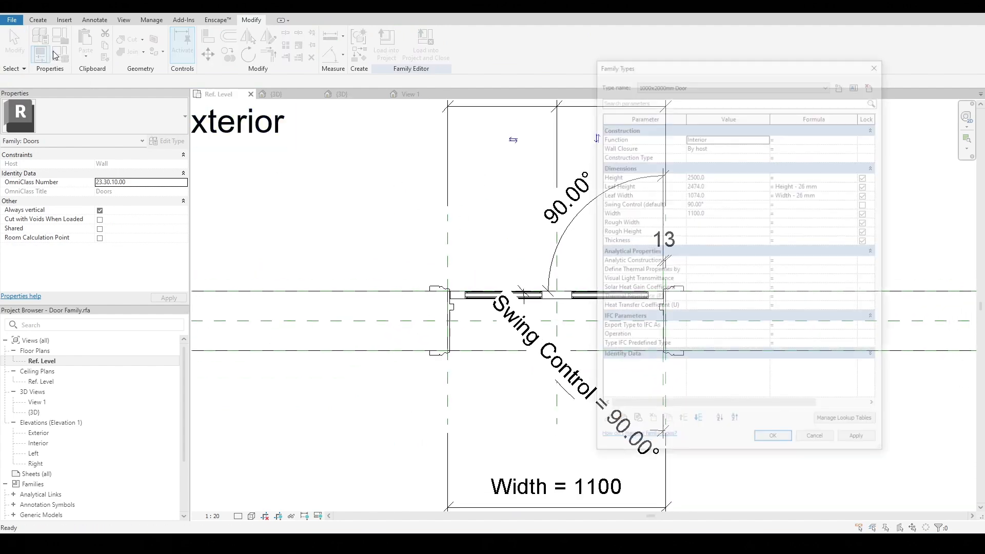